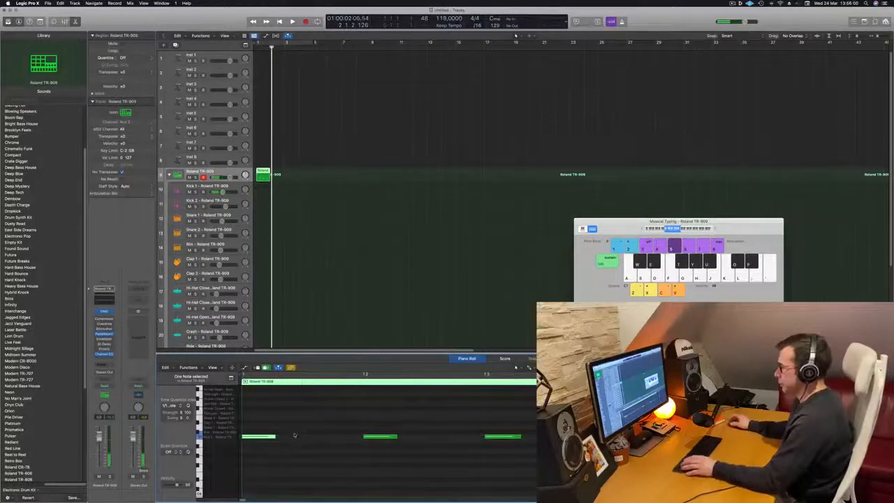
# - Stop playback and move the one-bar kick region from the main Roland TR-909 track onto the Kick 1 track
pyautogui.press('space')
pyautogui.click(314, 188)
pyautogui.click(261, 173)
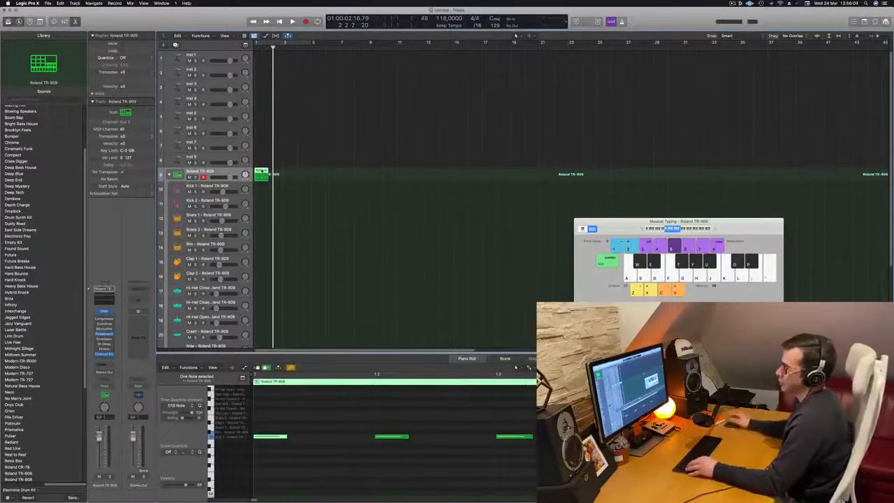
pyautogui.moveTo(261, 185); pyautogui.dragTo(262, 189)
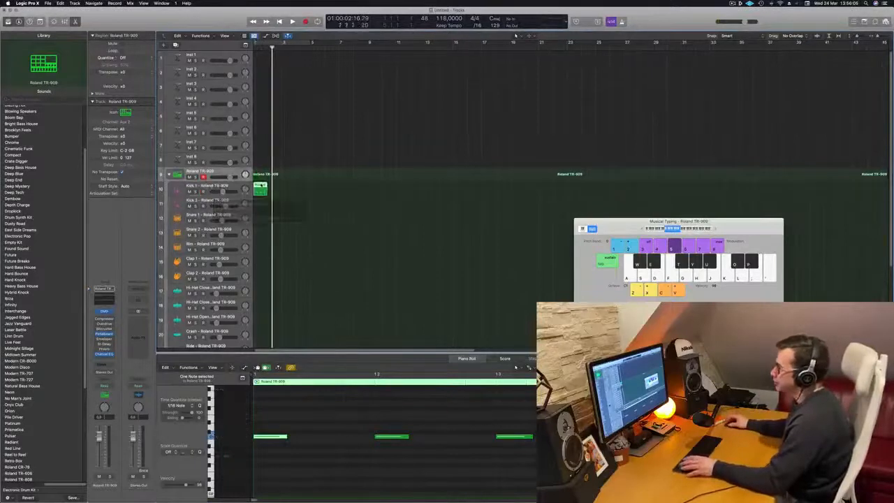
# - Turn on cycle playback over the first four bars and select all notes in the Kick 1 region
pyautogui.press('space')
pyautogui.press('space')
pyautogui.press('c')
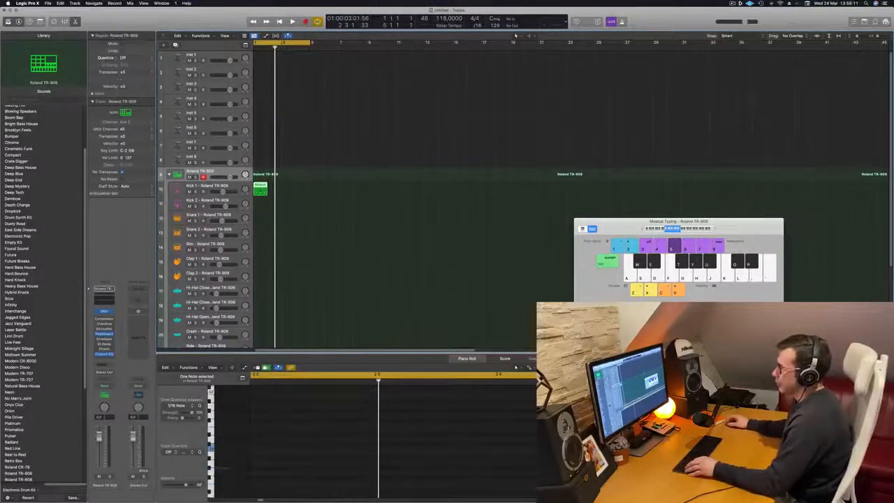
pyautogui.click(259, 188)
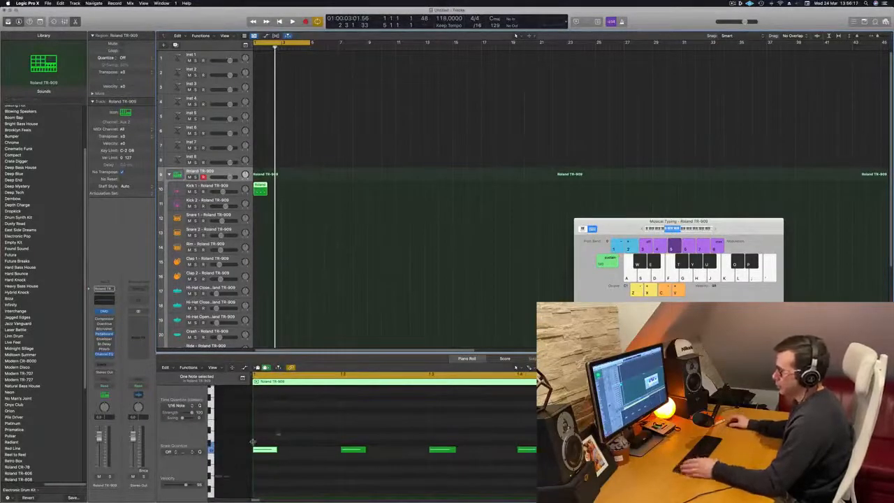
pyautogui.press('super+a')
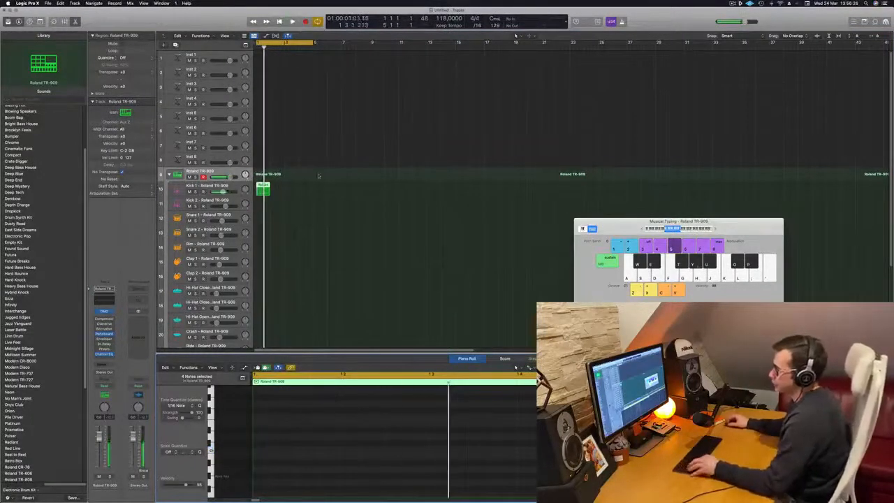
# - Copy the one-bar Kick 1 region until it fills the four-bar cycle, and play the loop
pyautogui.moveTo(262, 187); pyautogui.dragTo(290, 192)
pyautogui.click(273, 320)
pyautogui.press('space')
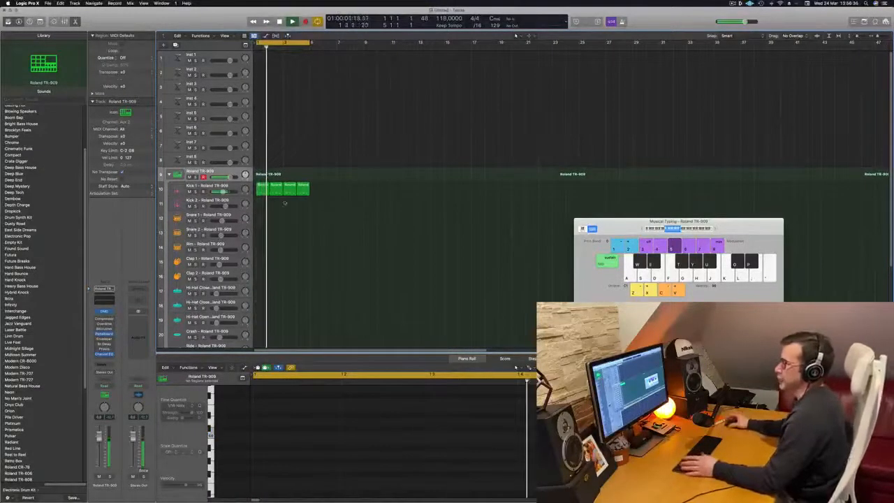
# - Copy the first kick region to the Snare 1 track and delete its notes on beats 1 and 3
pyautogui.click(261, 185)
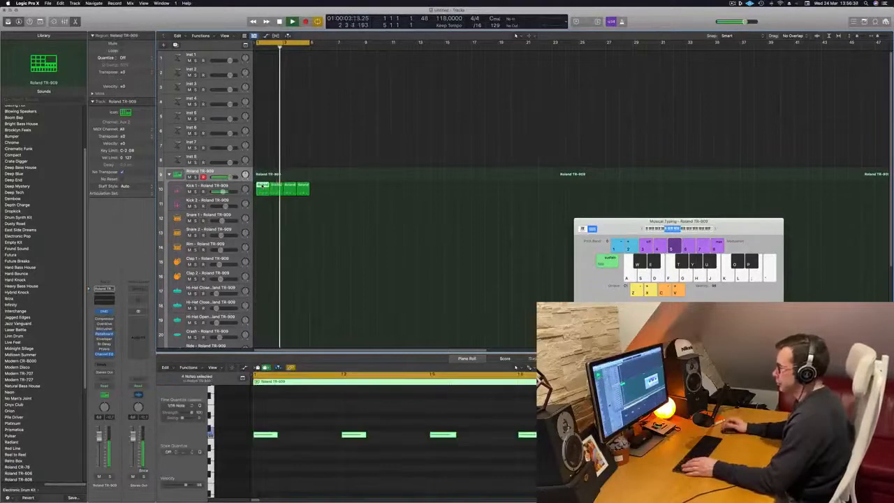
pyautogui.press('Return')
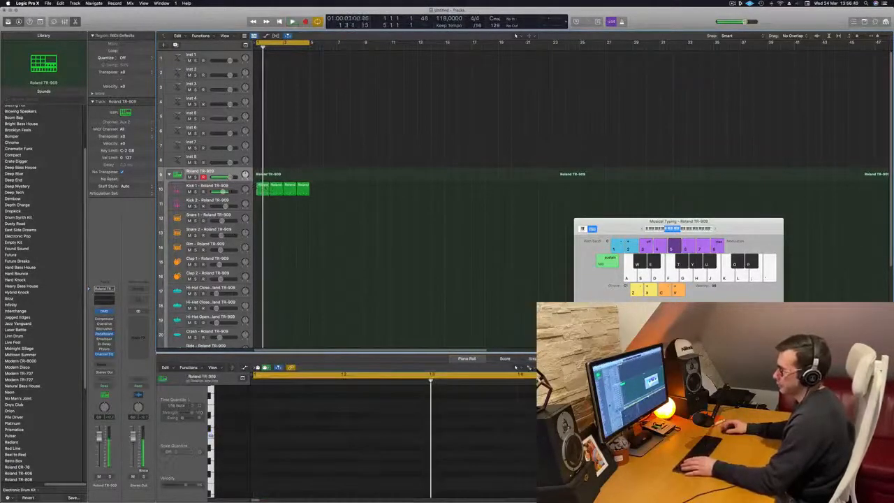
pyautogui.moveTo(264, 187); pyautogui.dragTo(262, 218)
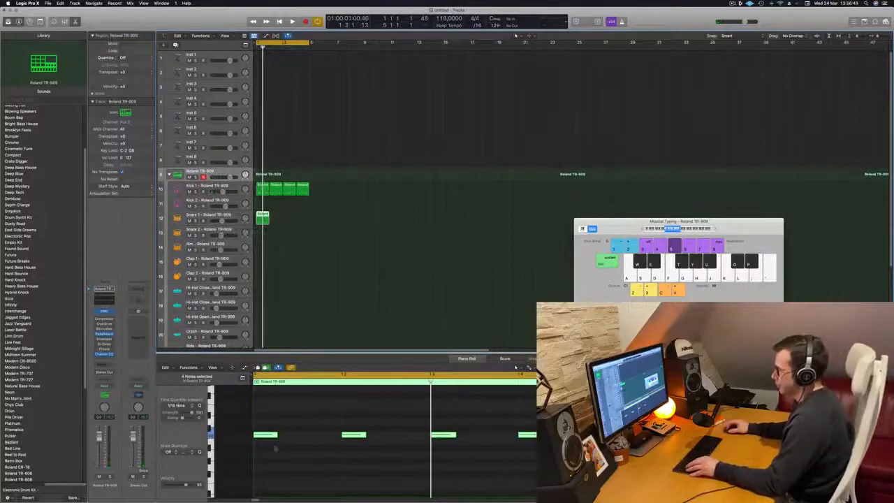
pyautogui.moveTo(250, 452); pyautogui.dragTo(287, 438)
pyautogui.moveTo(422, 418); pyautogui.dragTo(481, 473)
pyautogui.press('Delete')
# - Select the remaining snare notes and copy the Snare 1 region until it fills the four-bar cycle
pyautogui.moveTo(335, 410); pyautogui.dragTo(541, 470)
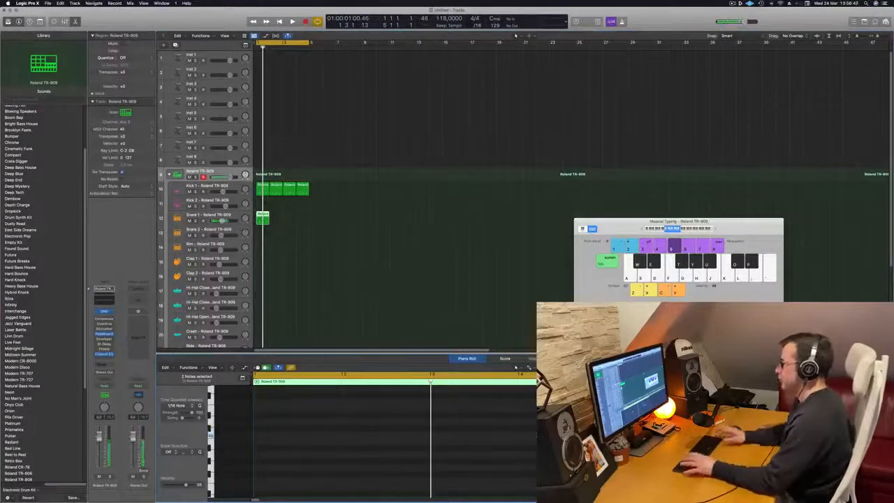
pyautogui.click(264, 220)
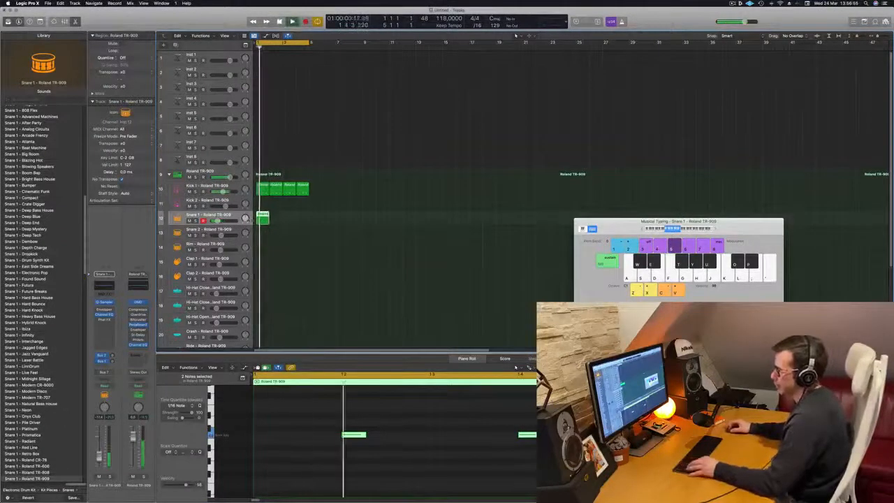
pyautogui.moveTo(264, 219); pyautogui.dragTo(298, 220)
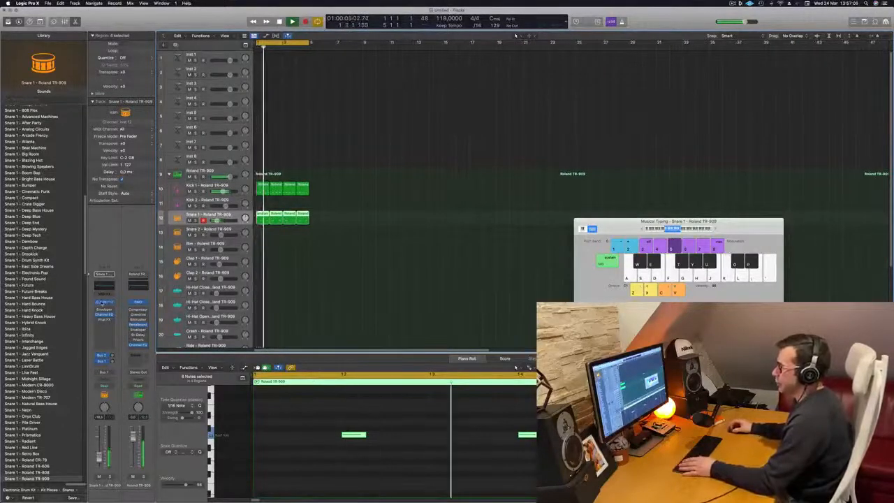
# - Shorten the snare in Quick Sampler by starting the sample's fade-out about a fifth of the way through, and close the plug-in
pyautogui.click(103, 302)
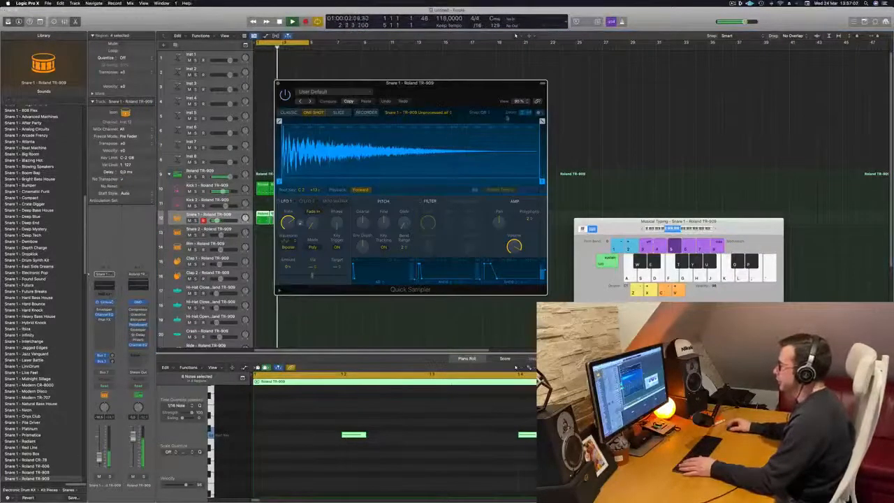
pyautogui.moveTo(541, 121); pyautogui.dragTo(356, 122)
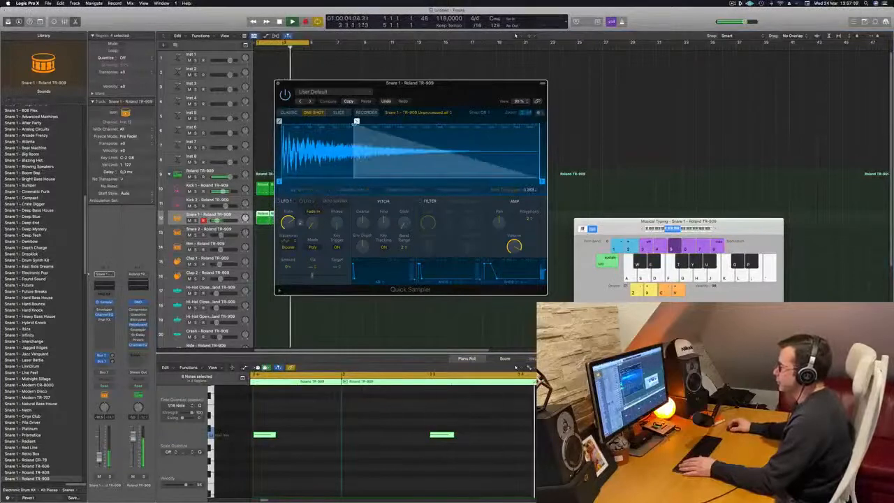
pyautogui.moveTo(470, 103); pyautogui.dragTo(591, 109)
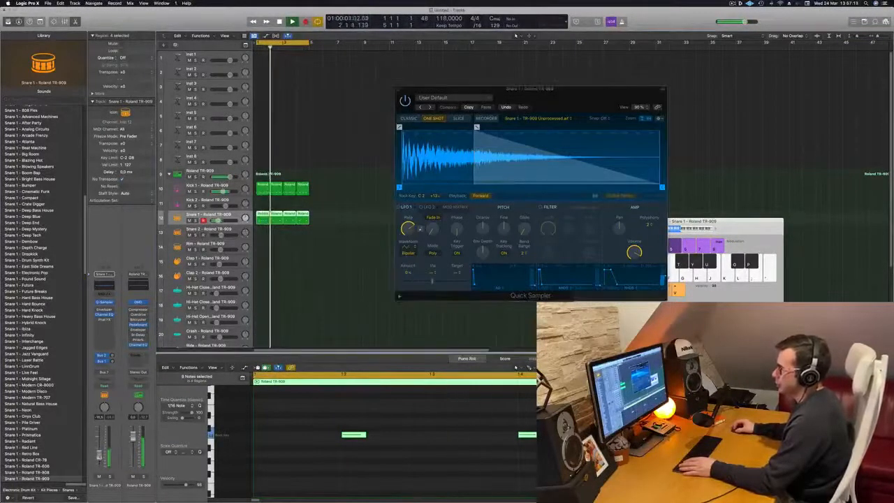
pyautogui.moveTo(477, 127); pyautogui.dragTo(454, 160)
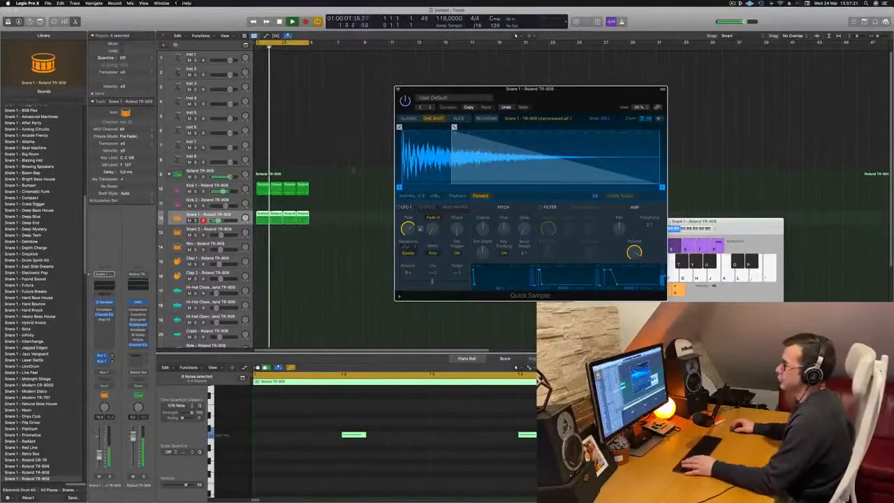
pyautogui.click(398, 89)
# - Copy the first Kick 1 region to the Hi-Hat Open track at bar 1
pyautogui.scroll(-2, 369, 189)
pyautogui.click(381, 195)
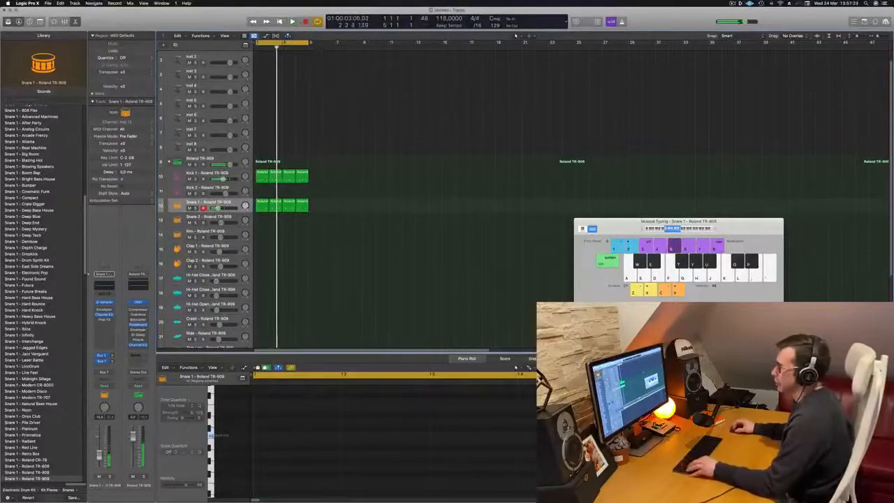
pyautogui.click(264, 180)
pyautogui.moveTo(262, 173); pyautogui.dragTo(264, 307)
# - Shift all four open hi-hat notes an eighth note later onto the off-beats and audition the pattern
pyautogui.moveTo(273, 422); pyautogui.dragTo(551, 465)
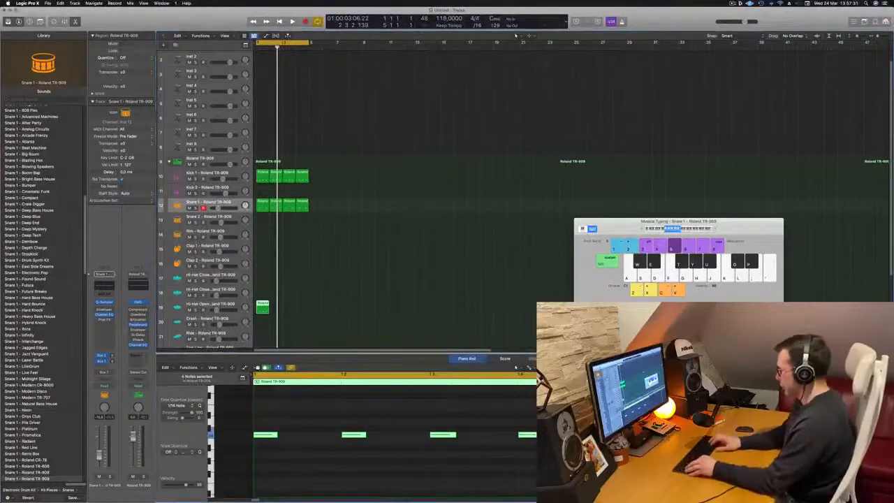
pyautogui.hotkey('alt', 'Right')
pyautogui.hotkey('alt', 'Right')
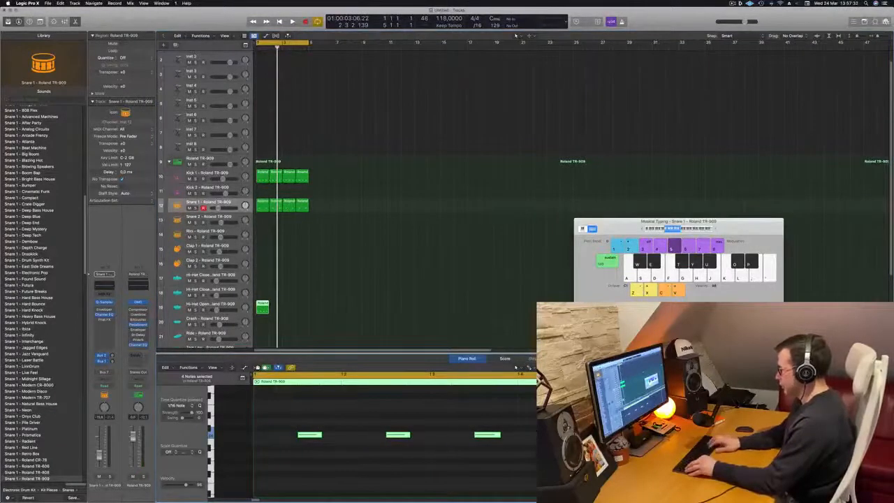
pyautogui.press('Delete')
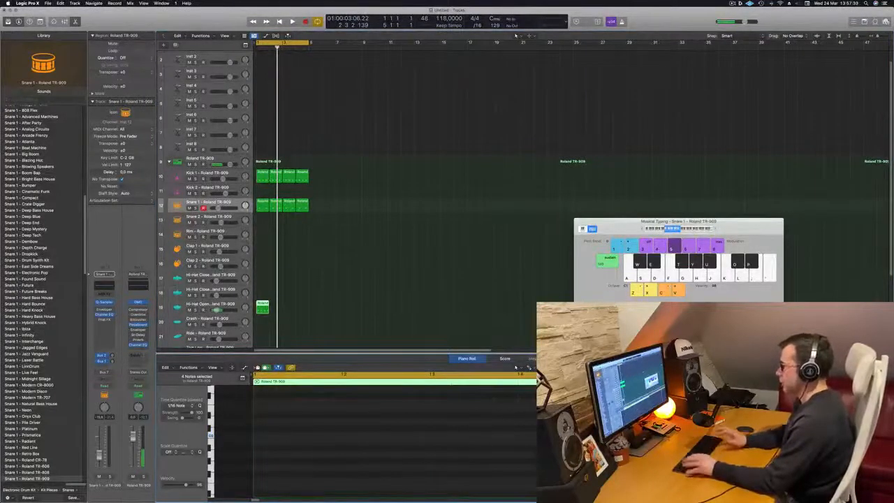
pyautogui.press('space')
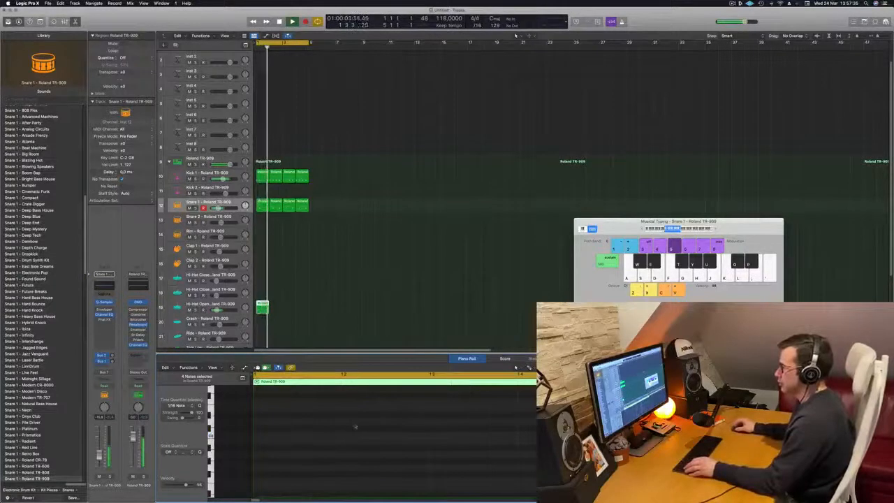
pyautogui.press('super+z')
pyautogui.press('space')
# - Copy the Hi-Hat Open region until it fills the four-bar cycle and play the loop with that track selected
pyautogui.moveTo(262, 306); pyautogui.dragTo(292, 308)
pyautogui.press('space')
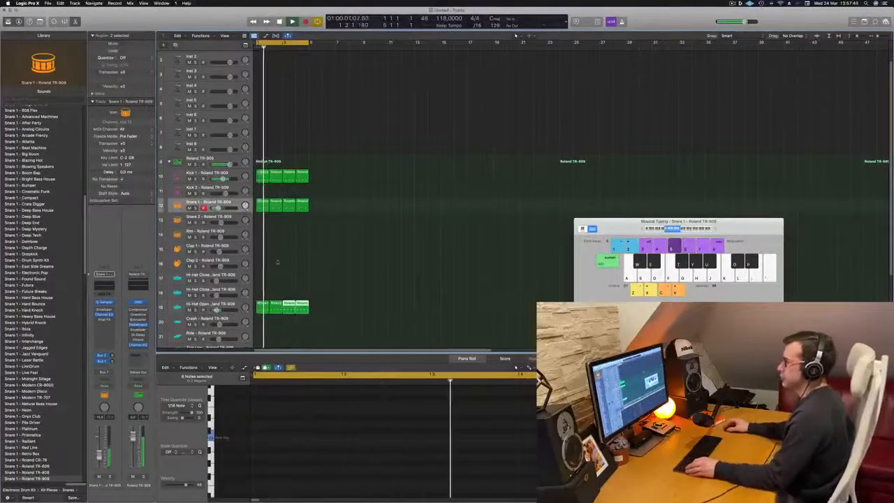
pyautogui.click(216, 305)
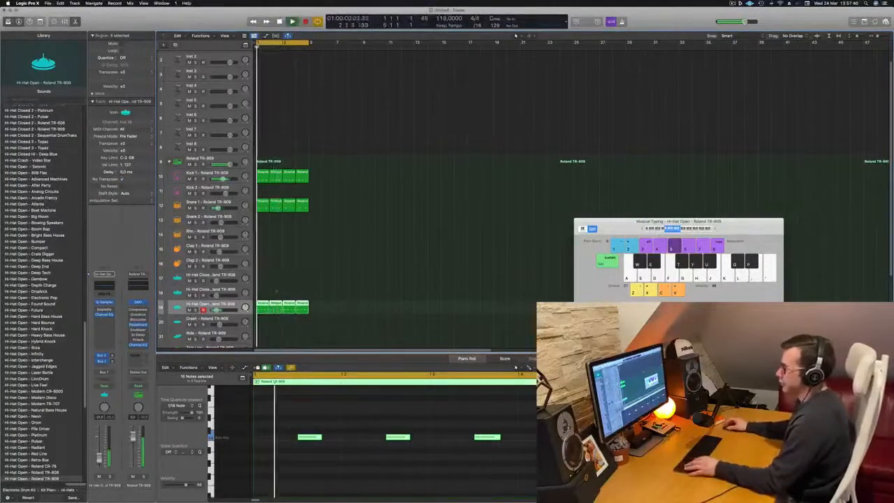
# - Copy the first Hi-Hat Open region to the first Hi-Hat Closed track and shift its notes an eighth note earlier onto the beats
pyautogui.moveTo(264, 307); pyautogui.dragTo(263, 281)
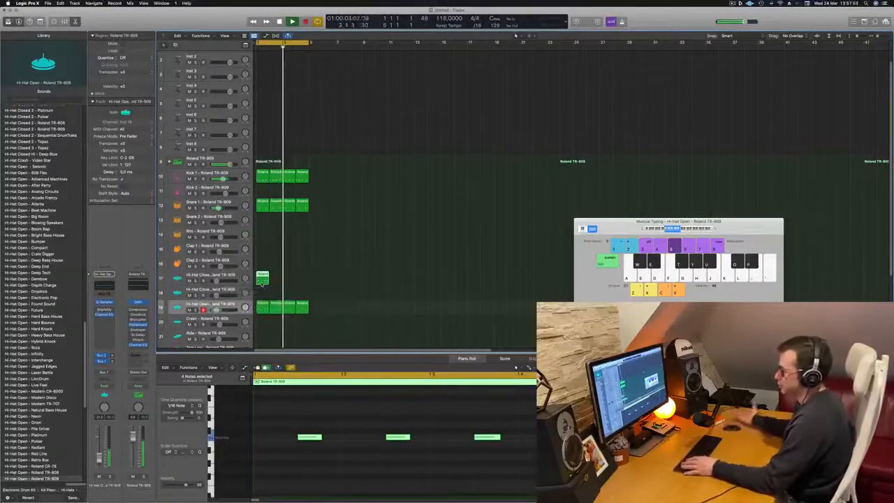
pyautogui.moveTo(276, 420); pyautogui.dragTo(600, 483)
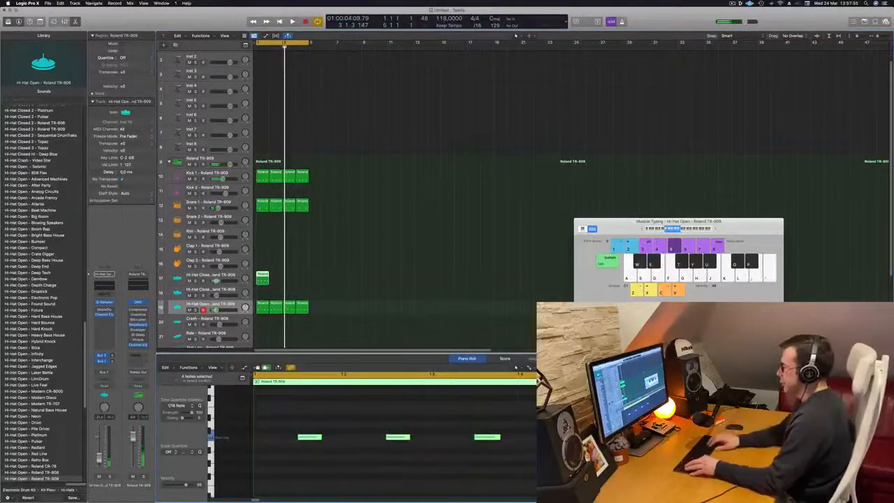
pyautogui.hotkey('alt', 'Left')
pyautogui.hotkey('alt', 'Left')
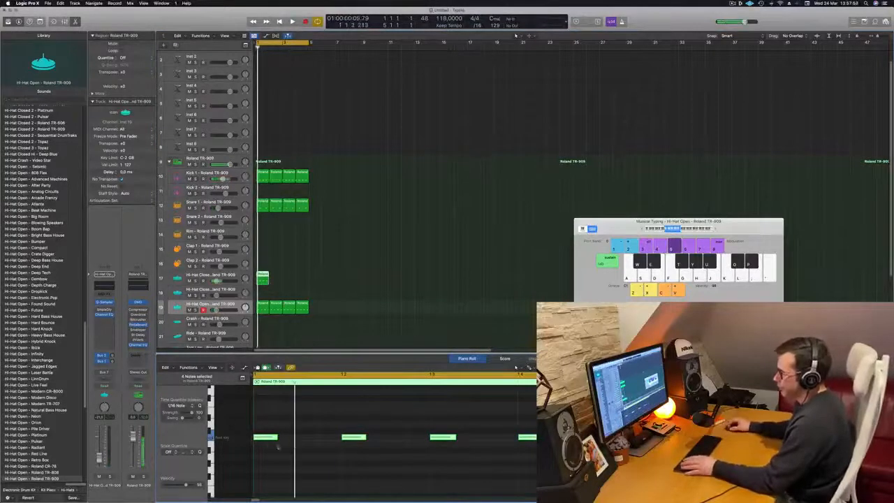
# - Duplicate the closed hi-hat notes to fill the bar with continuous sixteenth notes, and play the pattern
pyautogui.moveTo(274, 438); pyautogui.dragTo(303, 440)
pyautogui.click(211, 437)
pyautogui.press('space')
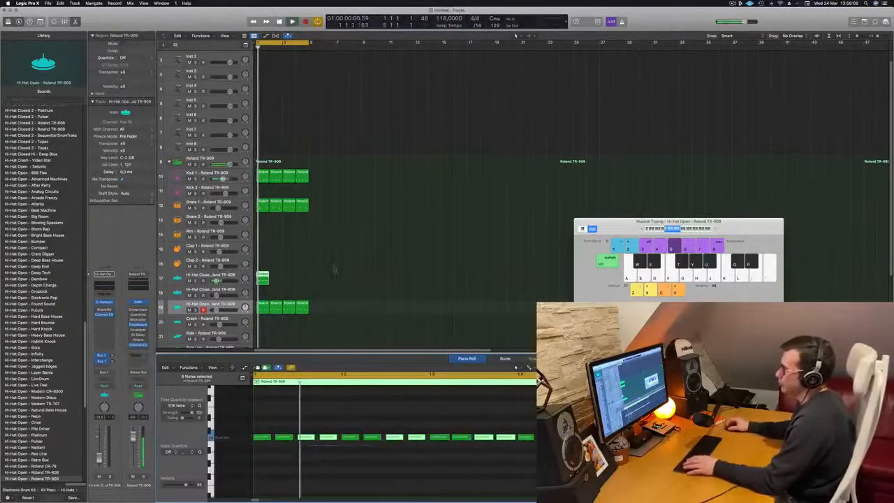
# - Copy the Hi-Hat Closed region until it fills the four-bar cycle and play the full beat
pyautogui.click(263, 279)
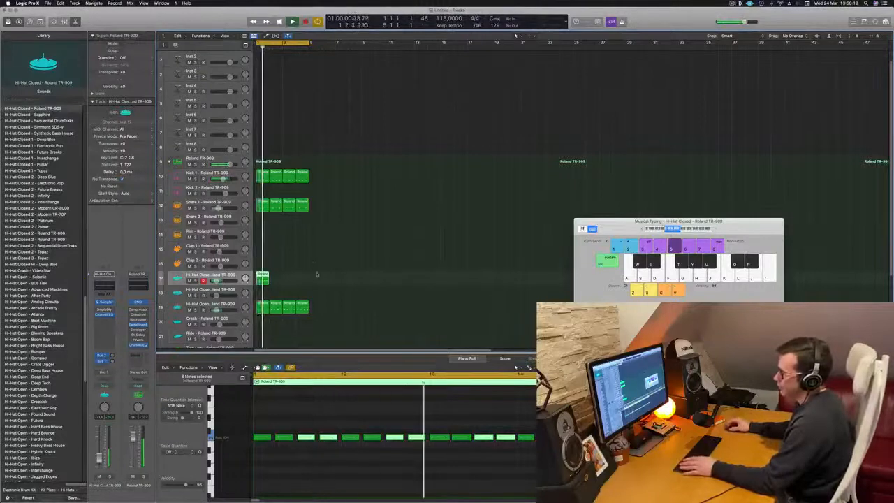
pyautogui.moveTo(261, 278); pyautogui.dragTo(293, 281)
pyautogui.keyDown('shift'); pyautogui.click(259, 275); pyautogui.keyUp('shift')
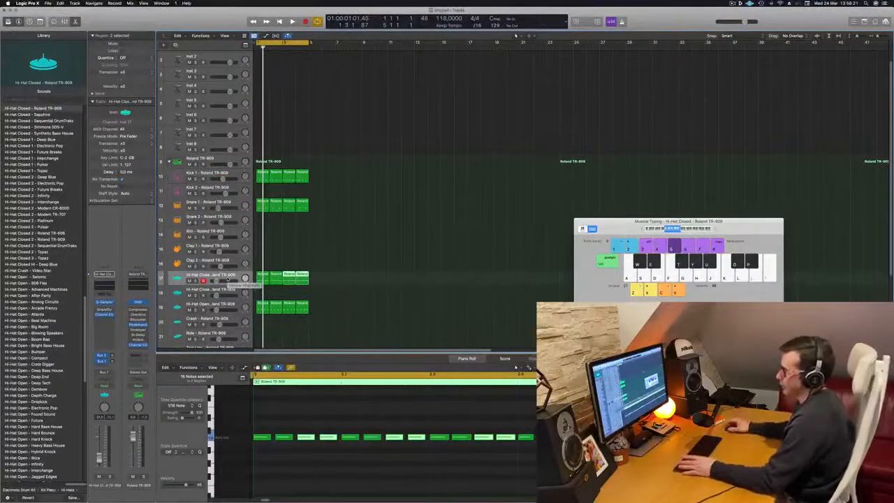
pyautogui.press('space')
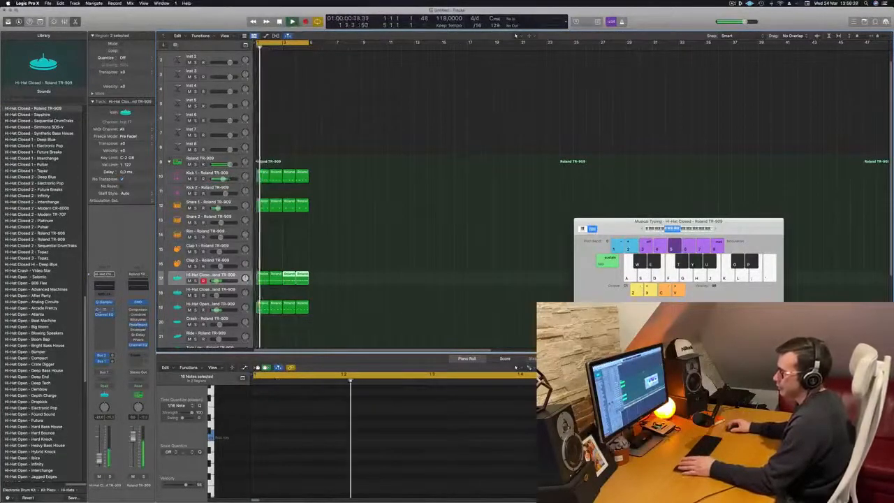
# - Set the closed hi-hat's Sample Delay to 6.0 ms left and 12.0 ms right, and close the plug-in
pyautogui.click(104, 309)
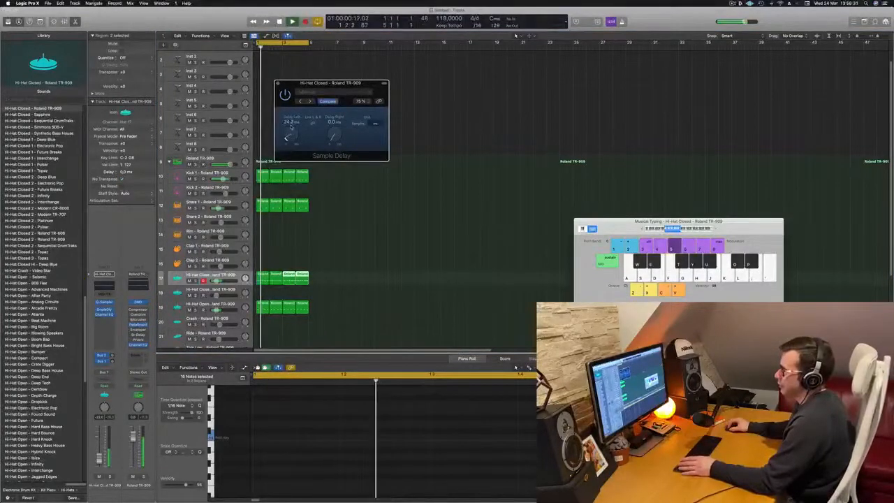
pyautogui.moveTo(291, 126); pyautogui.dragTo(291, 128)
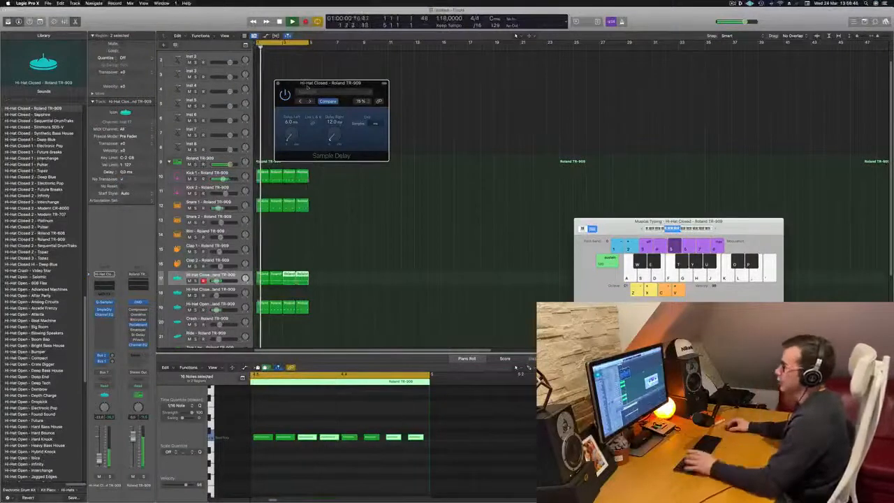
pyautogui.moveTo(293, 89); pyautogui.dragTo(343, 95)
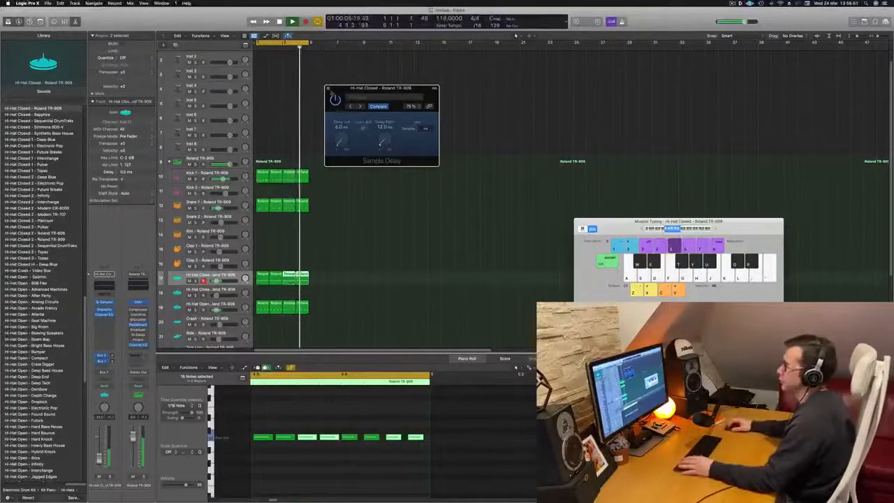
pyautogui.click(328, 89)
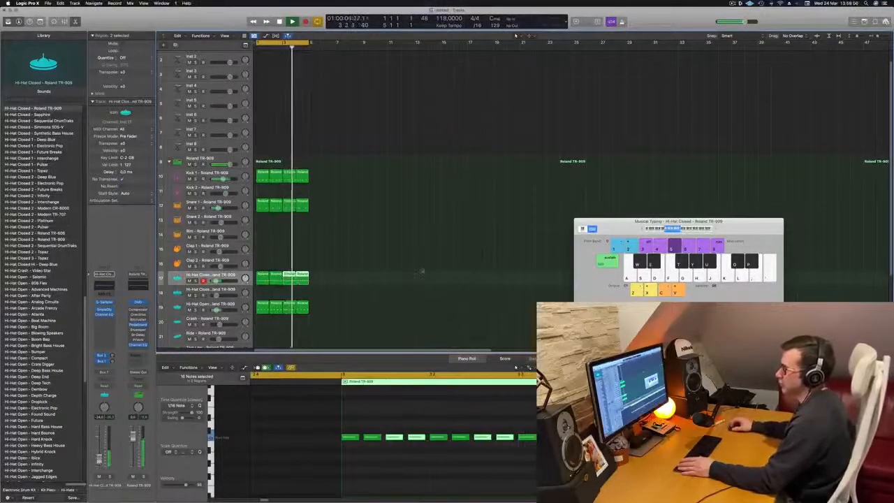
pyautogui.scroll(-6, 412, 251)
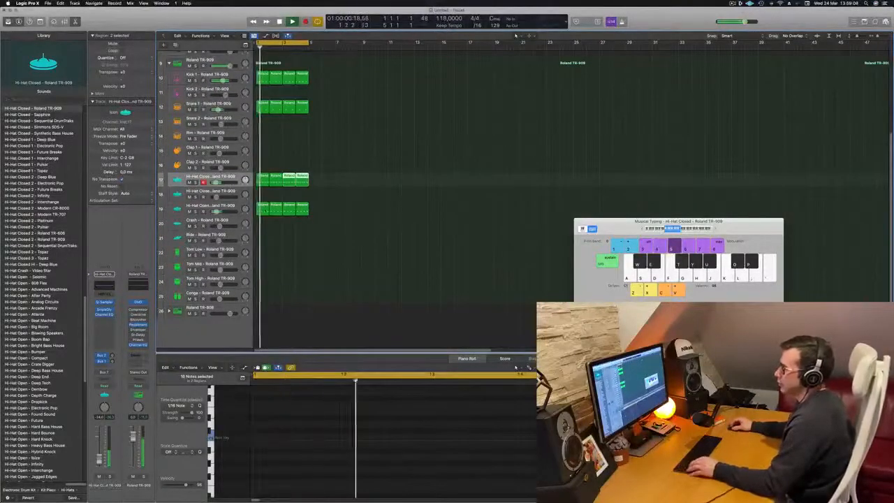
# - Copy the first Hi-Hat Open region to the Tom Low track, repeat it to fill the four-bar cycle, and select that track
pyautogui.moveTo(262, 208); pyautogui.dragTo(260, 258)
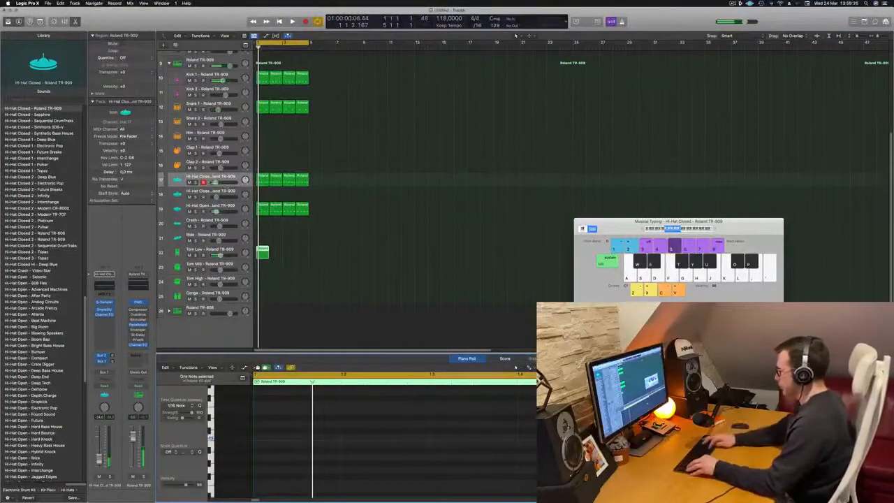
pyautogui.press('space')
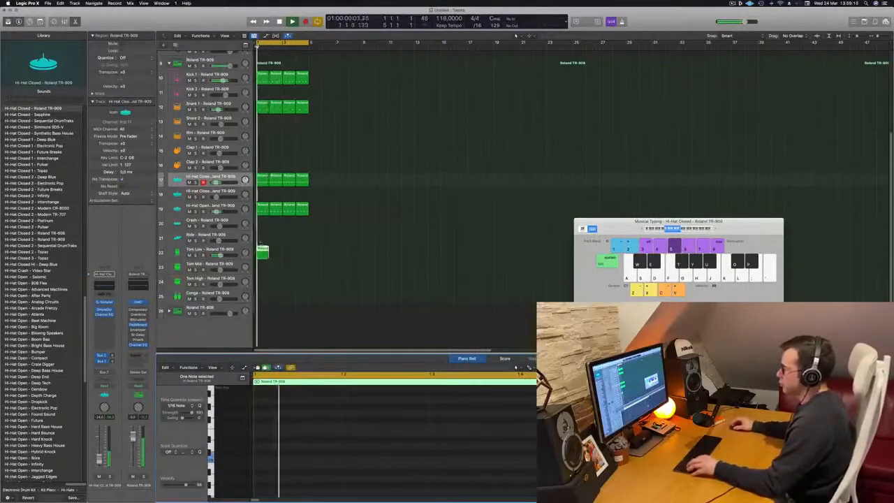
pyautogui.moveTo(261, 249); pyautogui.dragTo(289, 257)
pyautogui.keyDown('shift'); pyautogui.click(263, 248); pyautogui.keyUp('shift')
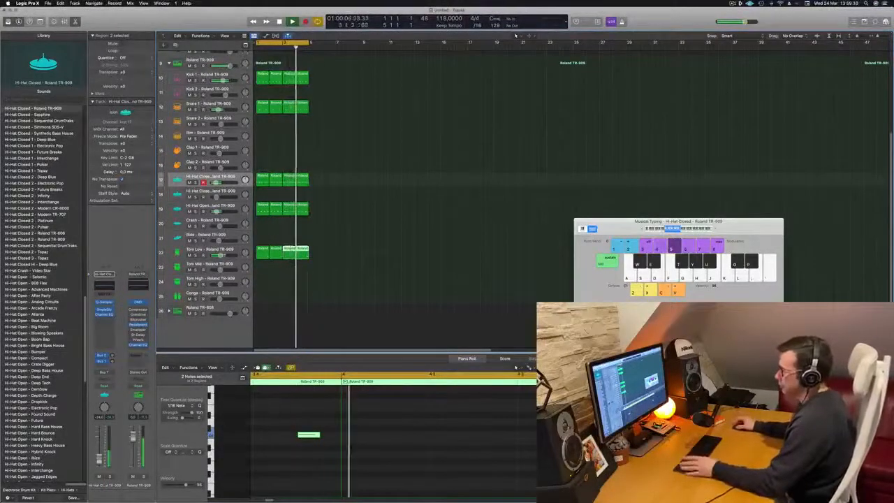
pyautogui.scroll(-5, 298, 394)
pyautogui.scroll(-3, 297, 396)
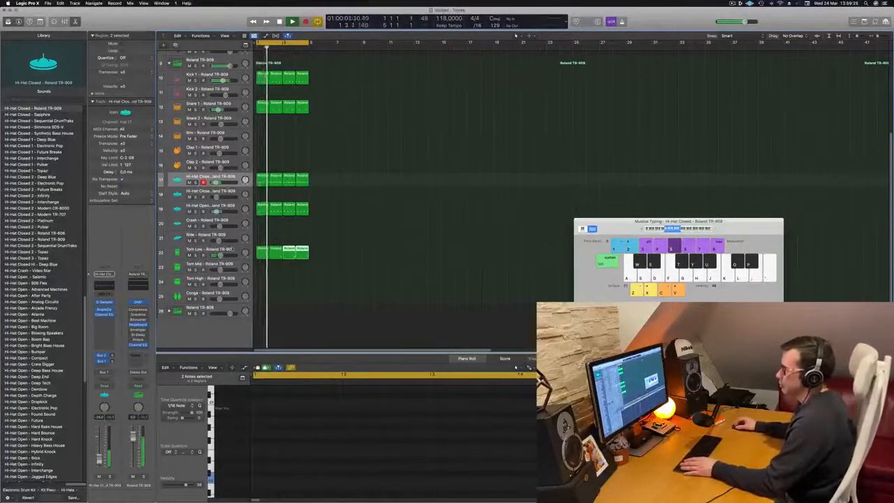
pyautogui.click(232, 249)
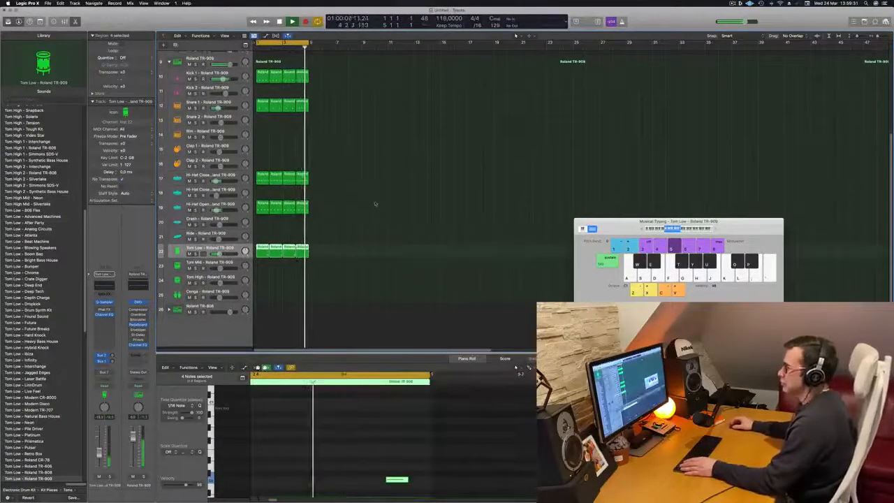
# - Copy a Hi-Hat Closed region to the first bar of the Conga track and transpose all its notes down by octaves
pyautogui.moveTo(278, 183); pyautogui.dragTo(264, 301)
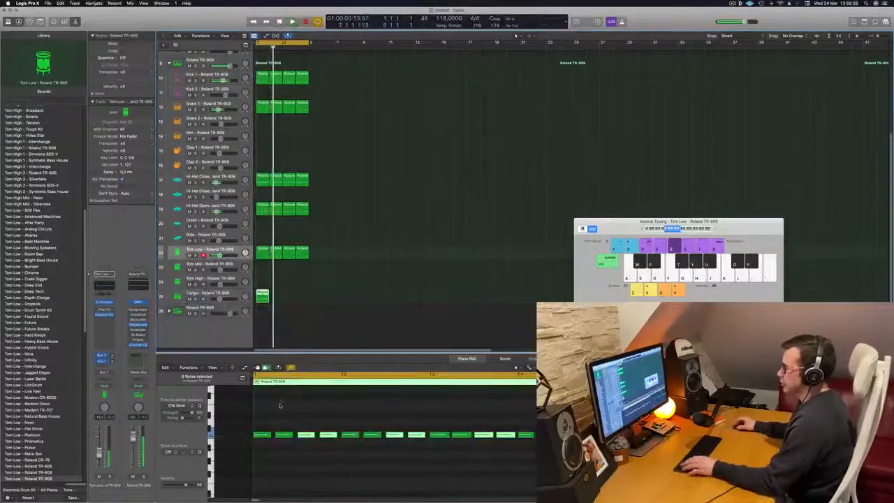
pyautogui.press('super+a')
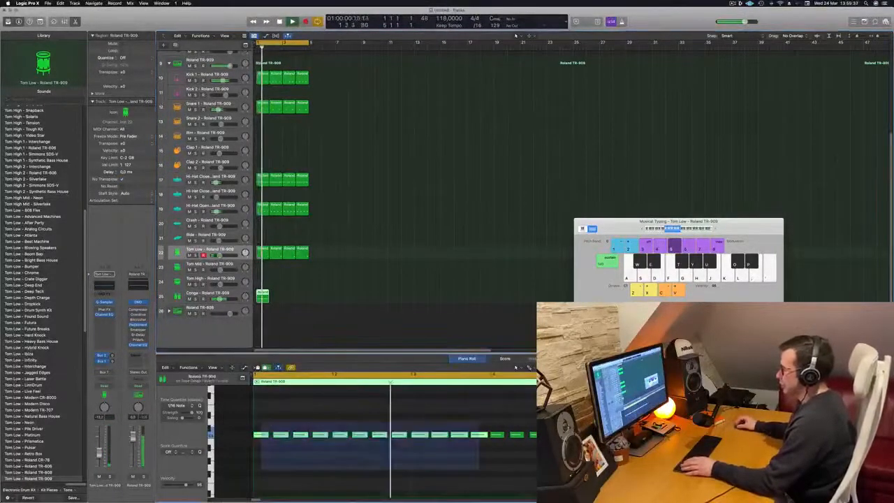
pyautogui.press('Delete')
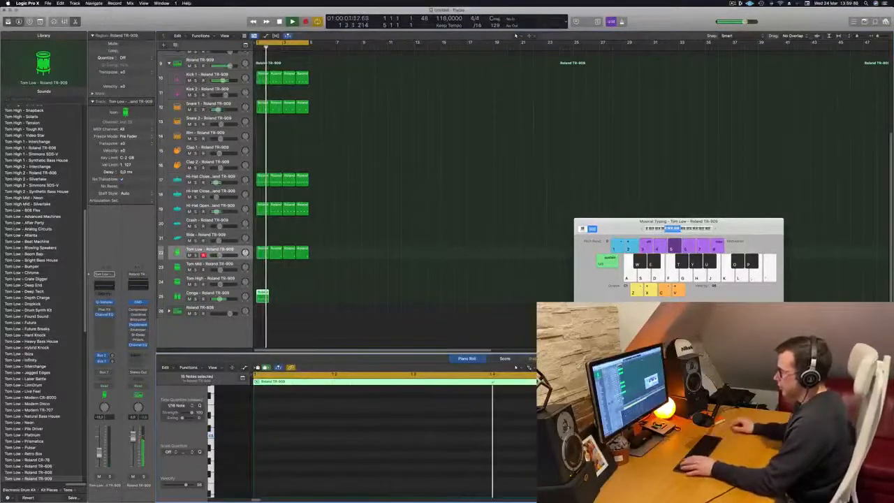
pyautogui.scroll(-5, 478, 434)
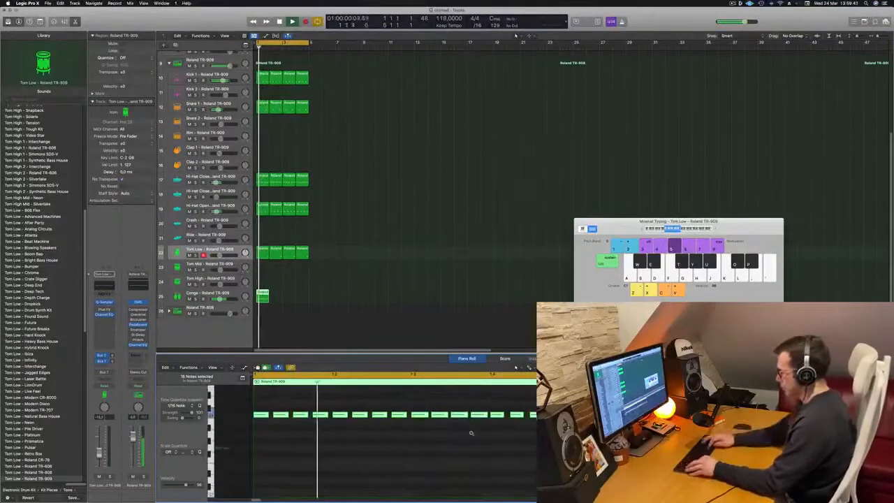
pyautogui.hotkey('alt', 'shift', 'Down')
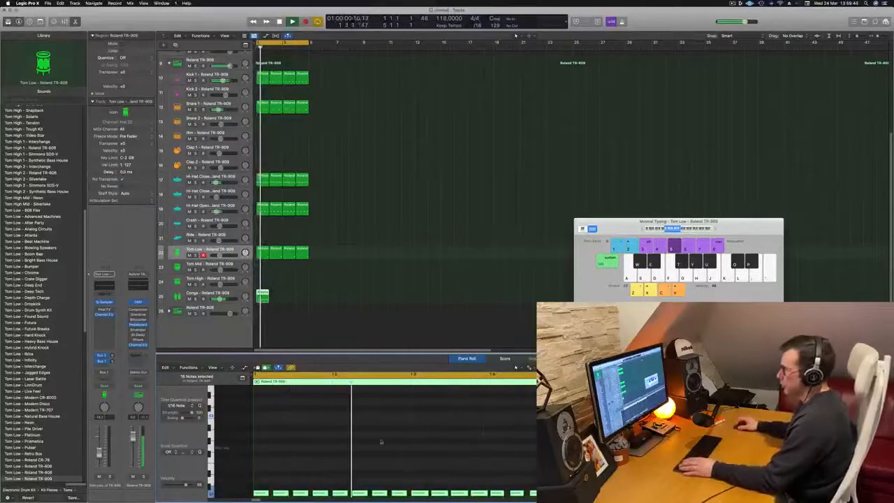
pyautogui.scroll(-3, 381, 441)
# - Raise the second and third conga notes in ascending steps and delete every note after the fourth
pyautogui.click(280, 448)
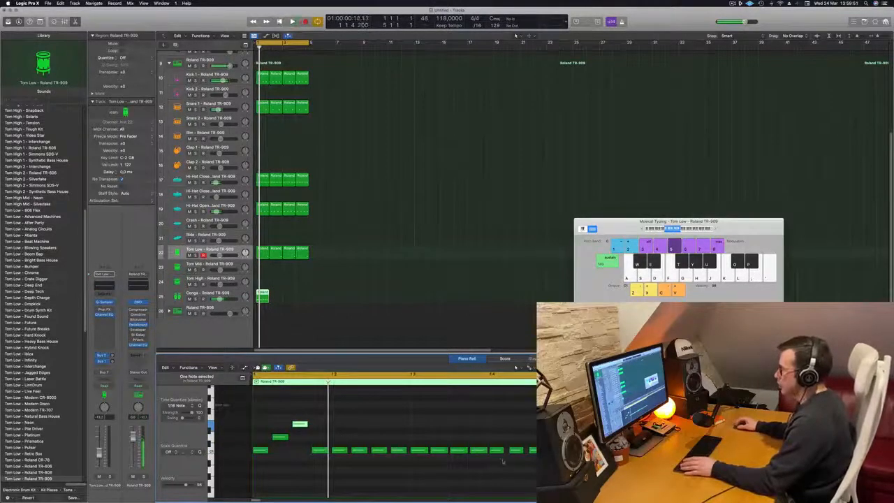
pyautogui.moveTo(331, 437); pyautogui.dragTo(575, 466)
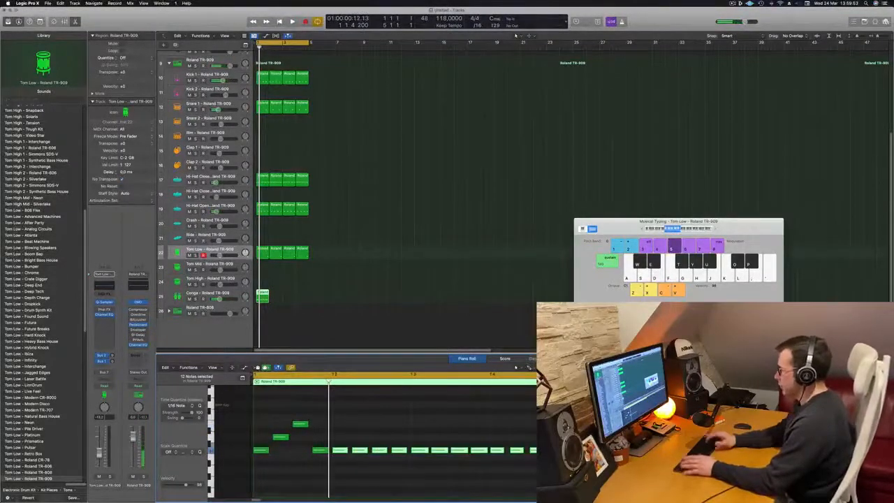
pyautogui.press('Delete')
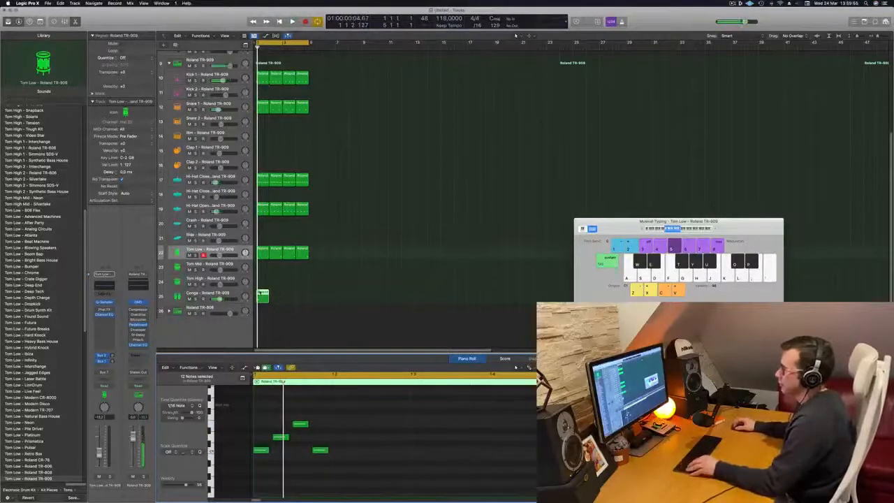
# - Copy the Conga region to bar 3, listen to the Conga track in solo, and switch solo off again
pyautogui.moveTo(262, 296); pyautogui.dragTo(288, 298)
pyautogui.click(196, 298)
pyautogui.press('space')
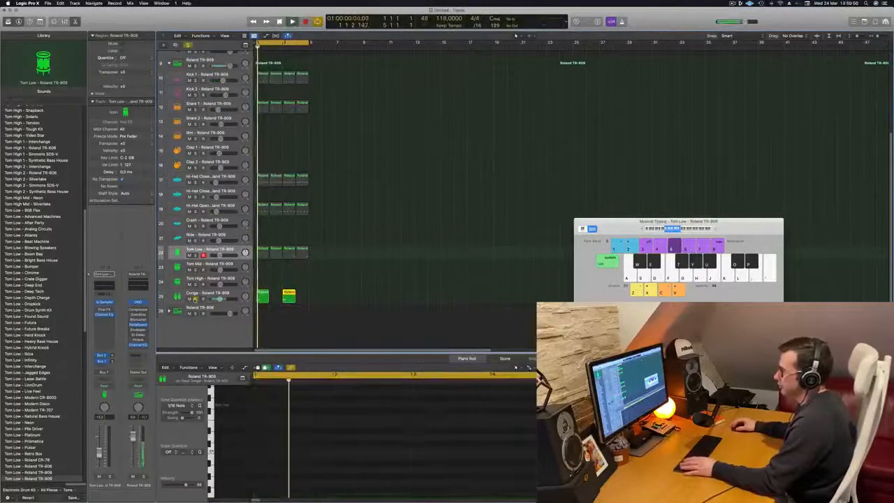
pyautogui.click(196, 298)
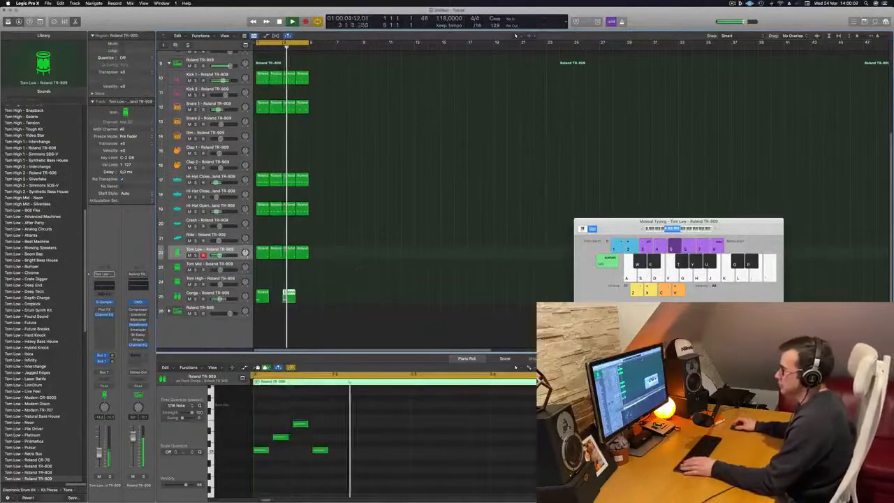
# - Select the TR-909 Conga track, adjust its reverb and delay sends while the loop plays, and deselect the regions
pyautogui.press('space')
pyautogui.press('space')
pyautogui.press('space')
pyautogui.click(207, 294)
pyautogui.press('space')
pyautogui.press('space')
pyautogui.press('space')
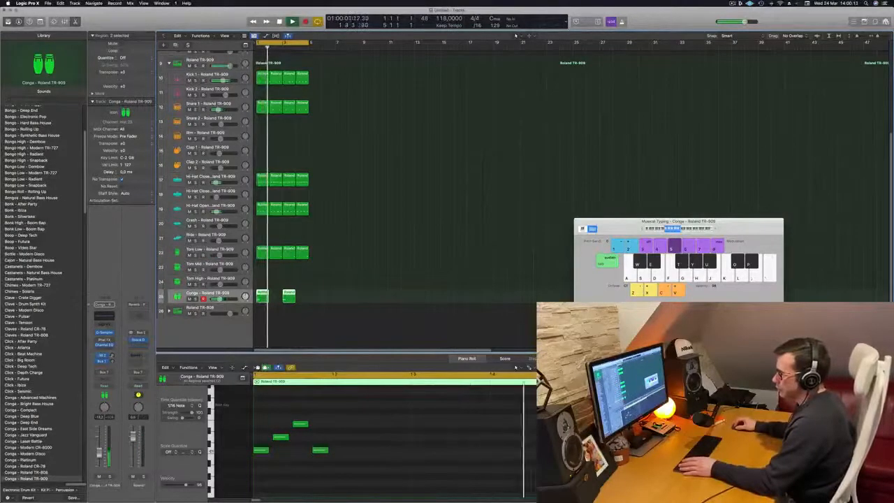
pyautogui.press('space')
pyautogui.press('space')
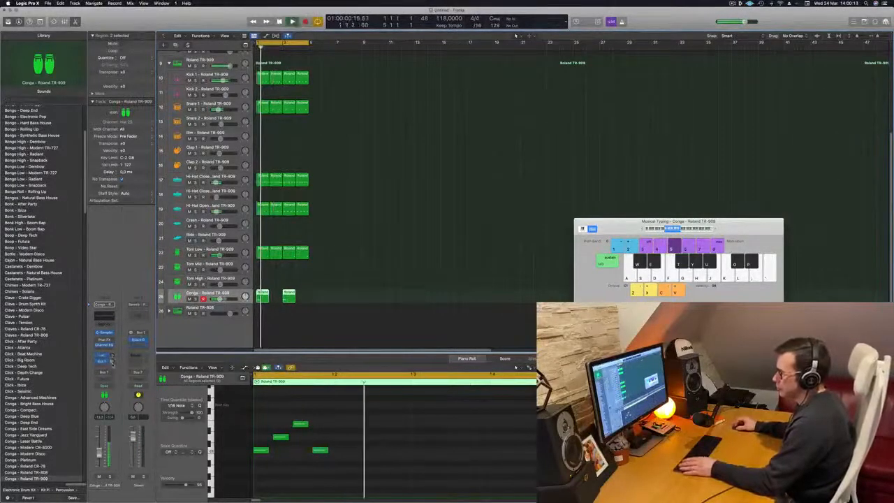
pyautogui.press('space')
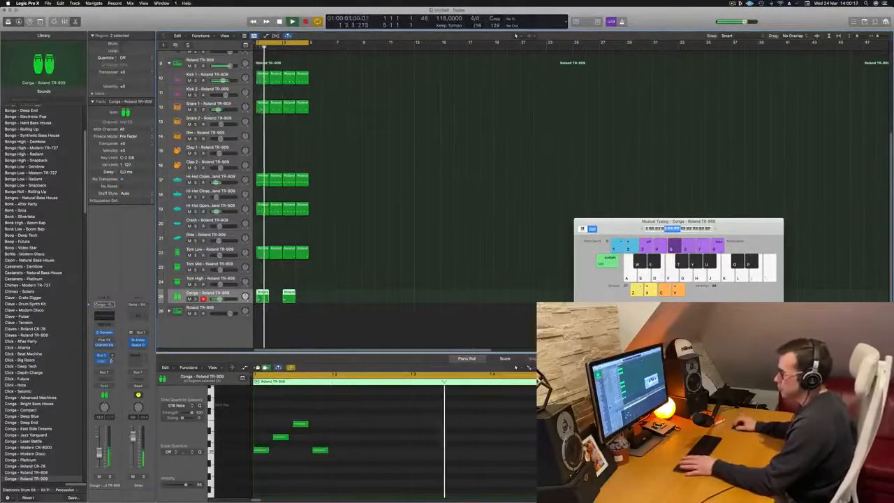
pyautogui.click(408, 242)
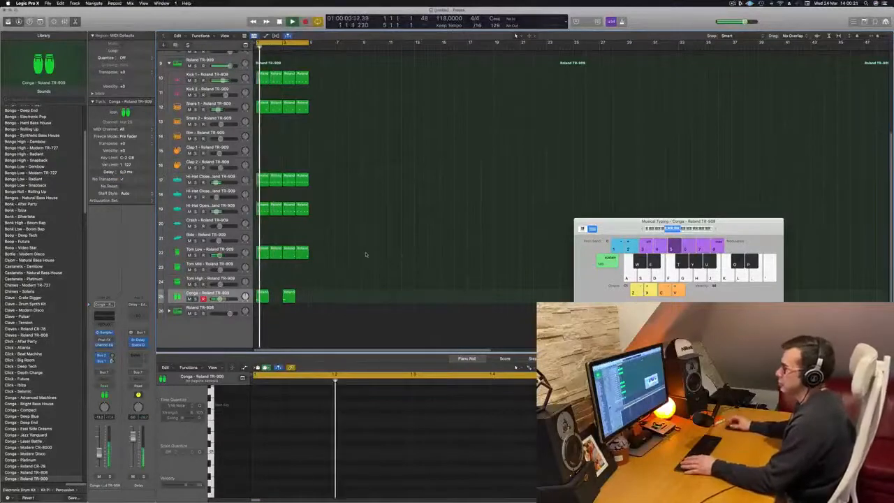
# - Expand the Roland TR-808 kit, select its Conga track, and play test notes over the running loop
pyautogui.hscroll(1, 381, 270)
pyautogui.hscroll(2, 380, 271)
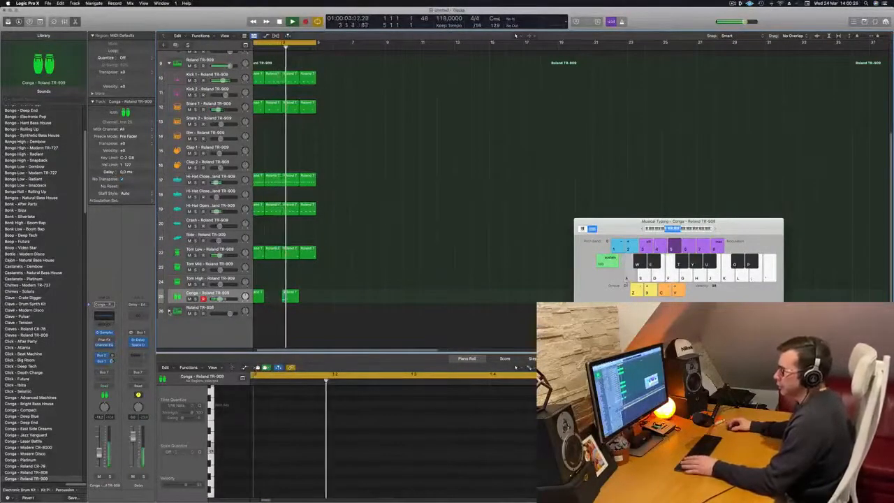
pyautogui.scroll(-5, 451, 266)
pyautogui.scroll(-3, 451, 266)
pyautogui.press('space')
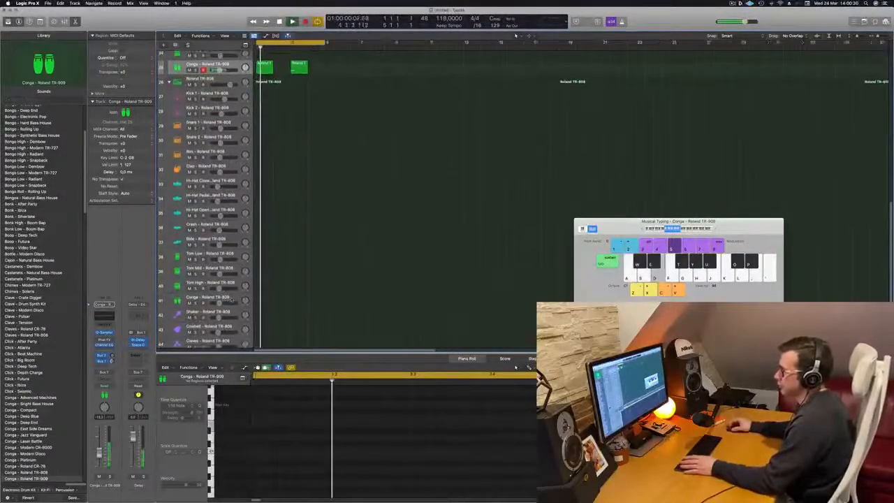
pyautogui.click(208, 298)
pyautogui.press('space')
pyautogui.press('space')
pyautogui.press('f')
pyautogui.press('g')
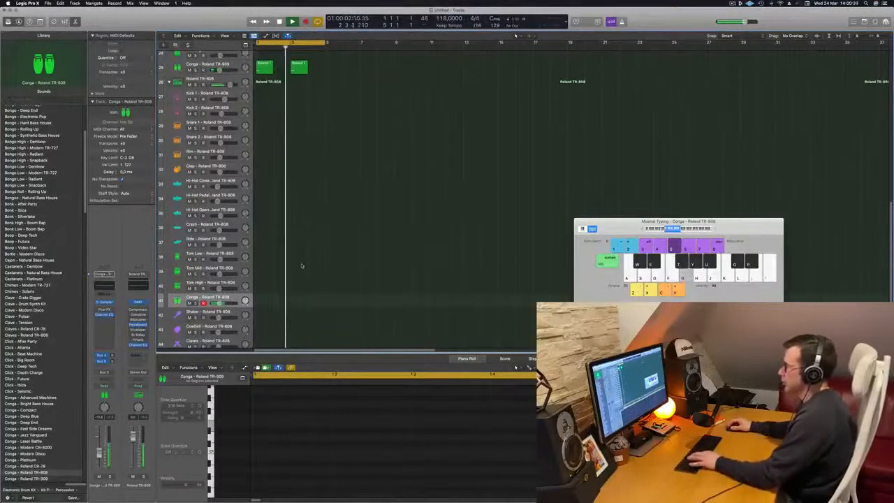
# - Raise the octave range of the musical typing keyboard and audition low and high TR-808 conga notes over the loop
pyautogui.click(714, 230)
pyautogui.click(714, 229)
pyautogui.press('j')
pyautogui.press('j')
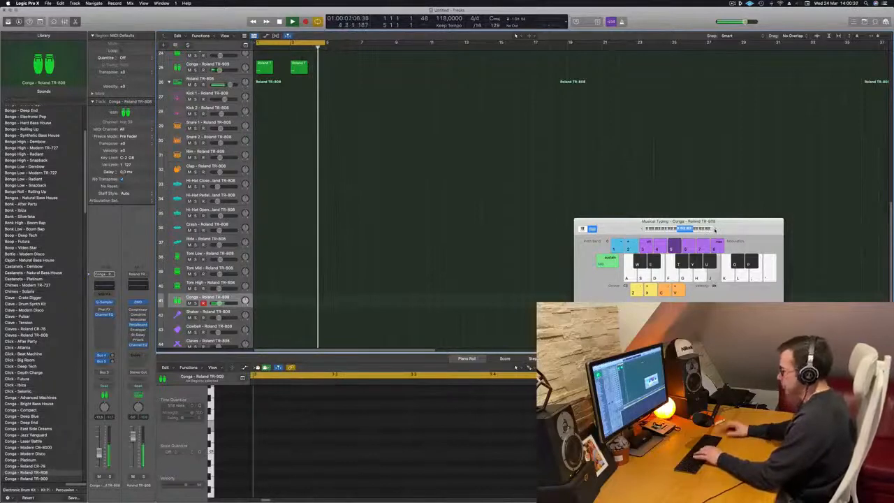
pyautogui.press('j')
pyautogui.press('f')
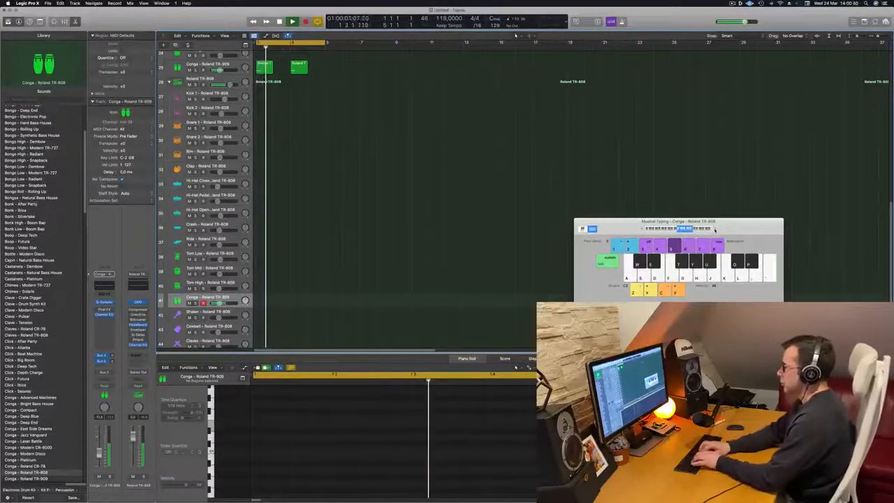
pyautogui.press('d')
pyautogui.press('k')
pyautogui.press('k')
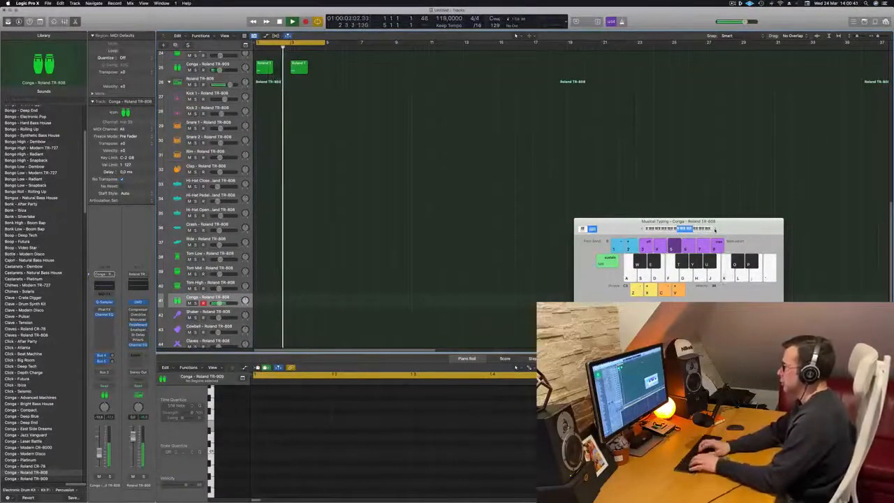
pyautogui.press('a')
pyautogui.press('a')
pyautogui.press('s')
pyautogui.press('d')
pyautogui.press('a')
pyautogui.press('a')
# - Audition the TR-808 Tom High, Tom Mid and Tom Low sounds one after another with the same note
pyautogui.press('Up')
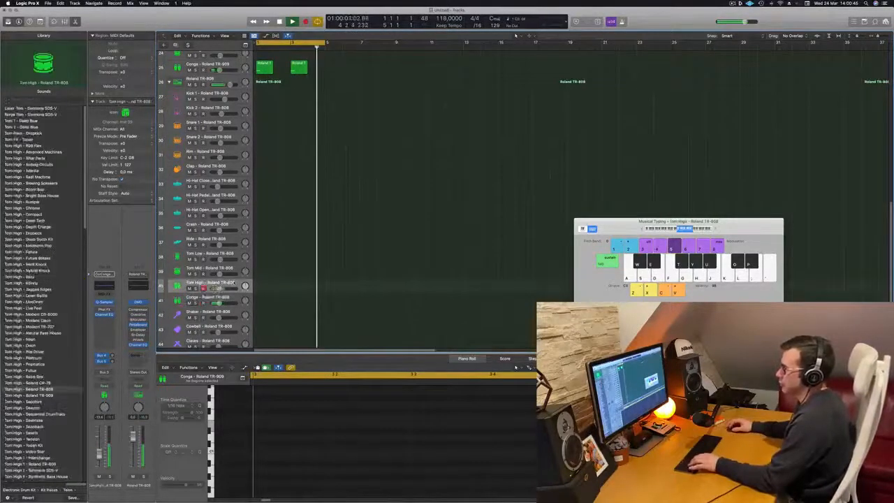
pyautogui.press('s')
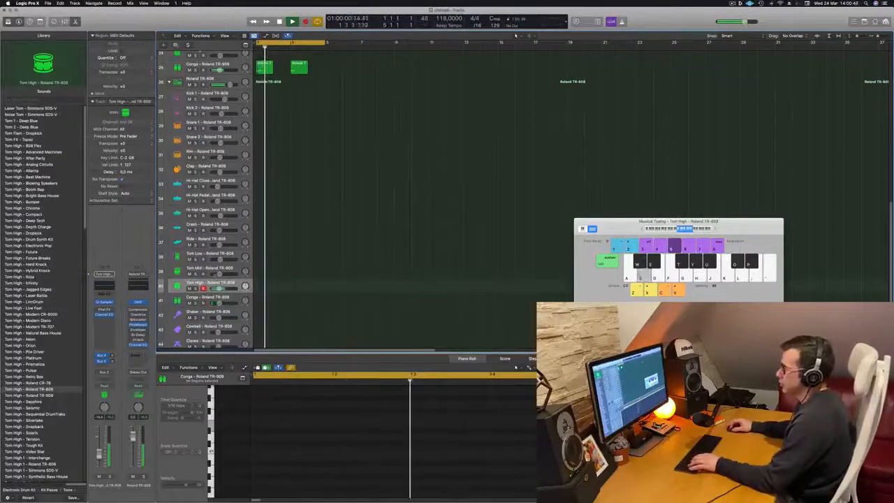
pyautogui.press('Up')
pyautogui.press('s')
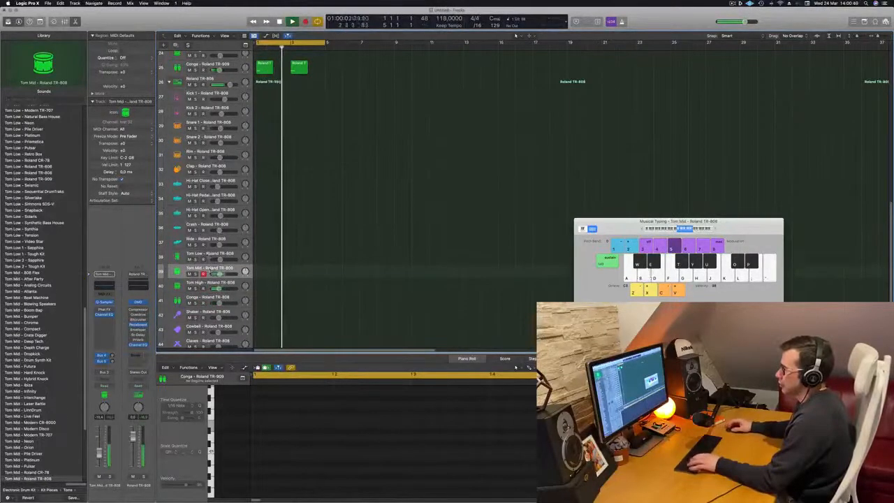
pyautogui.press('Up')
pyautogui.press('s')
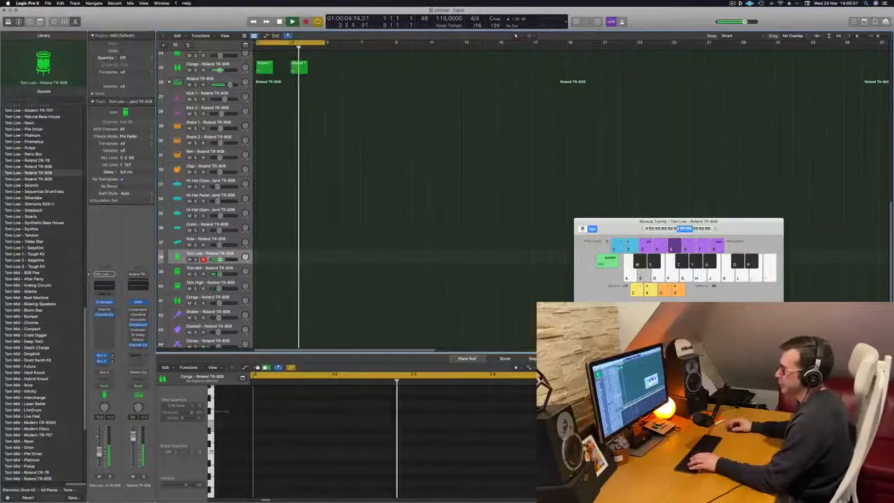
# - Return to the TR-808 Conga track and rehearse a repeated low-note rhythm over the loop
pyautogui.click(210, 297)
pyautogui.press('s')
pyautogui.press('a')
pyautogui.press('a')
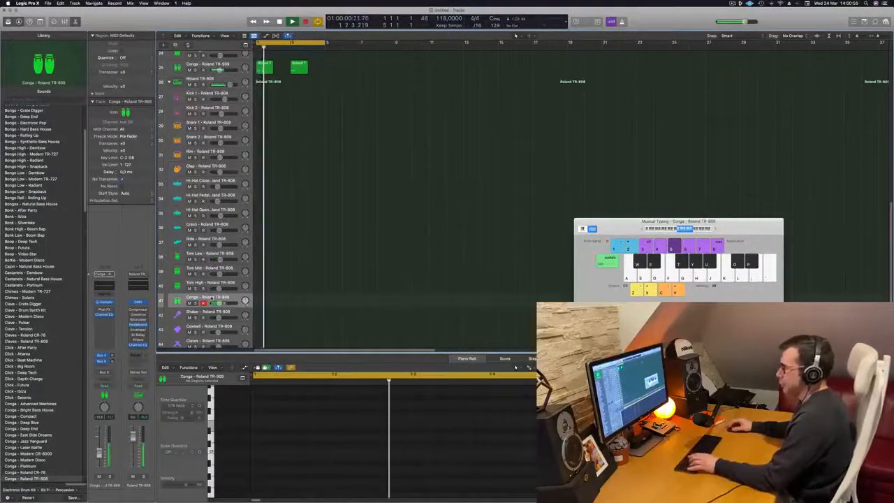
pyautogui.press('a')
pyautogui.press('a')
pyautogui.press('a')
pyautogui.press('a')
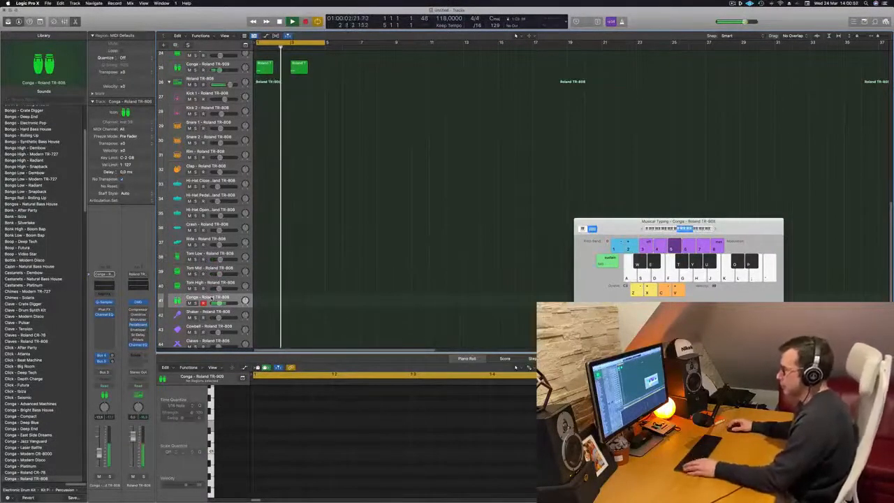
pyautogui.press('a')
pyautogui.press('a')
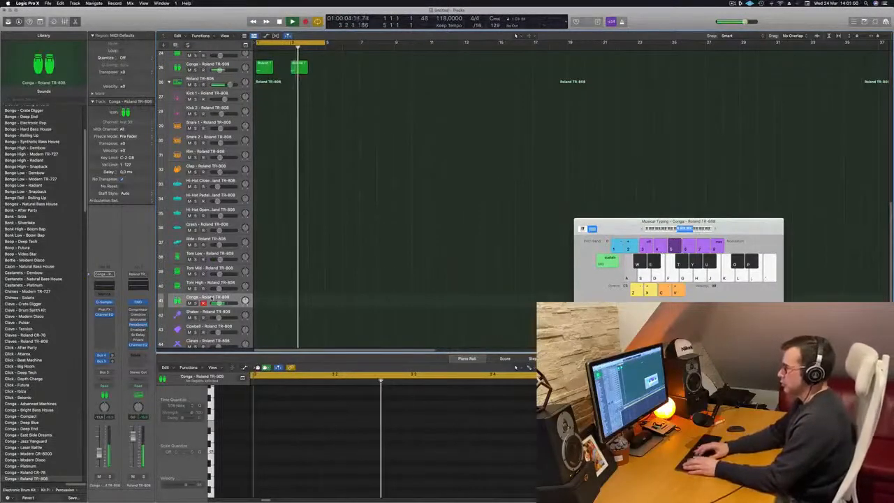
# - Rehearse a conga hit by comparing the lowest TR-808 conga note with several higher ones over the loop
pyautogui.press('a')
pyautogui.press('l')
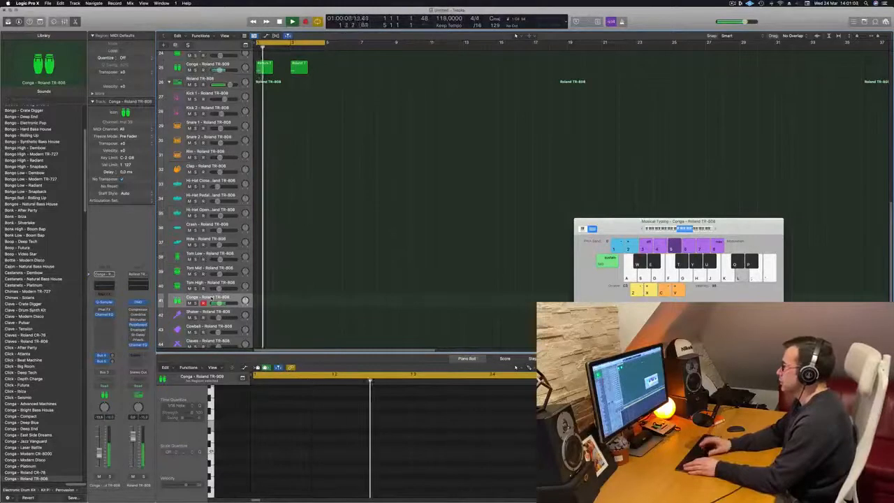
pyautogui.press(';')
pyautogui.press("'")
pyautogui.press("'")
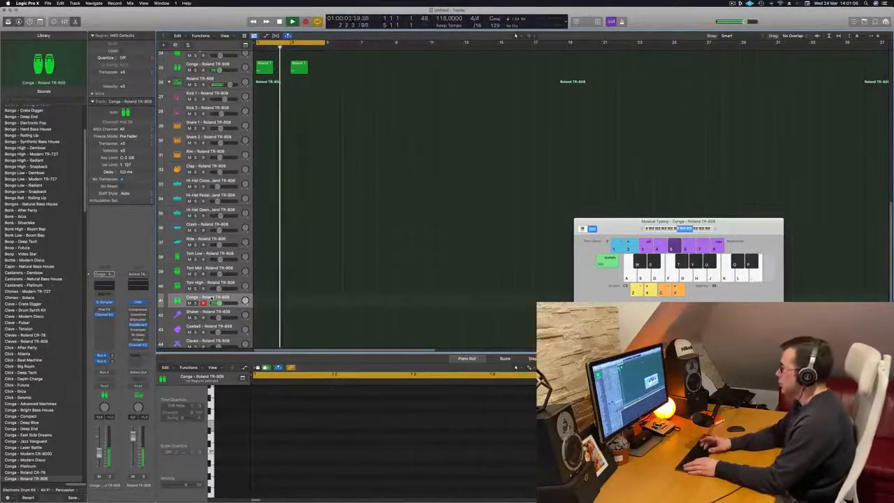
# - Record a single low hit on the TR-808 Conga track in bar 2 of the loop
pyautogui.press('a')
pyautogui.press('a')
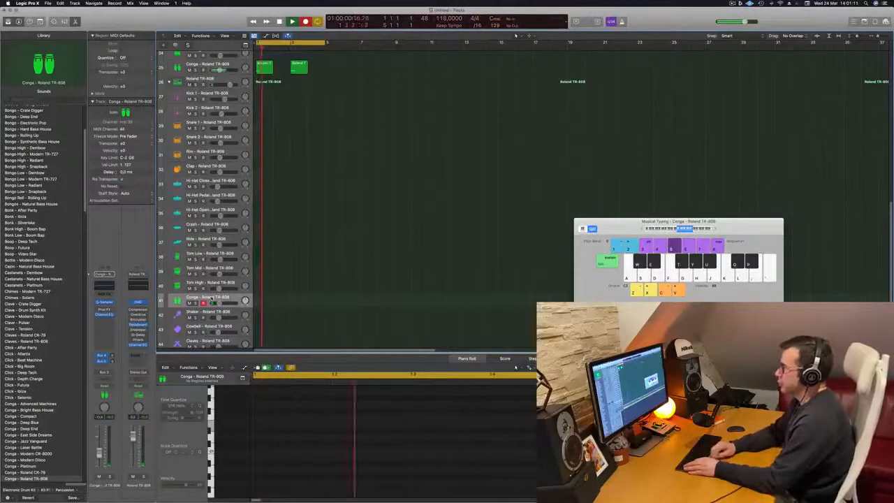
pyautogui.press('a')
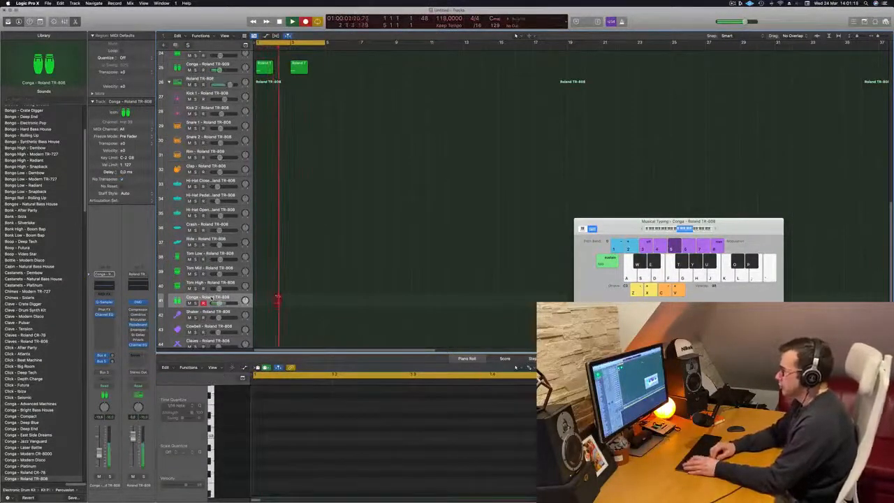
pyautogui.press('space')
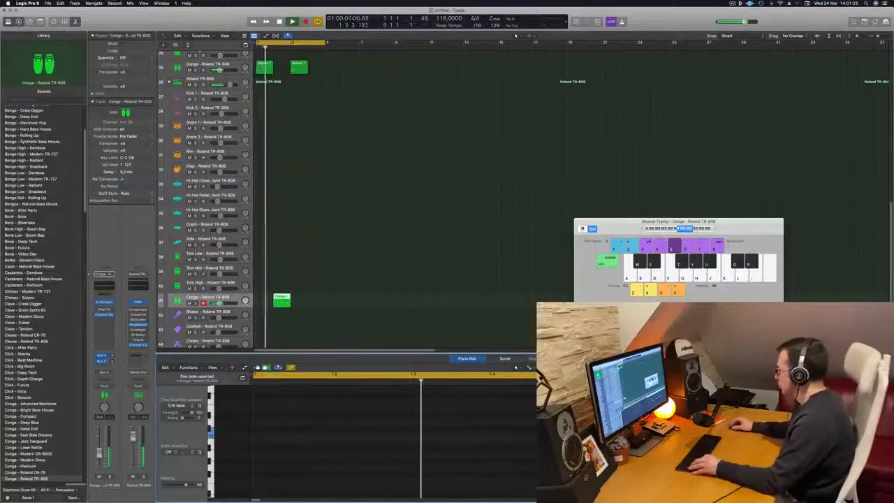
# - Copy the TR-808 conga region from bar 2 to bar 4 and play the loop from the start
pyautogui.press('w')
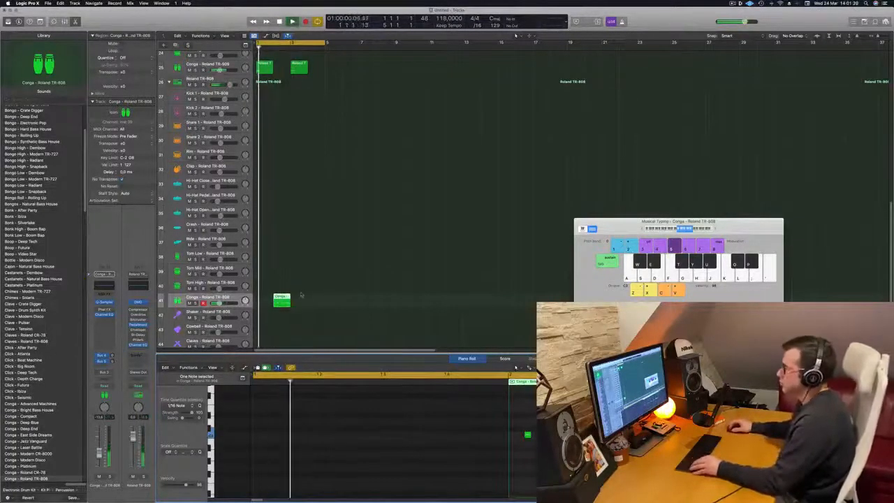
pyautogui.moveTo(280, 297); pyautogui.dragTo(316, 303)
pyautogui.click(206, 298)
pyautogui.press('Return')
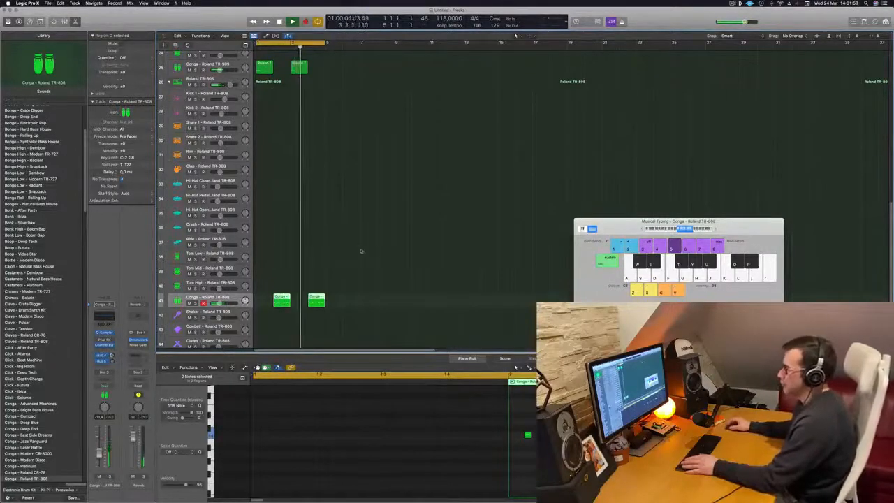
# - Copy the bar 1 TR-909 closed hi-hat region onto the TR-808 Shaker track at bar 1
pyautogui.scroll(-2, 361, 252)
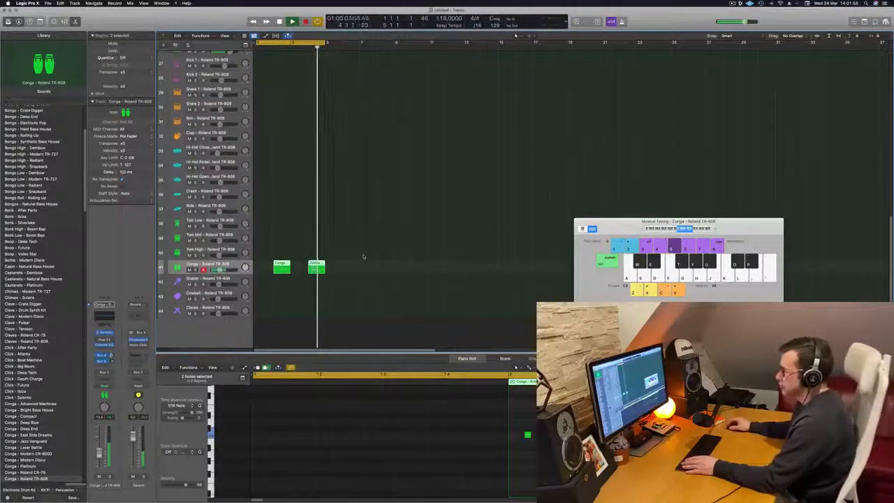
pyautogui.scroll(2, 315, 161)
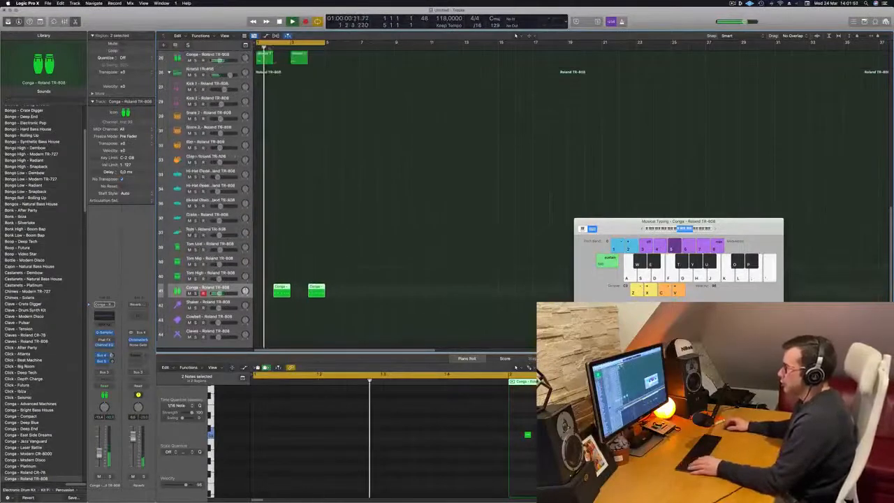
pyautogui.scroll(-1, 301, 219)
pyautogui.scroll(3, 363, 232)
pyautogui.press('super+Up')
pyautogui.press('super+Up')
pyautogui.press('super+Up')
pyautogui.press('super+Up')
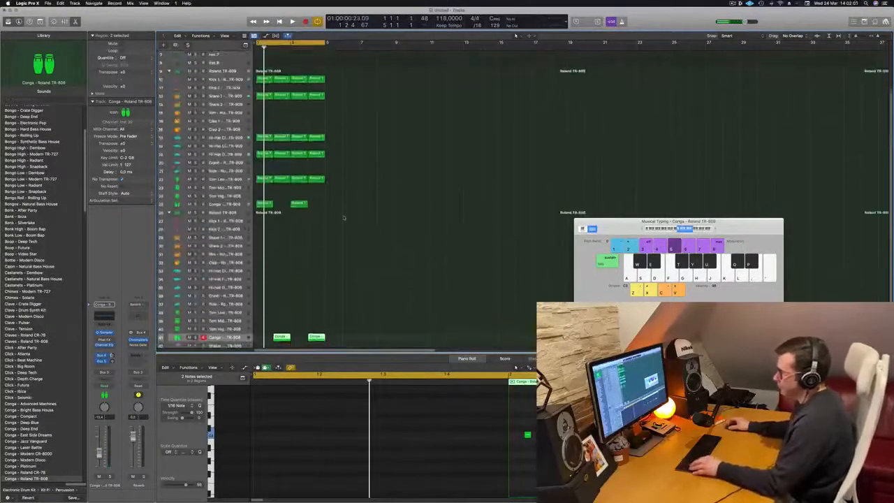
pyautogui.scroll(-2, 342, 217)
pyautogui.click(262, 122)
pyautogui.moveTo(262, 122); pyautogui.dragTo(260, 325)
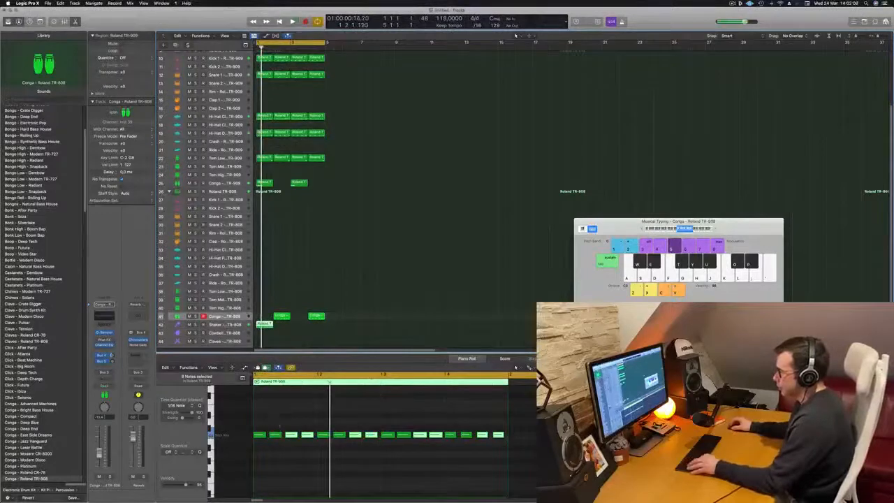
# - Select all sixteen notes in the copied shaker region, play the loop, and select the TR-808 Shaker track
pyautogui.scroll(-2, 280, 426)
pyautogui.moveTo(262, 426); pyautogui.dragTo(445, 472)
pyautogui.press('space')
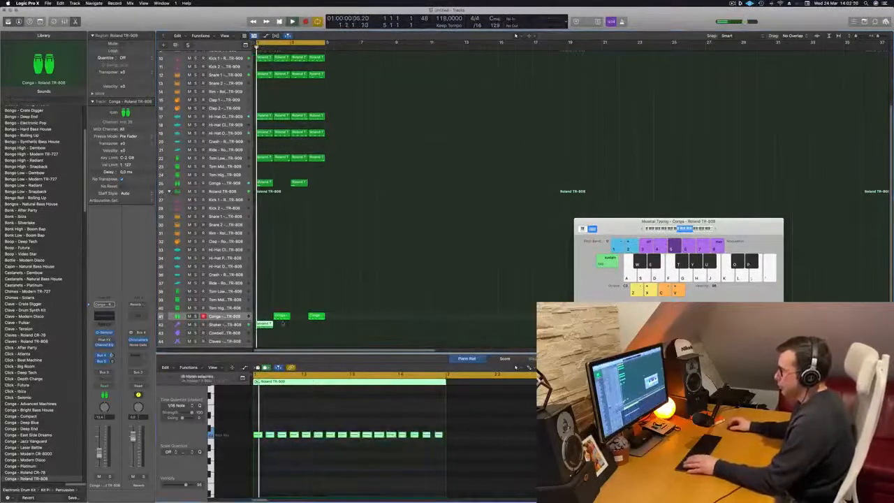
pyautogui.click(225, 325)
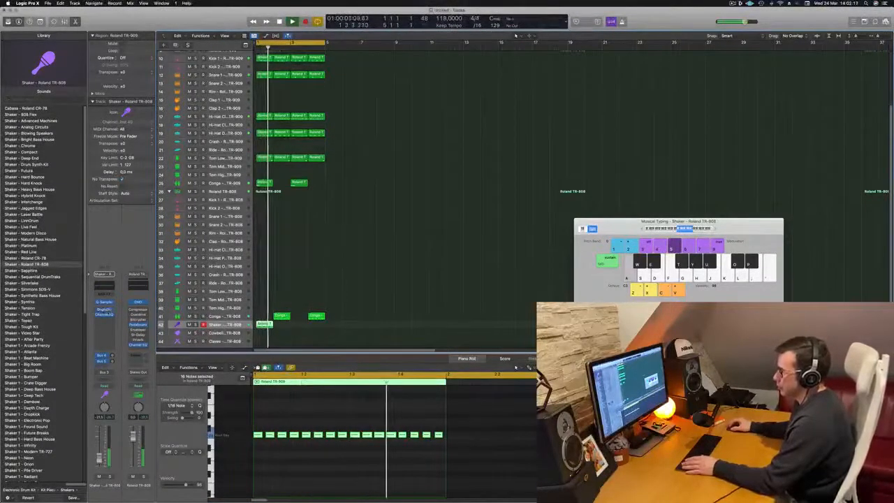
# - Open the Shaker track's Sample Delay and fill the loop through bar 4 with copies of the shaker region
pyautogui.click(105, 309)
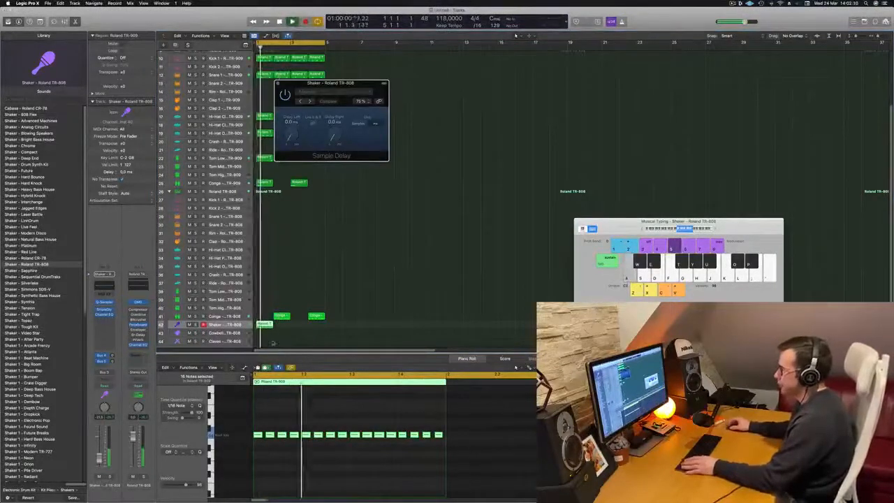
pyautogui.moveTo(283, 329); pyautogui.dragTo(305, 328)
pyautogui.press('space')
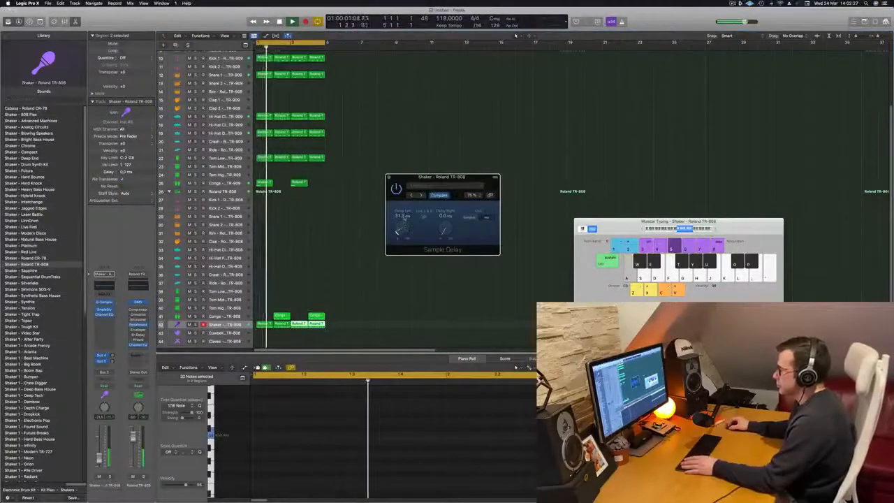
# - Set the shaker's Sample Delay to 24 ms on the left and 12 ms on the right
pyautogui.moveTo(403, 218); pyautogui.dragTo(404, 225)
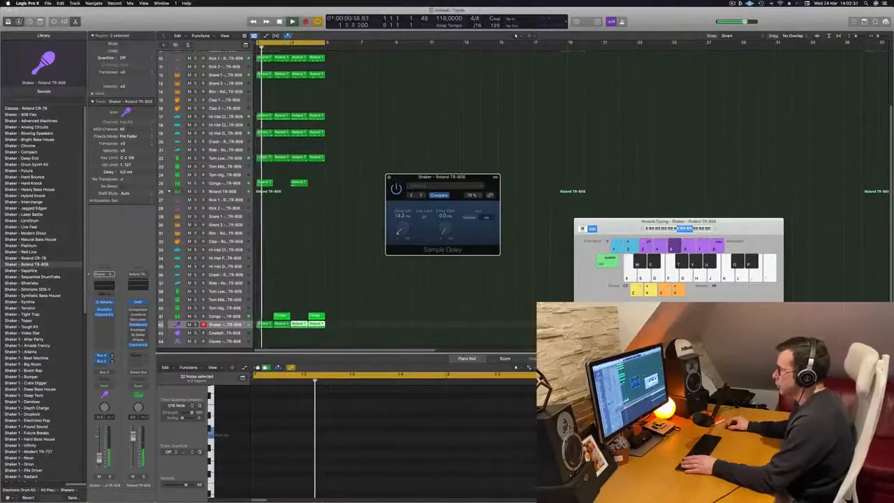
pyautogui.doubleClick(402, 215)
pyautogui.write('2')
pyautogui.press('Return')
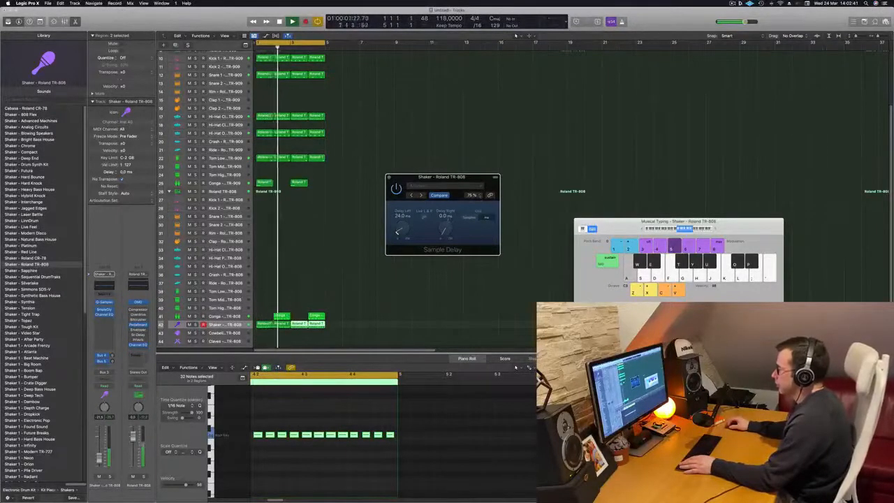
pyautogui.write('2')
pyautogui.press('Return')
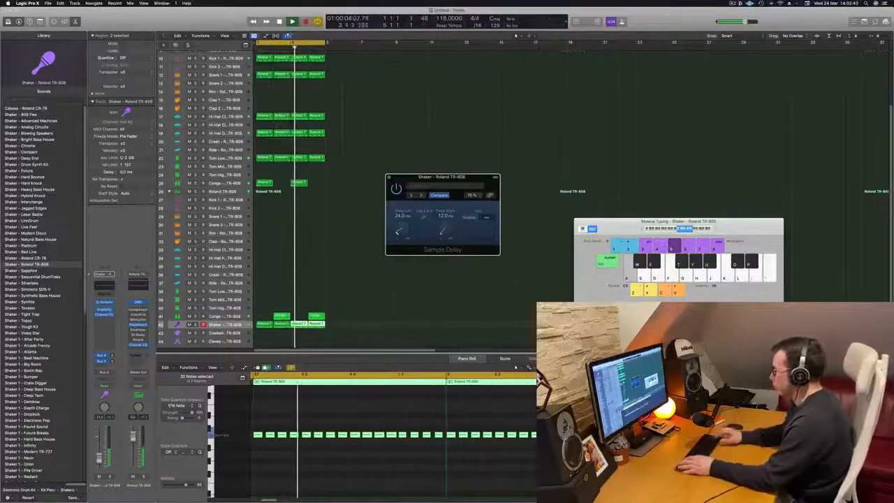
pyautogui.moveTo(468, 177); pyautogui.dragTo(489, 160)
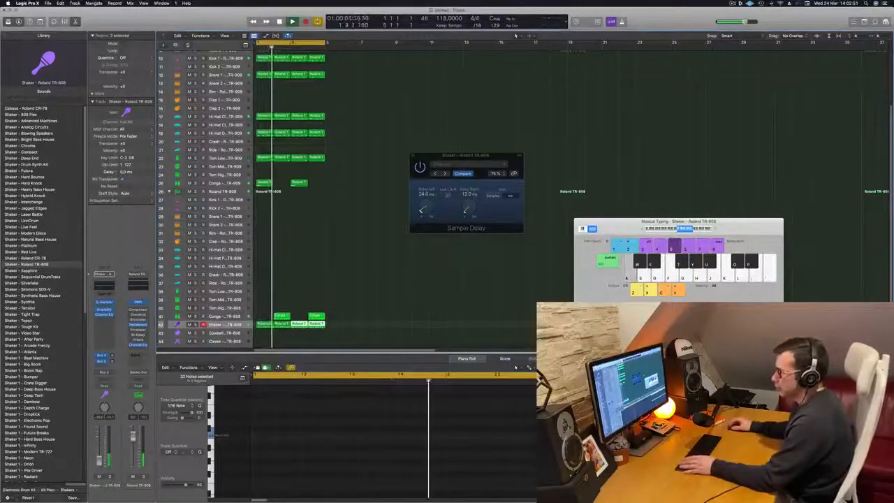
# - Insert a Flanger on the TR-808 Shaker track and place its window clear of the regions
pyautogui.click(111, 320)
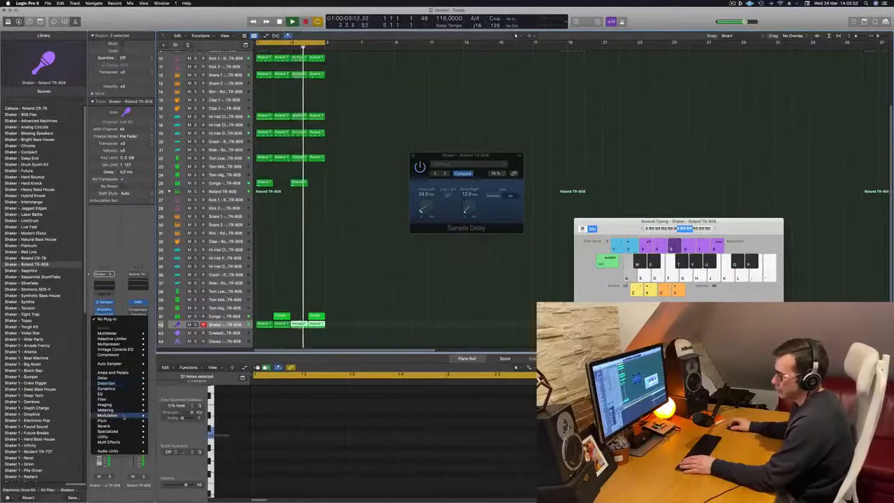
pyautogui.moveTo(123, 416)
pyautogui.moveTo(168, 426)
pyautogui.click(214, 425)
pyautogui.moveTo(352, 83); pyautogui.dragTo(475, 193)
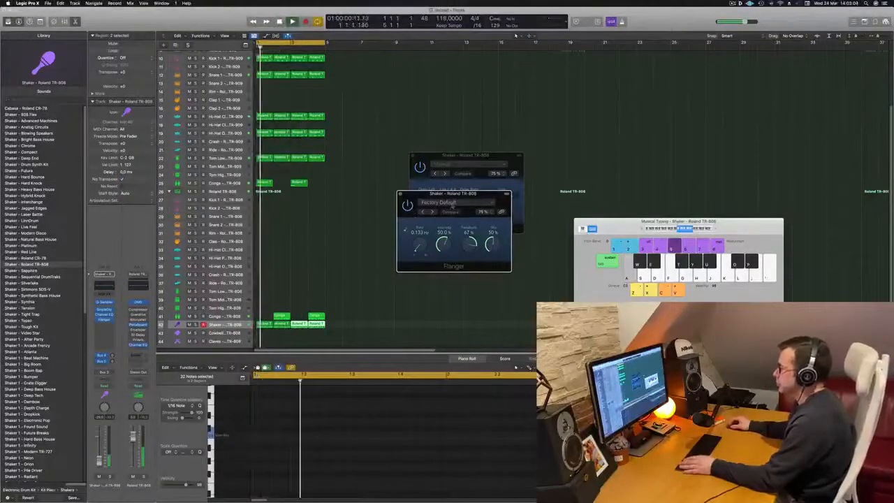
# - Audition the Flanger presets one after another over the loop and settle on Easy Flange
pyautogui.click(432, 211)
pyautogui.click(432, 212)
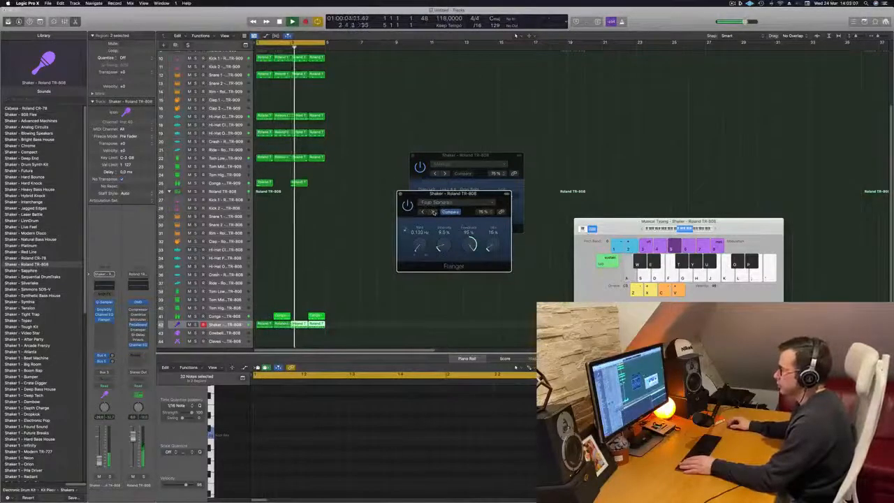
pyautogui.click(432, 212)
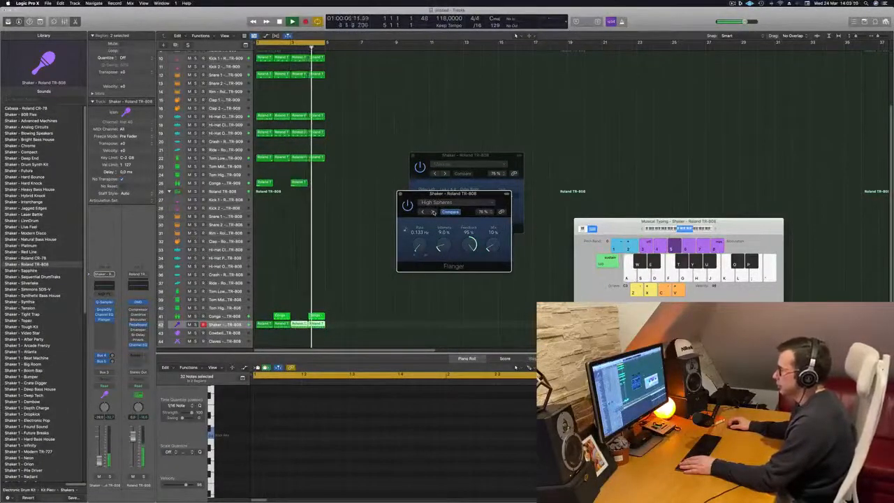
pyautogui.click(432, 211)
pyautogui.click(432, 212)
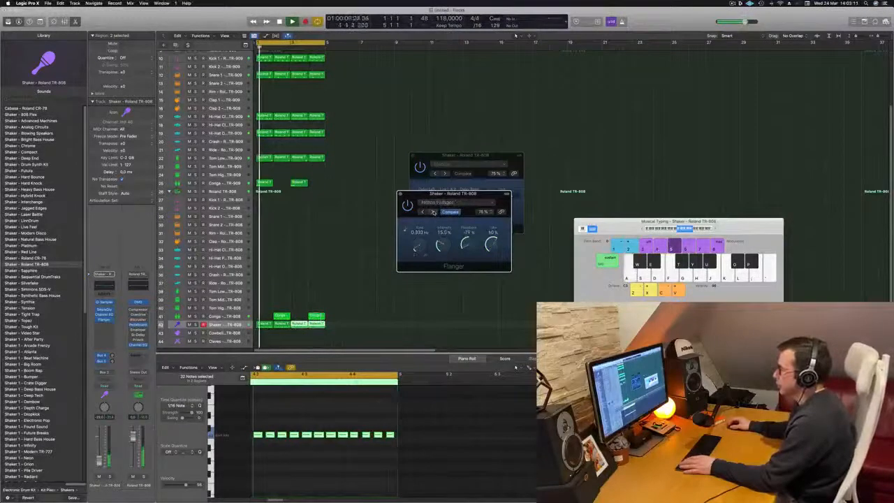
pyautogui.click(432, 211)
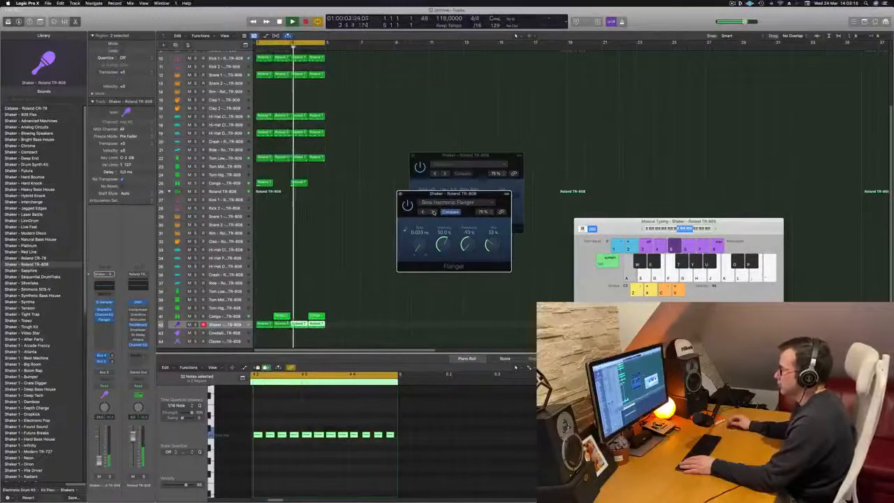
pyautogui.click(433, 211)
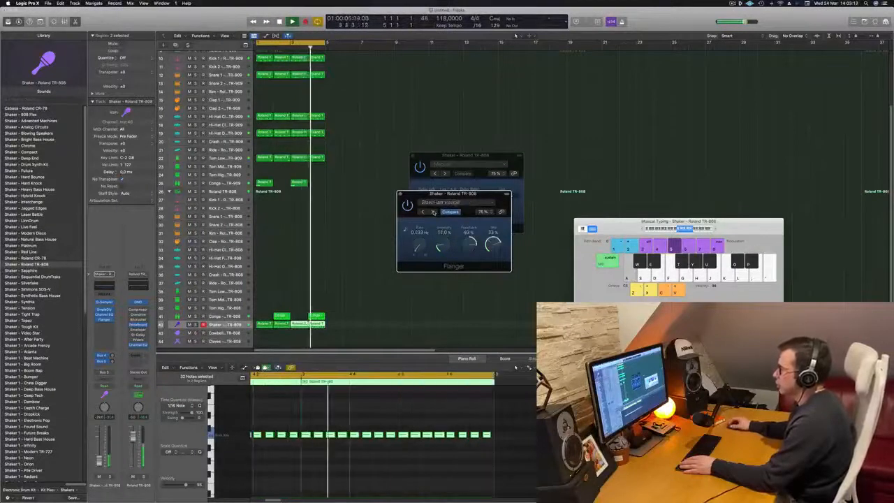
pyautogui.click(433, 211)
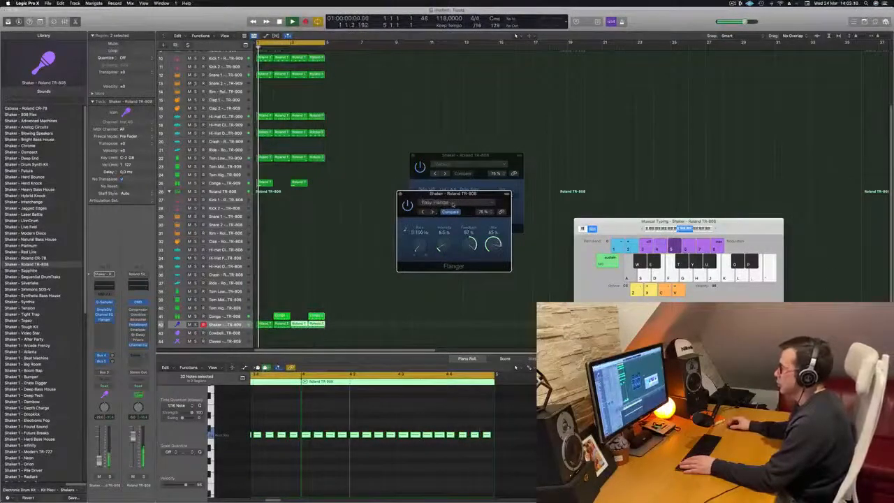
pyautogui.click(447, 202)
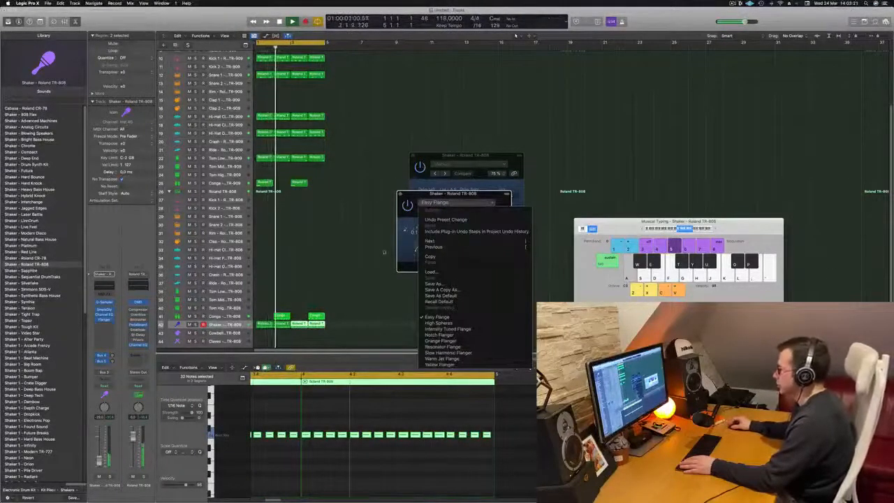
pyautogui.click(494, 280)
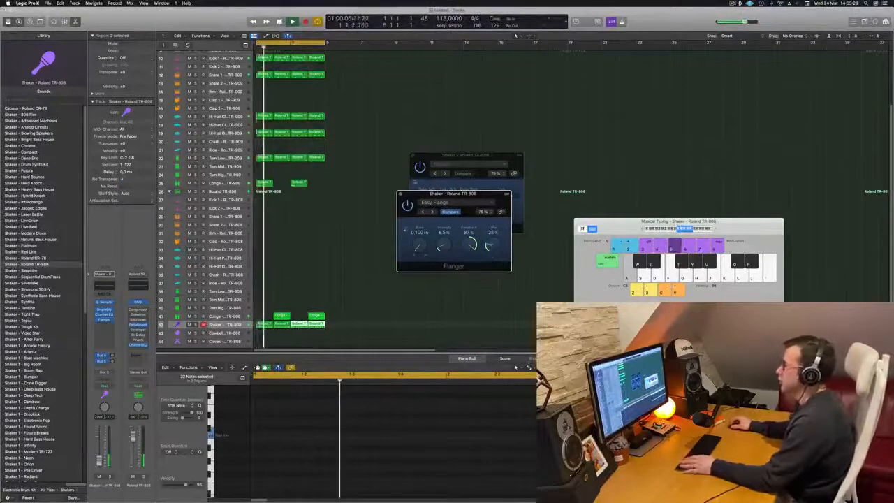
# - Lower the Flanger's mix to 25% and close the Flanger and Sample Delay windows
pyautogui.click(400, 195)
pyautogui.moveTo(417, 155); pyautogui.dragTo(396, 155)
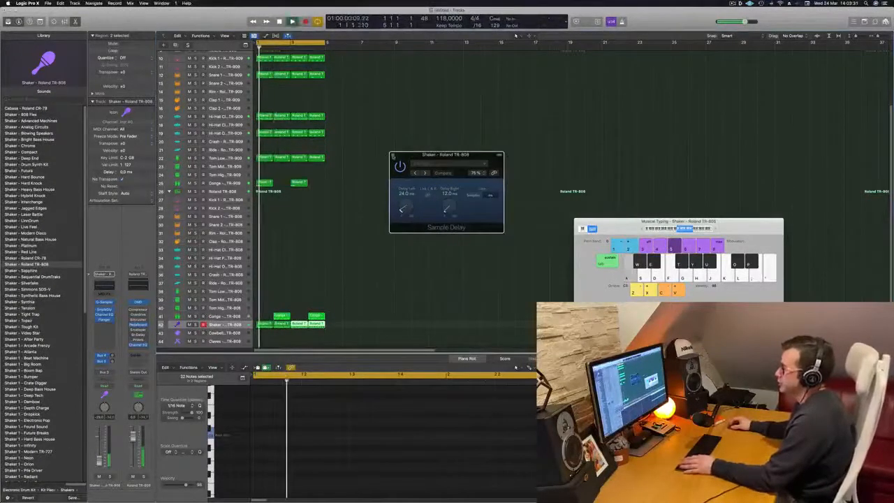
pyautogui.click(392, 155)
# - Play the loop from the start, select the empty Inst 1 track, and show the toolbar above the arrangement
pyautogui.scroll(-5, 357, 252)
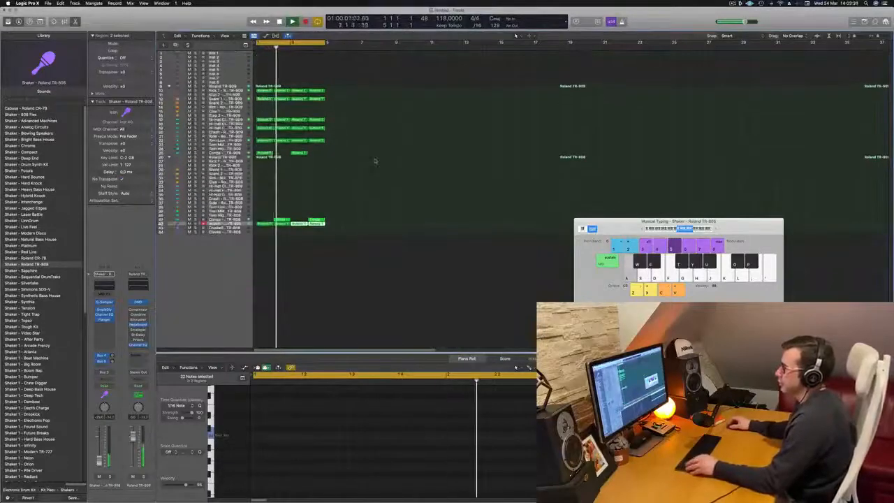
pyautogui.scroll(2, 381, 150)
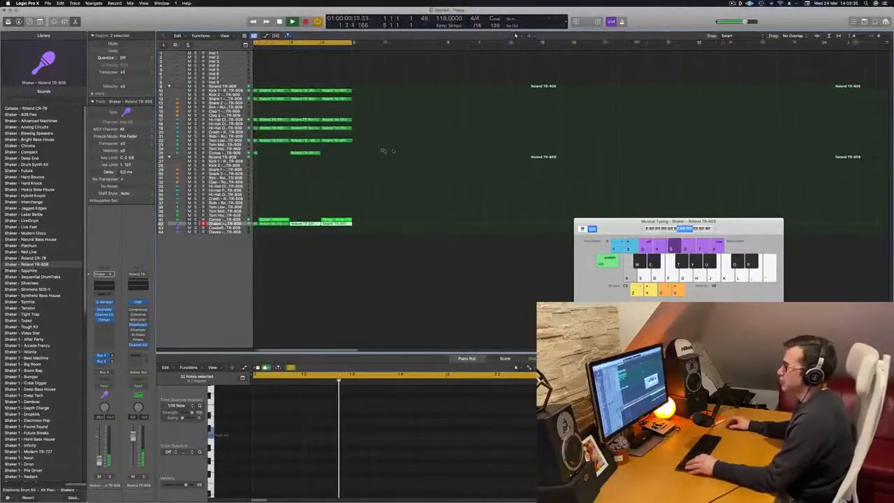
pyautogui.scroll(2, 383, 150)
pyautogui.press('Return')
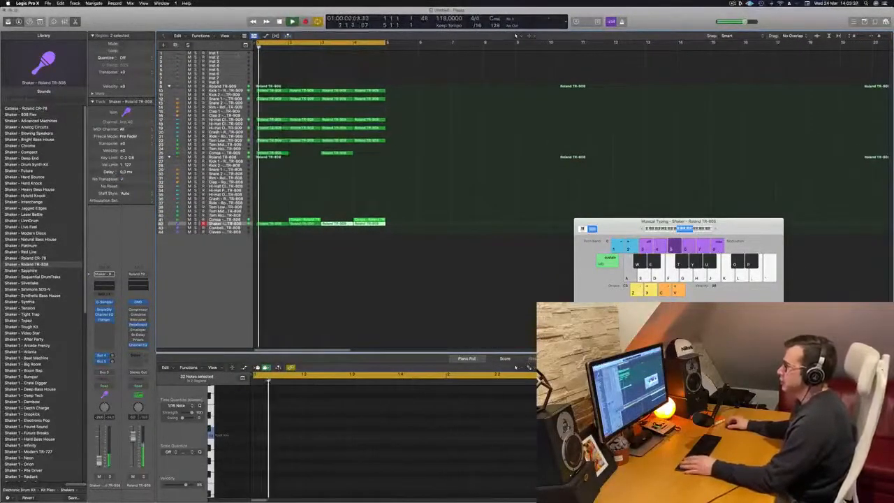
pyautogui.click(236, 54)
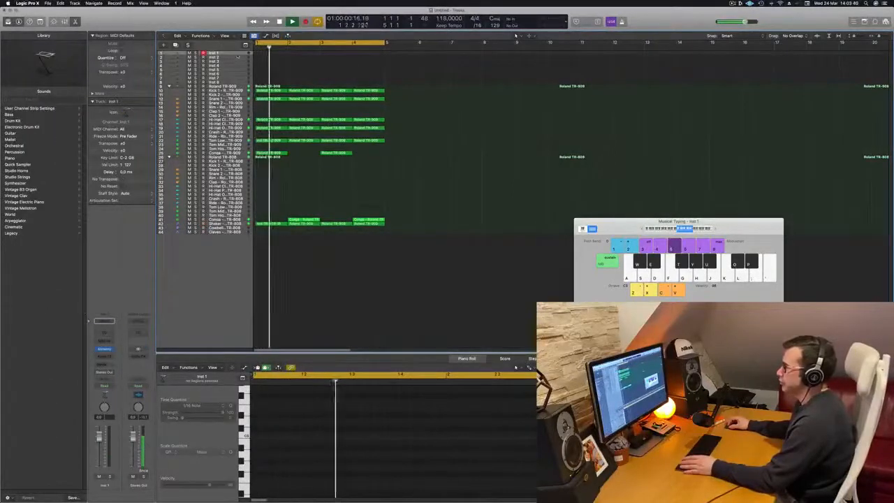
pyautogui.moveTo(195, 30); pyautogui.dragTo(195, 42)
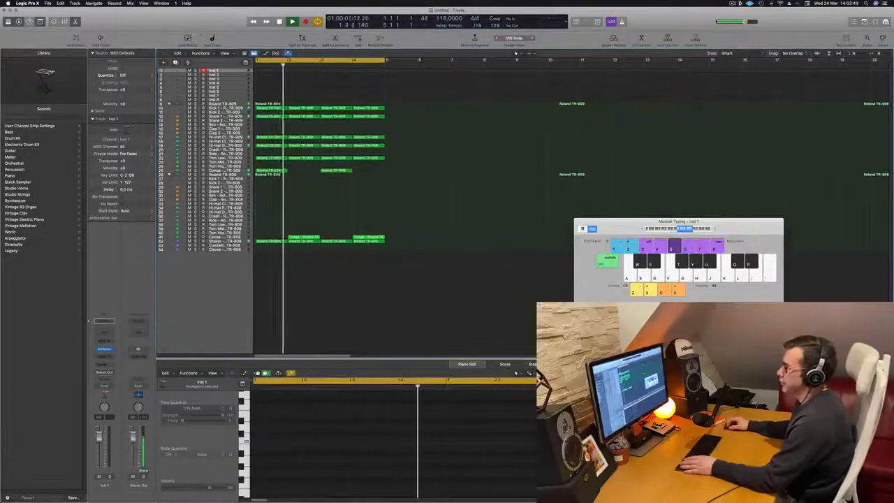
# - Enlarge the Inst 1 track's height and open its Alchemy instrument, placing the window over the arrangement
pyautogui.click(101, 39)
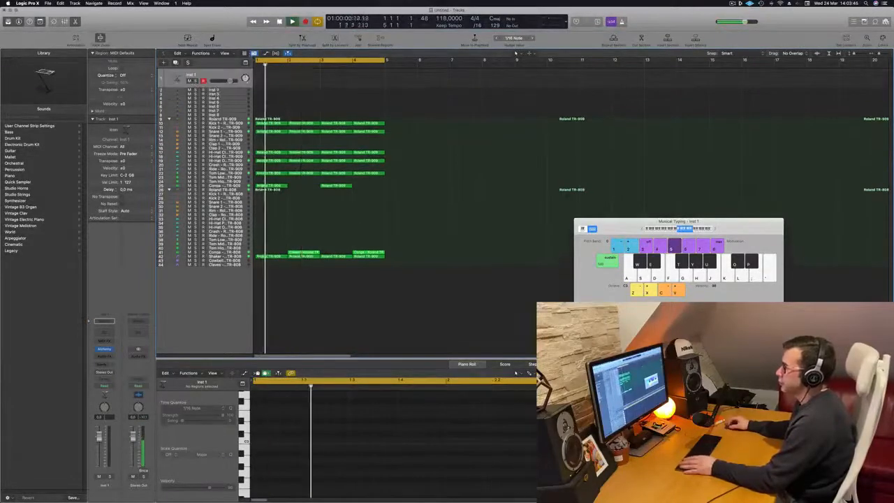
pyautogui.moveTo(218, 88); pyautogui.dragTo(219, 131)
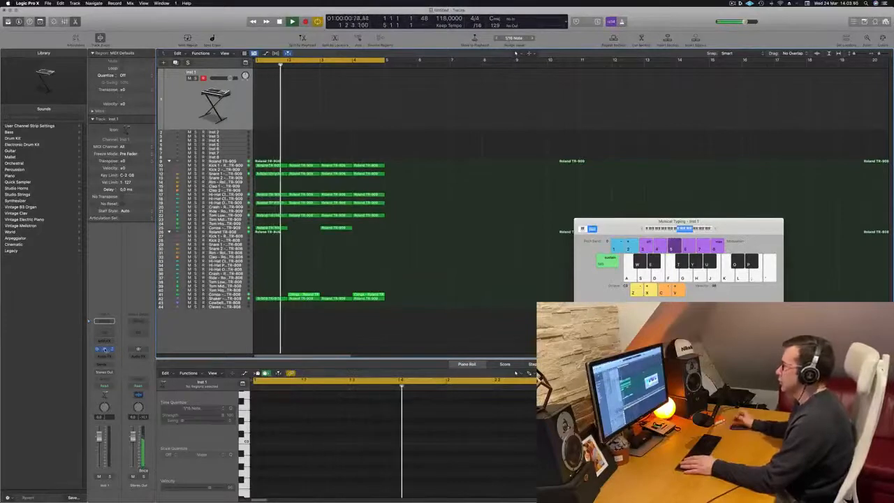
pyautogui.click(105, 349)
pyautogui.moveTo(423, 111); pyautogui.dragTo(442, 130)
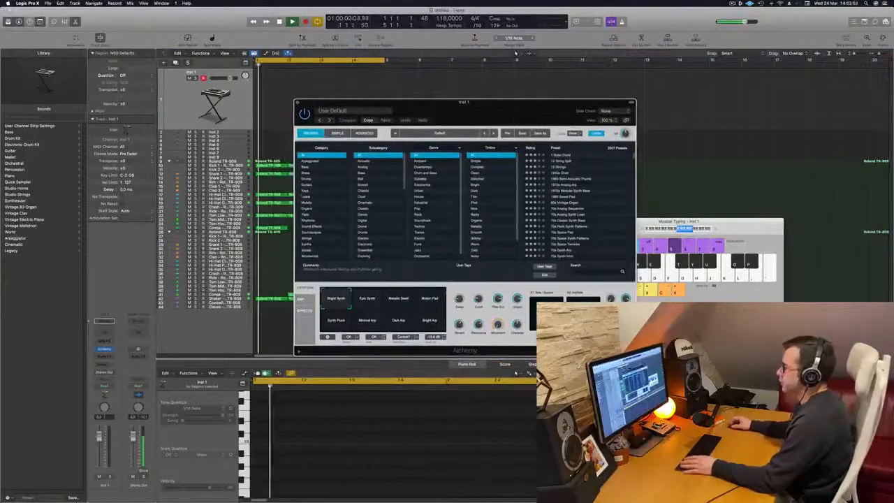
# - Filter Alchemy's presets to Bass, load 1963 Semi-Acoustic Thumb, and lower the Musical Typing octave, keeping both windows accessible
pyautogui.click(321, 166)
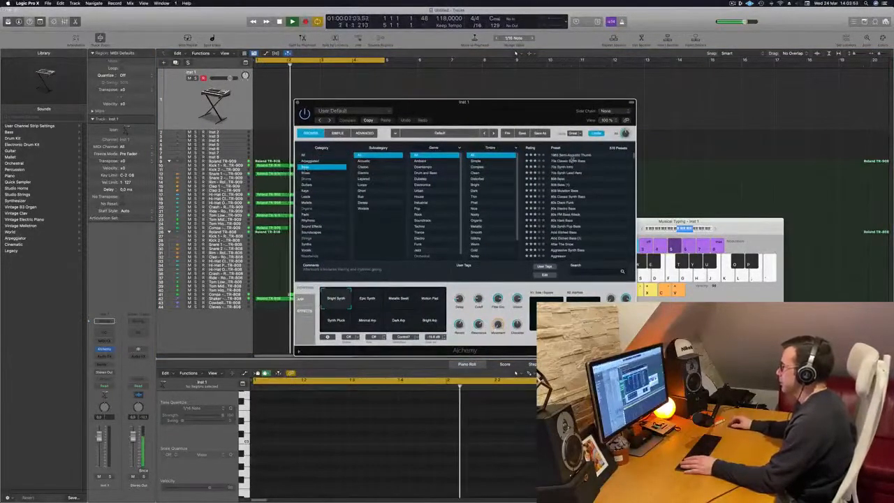
pyautogui.click(571, 155)
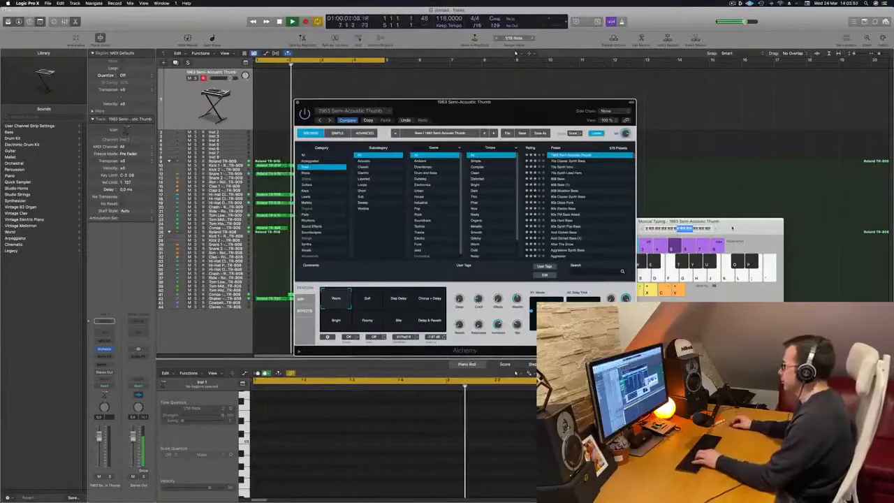
pyautogui.click(731, 227)
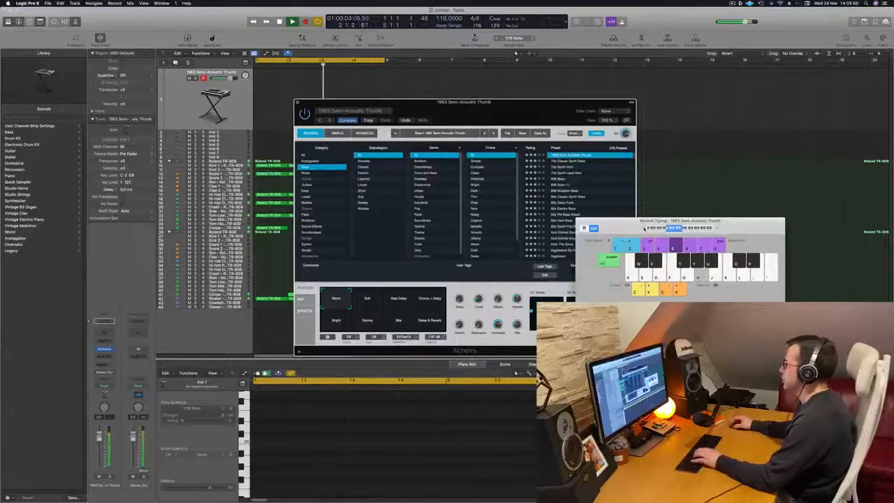
pyautogui.moveTo(504, 125); pyautogui.dragTo(427, 151)
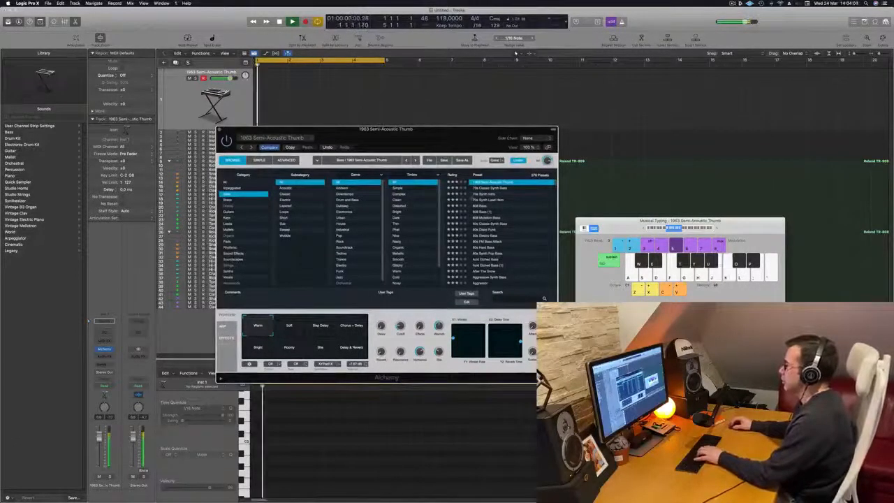
# - Audition the bass presets 70s Classic Synth Bass, 70s Synth Intro, 808 Mutation Bass and 80s FM Bass Attack over the loop
pyautogui.click(487, 188)
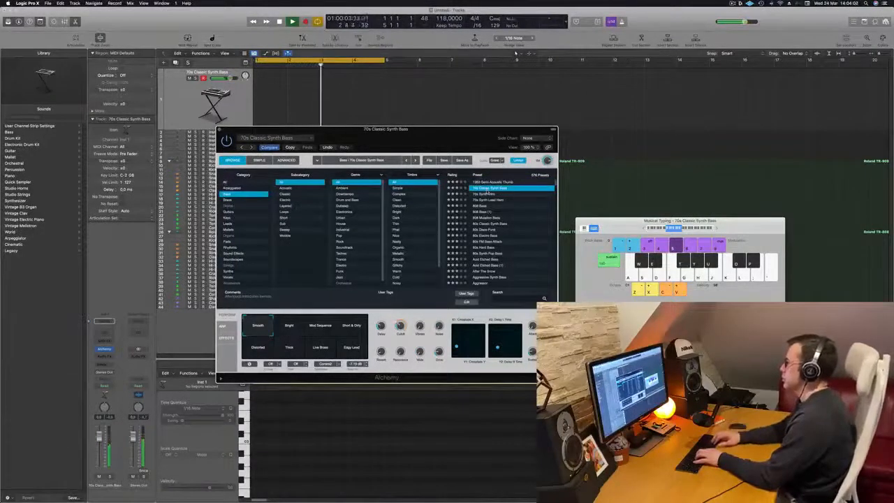
pyautogui.click(488, 194)
pyautogui.scroll(-1, 498, 199)
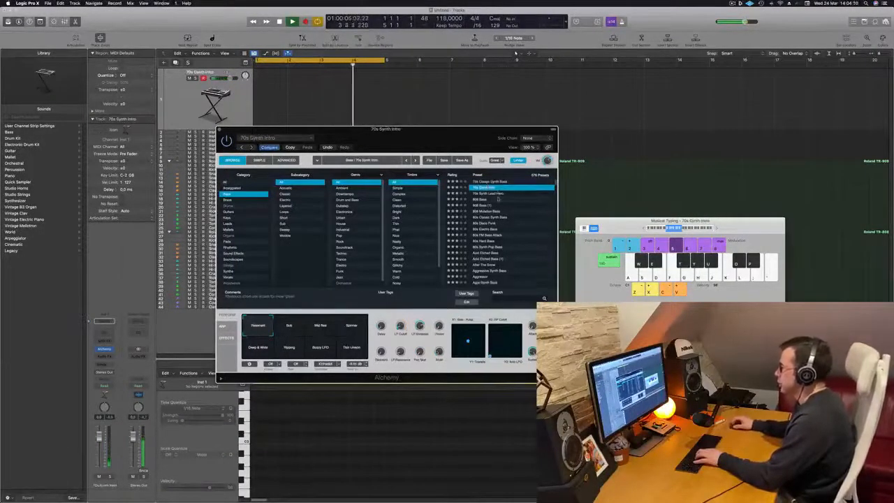
pyautogui.click(495, 210)
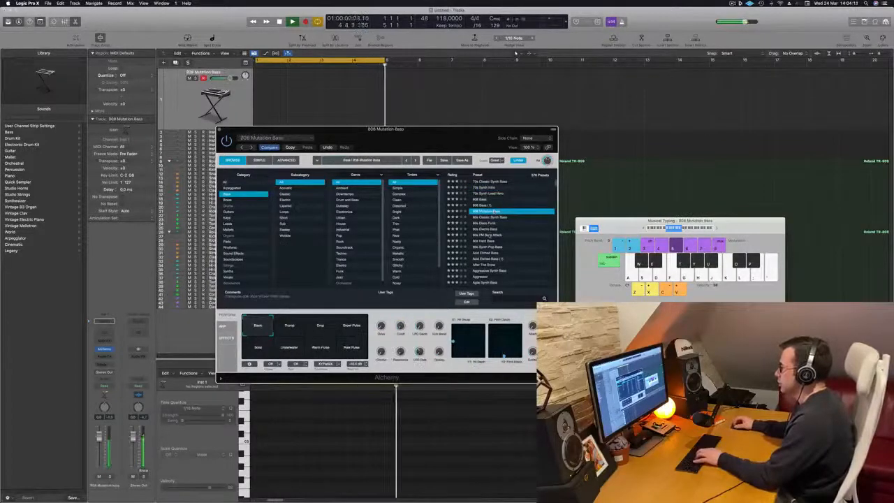
pyautogui.click(488, 236)
# - Play bass notes with 80s FM Bass Attack over the loop and raise the Musical Typing octave by one
pyautogui.moveTo(443, 138); pyautogui.dragTo(542, 144)
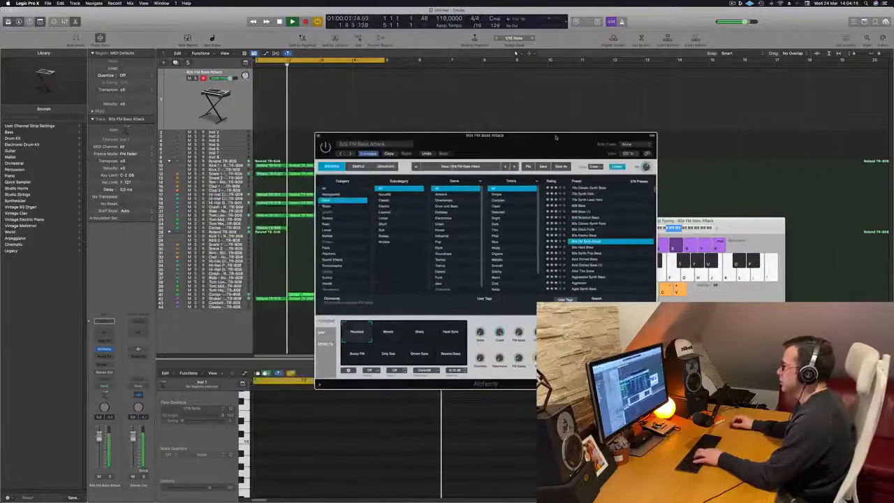
pyautogui.press('j')
pyautogui.press('k')
pyautogui.press('k')
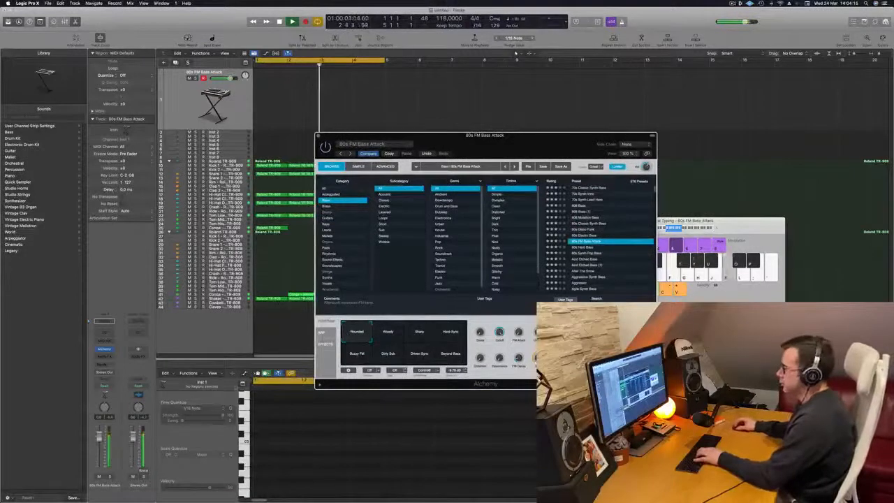
pyautogui.press('g')
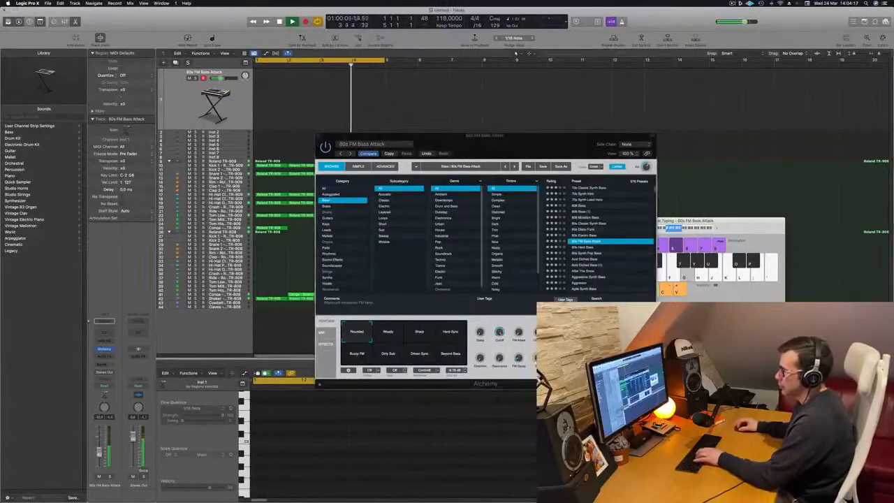
pyautogui.press('j')
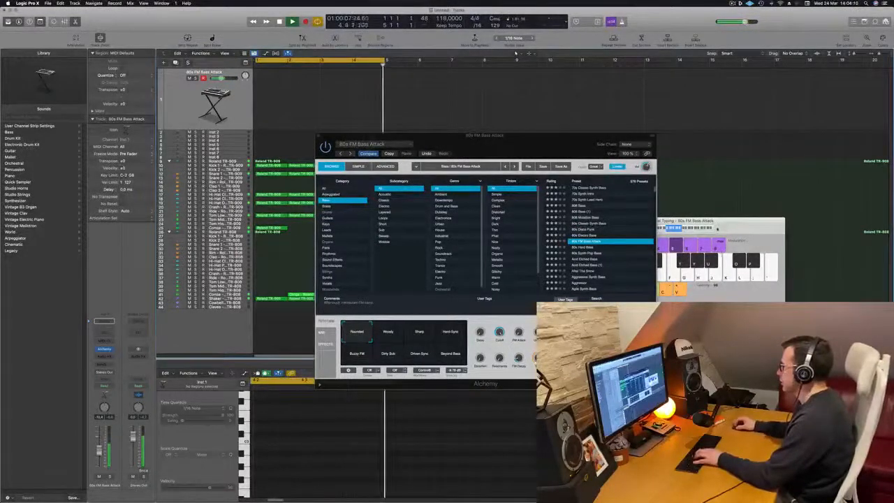
pyautogui.click(717, 228)
pyautogui.press('g')
pyautogui.press('h')
pyautogui.press('j')
# - Audition the performance variations of 80s FM Bass Attack, including Hard Sync, Dirty Sub and Driven Sync
pyautogui.click(387, 337)
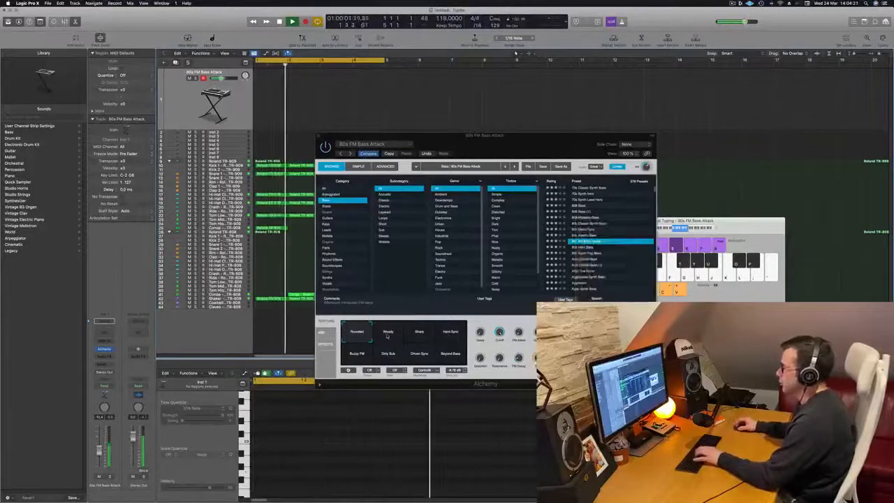
pyautogui.click(440, 340)
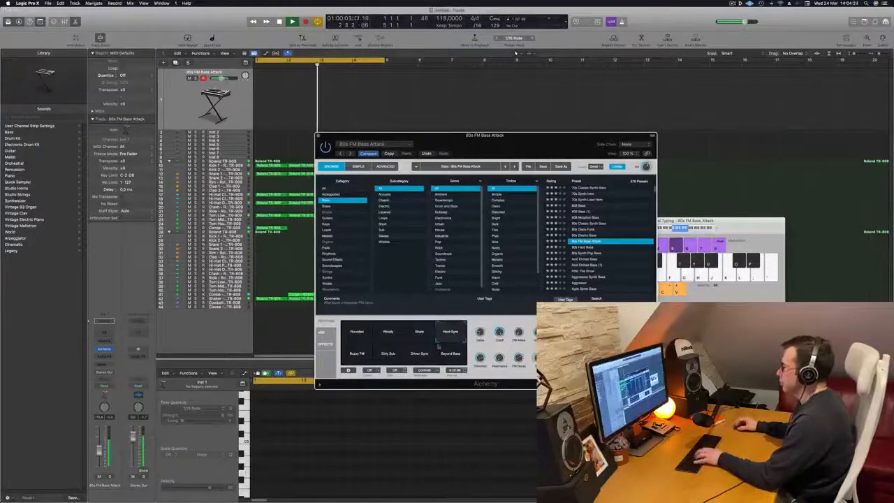
pyautogui.click(357, 354)
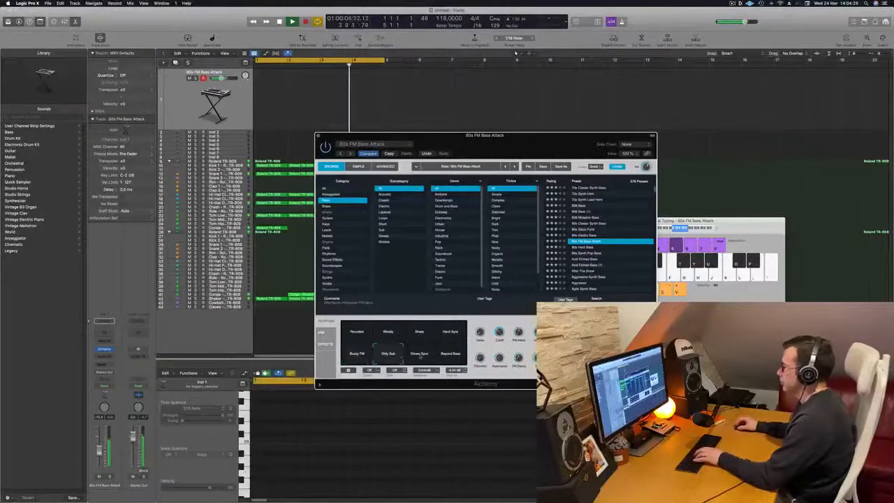
# - Audition the 80s Synth Pop Bass and After The Snow presets further down the bass list
pyautogui.scroll(-3, 595, 246)
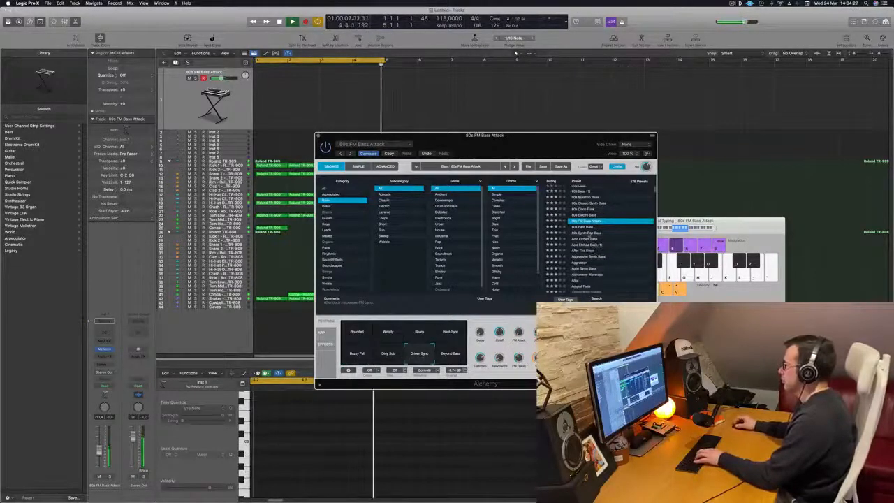
pyautogui.click(588, 233)
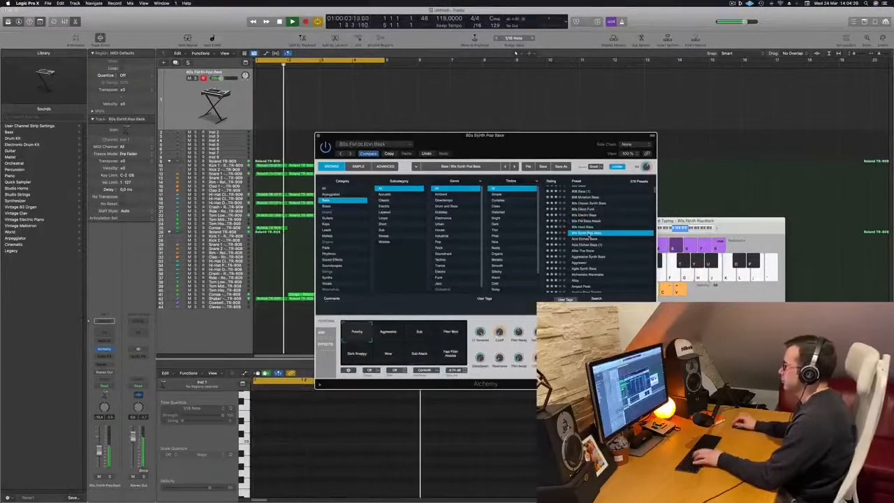
pyautogui.click(590, 250)
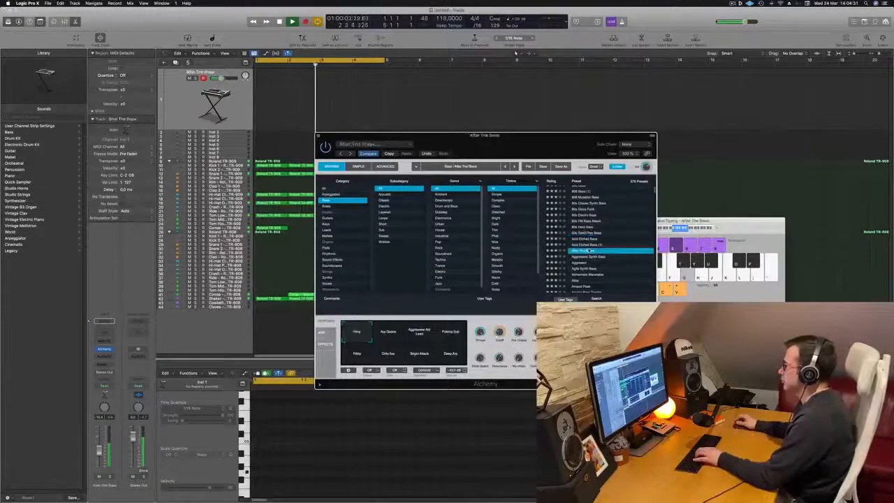
pyautogui.scroll(-2, 598, 259)
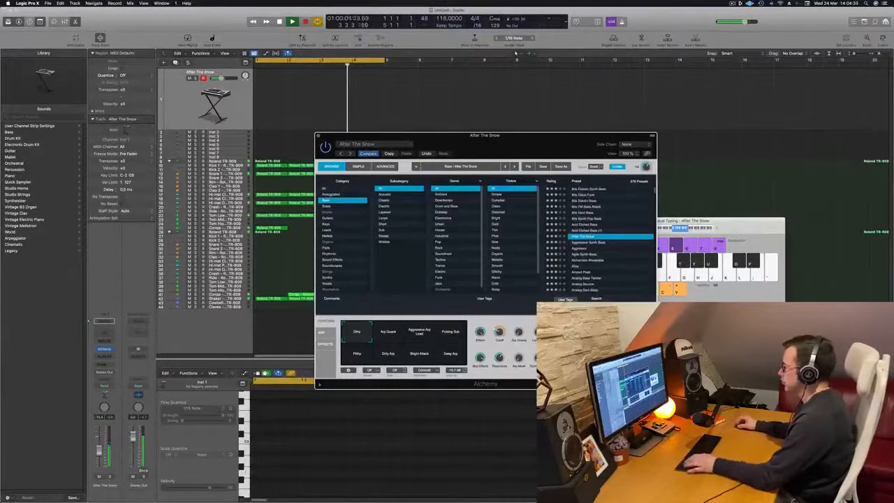
# - Load the Deep Techno FM Bass preset from a narrowed preset list and record a short bass riff in bar 2
pyautogui.write('aa')
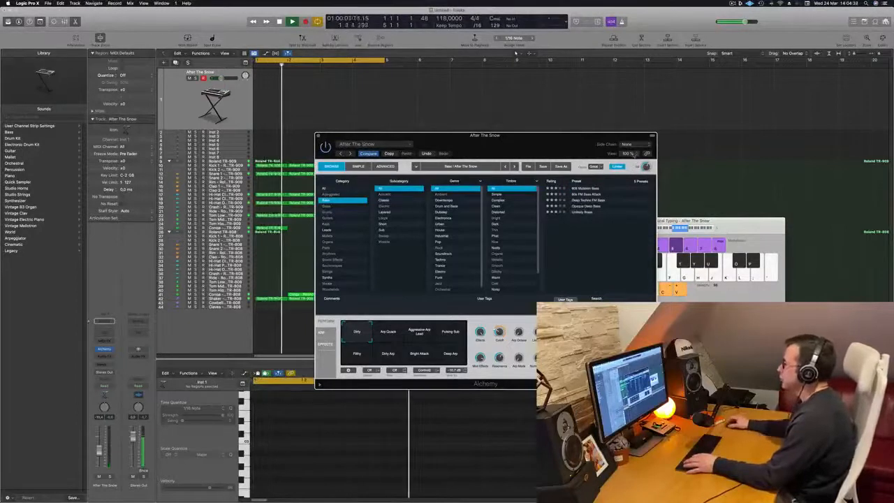
pyautogui.click(586, 201)
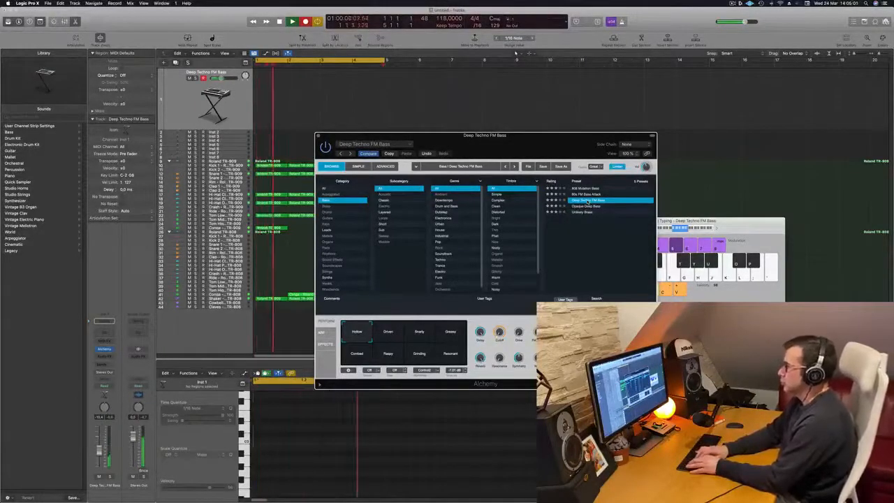
pyautogui.press('h')
pyautogui.press('h')
pyautogui.press('a')
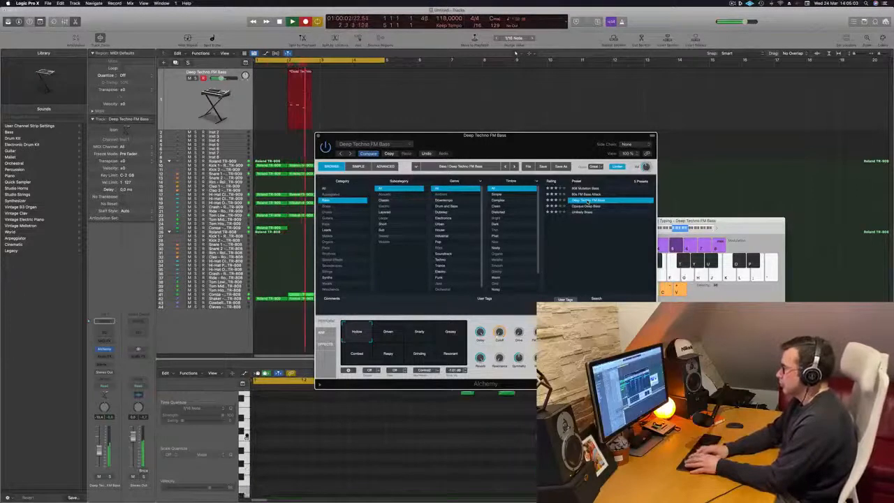
pyautogui.press('space')
# - Move the recorded bass region to bar 1 and quantize all its notes to 1/16 notes
pyautogui.moveTo(310, 72); pyautogui.dragTo(278, 72)
pyautogui.press('space')
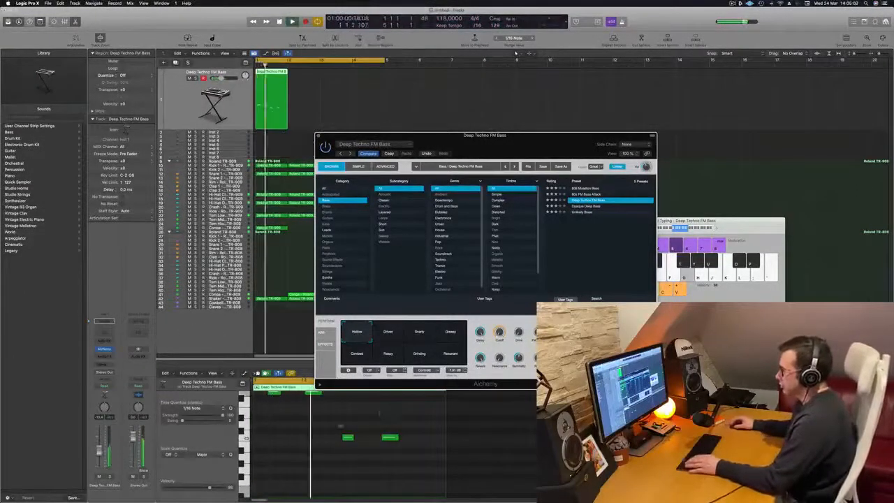
pyautogui.scroll(3, 359, 416)
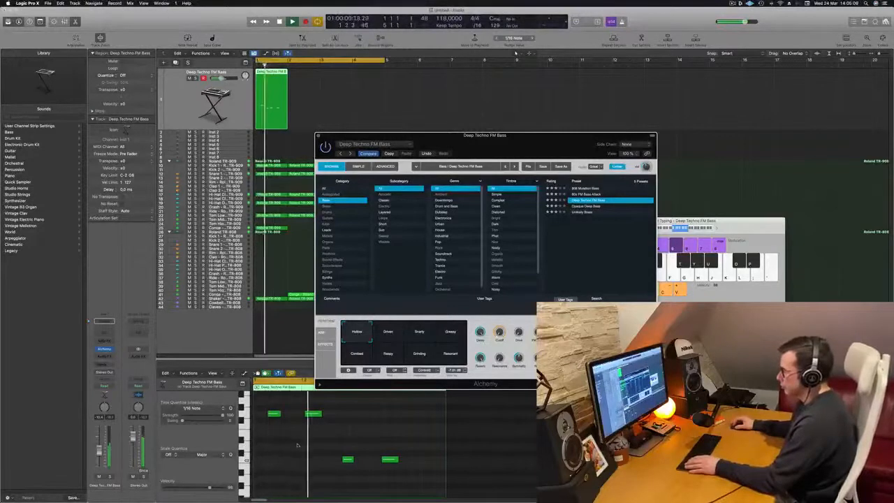
pyautogui.click(291, 450)
pyautogui.press('space')
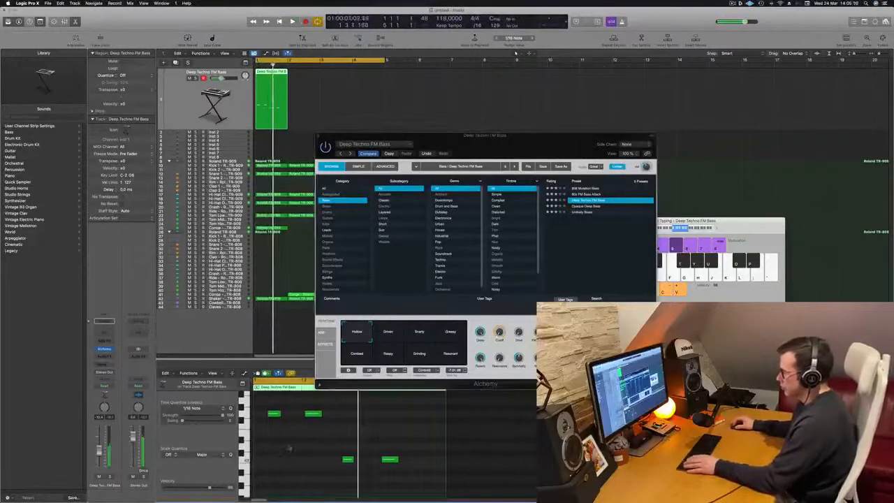
pyautogui.press('space')
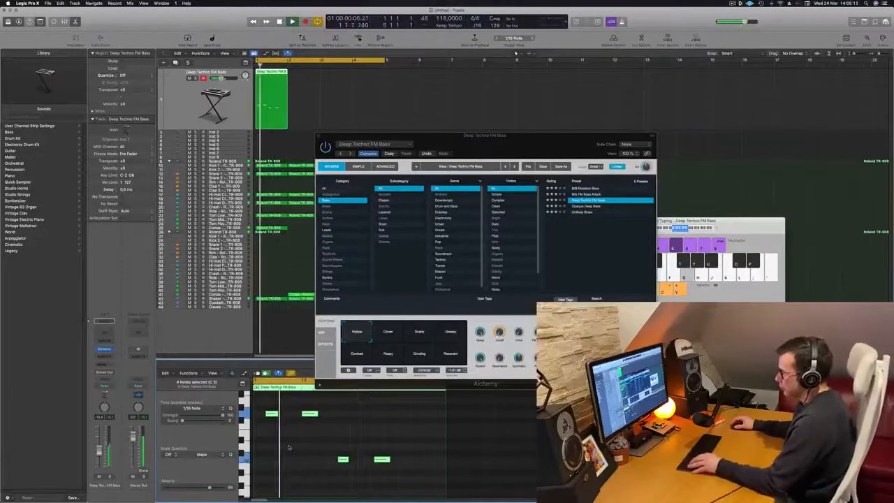
# - Copy the riff's last low note to a later position in the bar and listen to the result
pyautogui.moveTo(345, 438); pyautogui.dragTo(409, 461)
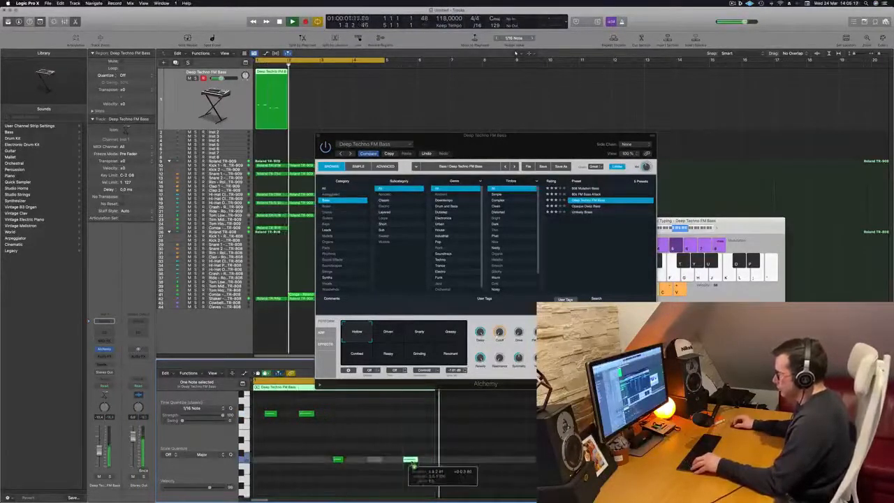
pyautogui.press('space')
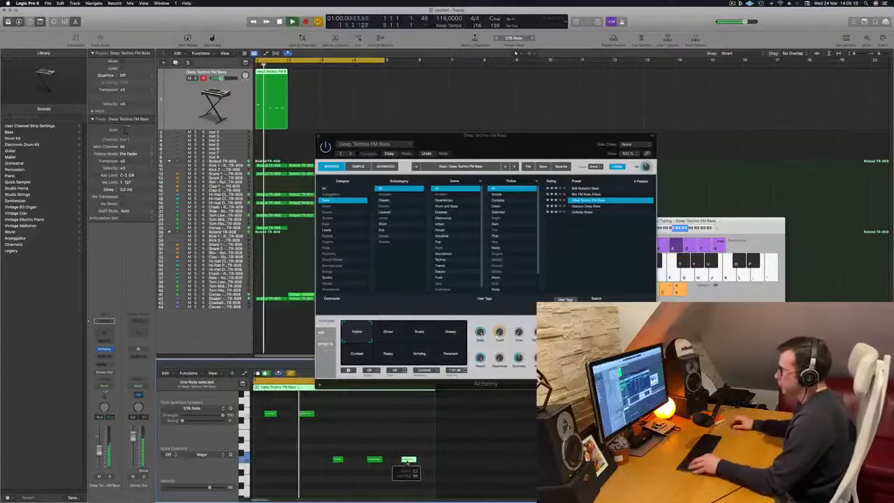
pyautogui.scroll(-1, 319, 441)
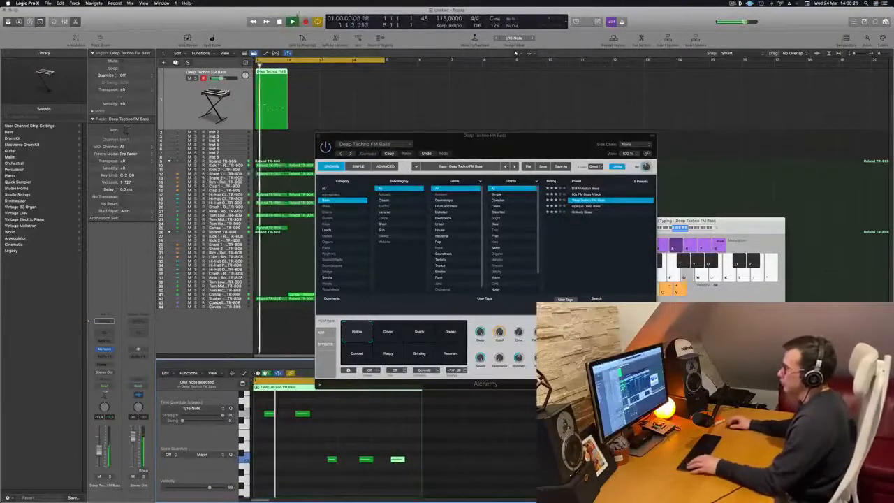
# - Copy the one-bar bass region to bar 2, and duplicate both regions into bars 3 and 4
pyautogui.moveTo(277, 73); pyautogui.dragTo(310, 82)
pyautogui.keyDown('shift'); pyautogui.click(278, 70); pyautogui.keyUp('shift')
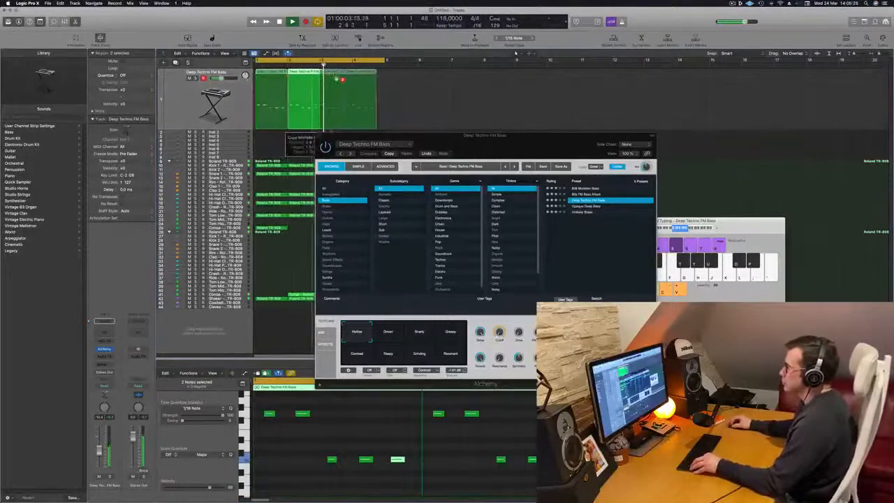
pyautogui.press('super+r')
# - Move the Alchemy window clear of the bass regions and audition Deep Techno FM Bass's performance variations from Driven through Resonant
pyautogui.moveTo(492, 142); pyautogui.dragTo(510, 165)
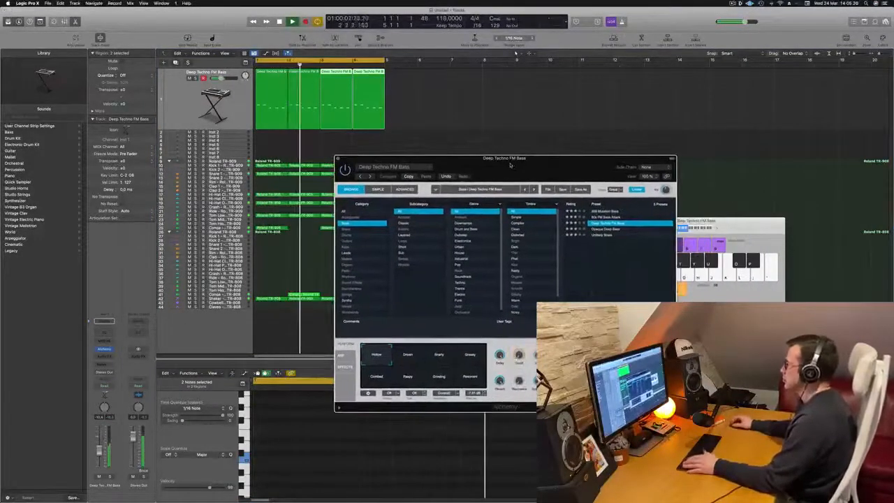
pyautogui.click(410, 359)
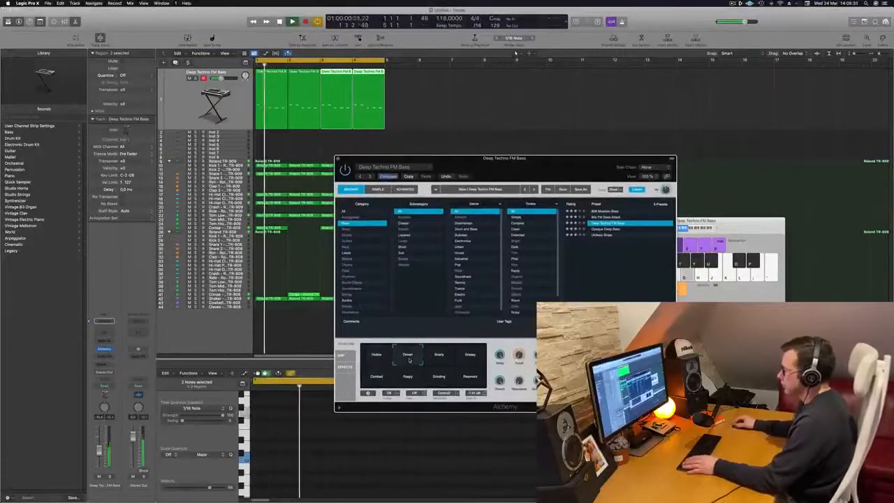
pyautogui.click(438, 357)
pyautogui.click(468, 357)
pyautogui.click(375, 381)
pyautogui.click(407, 381)
pyautogui.click(438, 380)
pyautogui.click(466, 382)
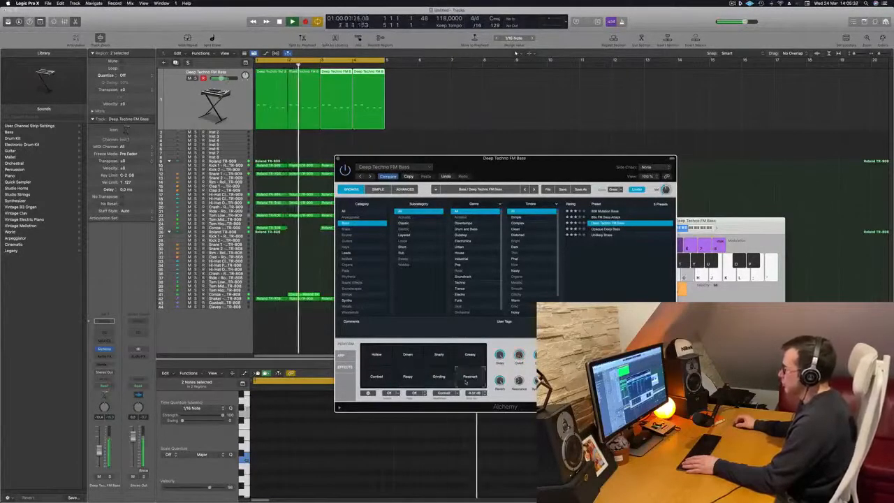
# - Choose the Hollow performance variation for Deep Techno FM Bass, close the Alchemy window, and play the loop
pyautogui.click(375, 359)
pyautogui.moveTo(524, 170); pyautogui.dragTo(476, 178)
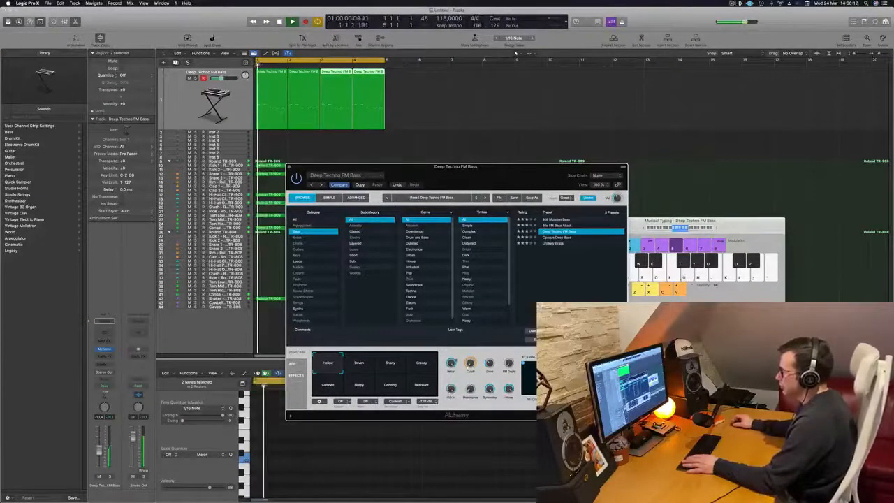
pyautogui.moveTo(501, 168); pyautogui.dragTo(529, 139)
pyautogui.click(317, 140)
pyautogui.press('space')
pyautogui.press('space')
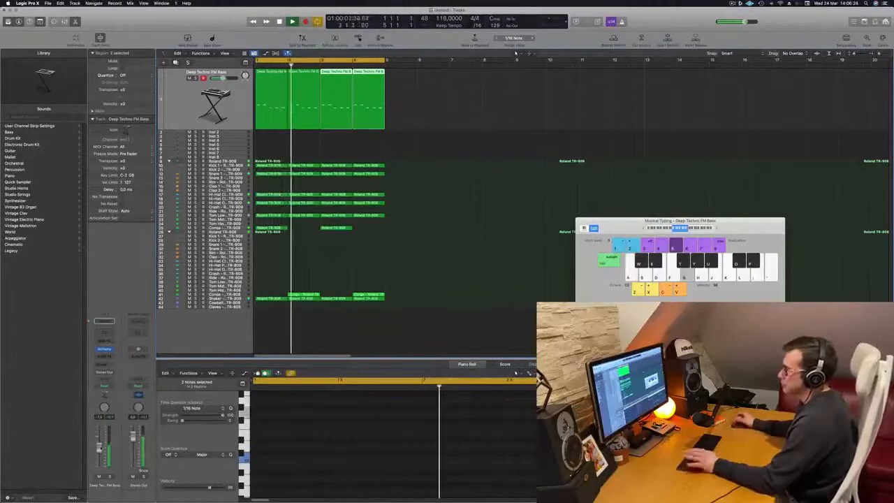
pyautogui.press('space')
pyautogui.press('space')
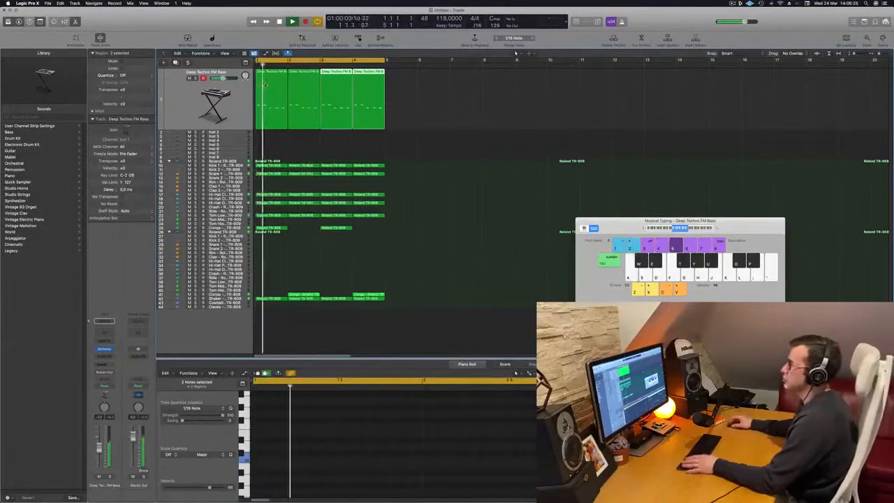
# - Hide the Musical Typing keyboard and join the bass regions in bars 1 and 2 into one region
pyautogui.click(270, 113)
pyautogui.press('space')
pyautogui.press('space')
pyautogui.moveTo(269, 143); pyautogui.dragTo(303, 113)
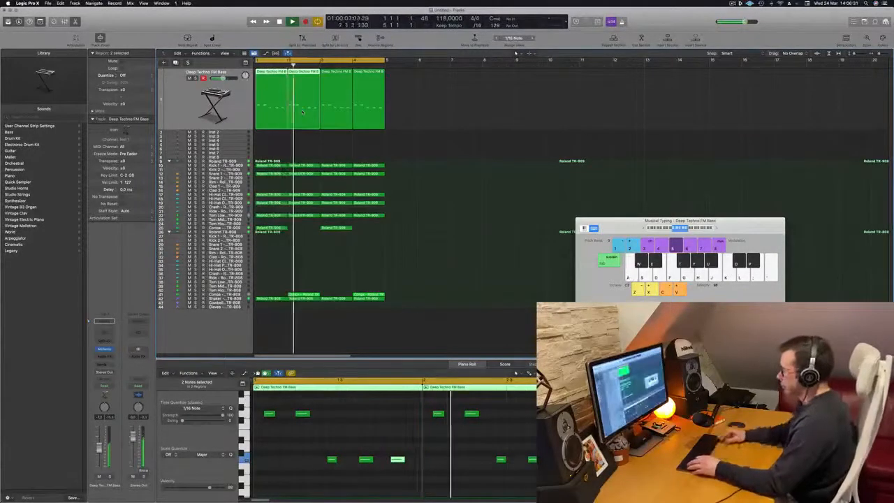
pyautogui.press('super+k')
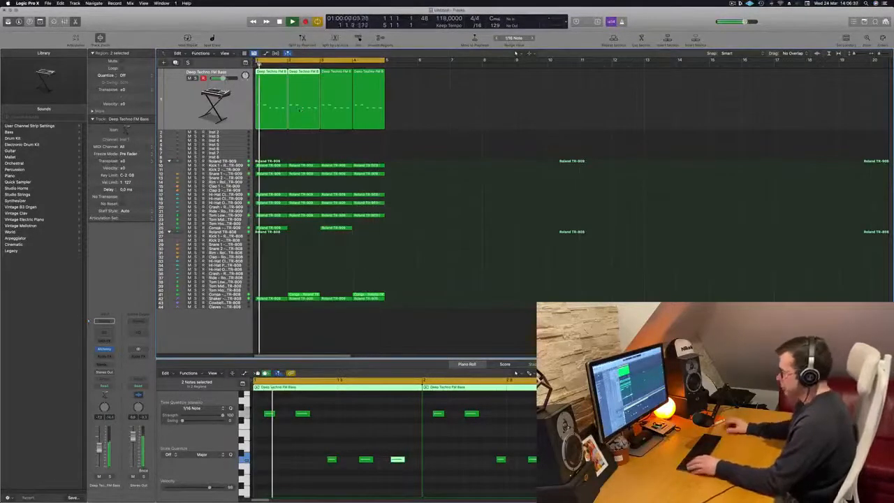
pyautogui.press('super+j')
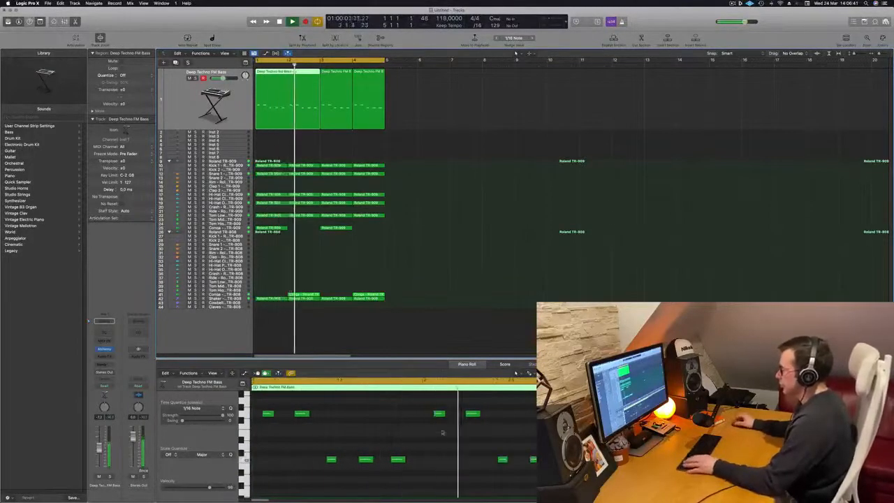
# - Lower the two high notes at the start of bar 2 by three semitones
pyautogui.moveTo(429, 406); pyautogui.dragTo(478, 425)
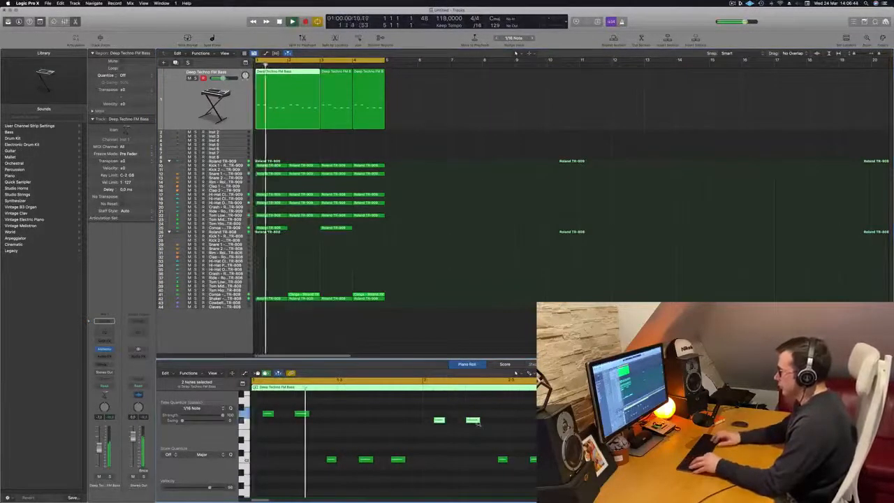
pyautogui.hotkey('alt', 'Down')
pyautogui.hotkey('alt', 'Down')
pyautogui.hotkey('alt', 'Down')
pyautogui.hotkey('alt', 'Down')
pyautogui.hotkey('alt', 'Down')
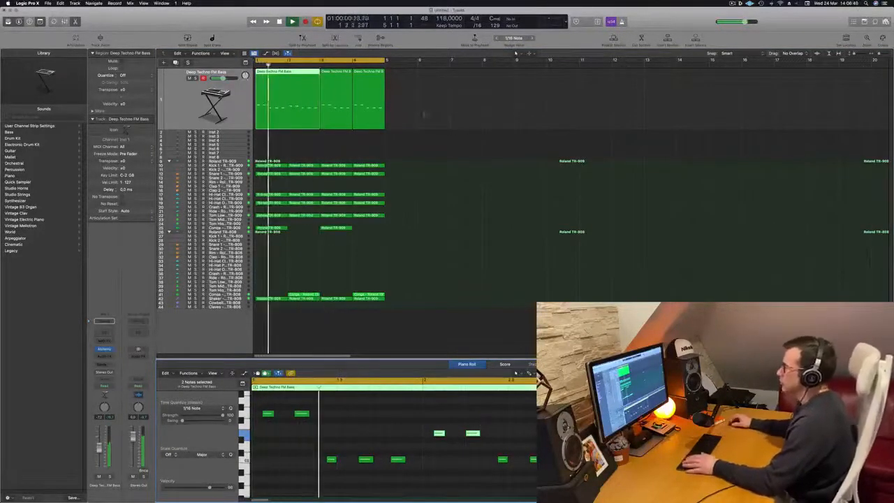
# - Replace the bass regions in bars 3 and 4 with a copy of the joined two-bar region
pyautogui.moveTo(415, 119); pyautogui.dragTo(341, 113)
pyautogui.press('space')
pyautogui.press('space')
pyautogui.press('Delete')
pyautogui.moveTo(286, 83); pyautogui.dragTo(353, 84)
pyautogui.press('super+Left')
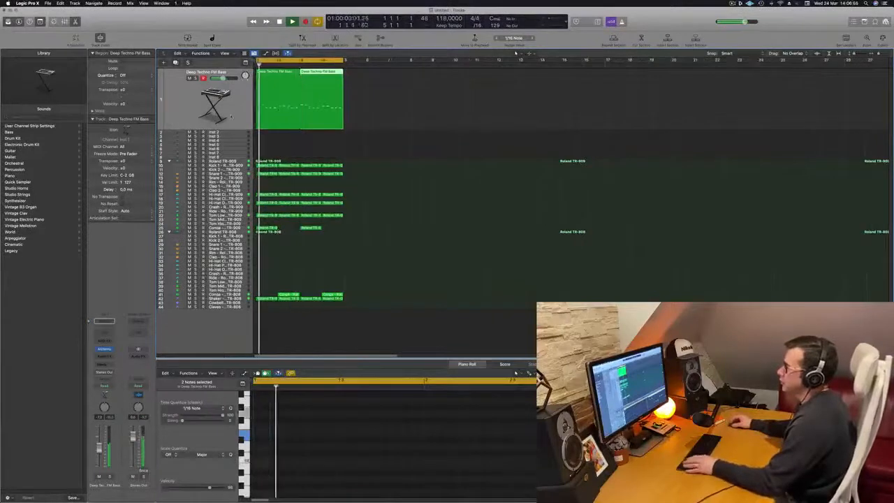
# - Try all notes of both bass regions one octave lower, and raise them back by an octave
pyautogui.press('super+a')
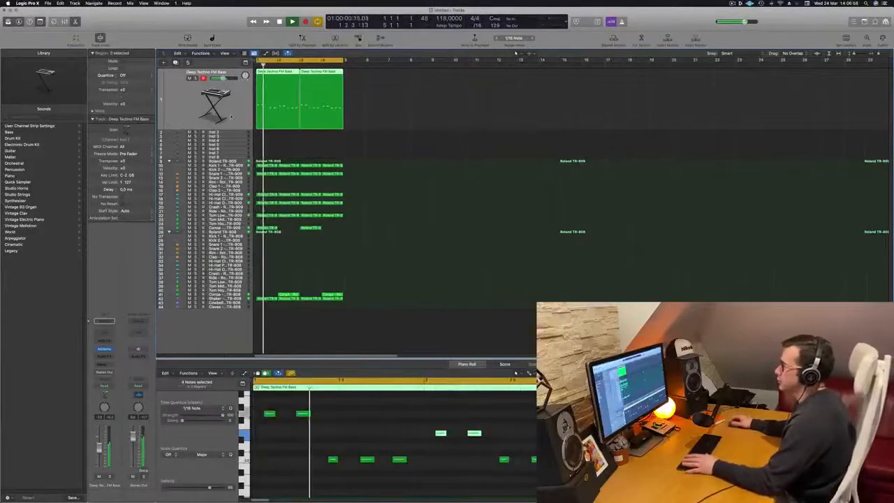
pyautogui.click(303, 441)
pyautogui.press('super+a')
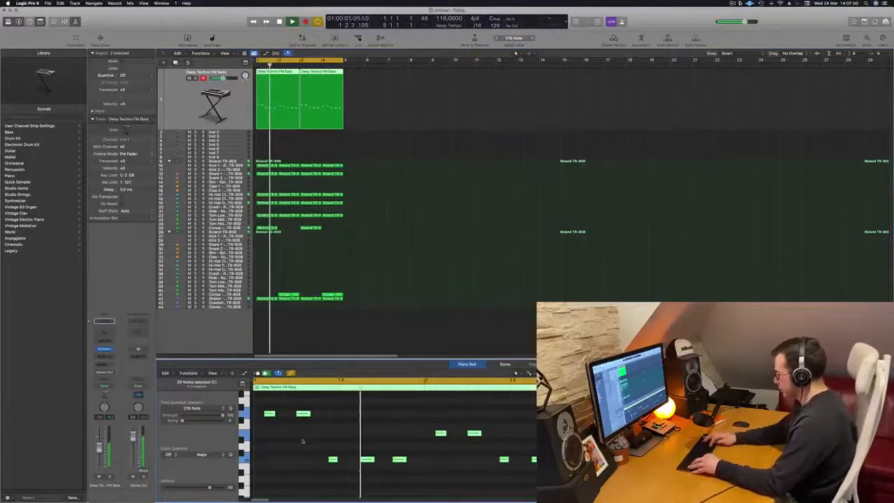
pyautogui.hotkey('alt', 'shift', 'Down')
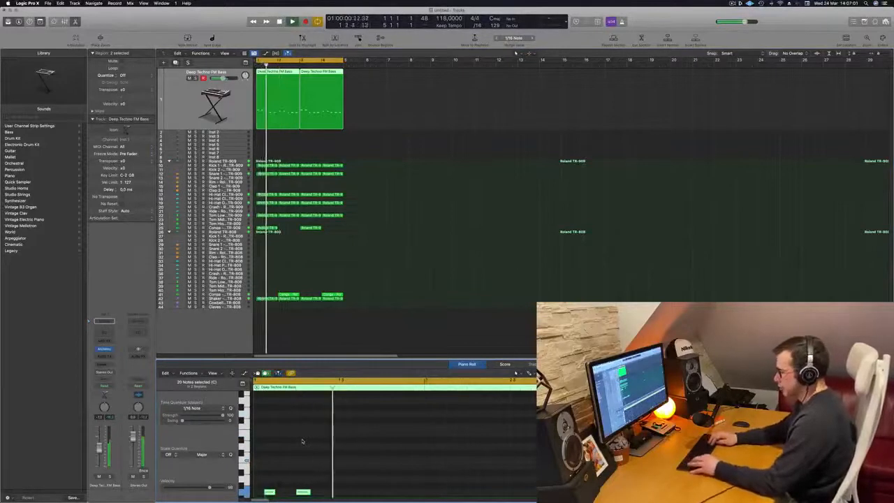
pyautogui.hotkey('alt', 'shift', 'Up')
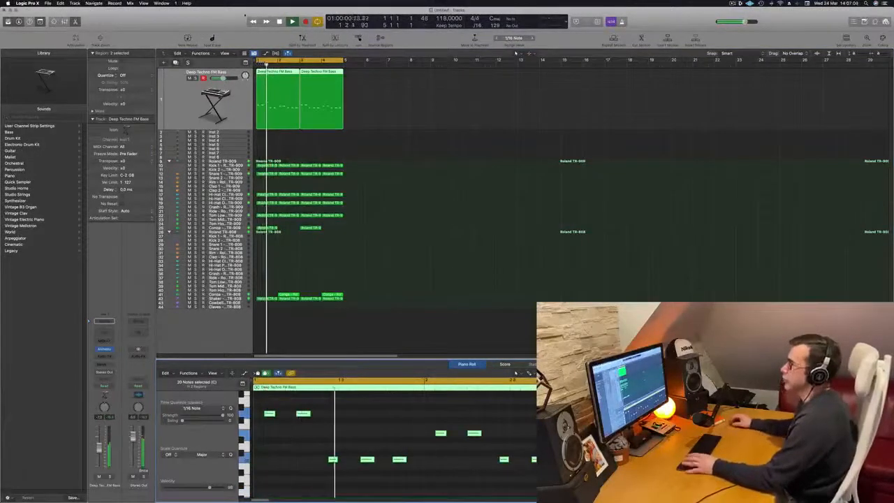
# - Add a send from the Deep Techno FM Bass channel to an unused bus for a reverb
pyautogui.click(100, 364)
pyautogui.moveTo(105, 373)
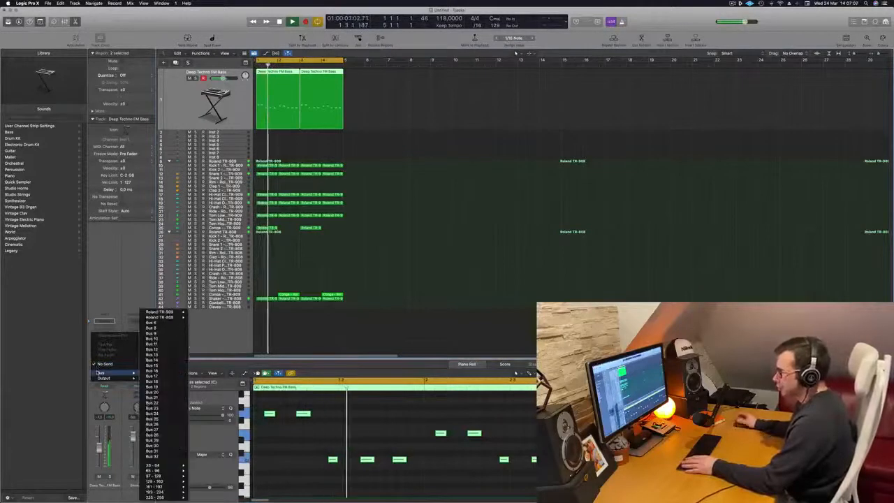
pyautogui.click(166, 333)
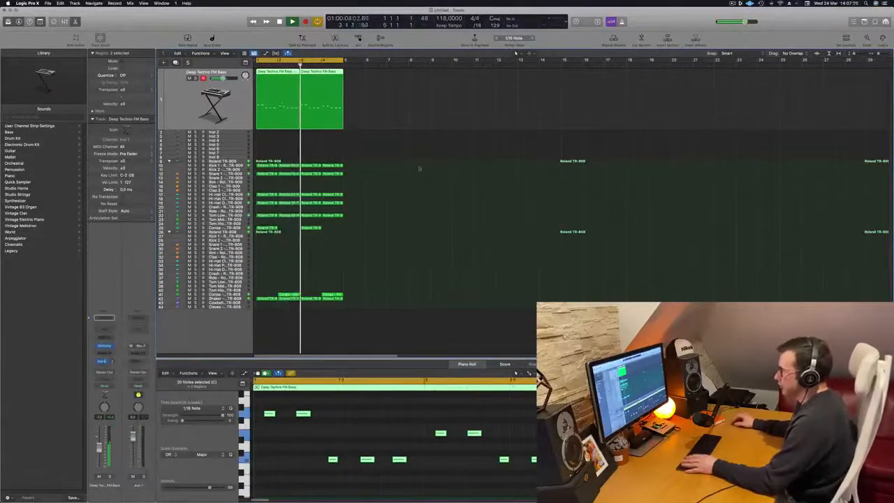
pyautogui.press('Return')
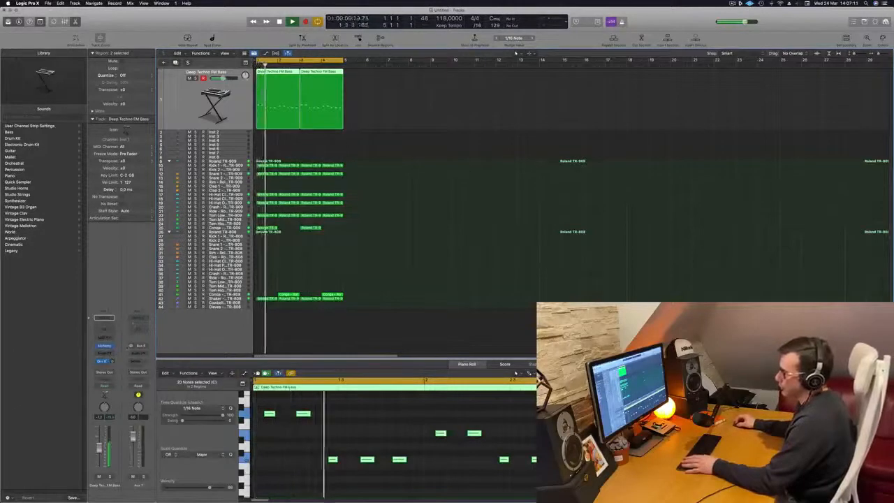
# - Insert a stereo ChromaVerb on the new aux channel and move its window clear of the bass regions
pyautogui.click(141, 352)
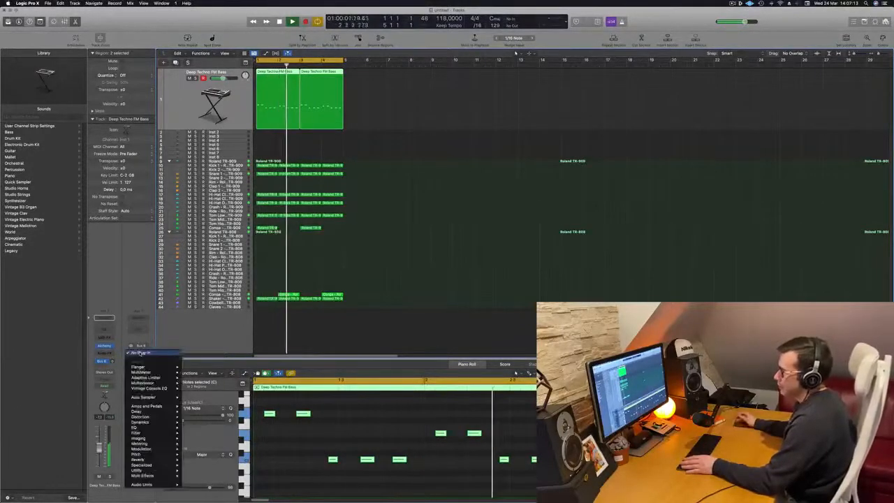
pyautogui.click(149, 274)
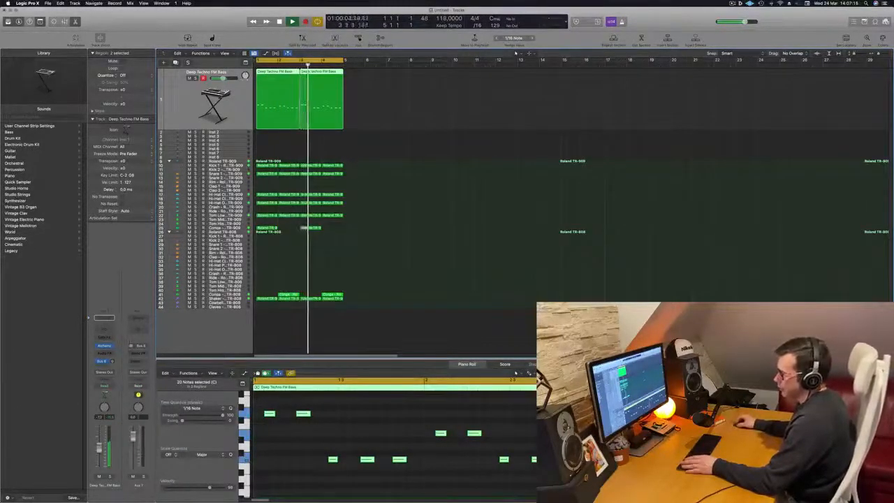
pyautogui.click(141, 352)
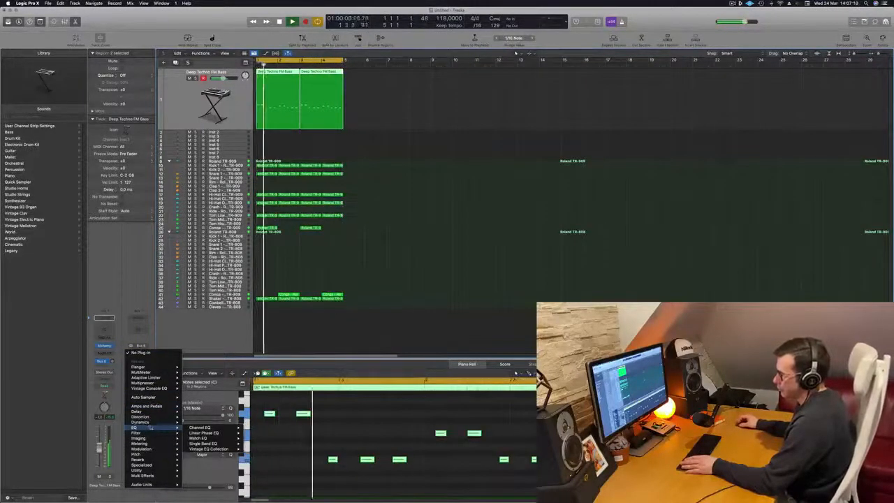
pyautogui.moveTo(150, 460)
pyautogui.moveTo(202, 460)
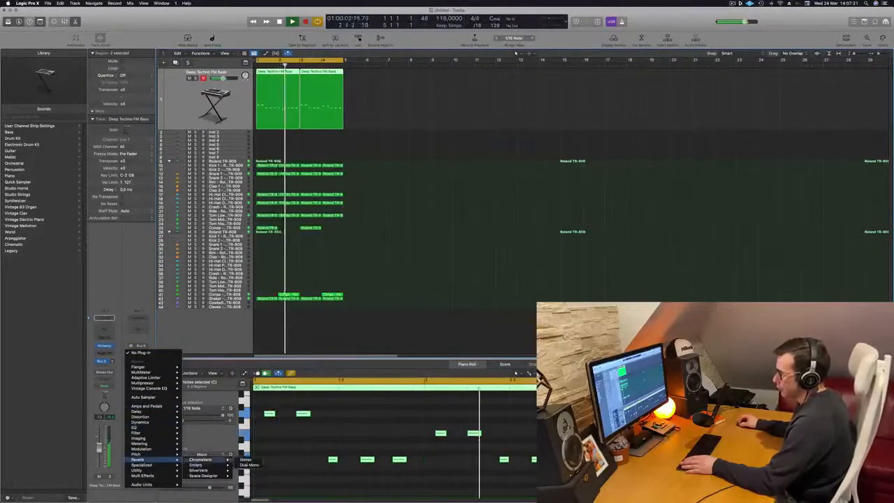
pyautogui.click(242, 459)
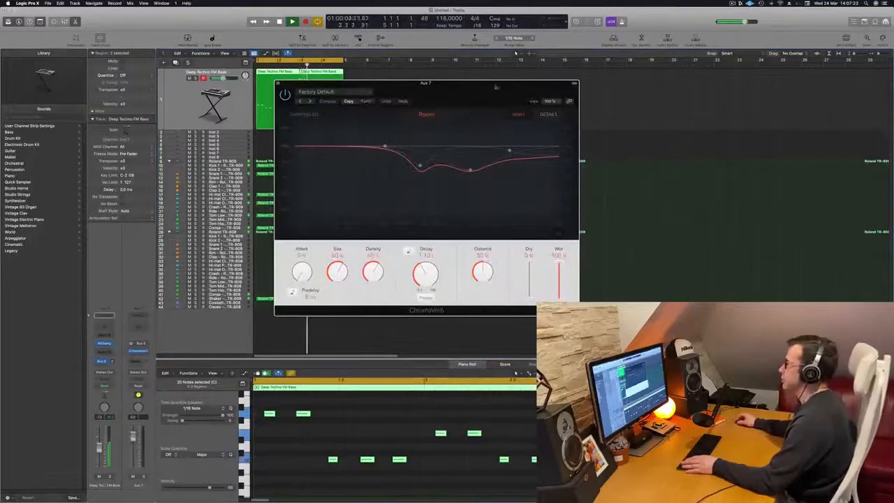
pyautogui.moveTo(445, 85); pyautogui.dragTo(619, 92)
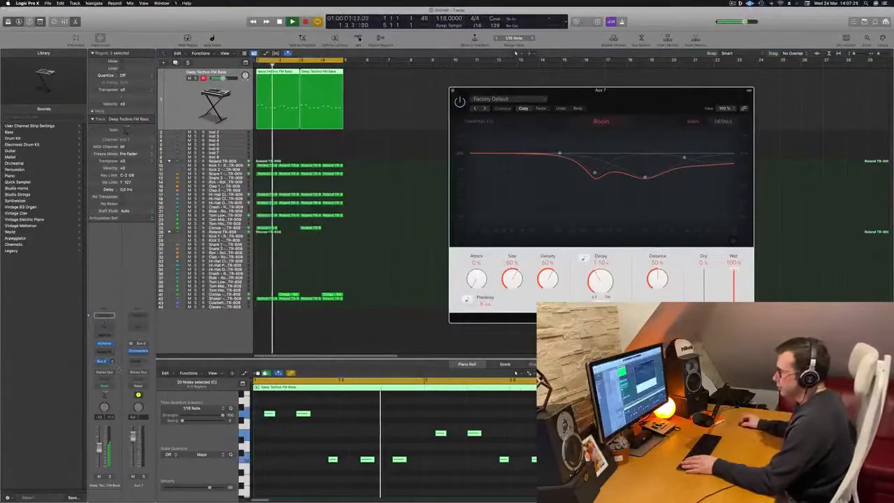
# - Raise the bass channel's send level to the reverb and reposition the ChromaVerb window
pyautogui.moveTo(111, 361); pyautogui.dragTo(112, 333)
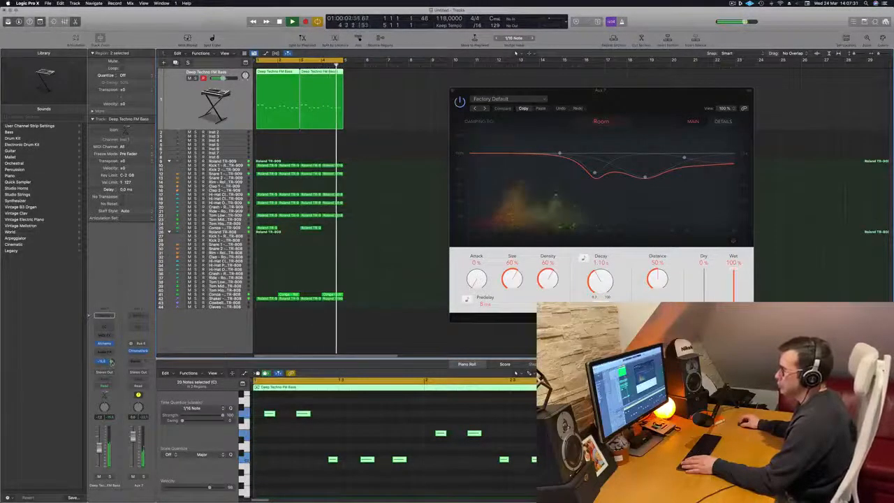
pyautogui.moveTo(501, 122); pyautogui.dragTo(479, 126)
pyautogui.moveTo(624, 108); pyautogui.dragTo(579, 132)
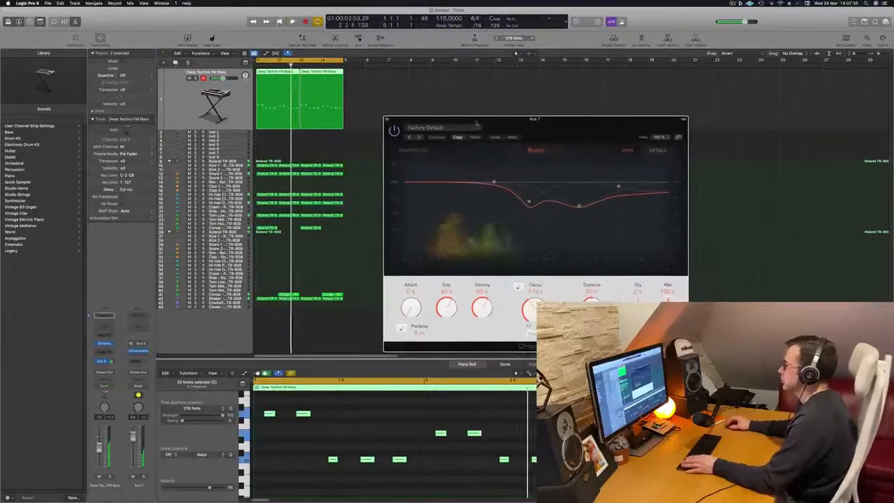
# - Audition ChromaVerb's ambience and chamber presets on the bass, one after another up to Vocal Chamber
pyautogui.click(419, 137)
pyautogui.click(418, 137)
pyautogui.click(418, 137)
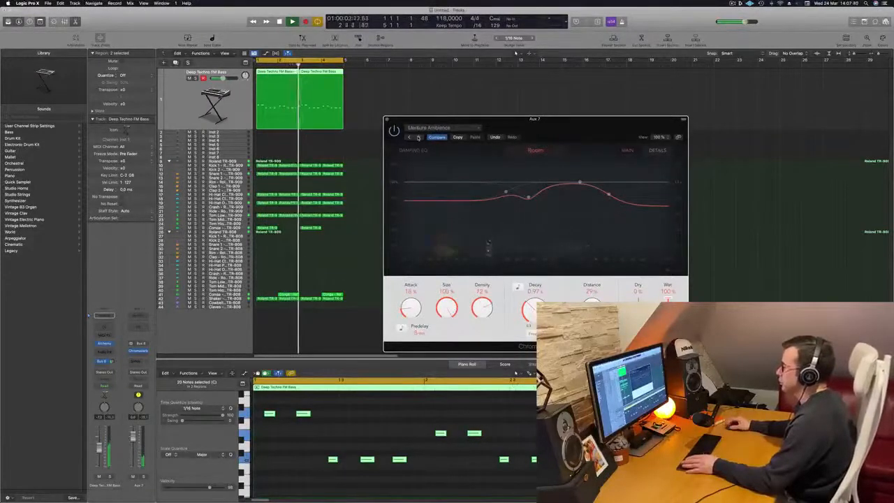
pyautogui.click(419, 137)
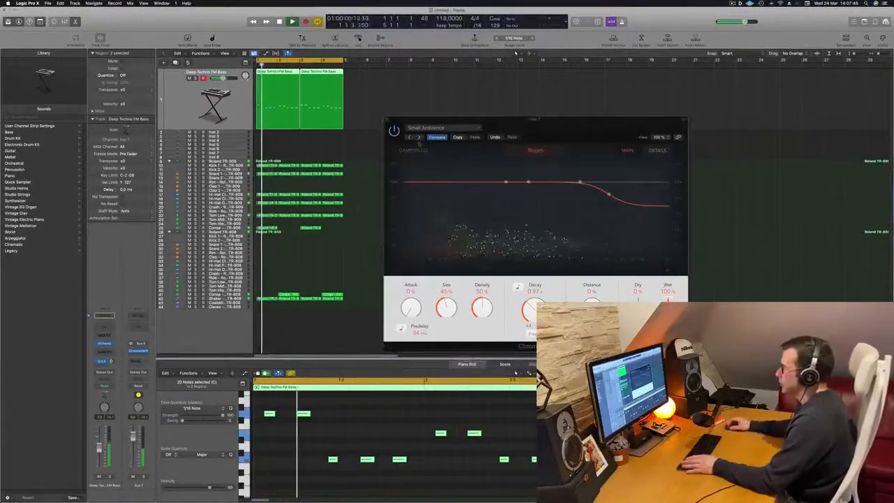
pyautogui.click(418, 138)
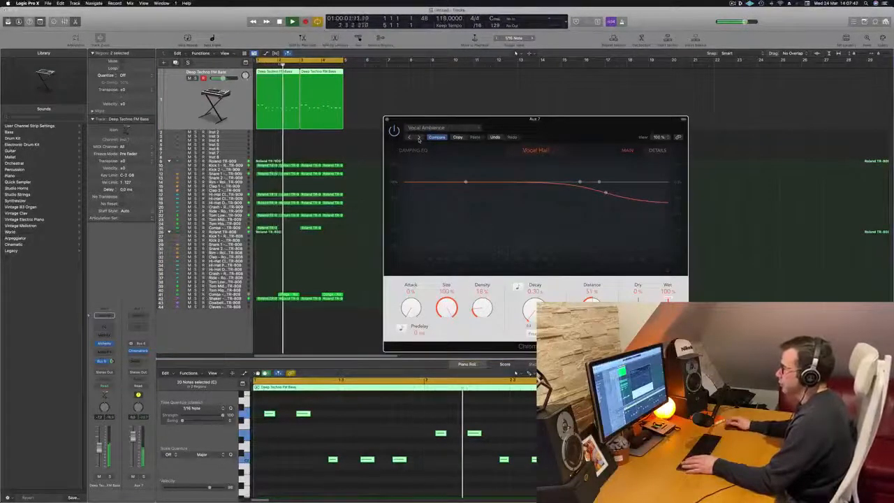
pyautogui.click(418, 137)
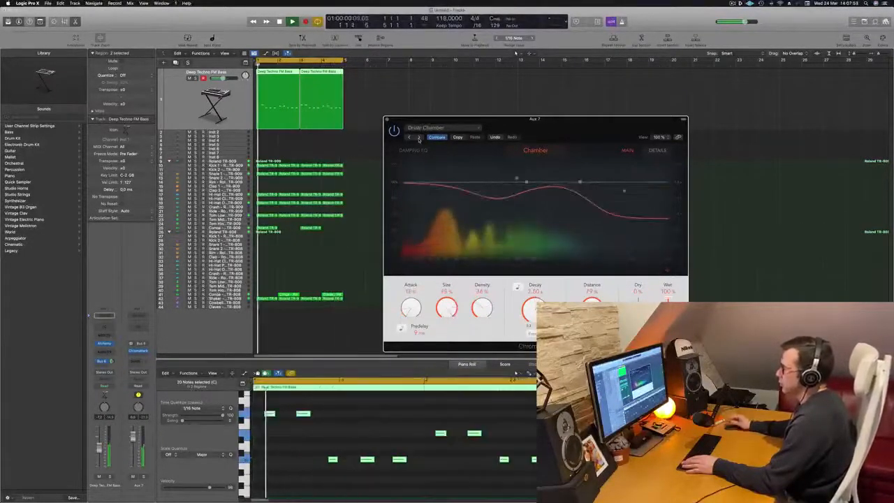
pyautogui.click(418, 137)
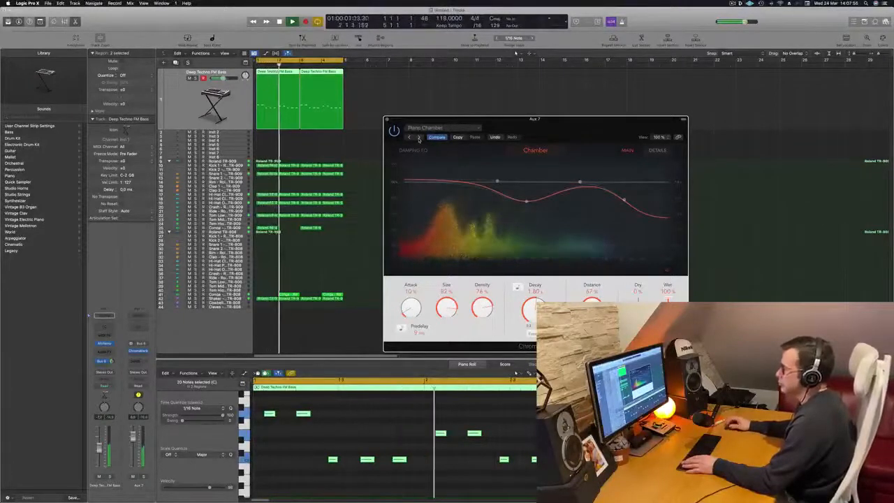
pyautogui.click(418, 138)
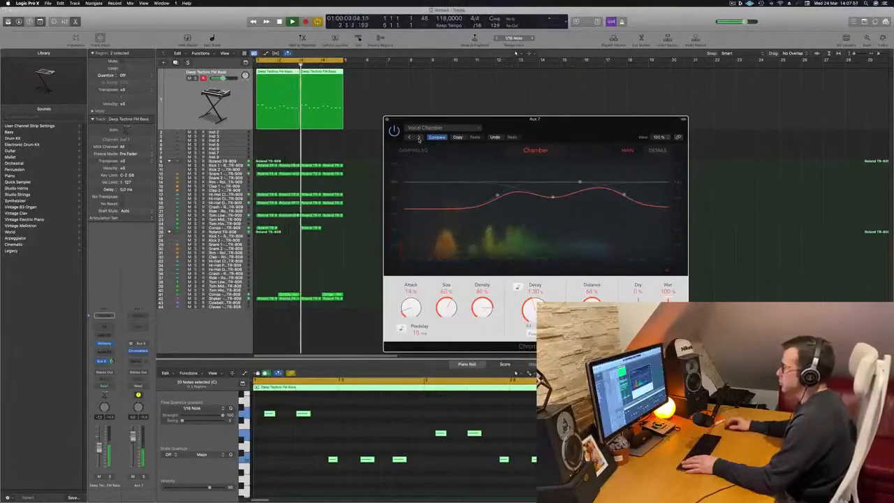
# - Audition further ChromaVerb presets on the bass, one after another from Cave to Big Wave
pyautogui.click(418, 137)
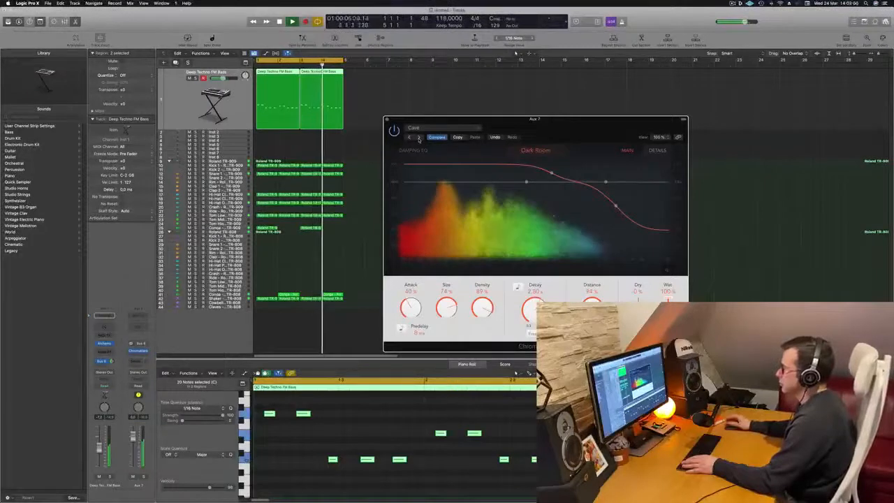
pyautogui.click(418, 138)
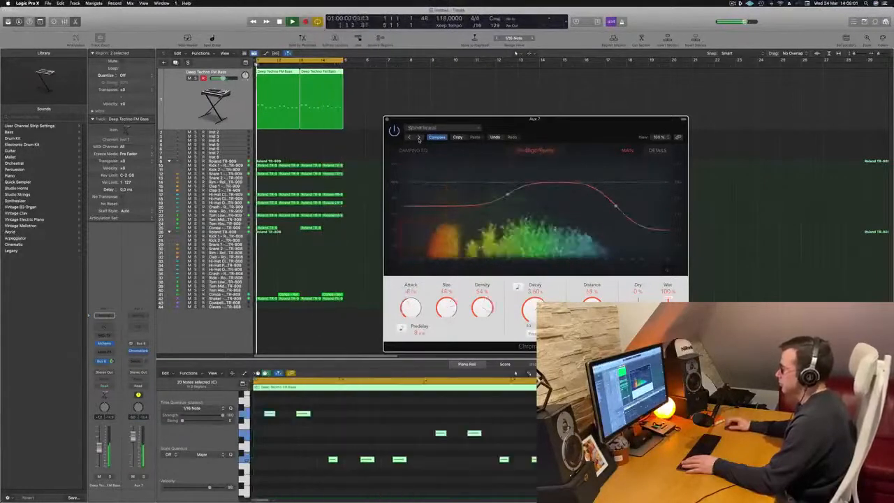
pyautogui.click(418, 137)
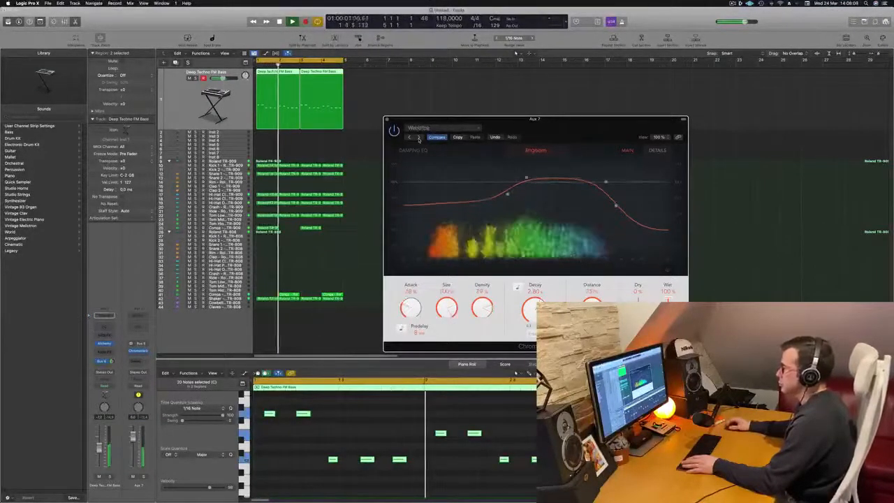
pyautogui.click(418, 137)
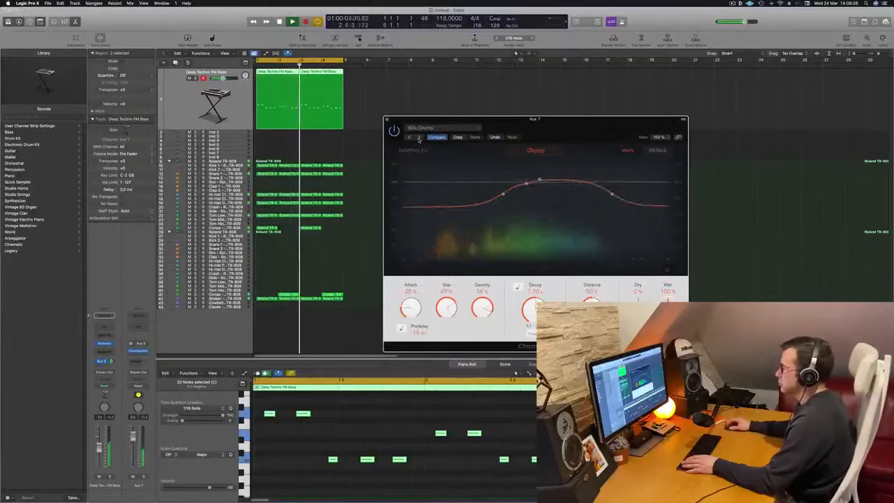
pyautogui.click(418, 137)
# - Load ChromaVerb's 16th Sequencer Slapback preset from the synth reverbs and move its window clear of the bass regions
pyautogui.click(451, 128)
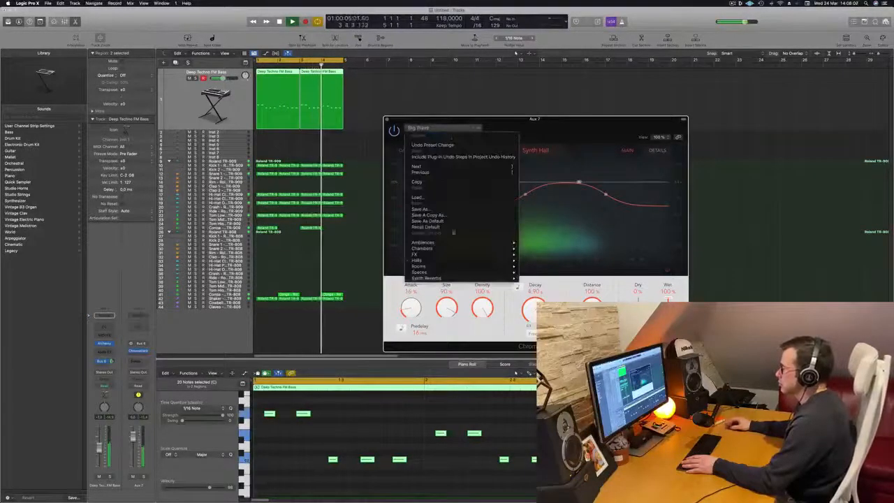
pyautogui.moveTo(453, 278)
pyautogui.click(551, 278)
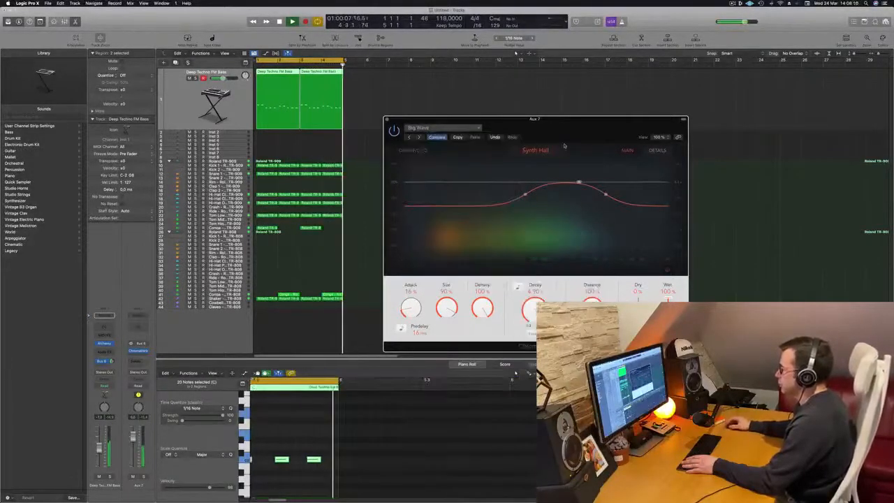
pyautogui.moveTo(575, 125); pyautogui.dragTo(546, 143)
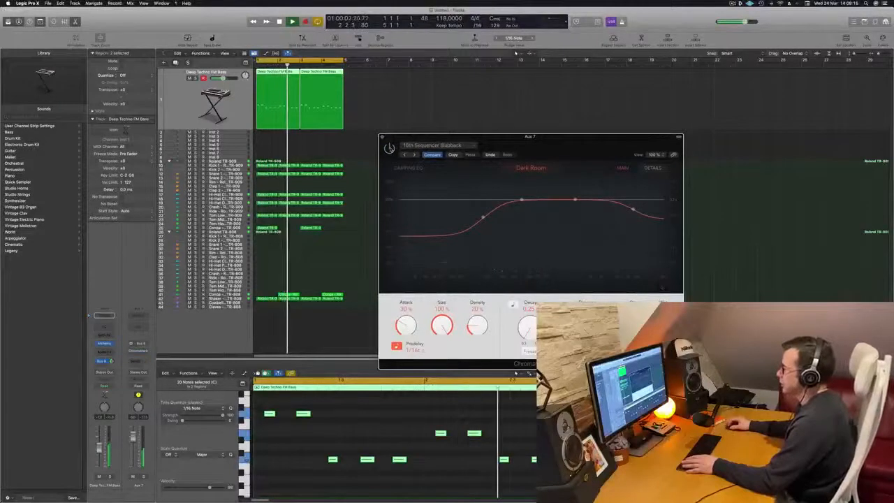
pyautogui.moveTo(577, 148); pyautogui.dragTo(581, 135)
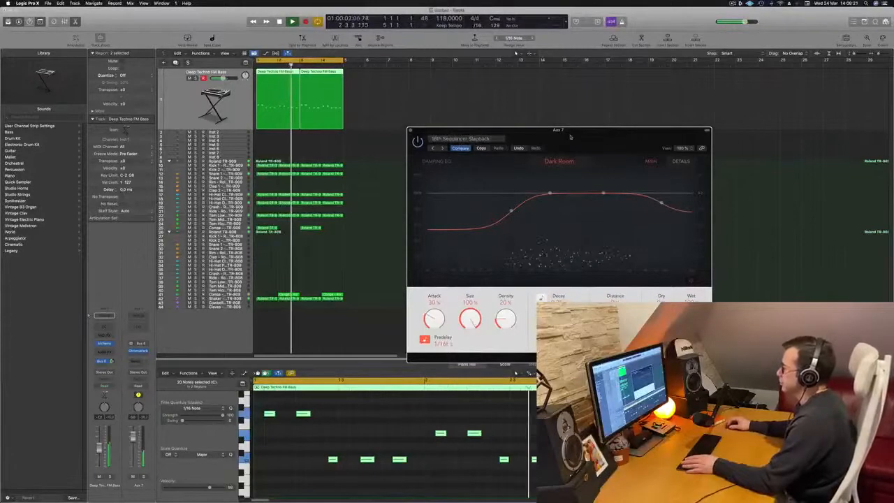
# - Check ChromaVerb's detail parameters, close the plug-in window and stop playback
pyautogui.click(681, 162)
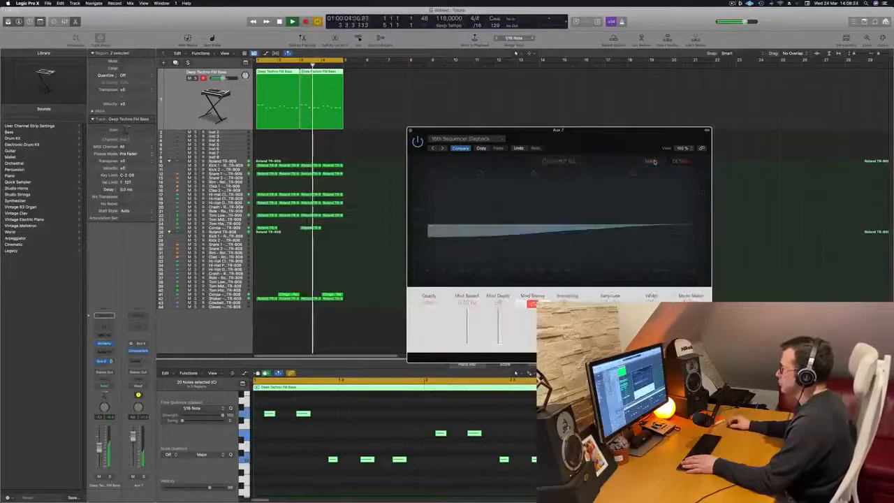
pyautogui.click(653, 162)
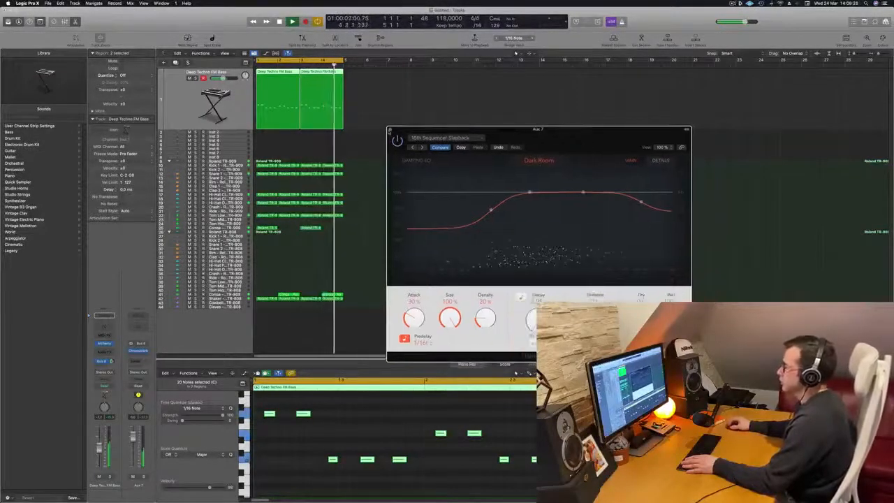
pyautogui.click(389, 131)
pyautogui.press('space')
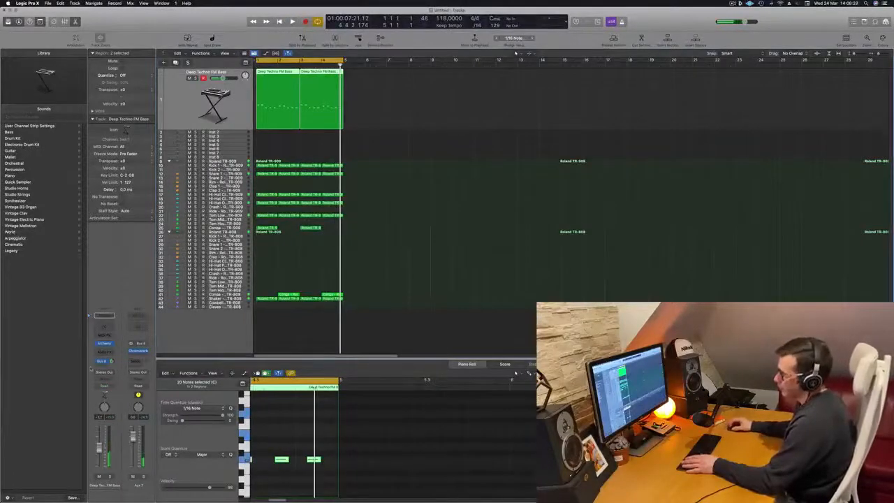
# - Add a second send from the Deep Techno FM Bass channel to another bus and adjust its level during playback
pyautogui.click(103, 362)
pyautogui.moveTo(112, 375)
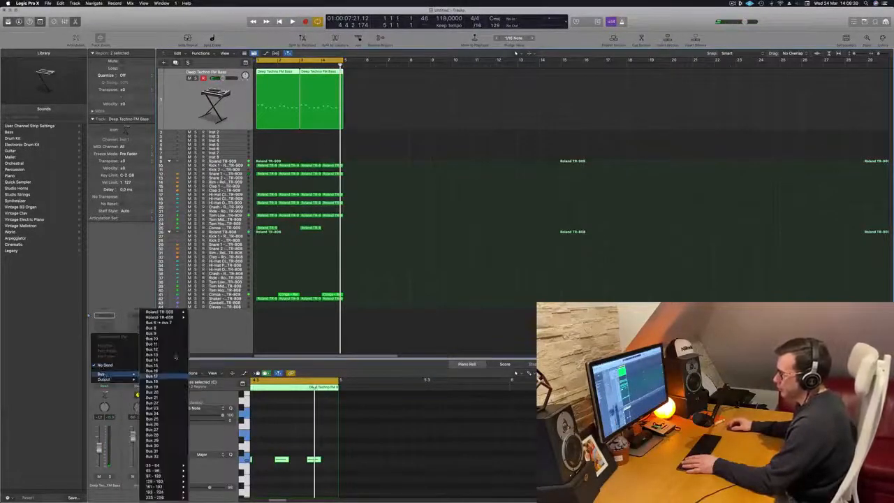
pyautogui.click(158, 322)
pyautogui.press('space')
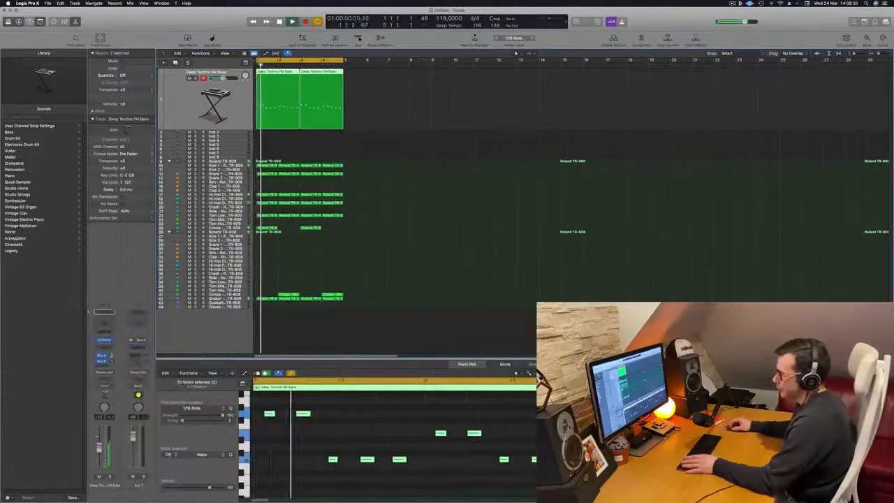
pyautogui.click(104, 356)
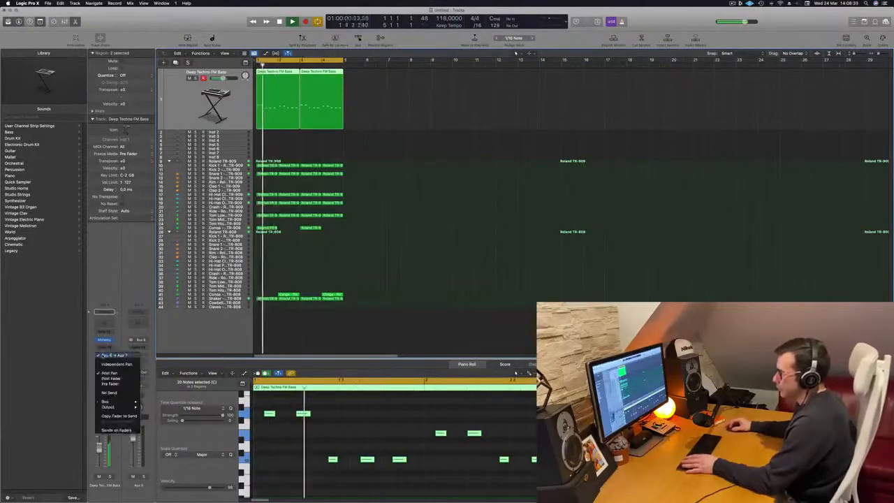
pyautogui.click(128, 315)
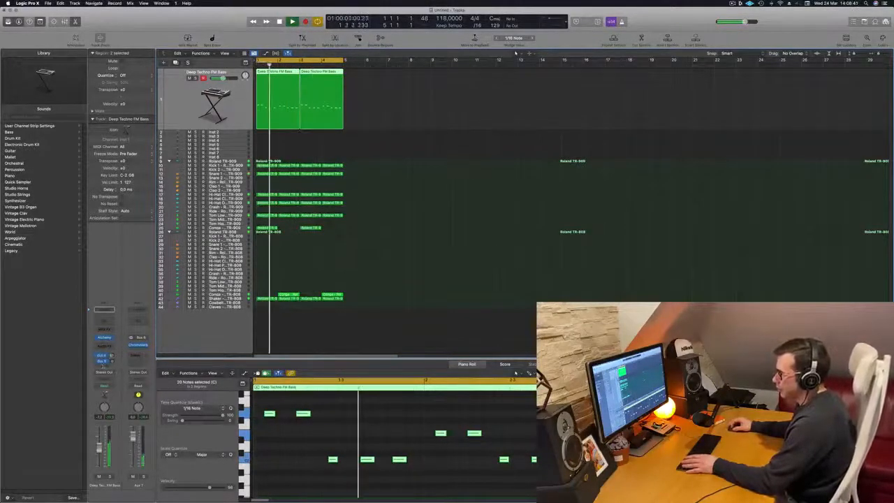
pyautogui.click(103, 361)
pyautogui.click(108, 362)
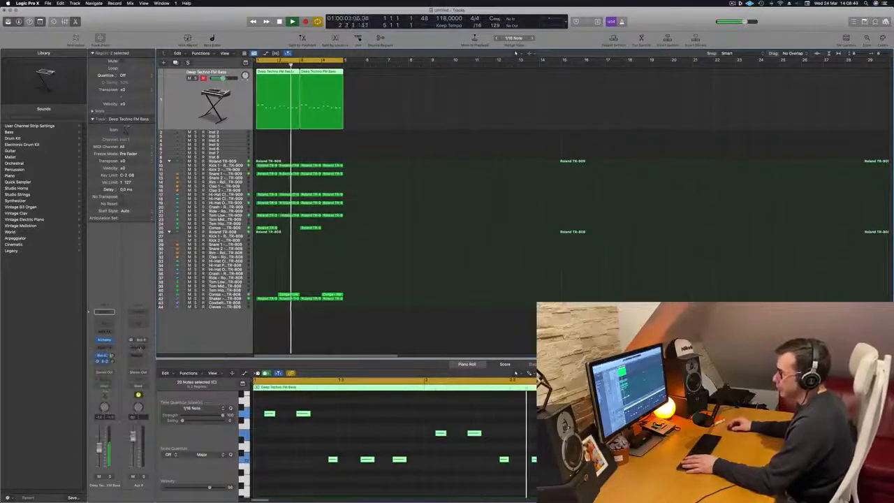
# - Insert ChromaVerb on the second reverb's aux channel, load its Big Synth Hall preset and reposition the window
pyautogui.click(138, 347)
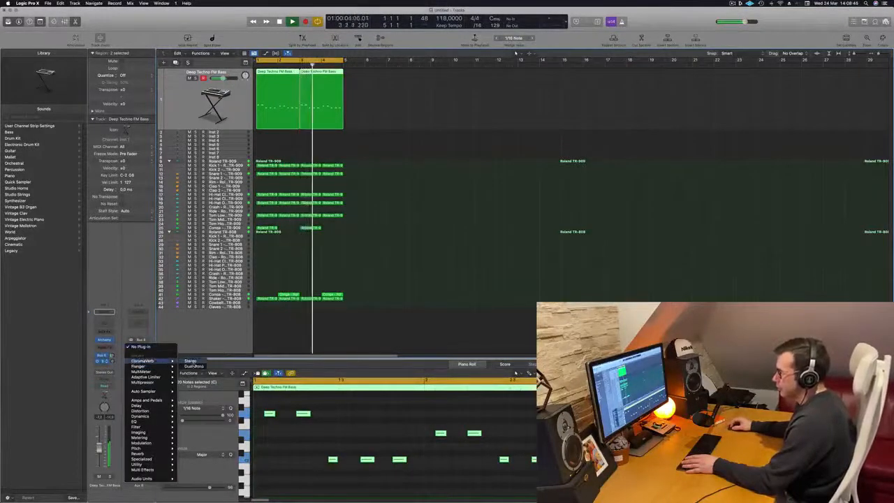
pyautogui.click(190, 366)
pyautogui.click(328, 92)
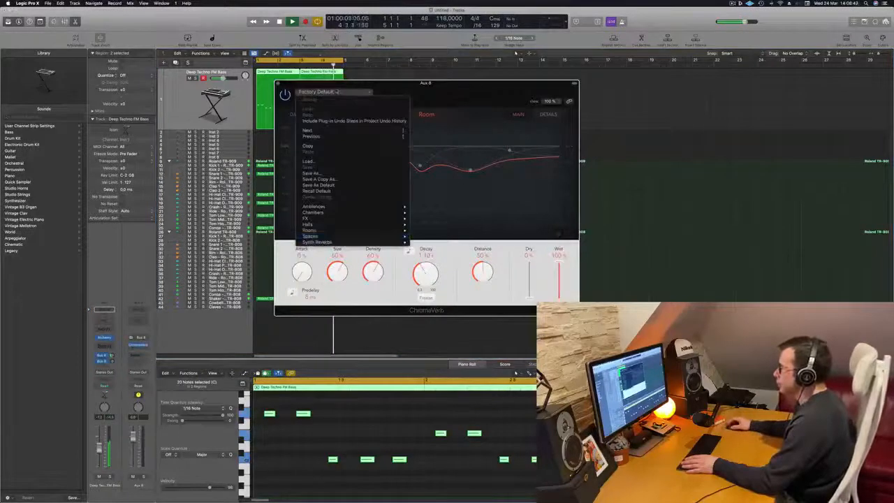
pyautogui.moveTo(365, 242)
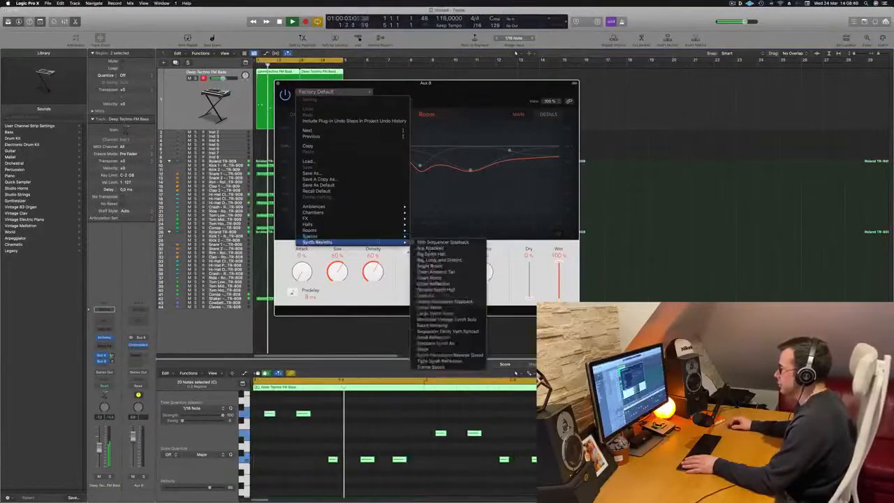
pyautogui.click(446, 254)
pyautogui.moveTo(433, 82); pyautogui.dragTo(522, 91)
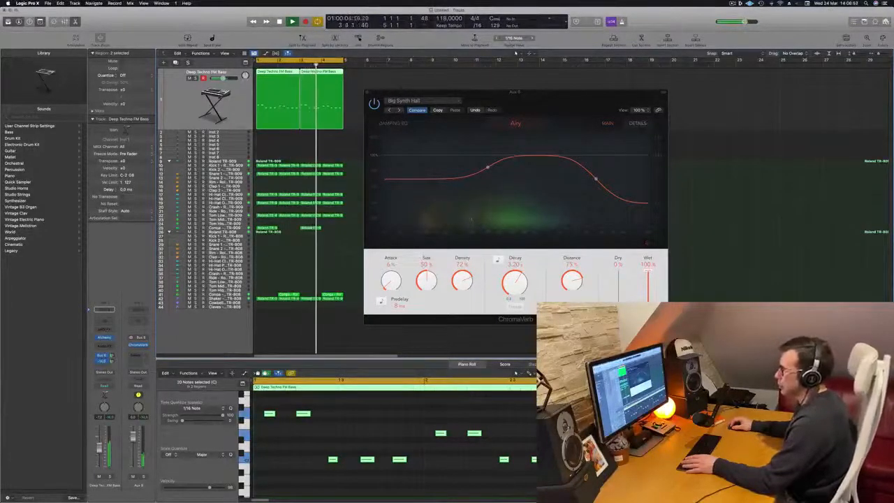
pyautogui.moveTo(567, 115); pyautogui.dragTo(547, 128)
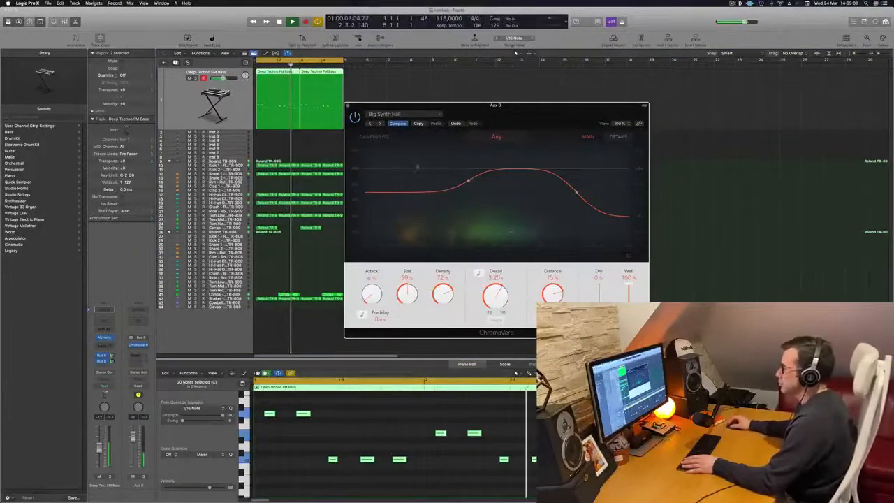
# - Audition neighbouring ChromaVerb presets such as Bright Room on the second reverb and return to Big Synth Hall
pyautogui.click(380, 124)
pyautogui.click(381, 124)
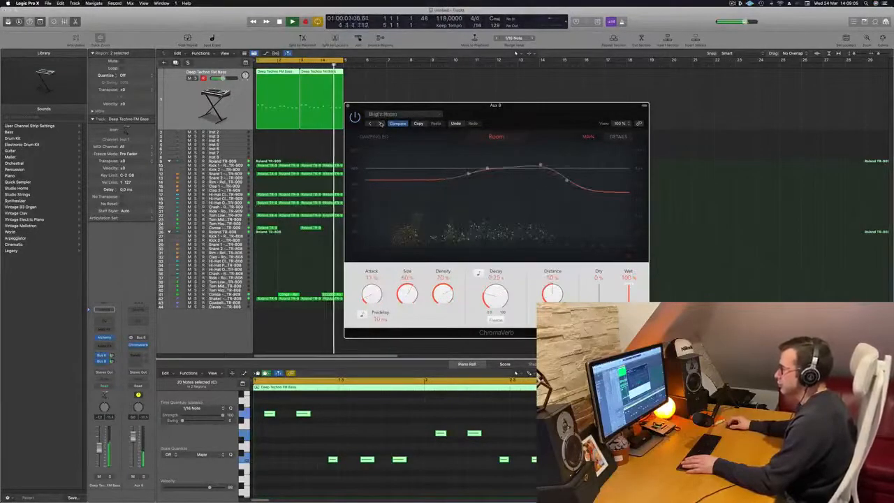
pyautogui.click(381, 123)
pyautogui.click(381, 124)
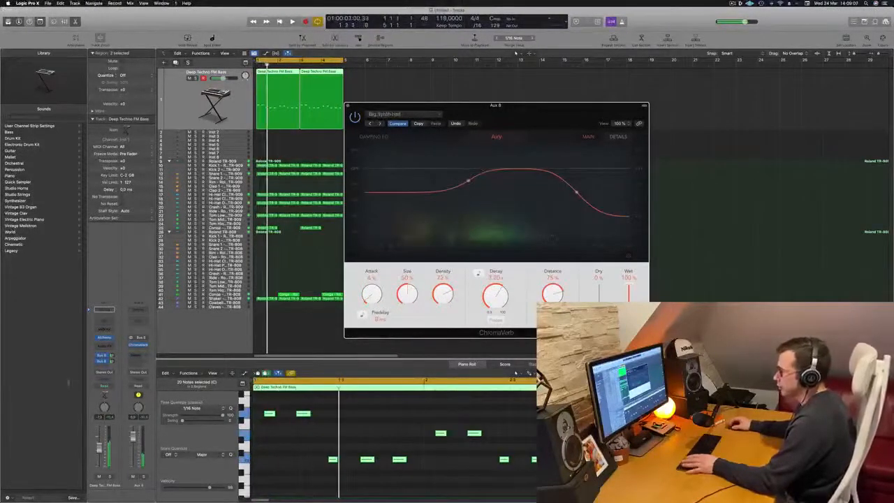
# - Adjust the bass channel's send level to the second reverb and close the ChromaVerb window
pyautogui.moveTo(113, 360); pyautogui.dragTo(113, 362)
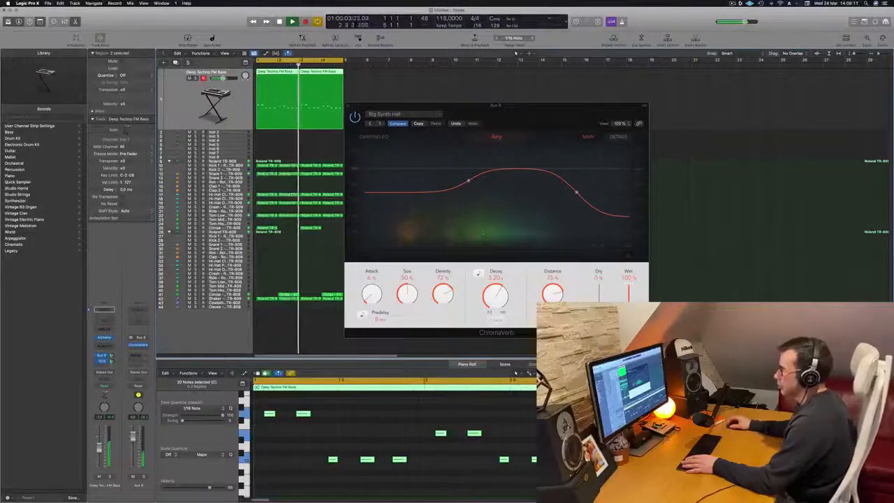
pyautogui.moveTo(521, 105); pyautogui.dragTo(500, 106)
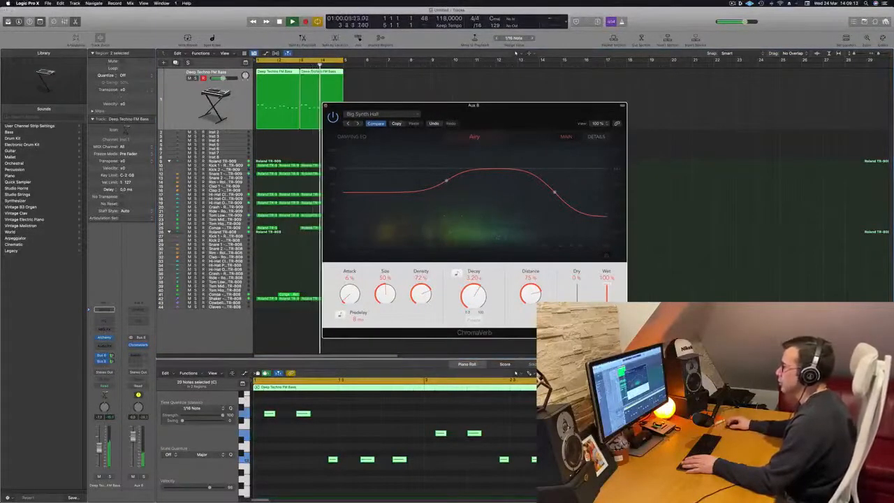
pyautogui.click(327, 106)
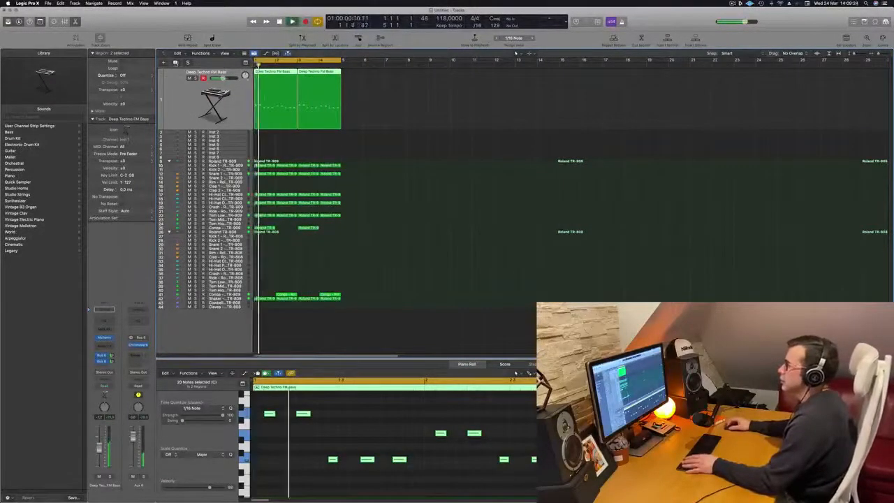
# - Duplicate the Deep Techno FM Bass track with its settings and copy the first bass region onto the new track
pyautogui.press('super+d')
pyautogui.press('space')
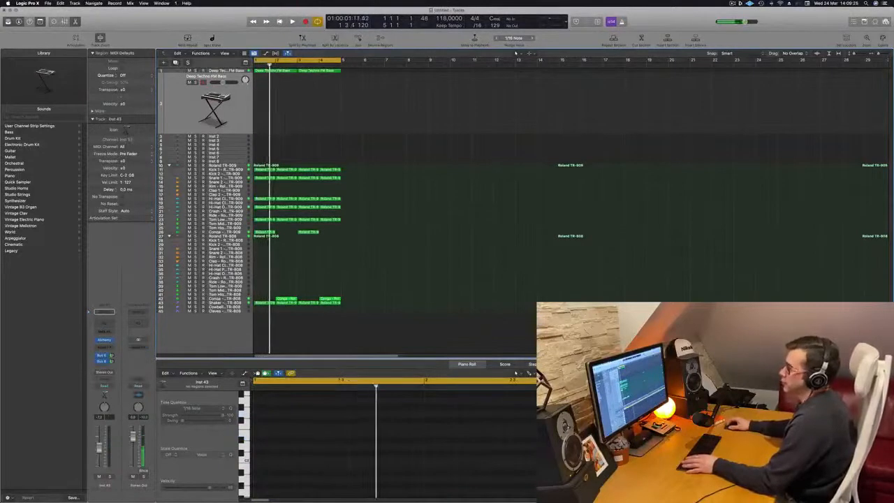
pyautogui.moveTo(271, 71); pyautogui.dragTo(273, 94)
# - Stack one note of each of the three pitches at the copied region's start and delete all its other notes
pyautogui.scroll(-2, 284, 401)
pyautogui.moveTo(402, 435); pyautogui.dragTo(257, 432)
pyautogui.press('super+z')
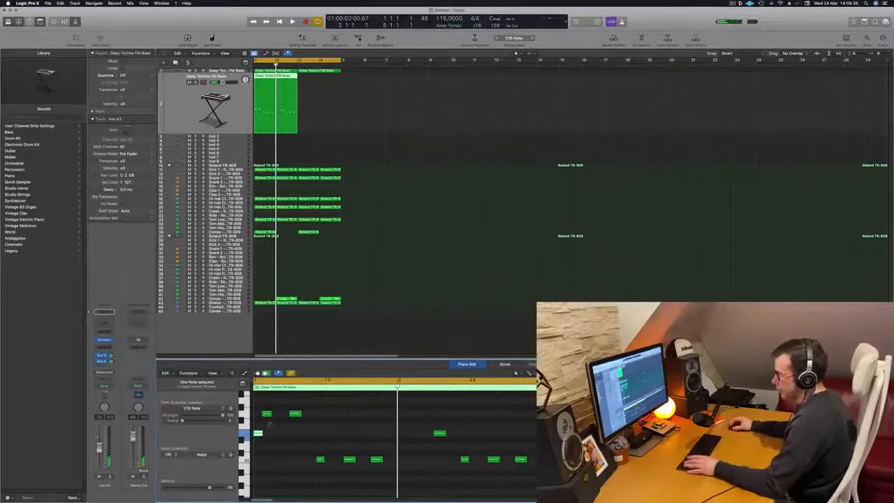
pyautogui.click(266, 413)
pyautogui.moveTo(266, 413); pyautogui.dragTo(258, 413)
pyautogui.moveTo(319, 459); pyautogui.dragTo(258, 459)
pyautogui.moveTo(536, 479); pyautogui.dragTo(284, 408)
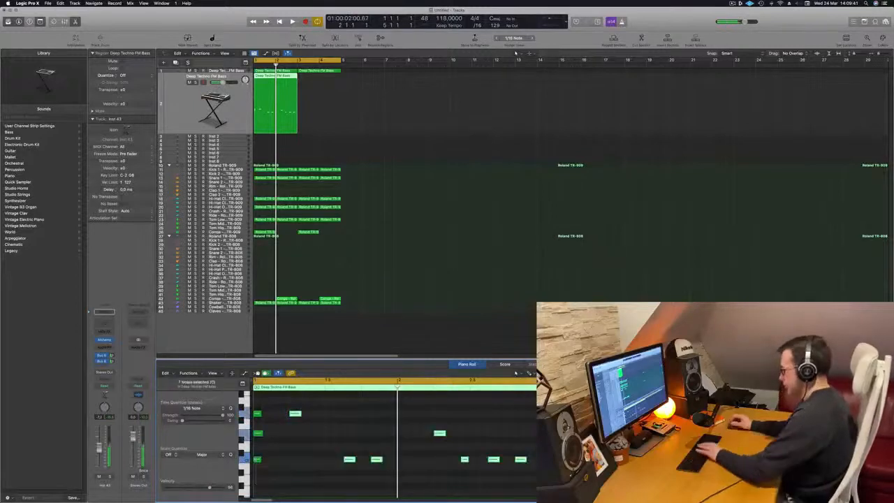
pyautogui.press('Delete')
# - Audition the stacked three-note chord on the duplicated track by repeatedly starting and stopping playback
pyautogui.press('space')
pyautogui.press('space')
pyautogui.press('space')
pyautogui.press('space')
pyautogui.press('space')
pyautogui.press('space')
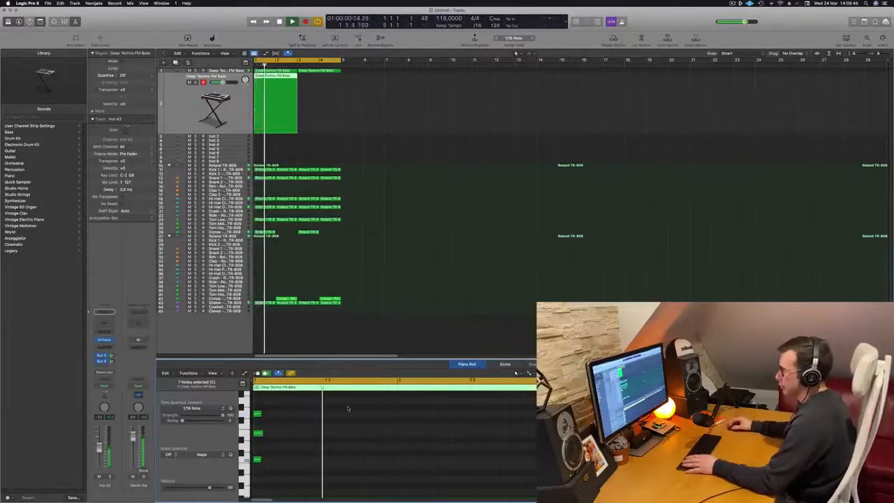
pyautogui.press('space')
pyautogui.press('space')
pyautogui.press('space')
pyautogui.press('space')
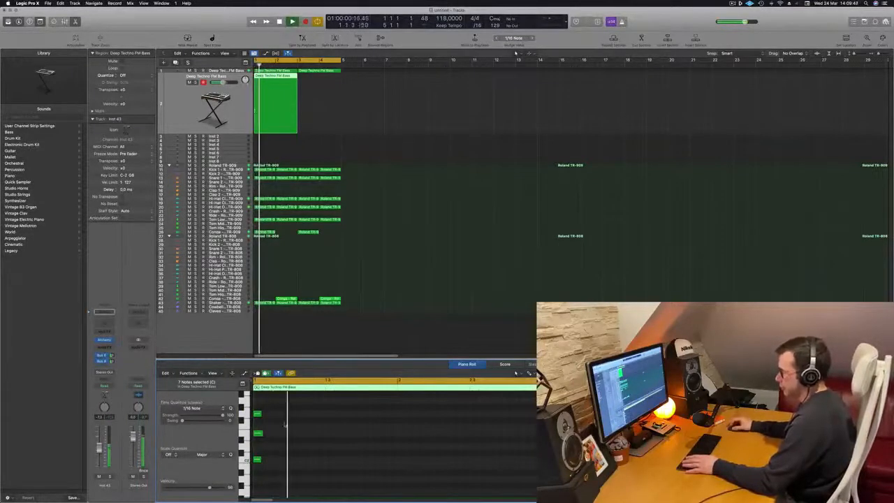
pyautogui.press('space')
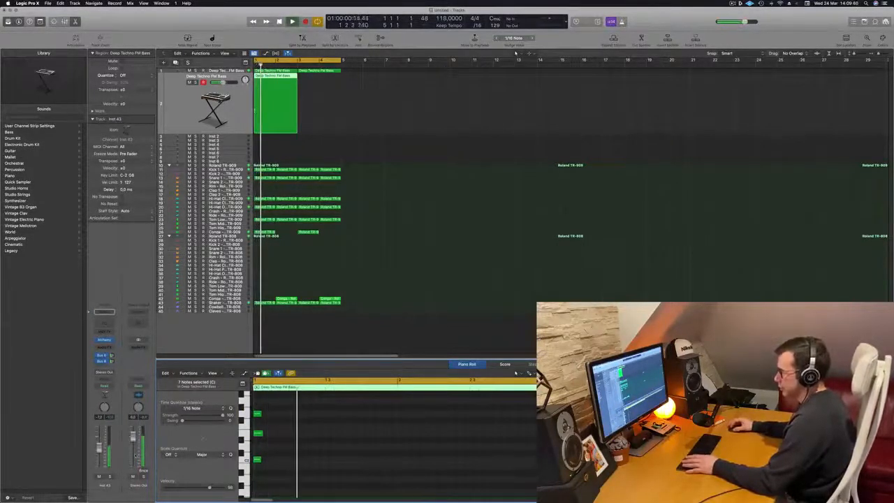
pyautogui.press('space')
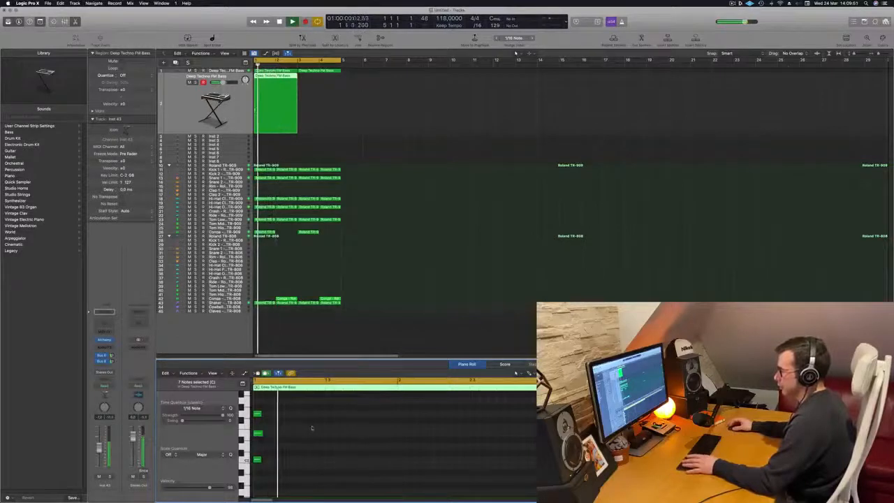
# - Lengthen the three chord notes to one full bar and select their region
pyautogui.moveTo(258, 458); pyautogui.dragTo(396, 463)
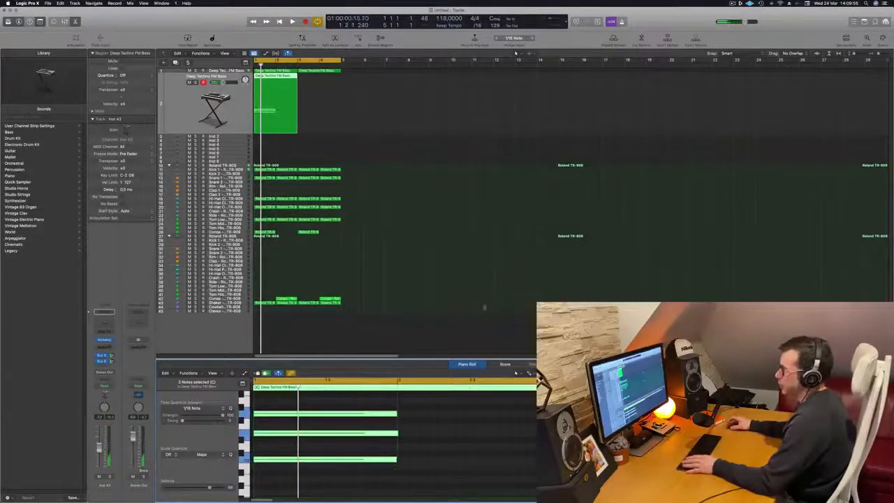
pyautogui.click(293, 117)
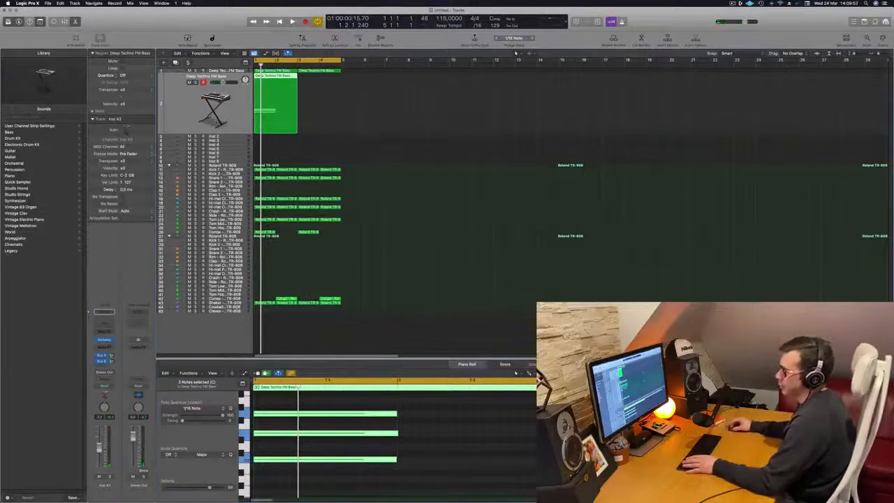
# - Load Alchemy's Smooth FM preset from the Pads category on the duplicated track and lower the track's channel volume
pyautogui.press('v')
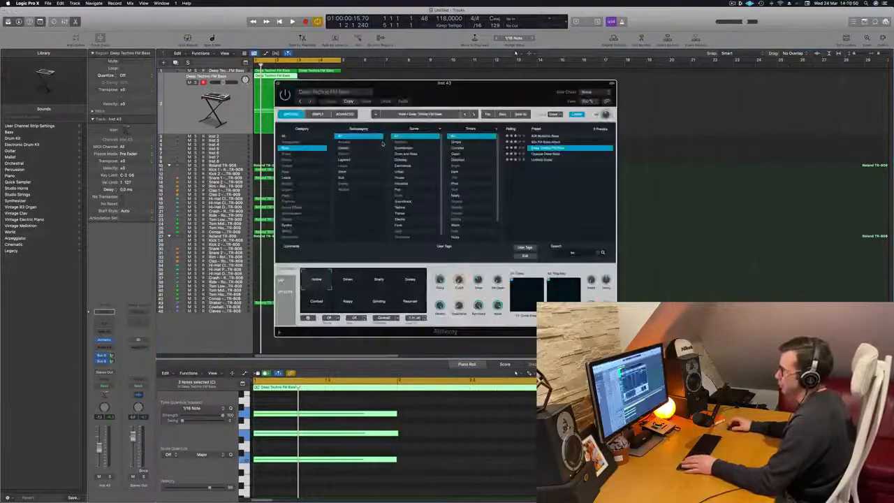
pyautogui.moveTo(456, 103); pyautogui.dragTo(498, 129)
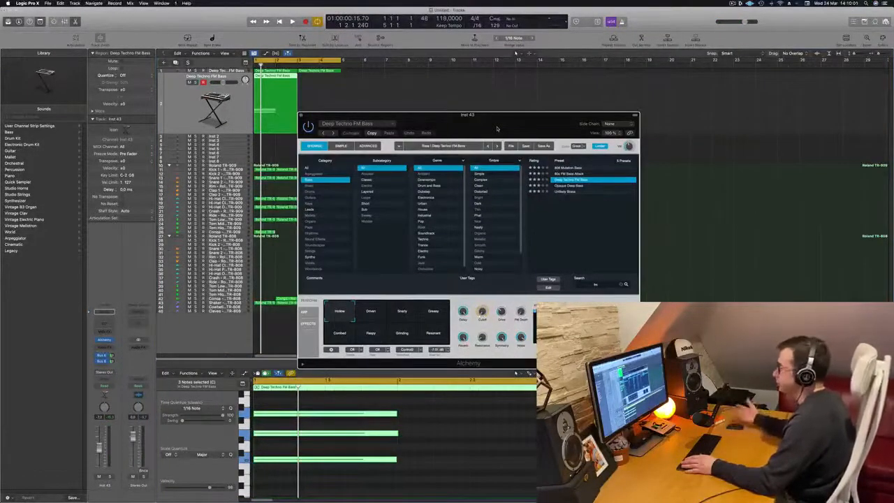
pyautogui.moveTo(497, 129); pyautogui.dragTo(472, 146)
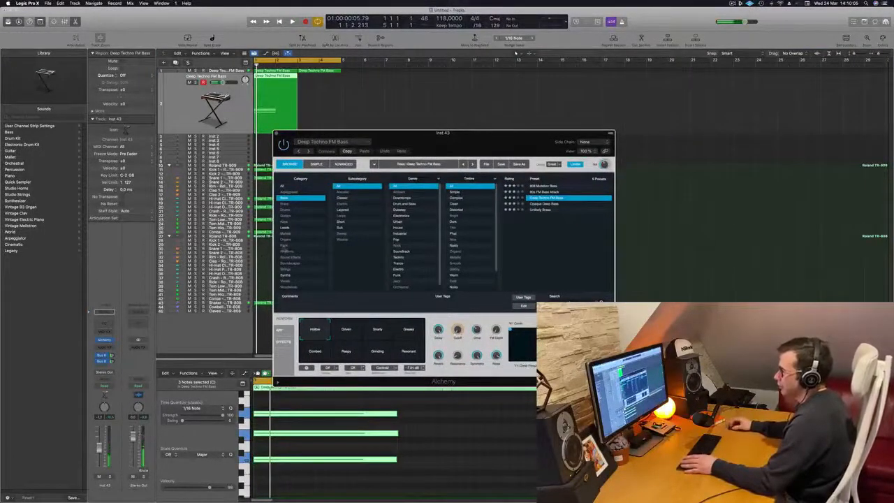
pyautogui.click(286, 246)
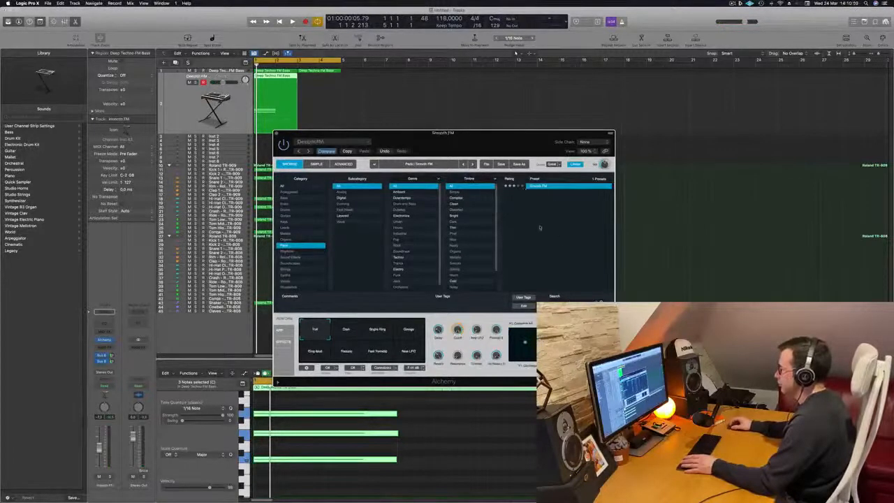
pyautogui.moveTo(510, 141); pyautogui.dragTo(550, 146)
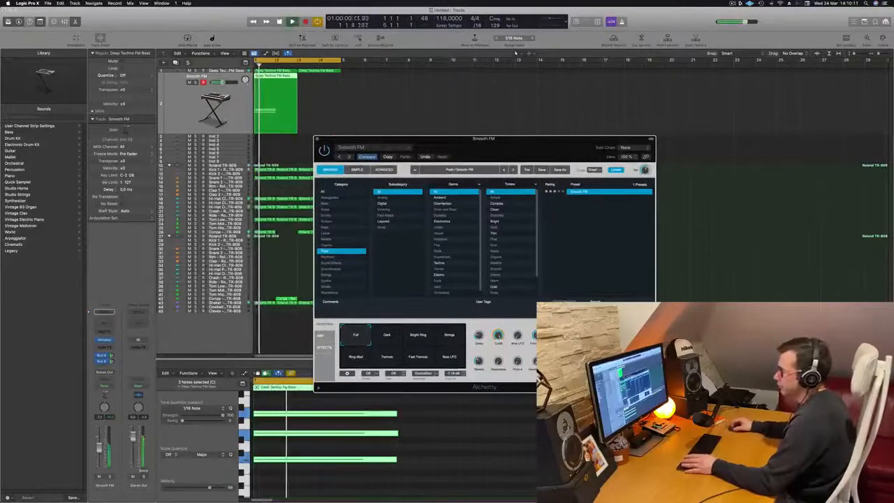
pyautogui.moveTo(99, 447); pyautogui.dragTo(99, 458)
pyautogui.press('space')
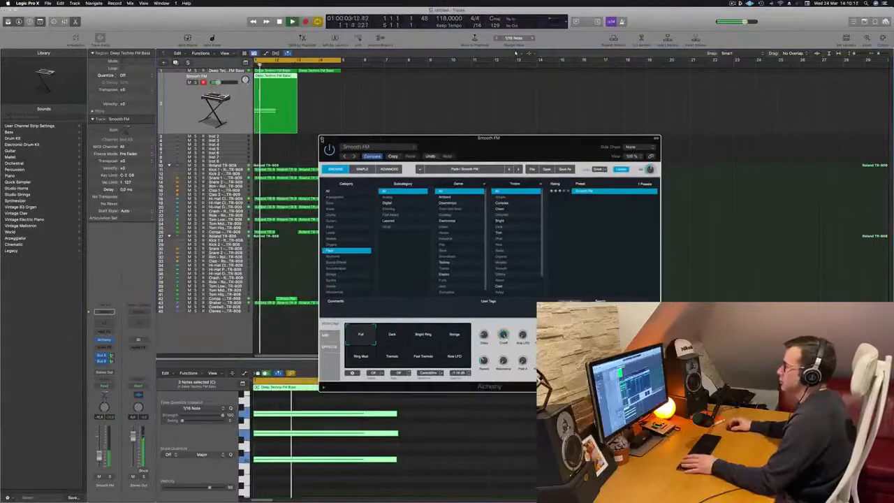
# - Lengthen the three chord notes to fill their two-bar region, with Alchemy closed and playback stopped
pyautogui.press('v')
pyautogui.press('space')
pyautogui.moveTo(395, 458); pyautogui.dragTo(526, 458)
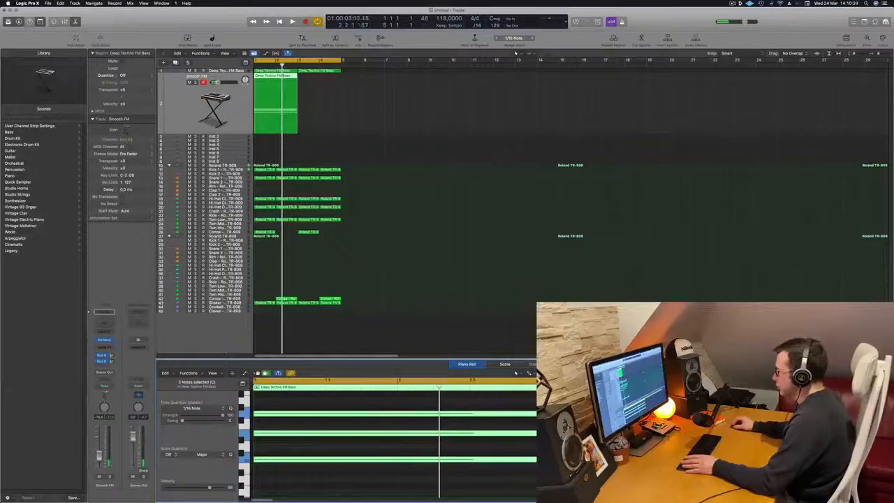
pyautogui.click(532, 441)
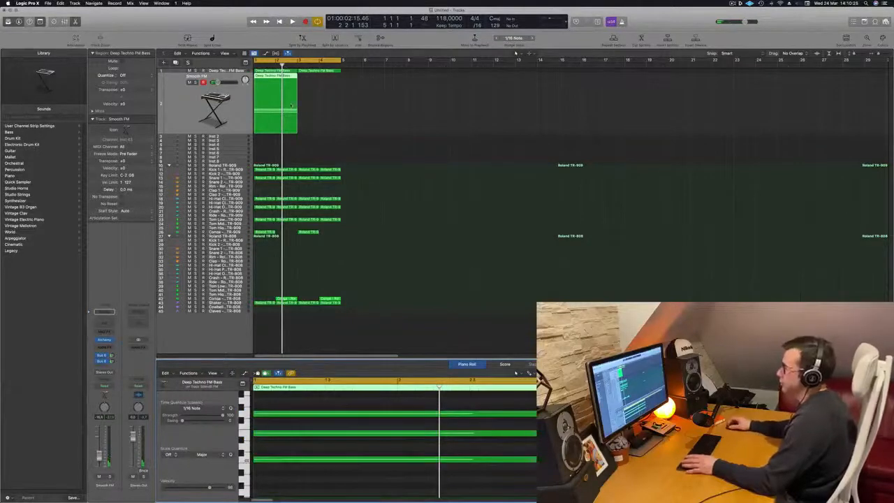
# - Transpose all three chord notes up one octave and play the loop to hear them
pyautogui.press('space')
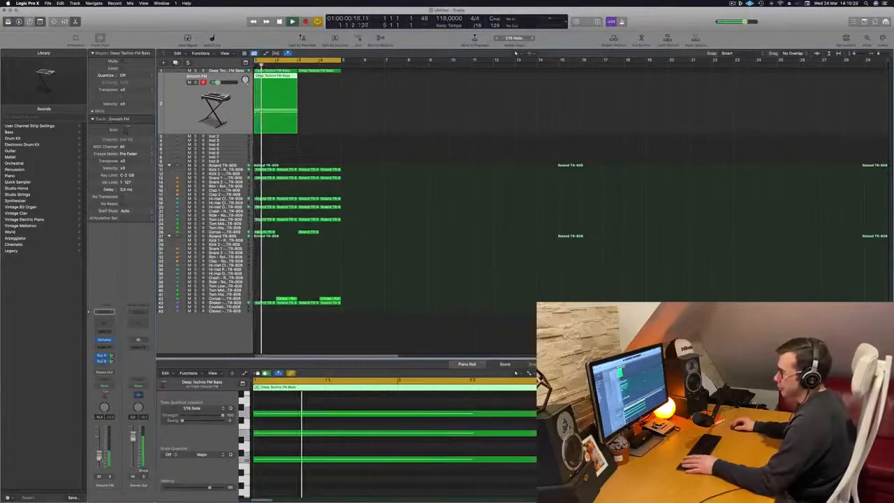
pyautogui.scroll(2, 314, 425)
pyautogui.press('space')
pyautogui.moveTo(314, 427); pyautogui.dragTo(352, 492)
pyautogui.hotkey('alt', 'shift', 'Up')
pyautogui.press('space')
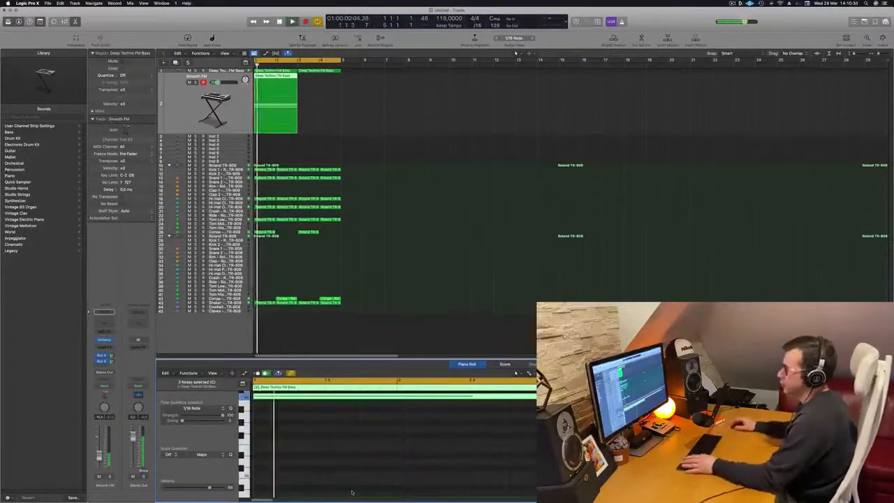
pyautogui.press('space')
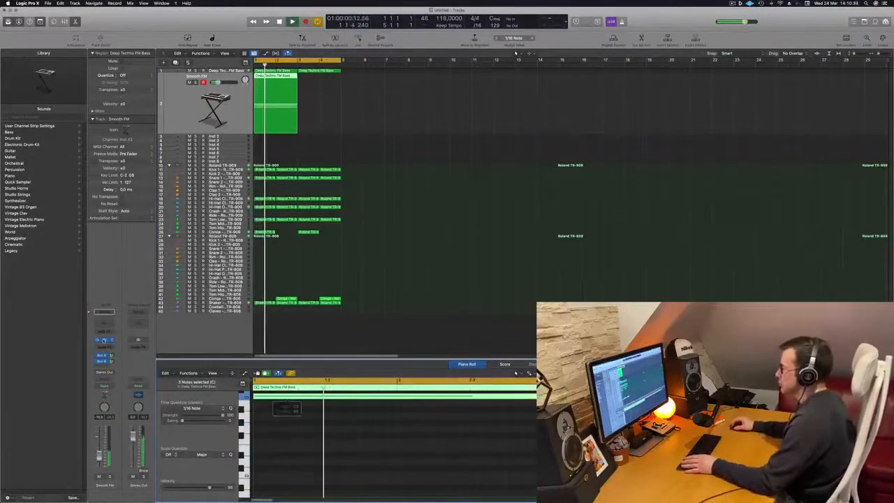
# - Audition the Smooth FM performance variations from Dark through Fast Tremolo in Alchemy during playback and settle on New LFO
pyautogui.click(105, 340)
pyautogui.click(392, 334)
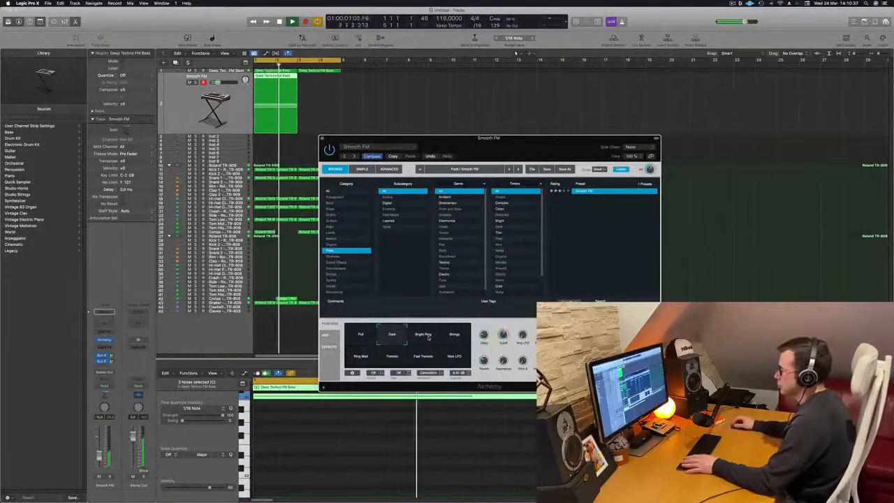
pyautogui.click(428, 337)
pyautogui.click(455, 336)
pyautogui.click(360, 356)
pyautogui.click(394, 361)
pyautogui.click(421, 360)
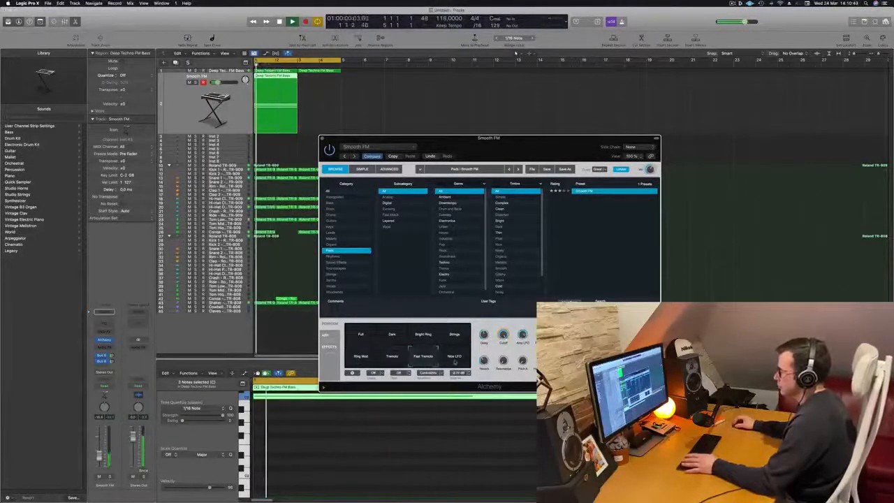
pyautogui.click(423, 337)
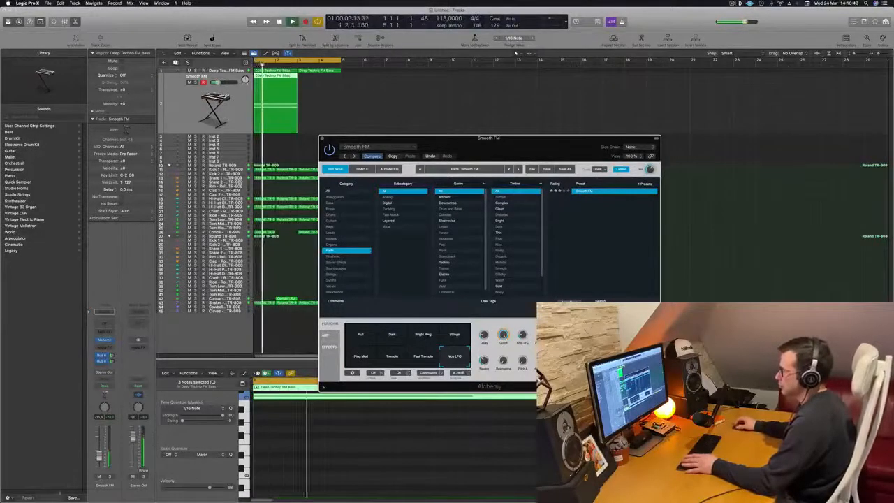
# - Listen to the Smooth FM track soloed, unsolo it and restart the loop from the beginning
pyautogui.click(109, 478)
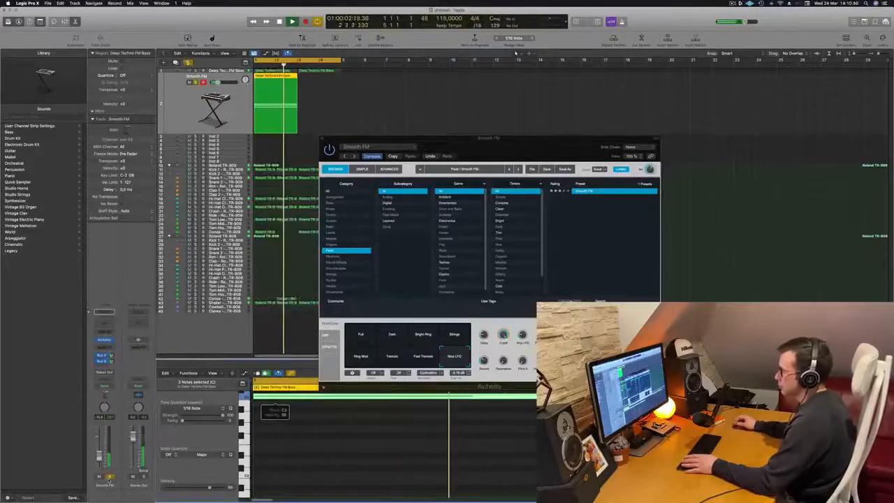
pyautogui.click(109, 479)
pyautogui.press('Return')
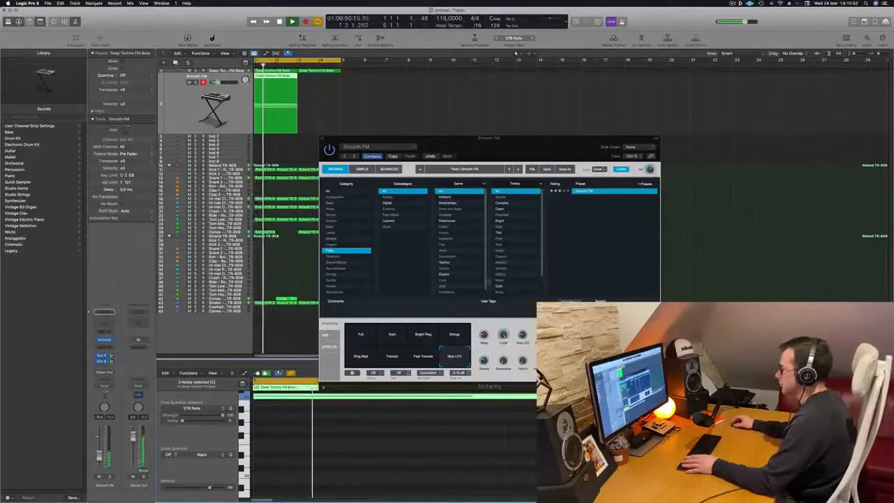
# - Fine-tune the Smooth FM pad's cutoff in Alchemy and adjust its track volume
pyautogui.moveTo(505, 336); pyautogui.dragTo(506, 335)
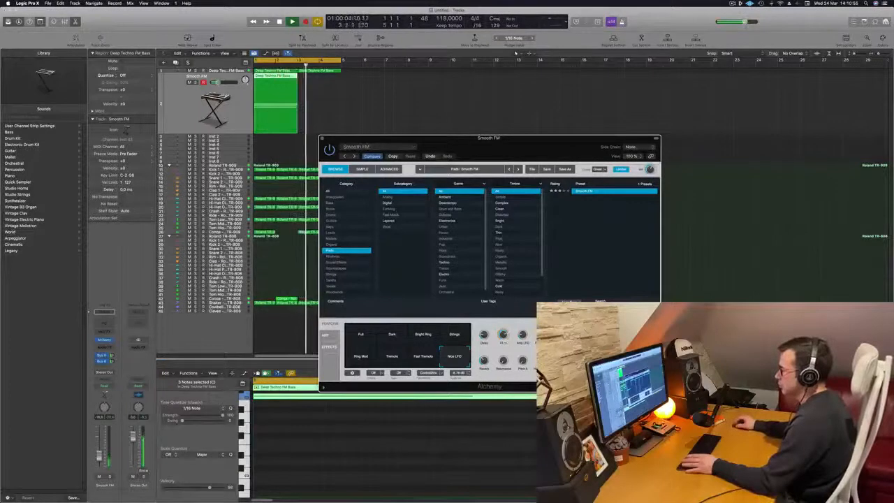
pyautogui.click(100, 454)
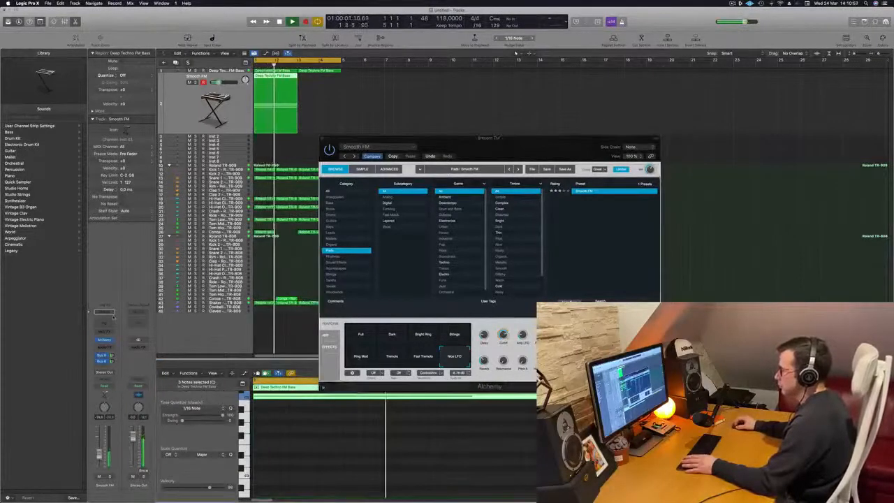
pyautogui.click(547, 132)
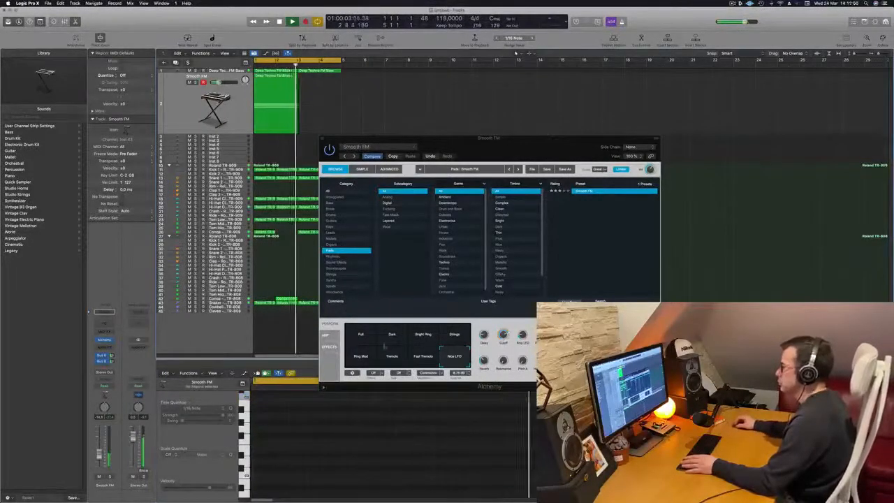
# - Switch the Smooth FM pad to the Dark performance snapshot, readjust its track volume and close the instrument window
pyautogui.click(392, 335)
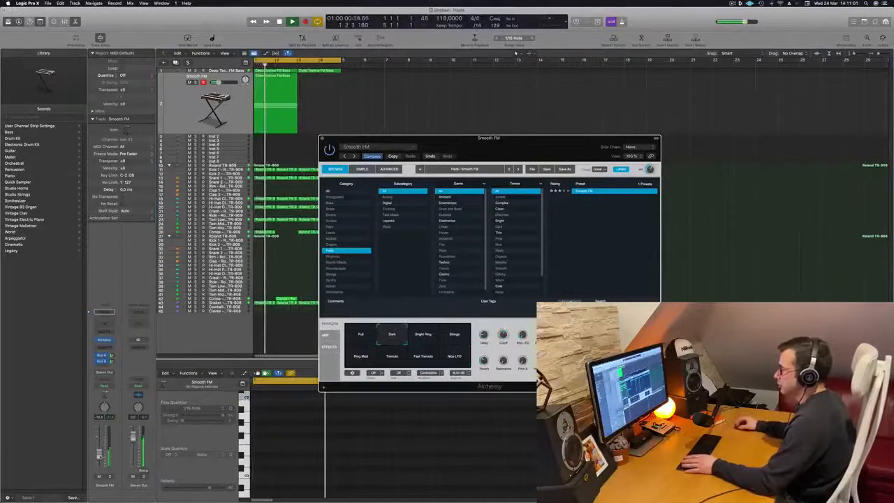
pyautogui.click(99, 455)
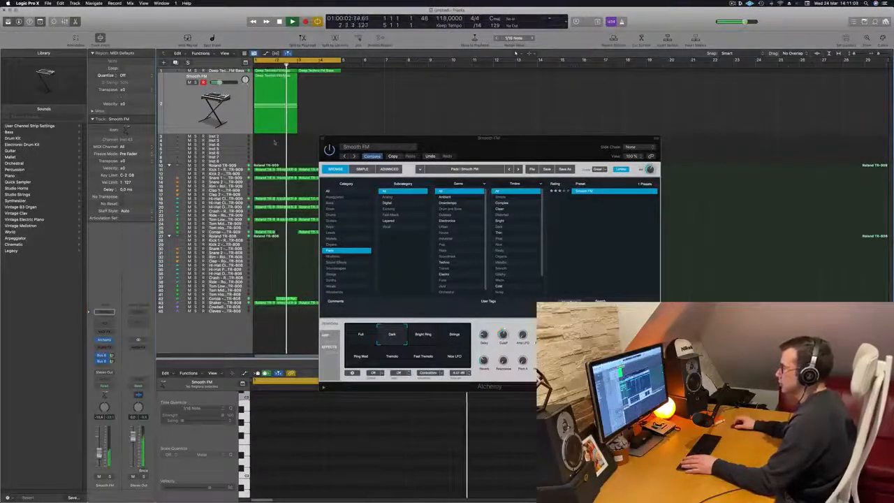
pyautogui.moveTo(459, 145); pyautogui.dragTo(426, 153)
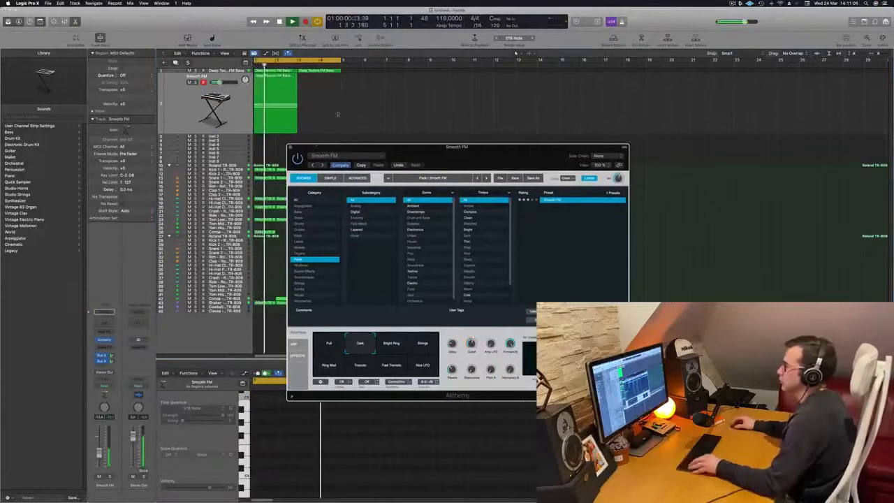
pyautogui.click(290, 146)
# - Copy the pad region from bar 1 to bar 3, select both regions on the track and restart playback
pyautogui.click(272, 78)
pyautogui.moveTo(272, 78); pyautogui.dragTo(317, 83)
pyautogui.hscroll(-1, 381, 110)
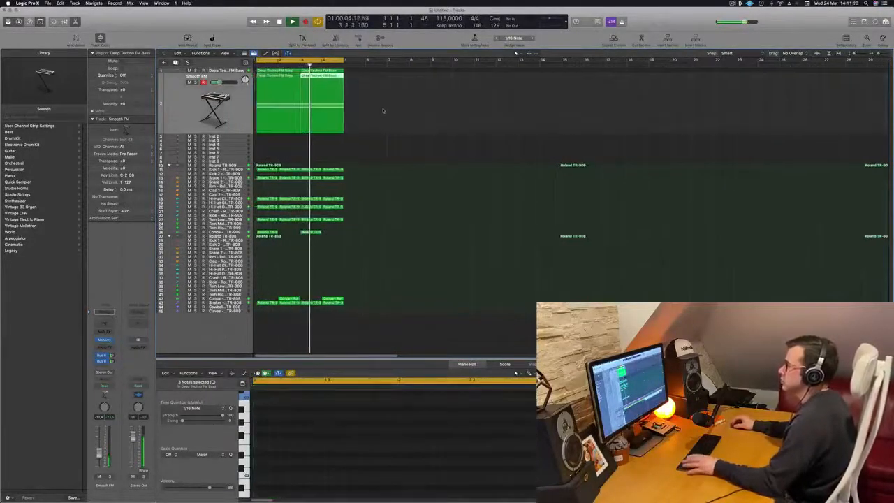
pyautogui.scroll(1, 374, 123)
pyautogui.scroll(-2, 407, 137)
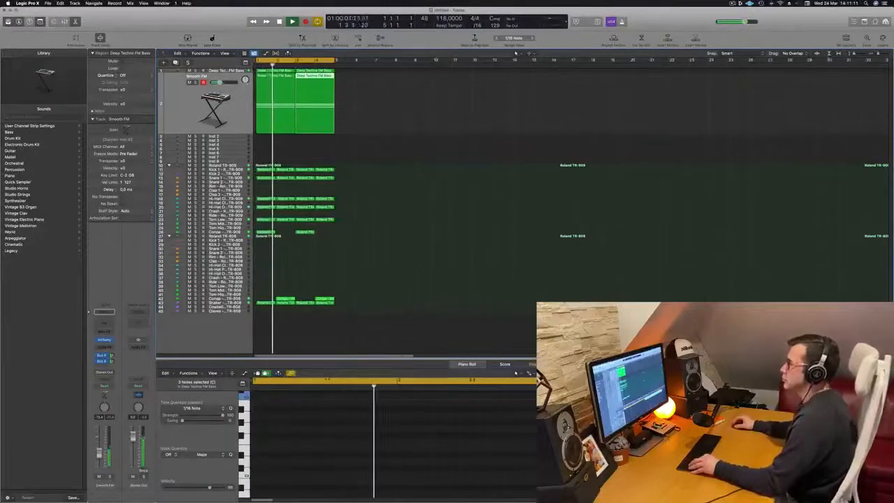
pyautogui.click(190, 120)
pyautogui.press('space')
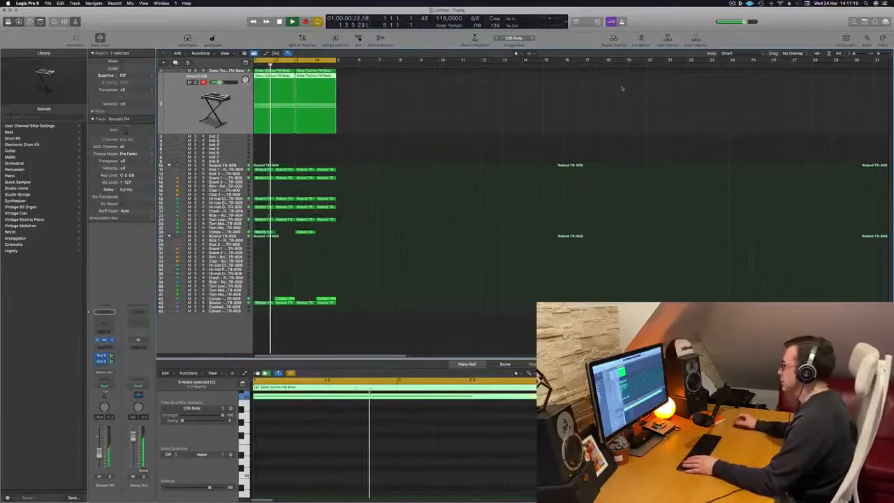
# - Load the Soft and Dark preset from Alchemy's Pads category on the pad track
pyautogui.press('v')
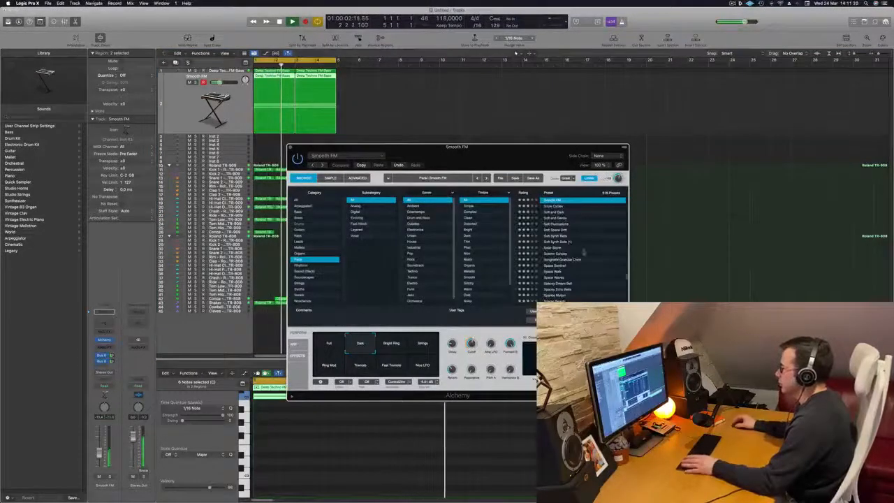
pyautogui.scroll(2, 573, 249)
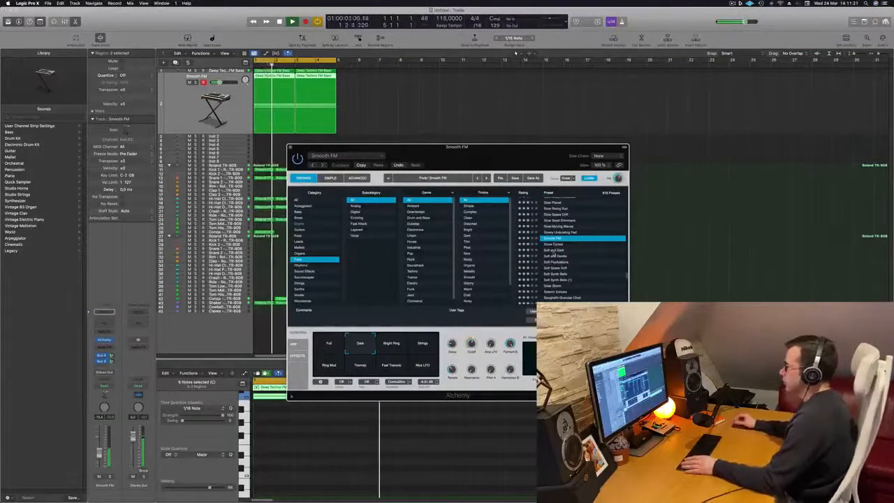
pyautogui.click(554, 250)
pyautogui.moveTo(506, 148); pyautogui.dragTo(548, 129)
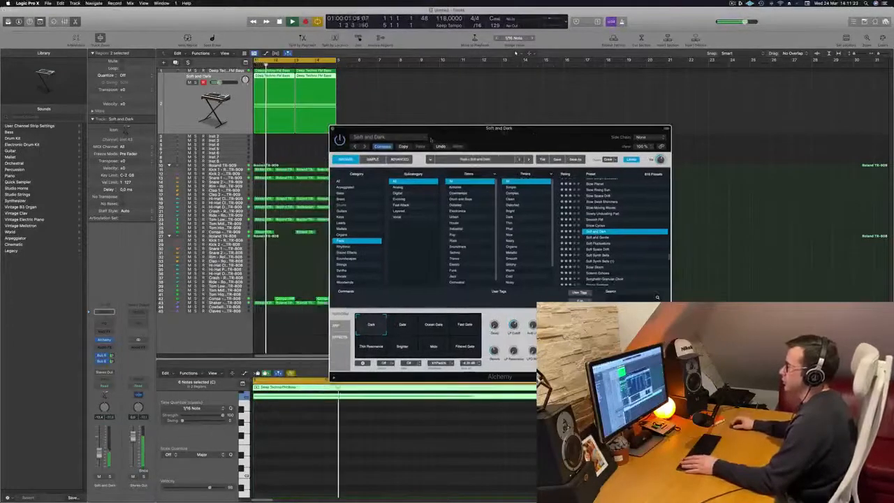
# - Balance the Soft and Dark track's volume against the drums, close its instrument window and replay the loop
pyautogui.moveTo(99, 452); pyautogui.dragTo(99, 454)
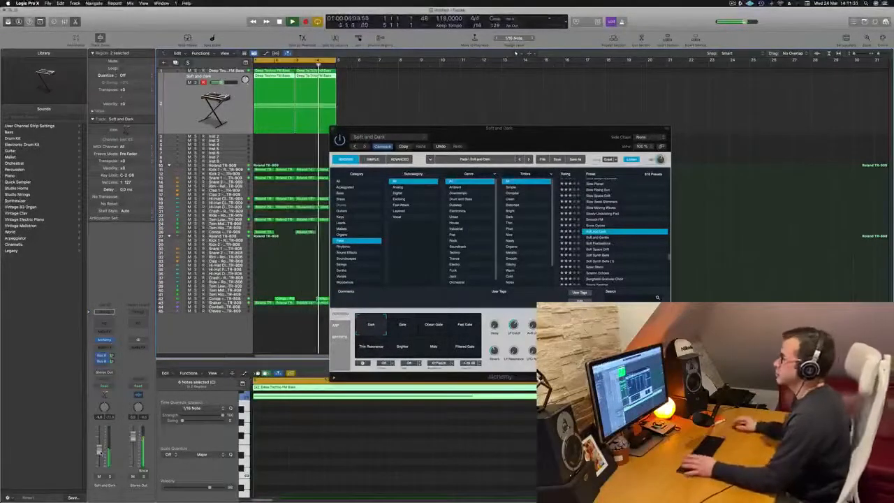
pyautogui.moveTo(454, 129); pyautogui.dragTo(354, 254)
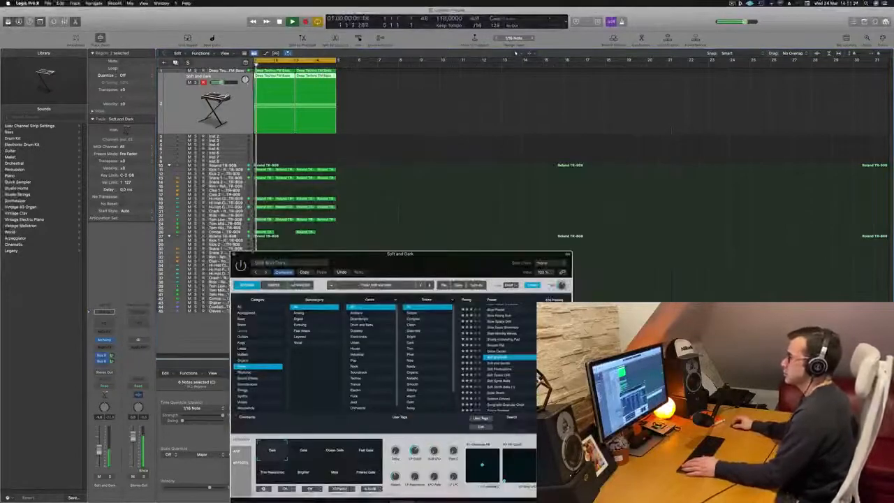
pyautogui.click(235, 254)
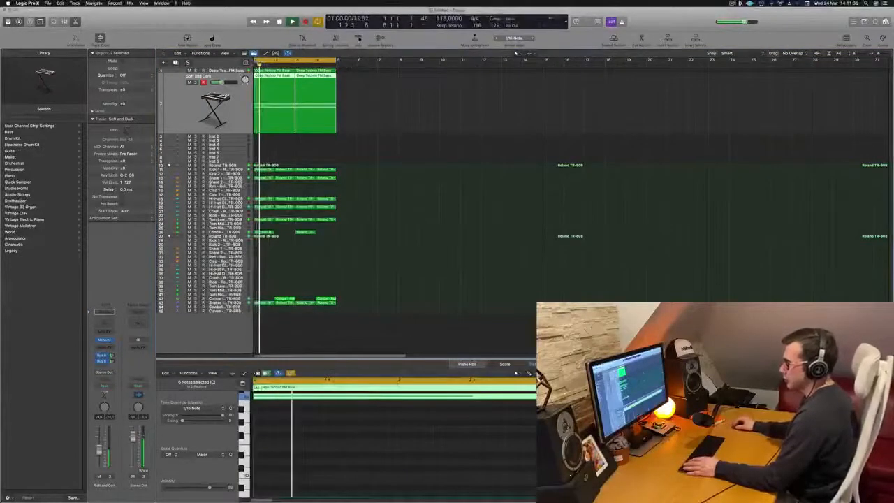
pyautogui.moveTo(99, 450); pyautogui.dragTo(99, 454)
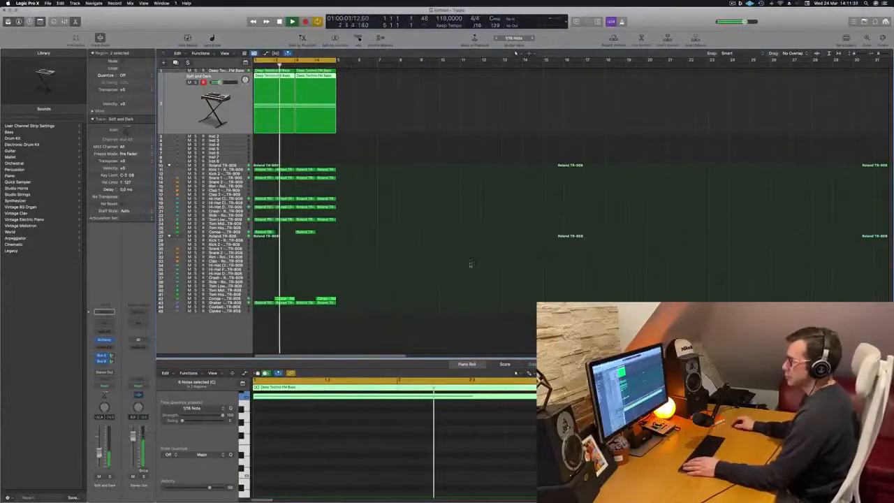
pyautogui.press('space')
pyautogui.press('space')
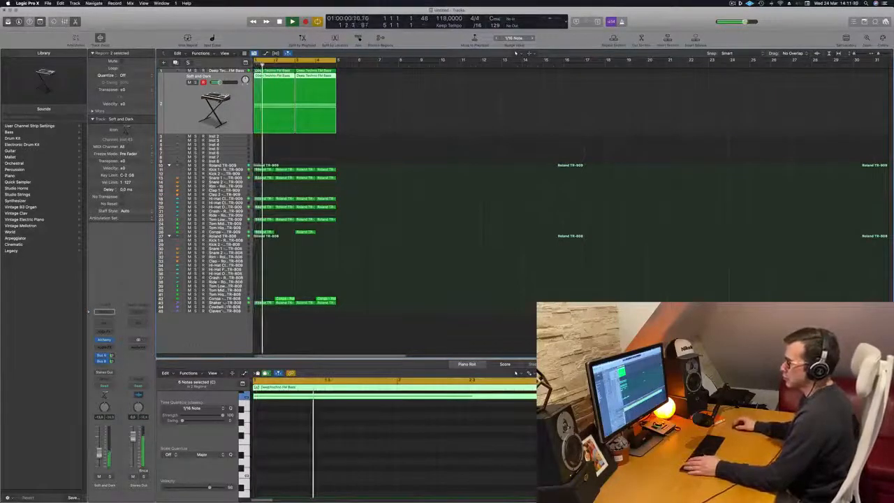
# - Compare the loop with the Roland TR-808 shaker track muted and unmuted
pyautogui.click(224, 303)
pyautogui.press('m')
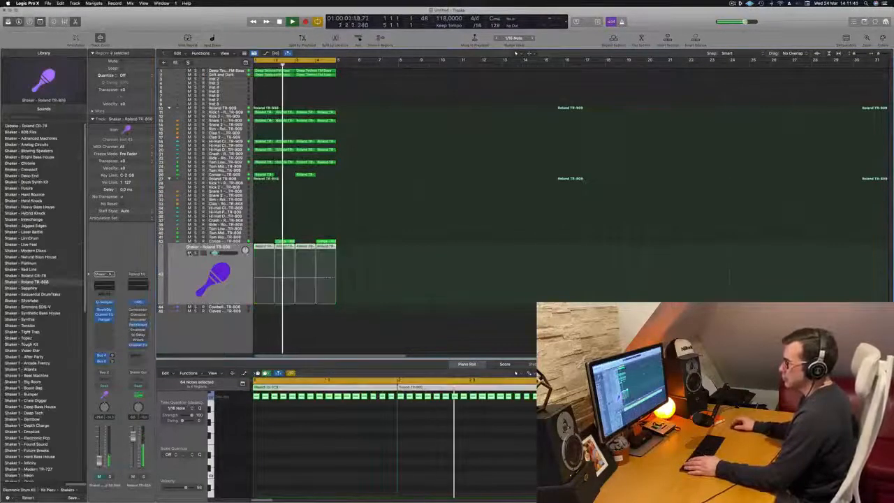
pyautogui.press('m')
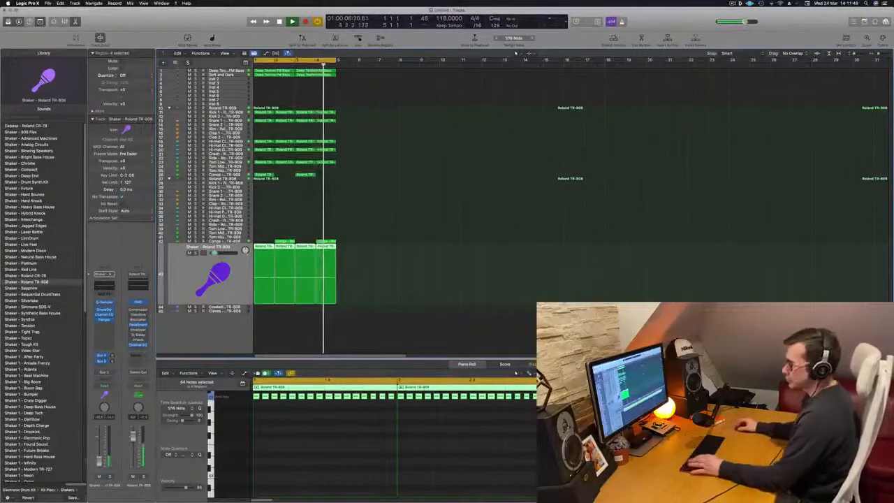
pyautogui.press('space')
pyautogui.press('space')
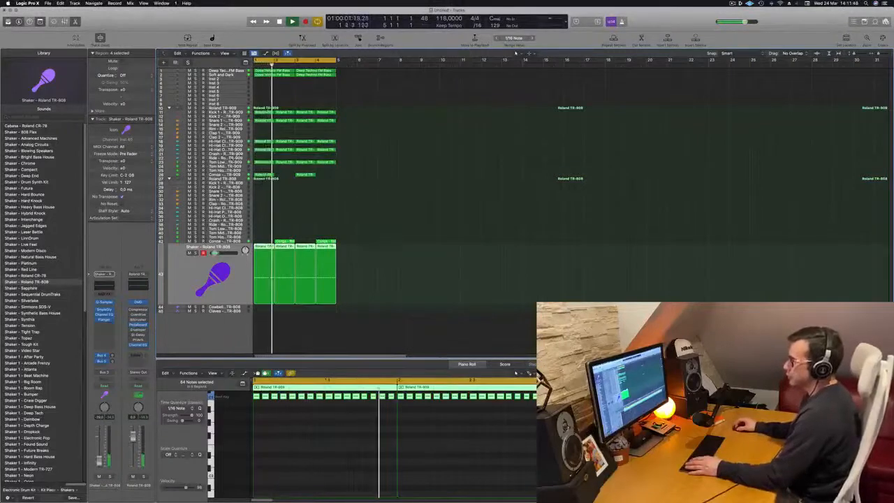
# - Compare the loop with the Roland TR-909 closed hi-hat track muted and unmuted
pyautogui.press('Return')
pyautogui.click(225, 141)
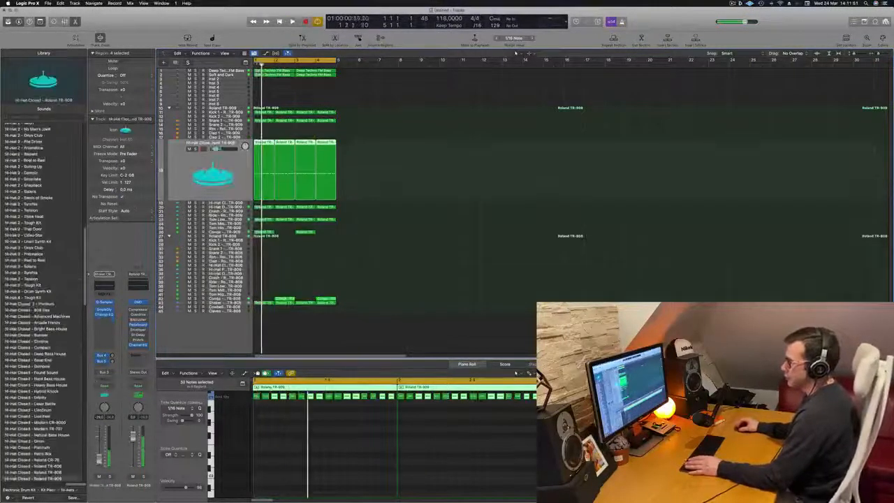
pyautogui.click(99, 477)
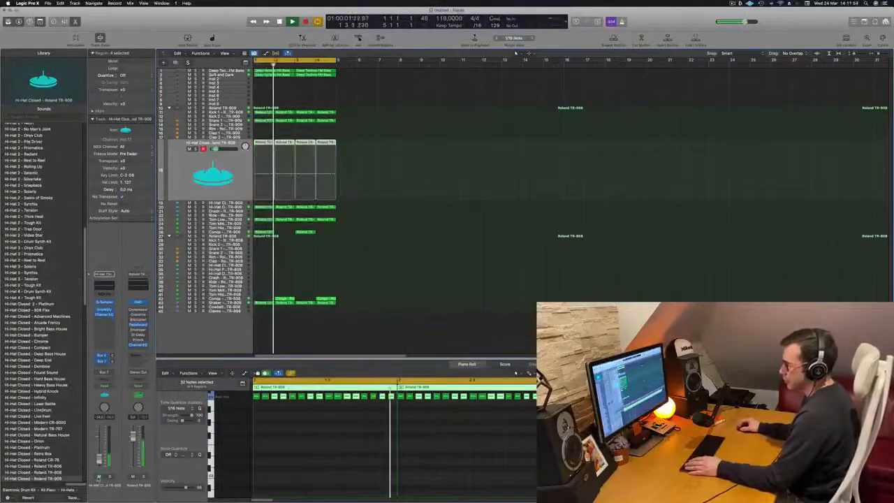
pyautogui.click(98, 478)
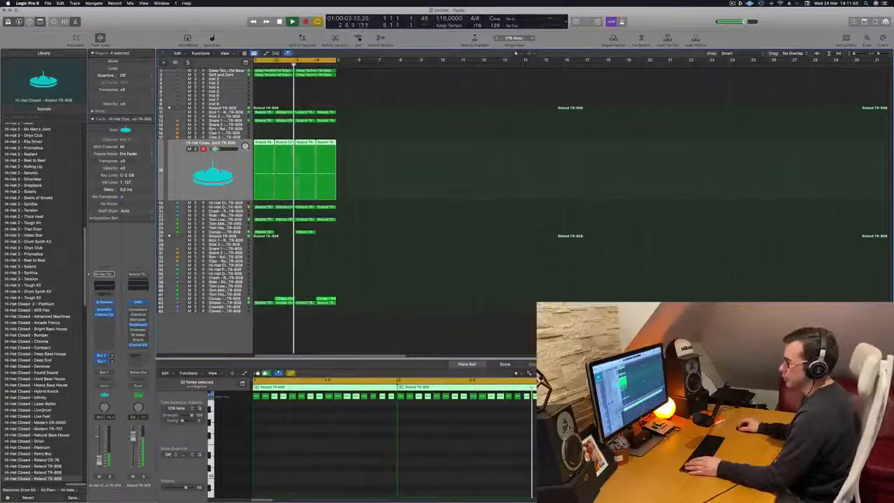
pyautogui.click(454, 231)
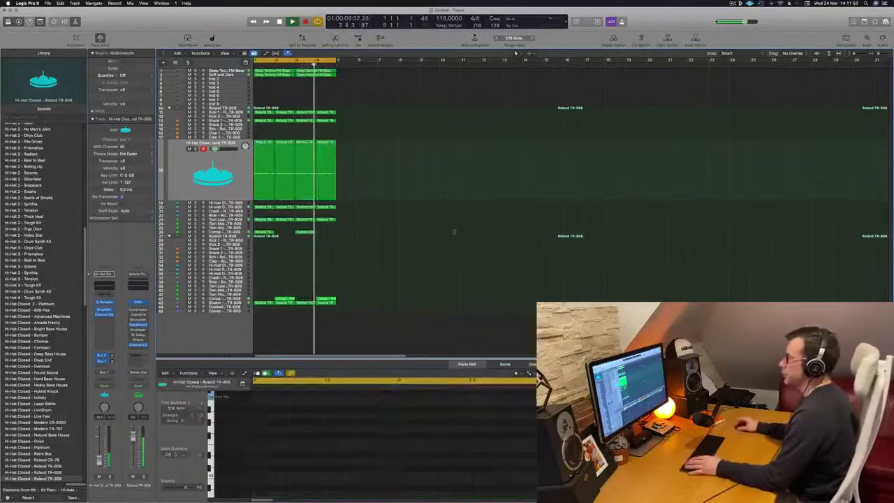
# - Insert a Channel EQ on the Soft and Dark track and raise its low-cut filter to around 300 Hz
pyautogui.click(240, 75)
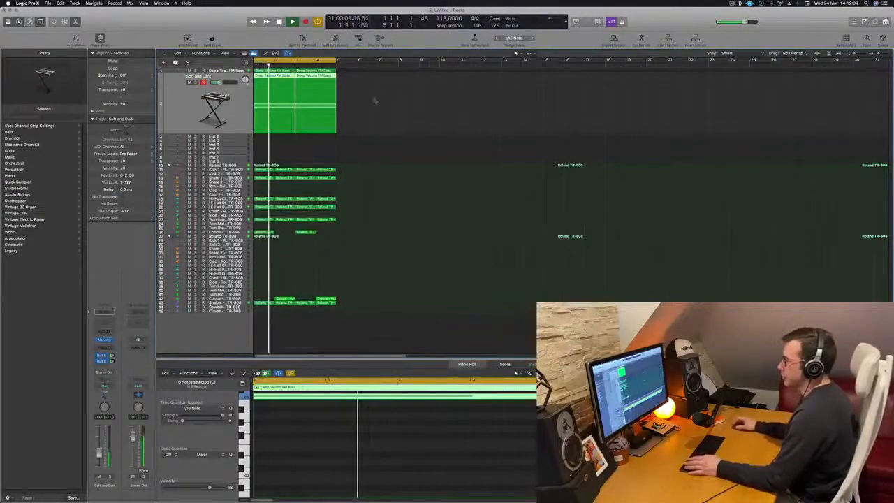
pyautogui.click(103, 313)
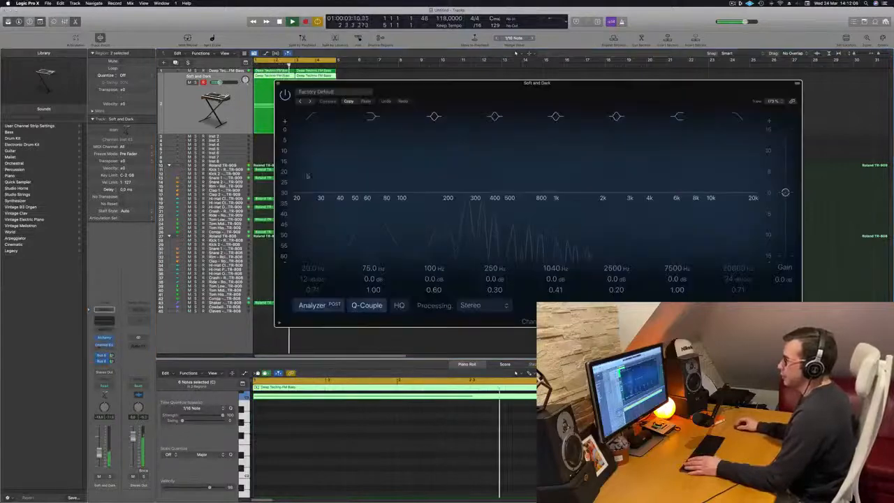
pyautogui.moveTo(381, 162); pyautogui.dragTo(502, 134)
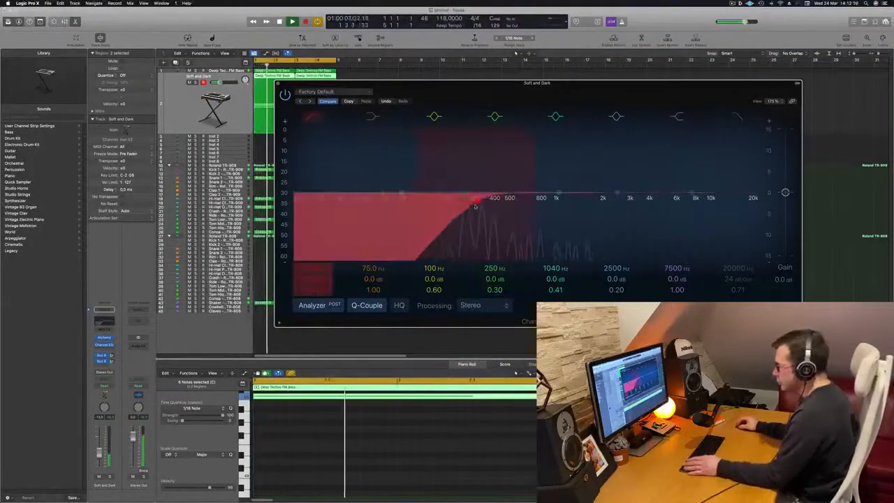
pyautogui.click(278, 84)
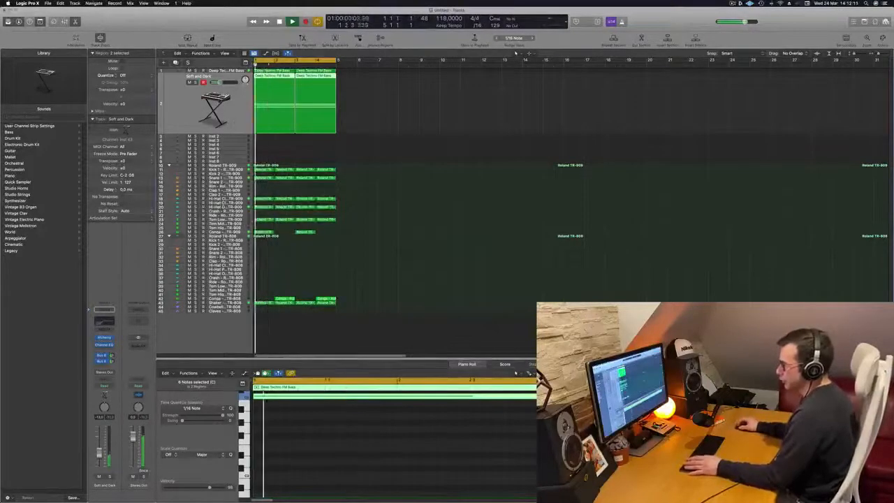
# - Raise the Roland TR-909 Kick 1 track's volume slightly and replay the loop
pyautogui.click(238, 171)
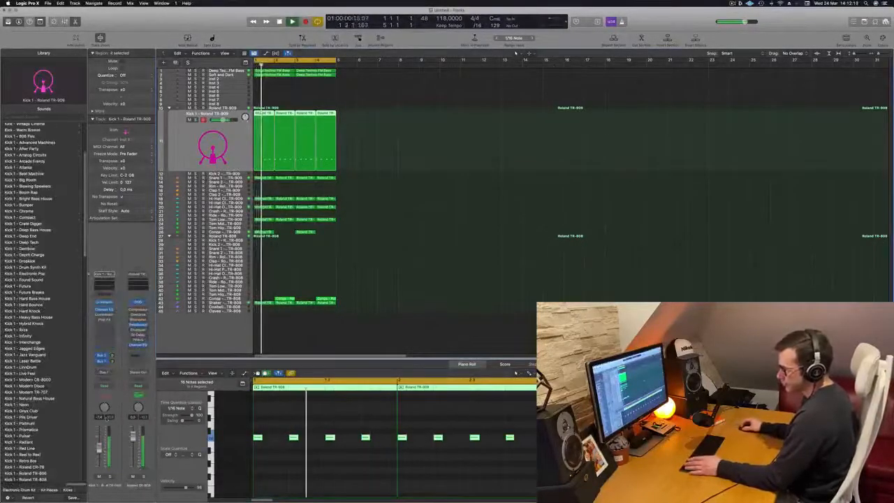
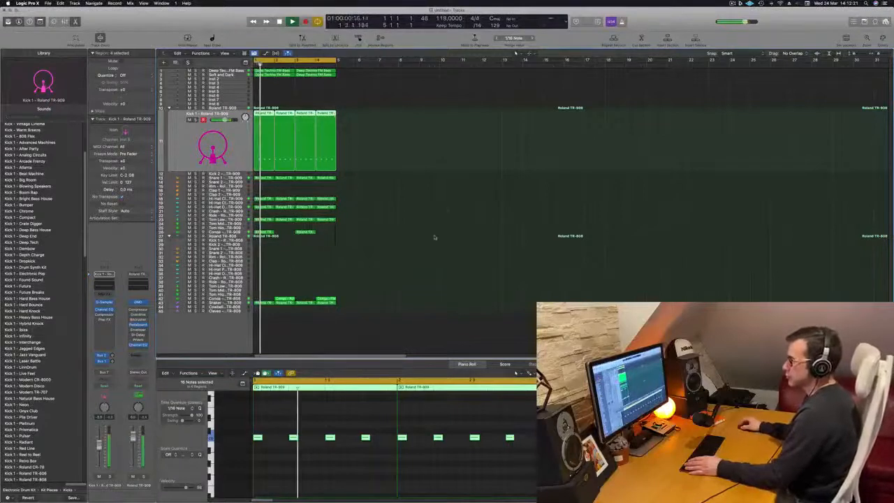
pyautogui.press('space')
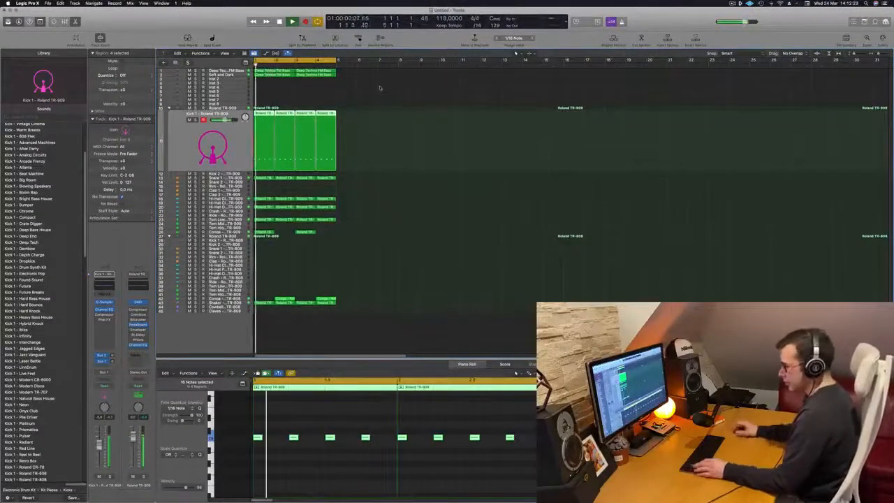
pyautogui.press('space')
# - Repeat all regions three times to fill 16 bars, extend the cycle range to bar 17 and restart playback
pyautogui.press('super+r')
pyautogui.press('super+r')
pyautogui.press('super+r')
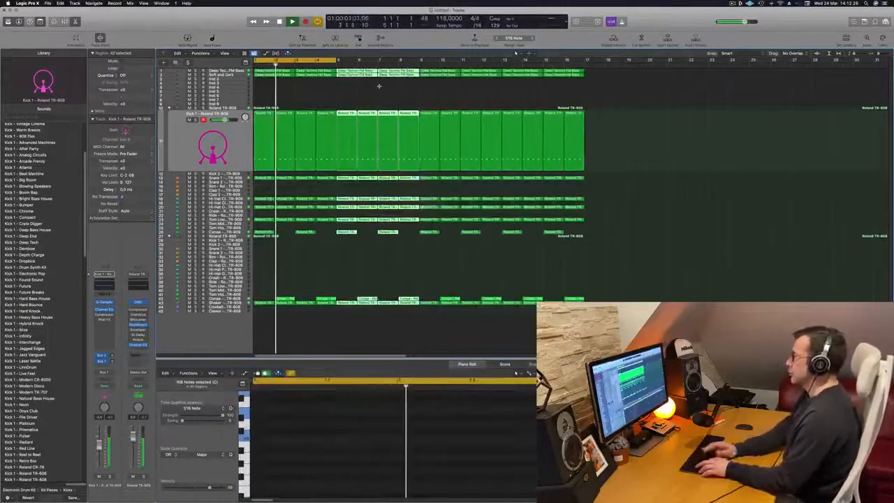
pyautogui.moveTo(336, 61); pyautogui.dragTo(584, 72)
pyautogui.press('space')
pyautogui.press('space')
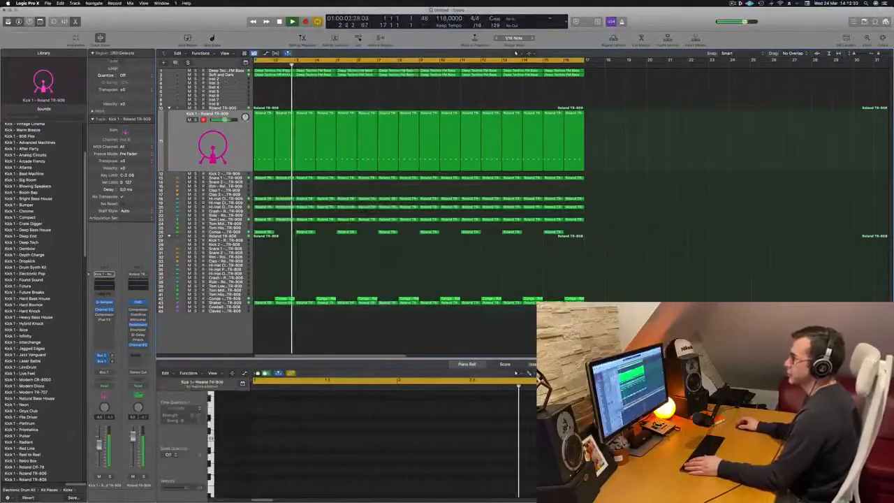
# - Select the empty Inst 2 track and open its Alchemy instrument for a new sound
pyautogui.click(236, 81)
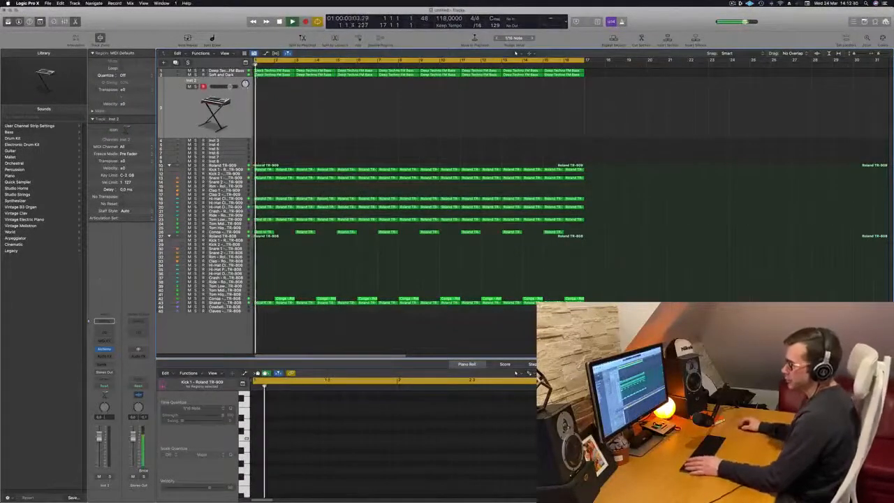
pyautogui.moveTo(472, 92)
pyautogui.mouseDown()
pyautogui.moveTo(445, 105)
pyautogui.moveTo(471, 105)
pyautogui.mouseUp()
pyautogui.press('space')
pyautogui.click(182, 114)
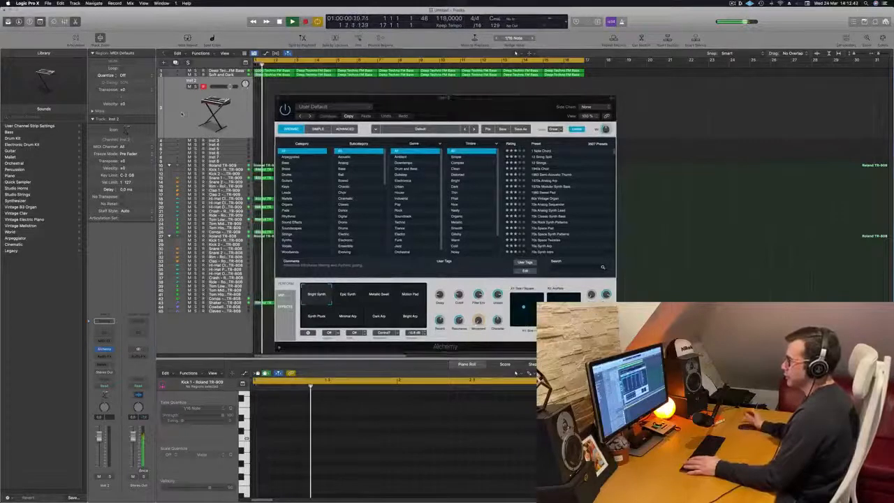
# - Copy the Soft and Dark track's first region onto the empty Inst 2 track at bar 1
pyautogui.press('space')
pyautogui.press('space')
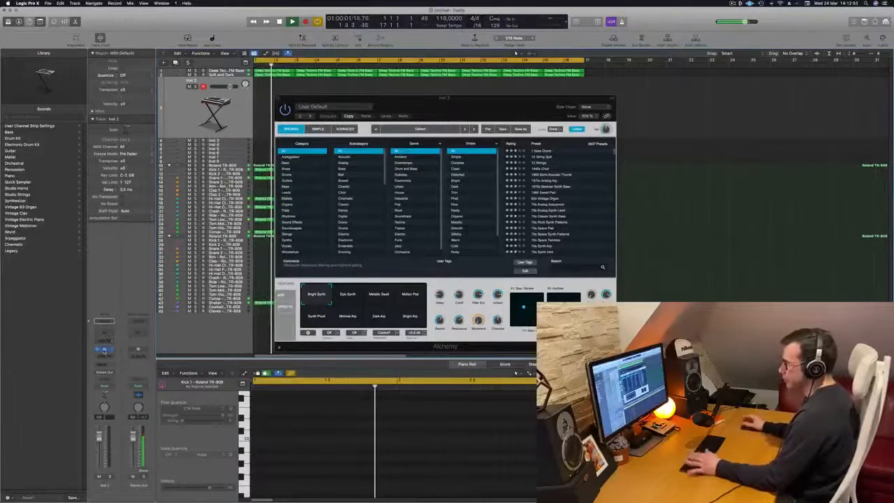
pyautogui.moveTo(444, 98); pyautogui.dragTo(757, 131)
pyautogui.moveTo(269, 74); pyautogui.dragTo(270, 112)
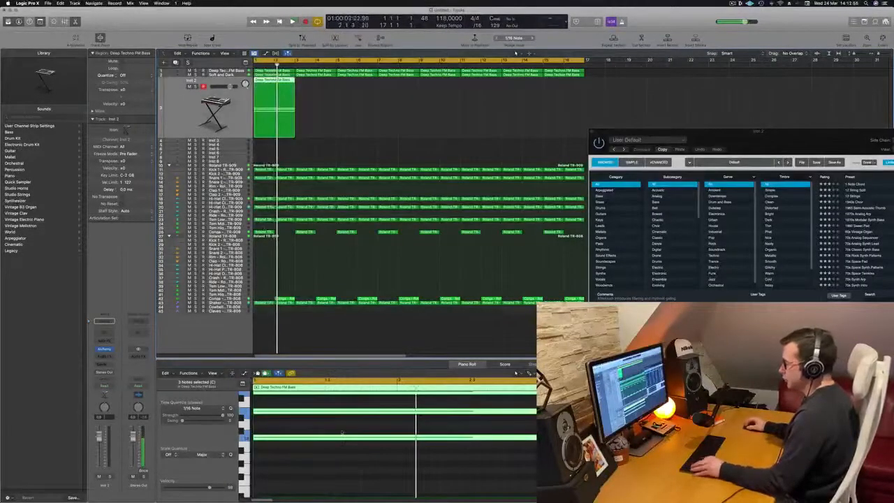
# - Reduce the copied region on Inst 2 to a single long note, lower its pitch and return to the start
pyautogui.press('space')
pyautogui.hscroll(-3, 342, 432)
pyautogui.scroll(2, 342, 419)
pyautogui.moveTo(314, 400); pyautogui.dragTo(381, 476)
pyautogui.press('Delete')
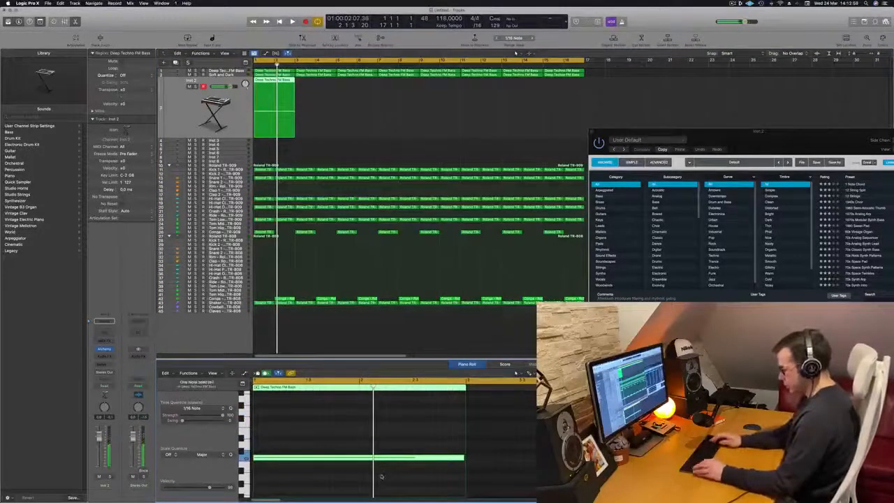
pyautogui.press('Delete')
pyautogui.press('Return')
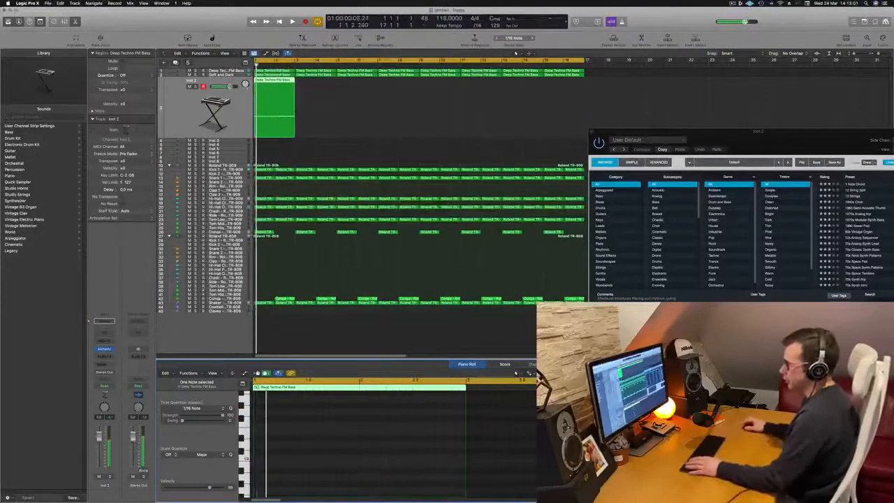
# - Insert the Arpeggiator MIDI effect on the Inst 2 track and start playback
pyautogui.moveTo(801, 134); pyautogui.dragTo(518, 82)
pyautogui.click(100, 39)
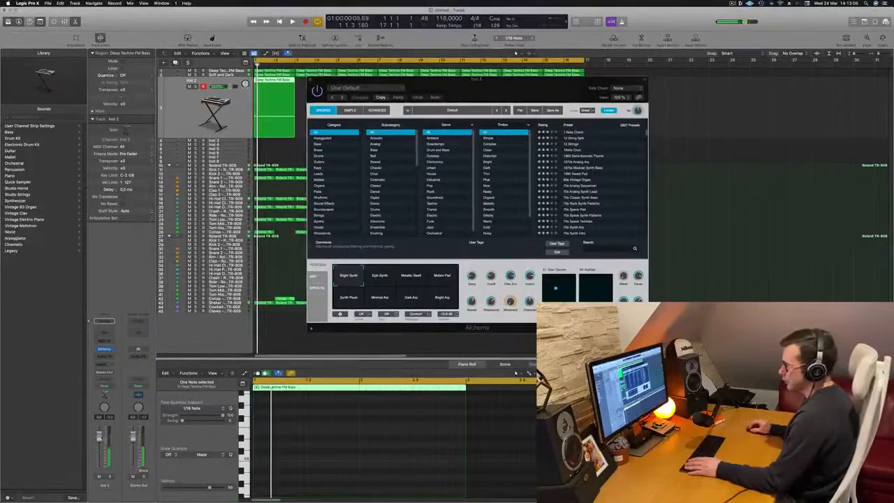
pyautogui.click(106, 340)
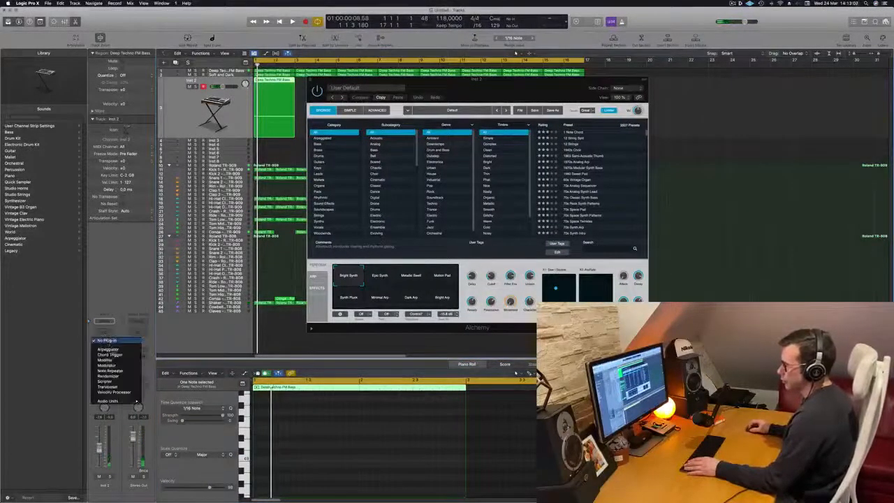
pyautogui.click(108, 348)
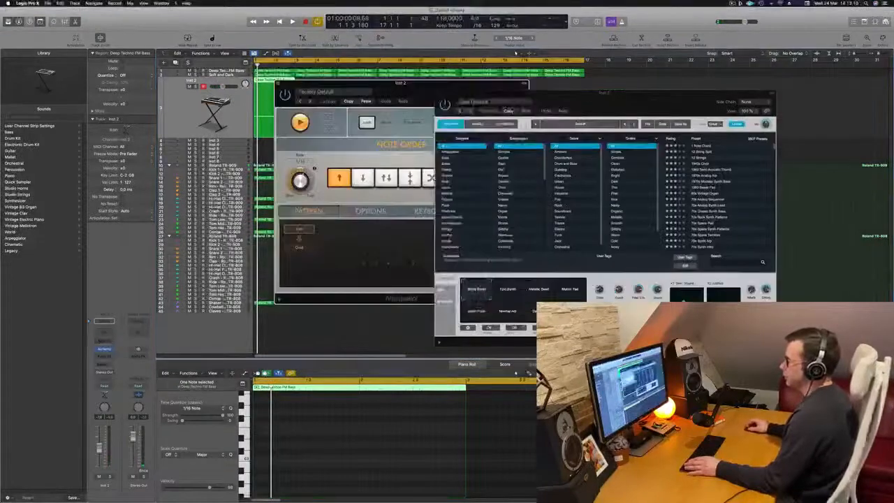
pyautogui.press('space')
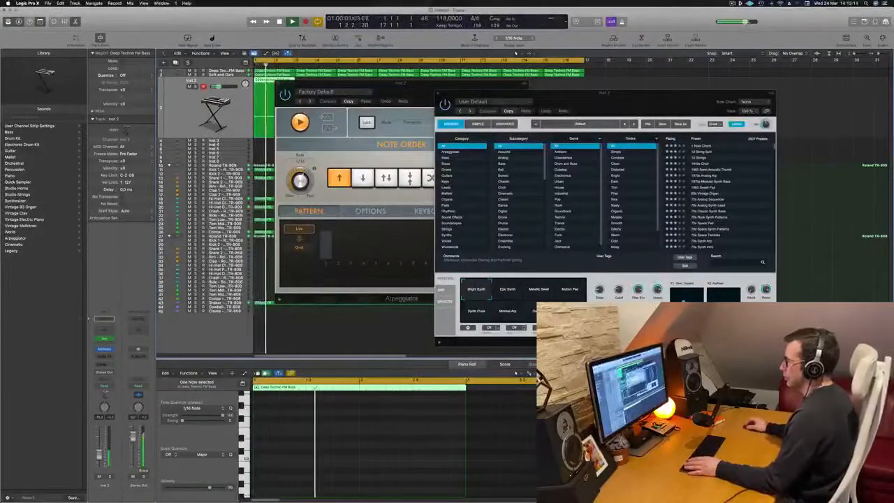
# - Filter the Alchemy presets by the Plucked subcategory and load Acoustic Pluck
pyautogui.moveTo(411, 83); pyautogui.dragTo(784, 120)
pyautogui.moveTo(531, 94); pyautogui.dragTo(376, 83)
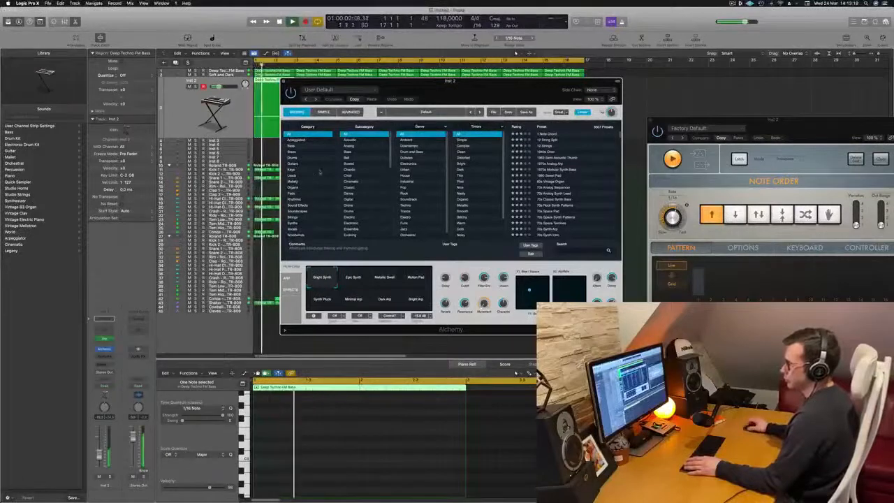
pyautogui.scroll(-10, 360, 175)
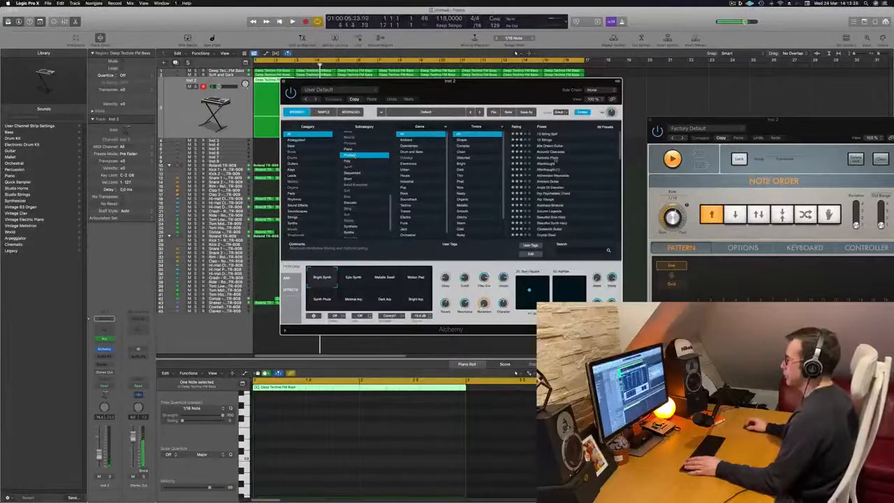
pyautogui.moveTo(488, 105); pyautogui.dragTo(520, 99)
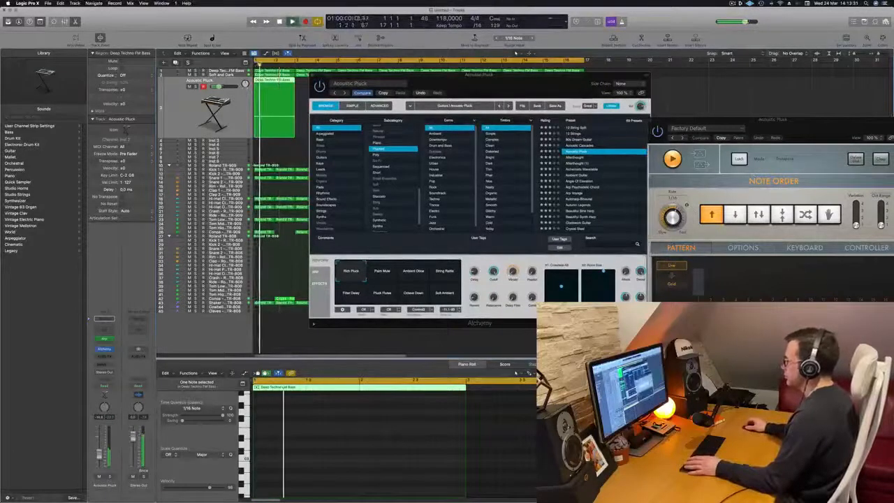
# - Set the Arpeggiator rate to 1/8 and briefly solo the Acoustic Pluck track
pyautogui.moveTo(768, 119); pyautogui.dragTo(556, 179)
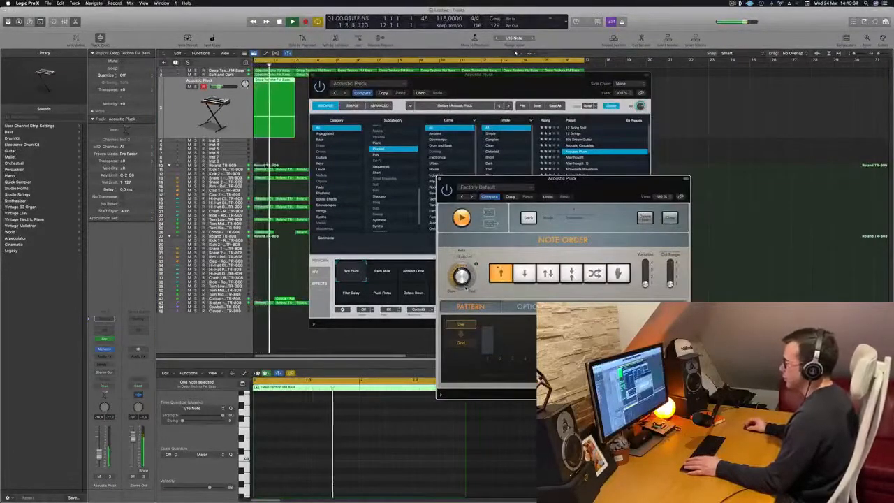
pyautogui.moveTo(618, 190); pyautogui.dragTo(653, 179)
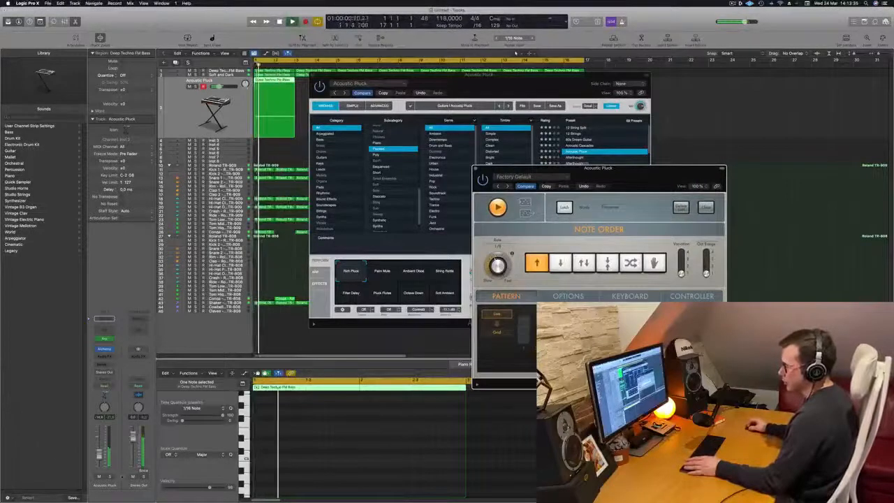
pyautogui.click(111, 477)
pyautogui.click(111, 477)
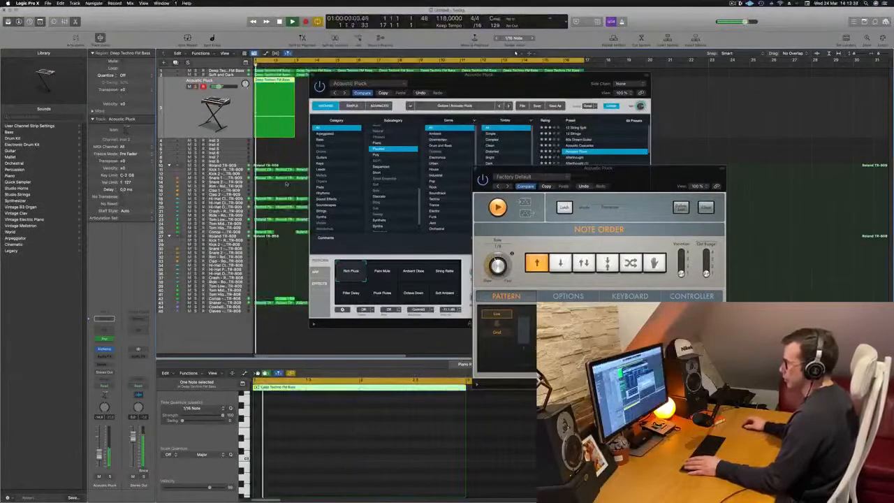
# - Raise the pitch of the single note in the Acoustic Pluck region and replay from the start
pyautogui.moveTo(456, 81); pyautogui.dragTo(722, 92)
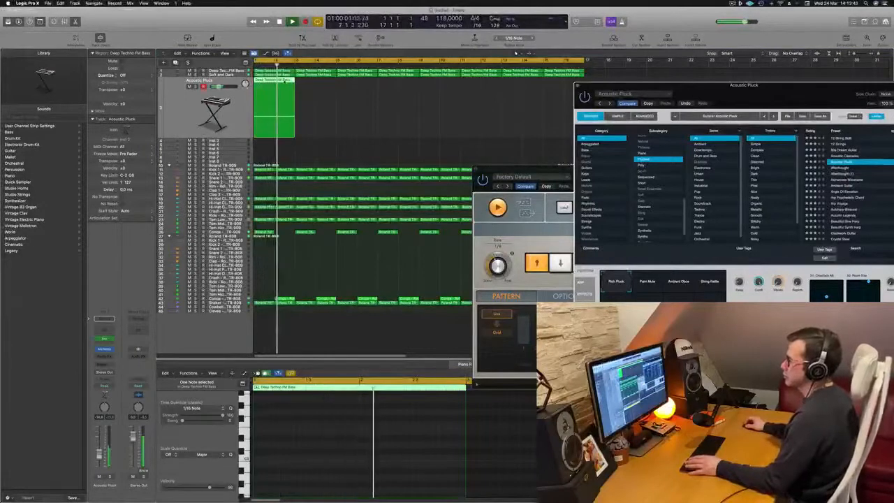
pyautogui.press('space')
pyautogui.doubleClick(284, 82)
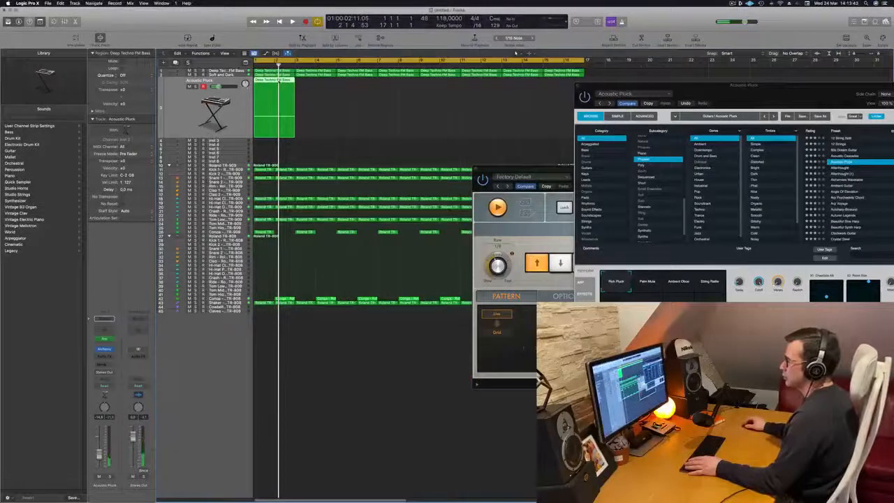
pyautogui.press('p')
pyautogui.press('space')
pyautogui.click(359, 489)
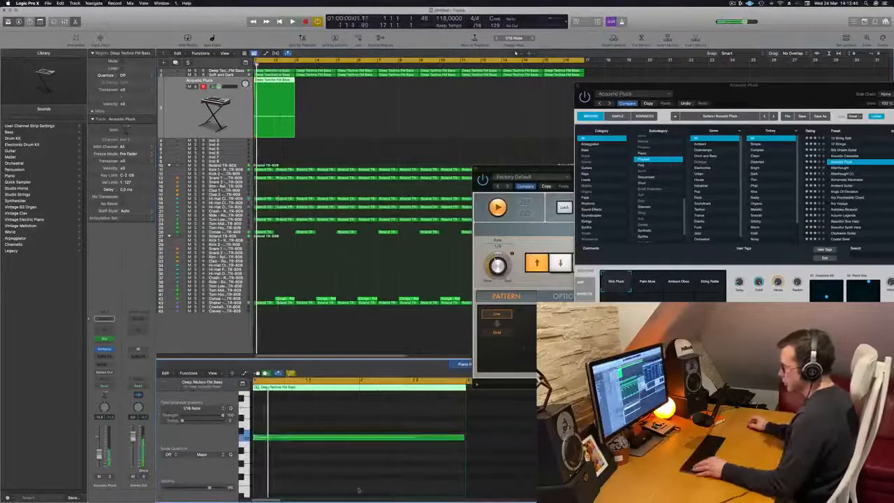
pyautogui.press('super+a')
pyautogui.press('Delete')
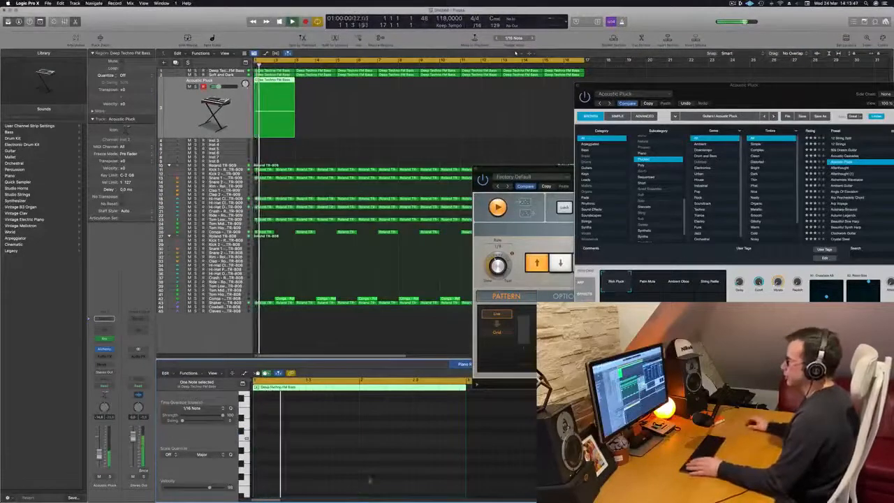
# - Load the Afterthought preset in Alchemy and replace the track's single-note region with the original three-note chord region
pyautogui.moveTo(526, 171); pyautogui.dragTo(451, 262)
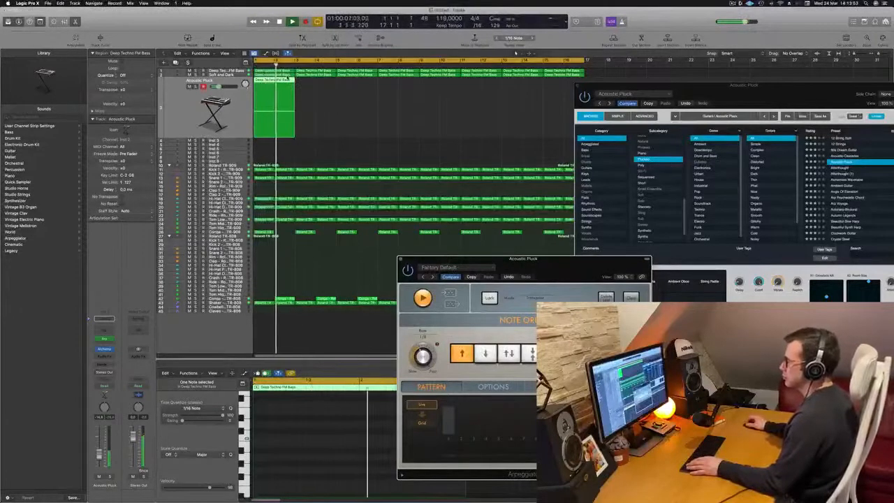
pyautogui.moveTo(662, 85); pyautogui.dragTo(557, 92)
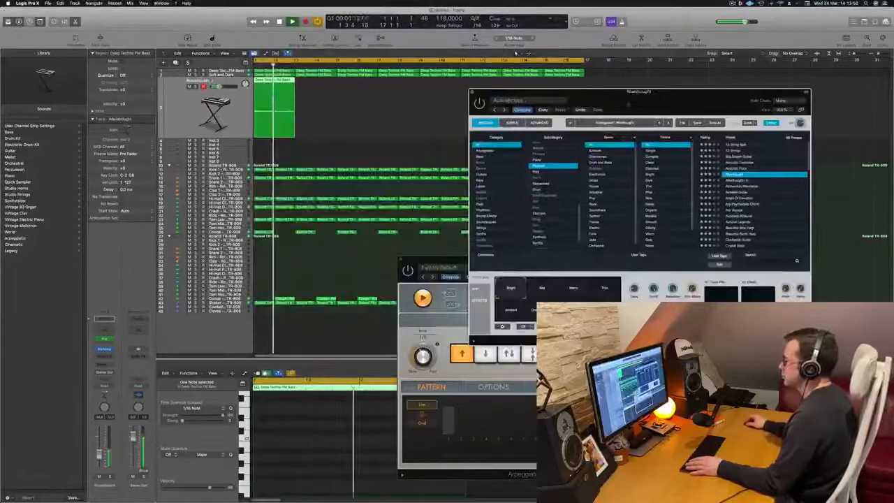
pyautogui.click(258, 124)
pyautogui.press('Delete')
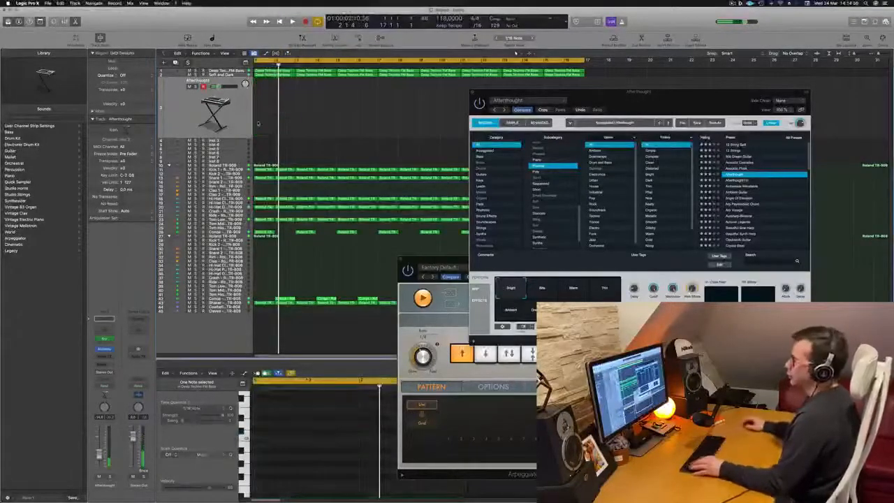
pyautogui.press('super+z')
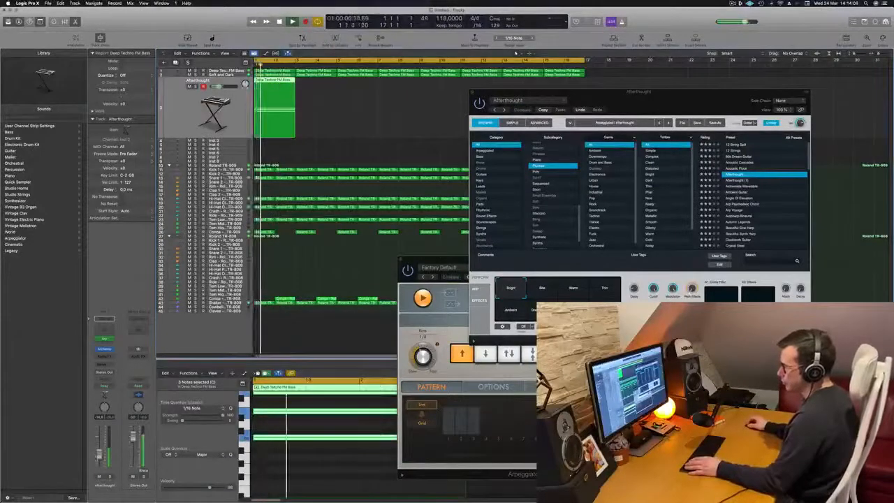
# - Set the Arpeggiator rate to 1/16 and arrange its window beside the Alchemy window
pyautogui.moveTo(423, 355); pyautogui.dragTo(425, 351)
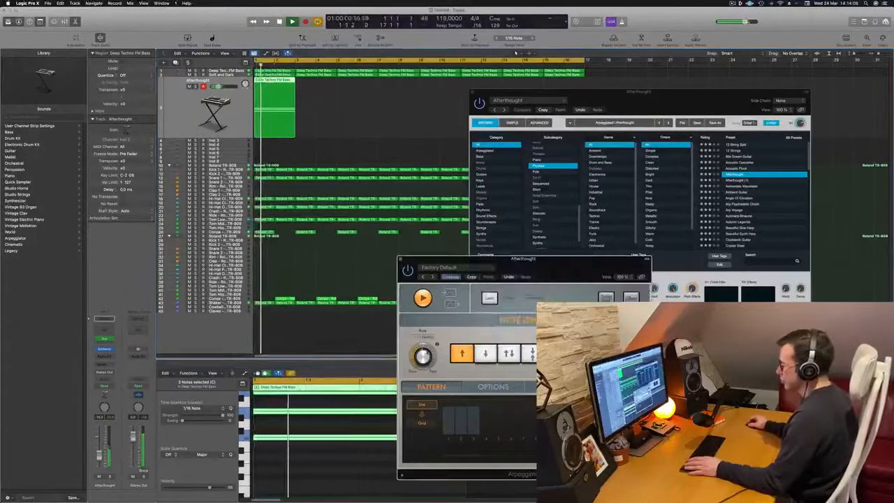
pyautogui.moveTo(488, 259); pyautogui.dragTo(259, 225)
pyautogui.moveTo(666, 104); pyautogui.dragTo(640, 94)
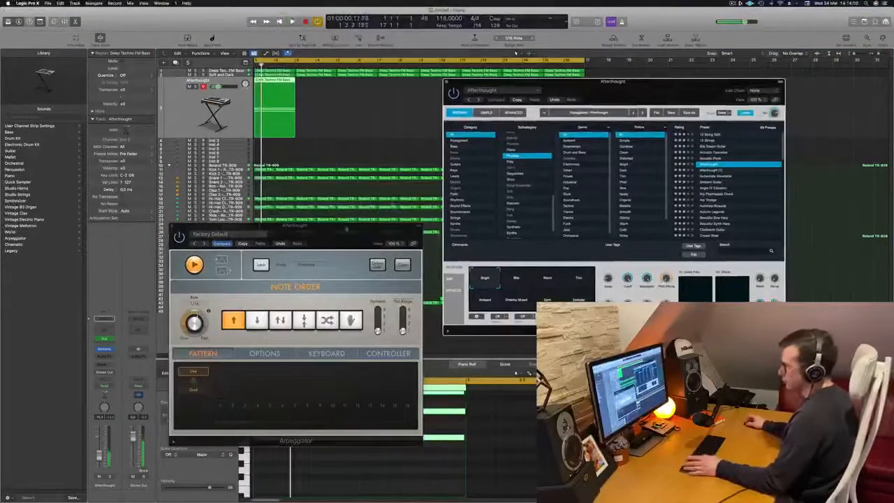
# - Load the Alchemists Wavetable preset in Alchemy and raise the track's volume slightly
pyautogui.moveTo(347, 229); pyautogui.dragTo(719, 263)
pyautogui.moveTo(669, 82); pyautogui.dragTo(601, 86)
pyautogui.click(650, 174)
pyautogui.click(648, 180)
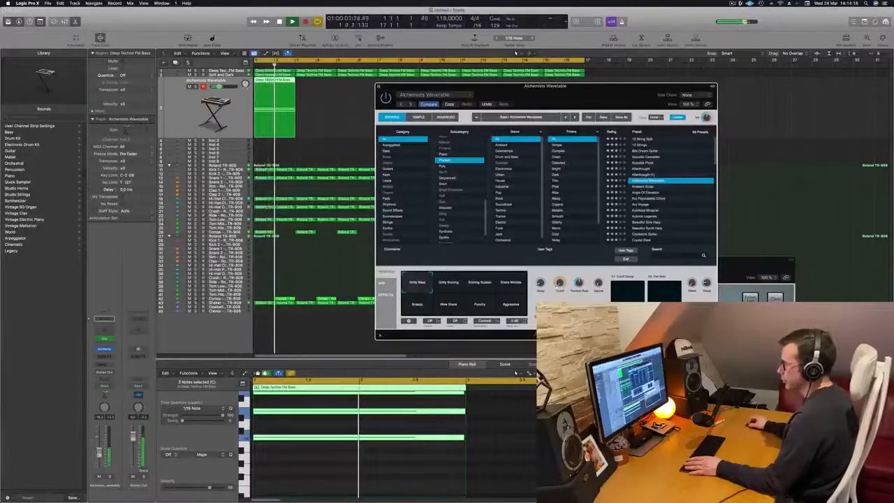
pyautogui.moveTo(99, 453); pyautogui.dragTo(99, 451)
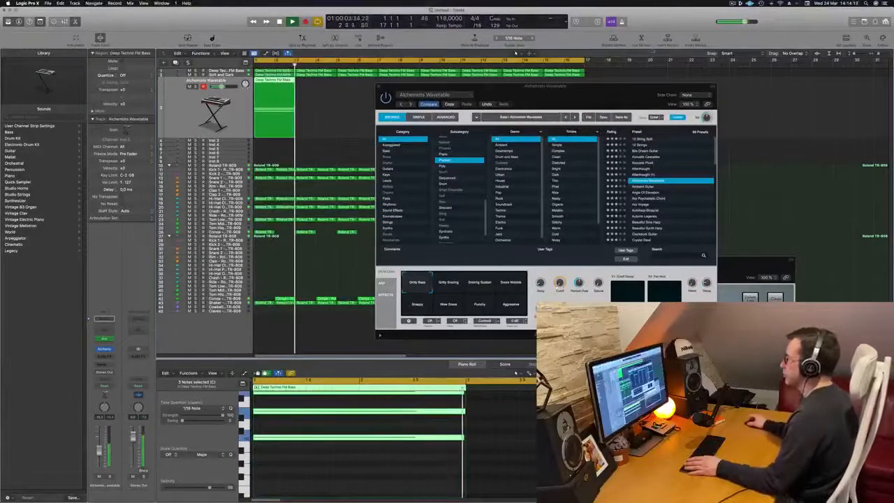
# - Repeat the Alchemists Wavetable track's two-bar chord region until it fills all 16 bars
pyautogui.moveTo(578, 85); pyautogui.dragTo(647, 69)
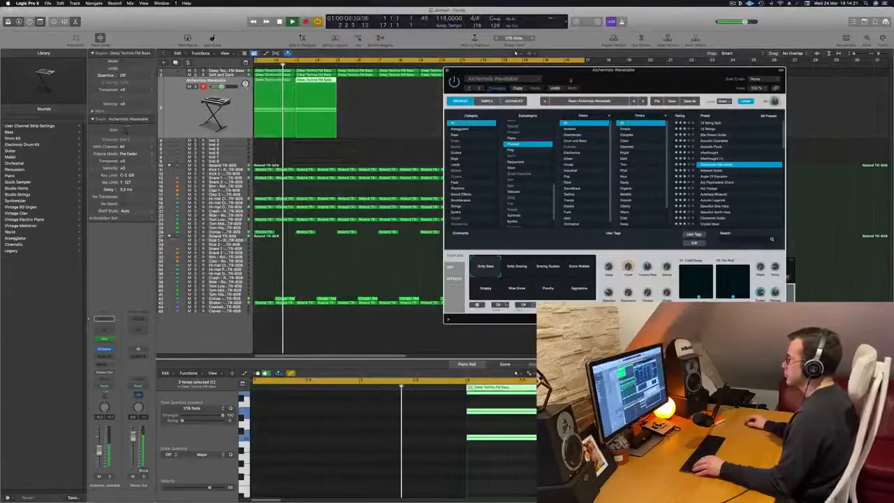
pyautogui.moveTo(570, 79); pyautogui.dragTo(365, 281)
pyautogui.keyDown('shift'); pyautogui.click(293, 81); pyautogui.keyUp('shift')
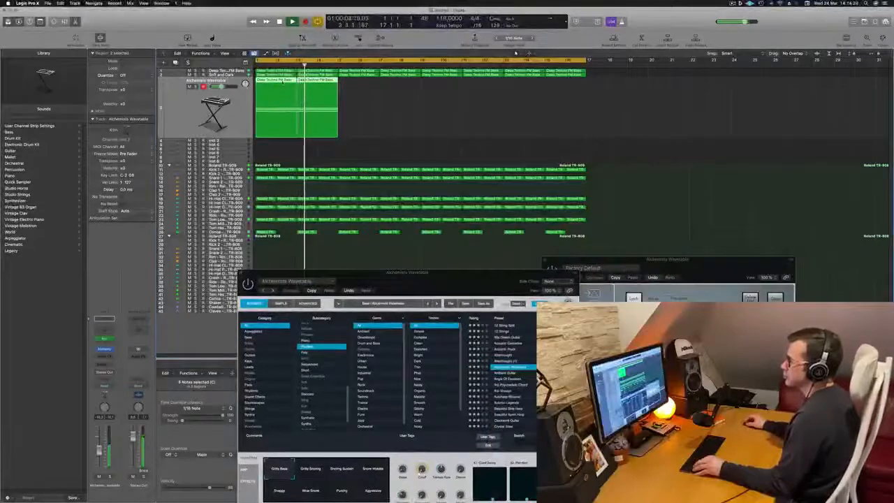
pyautogui.moveTo(286, 94); pyautogui.dragTo(370, 98)
pyautogui.moveTo(467, 108); pyautogui.dragTo(440, 93)
# - Audition the Alchemists Wavetable performance snapshots, including Snappy, Punchy and Aggressive
pyautogui.moveTo(451, 271); pyautogui.dragTo(506, 149)
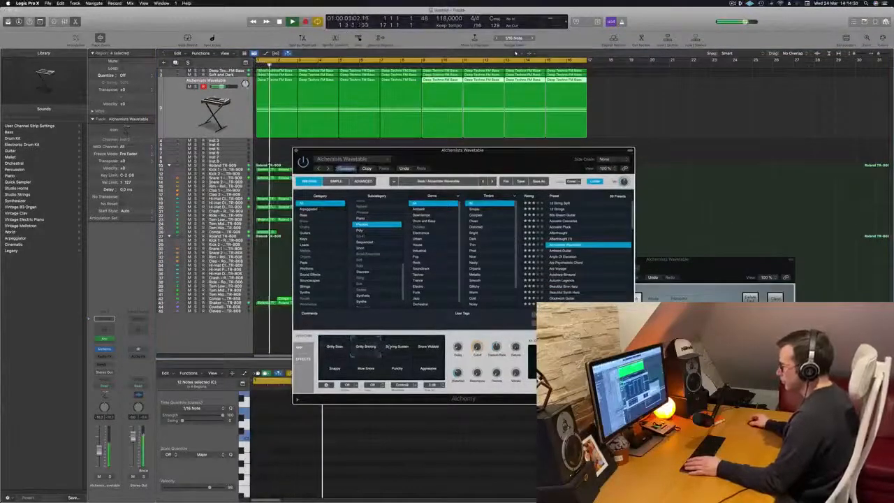
pyautogui.click(338, 370)
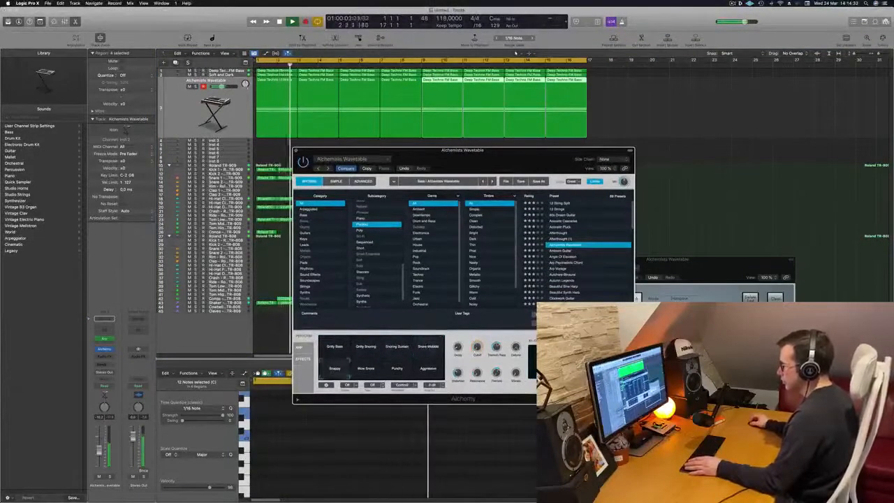
pyautogui.click(396, 372)
pyautogui.click(426, 370)
# - Load the Ambient Guitar preset in Alchemy and turn down its reverb
pyautogui.press('Down')
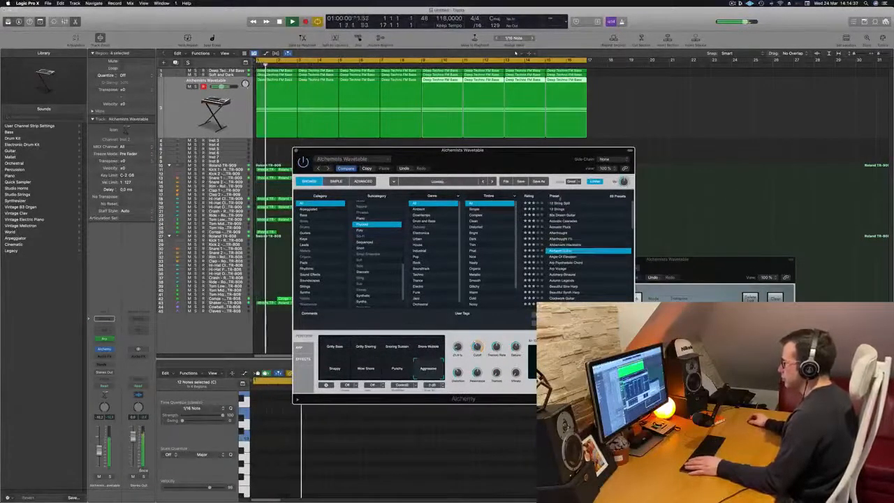
pyautogui.moveTo(499, 159); pyautogui.dragTo(517, 129)
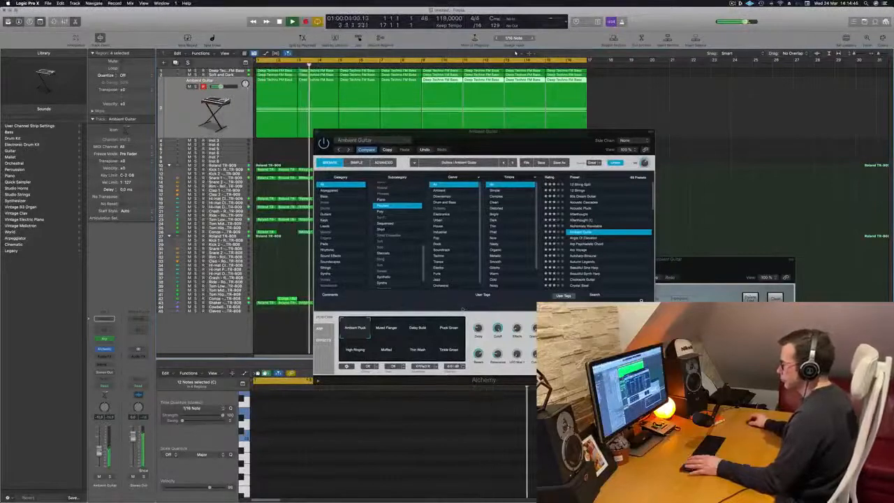
pyautogui.moveTo(479, 354); pyautogui.dragTo(478, 407)
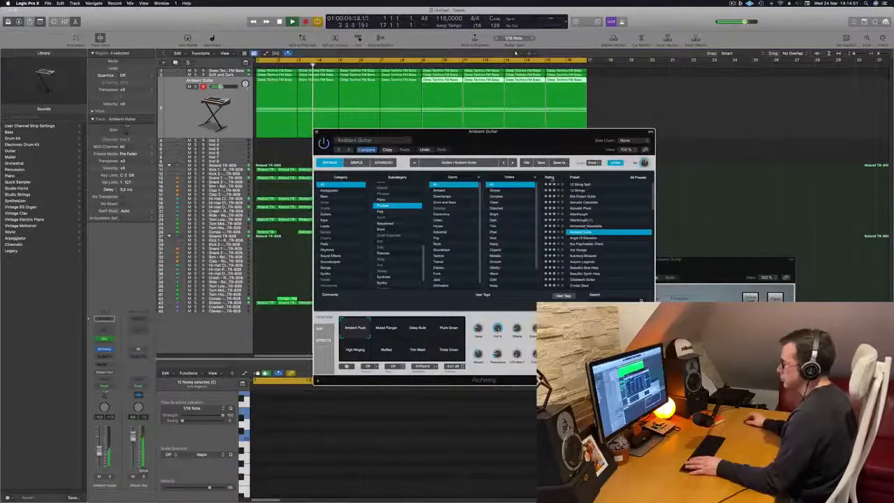
# - Load the Angle Of Elevation preset in Alchemy
pyautogui.moveTo(536, 136); pyautogui.dragTo(509, 104)
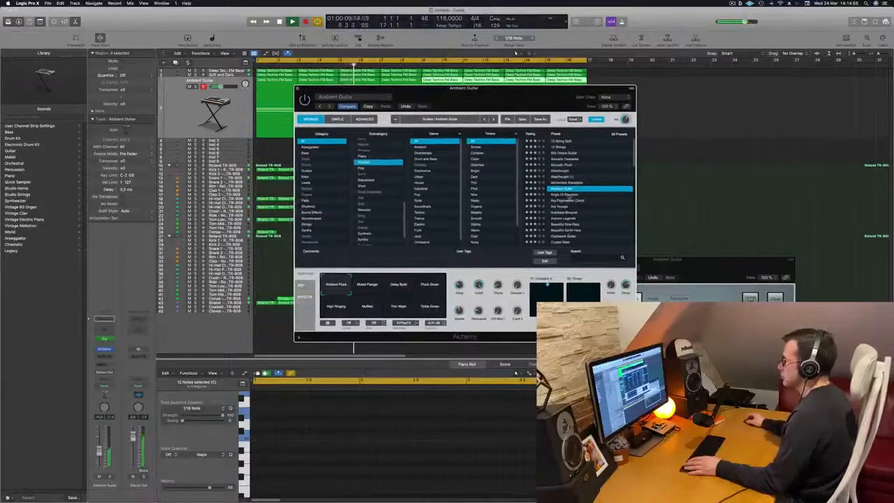
pyautogui.click(569, 196)
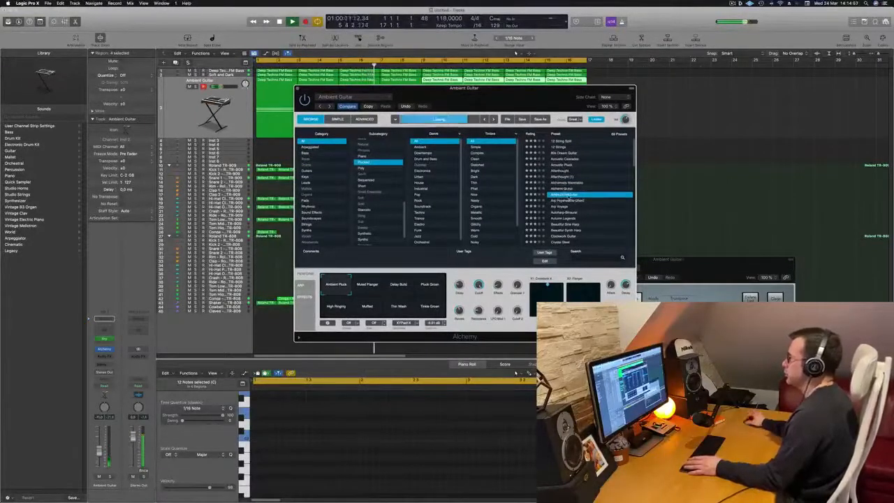
# - Audition the Arp Voyage, Autoharp-Binaural and Autumn Legends presets in Alchemy
pyautogui.click(559, 205)
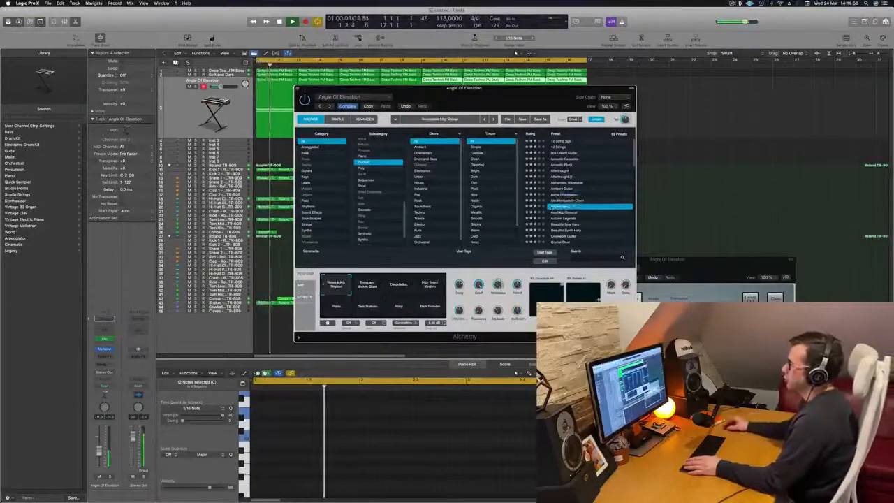
pyautogui.click(563, 212)
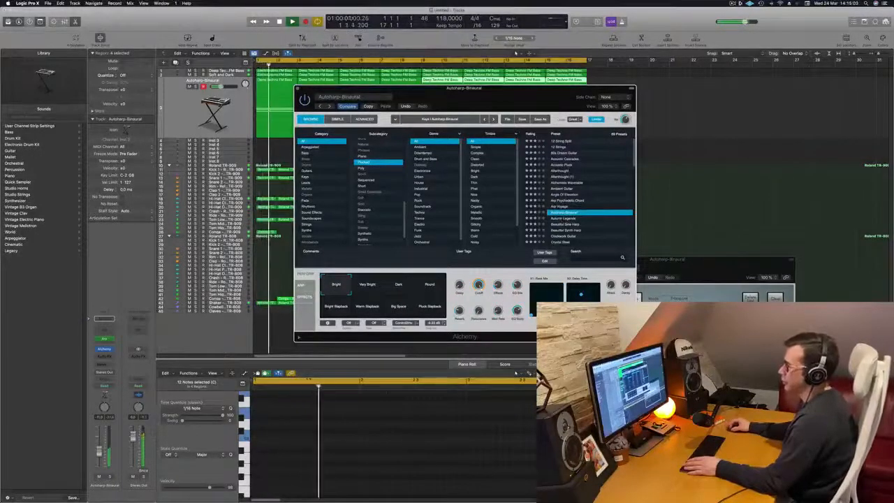
pyautogui.press('space')
pyautogui.press('space')
pyautogui.click(564, 219)
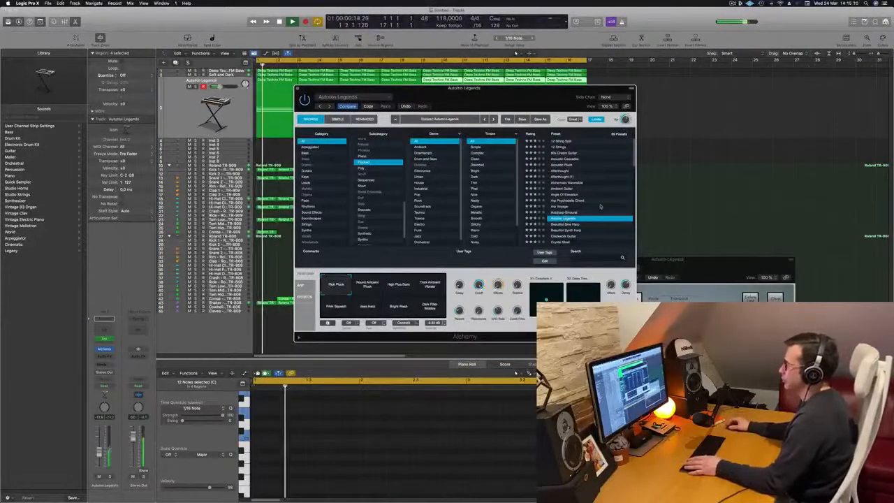
# - Audition the Autumn Legends performance snapshots, from Round Ambient Pluck through to Dark Filter Wobble
pyautogui.click(368, 285)
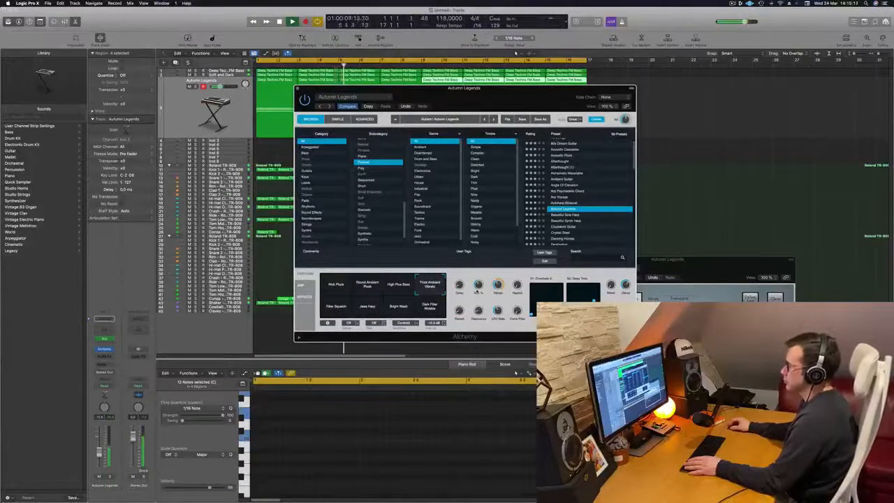
pyautogui.press('space')
pyautogui.click(336, 306)
pyautogui.click(367, 306)
pyautogui.click(399, 306)
pyautogui.click(429, 308)
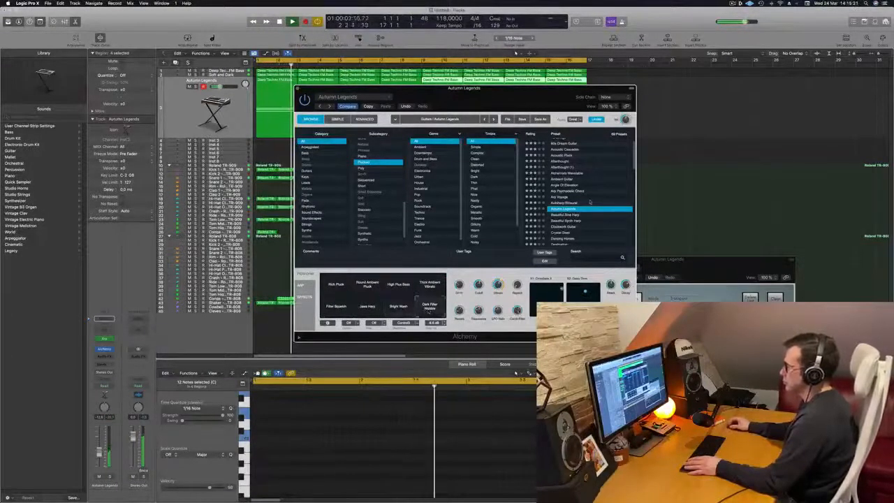
# - Audition the Beautiful Sine Harp, Beautiful Synth Harp, Clockwork Guitar and Crystal Steel presets in Alchemy
pyautogui.scroll(-3, 584, 181)
pyautogui.click(575, 184)
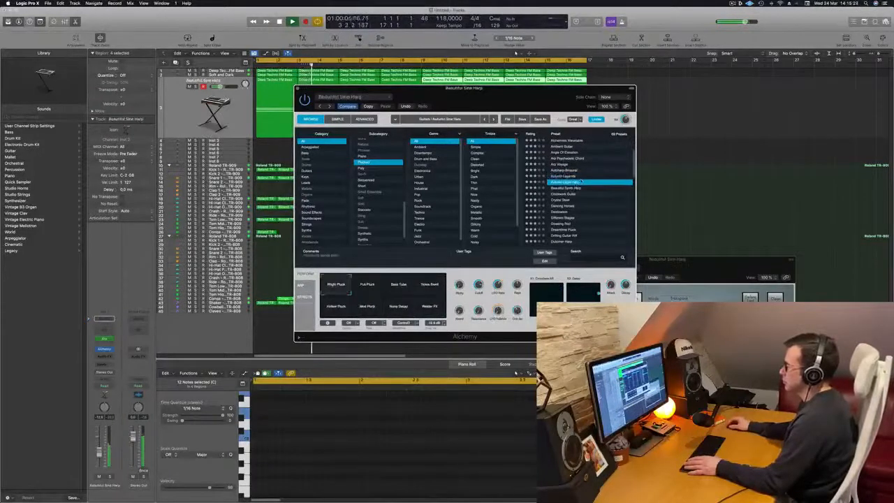
pyautogui.press('space')
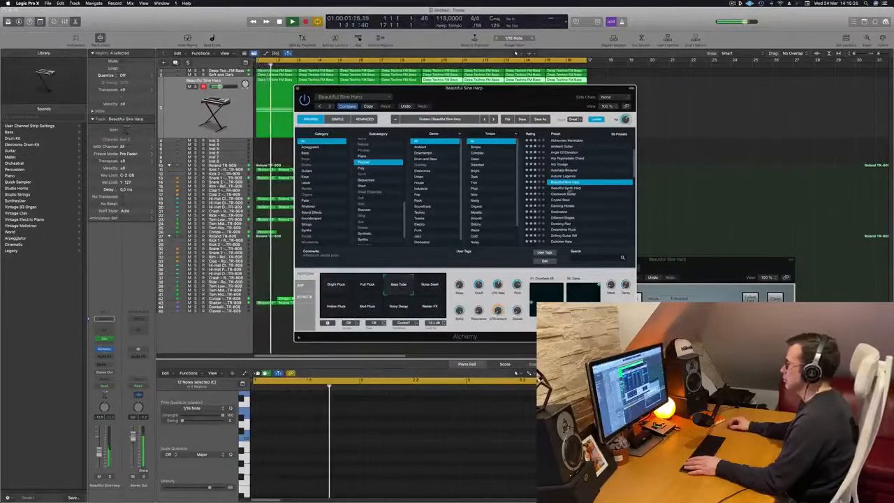
pyautogui.click(575, 188)
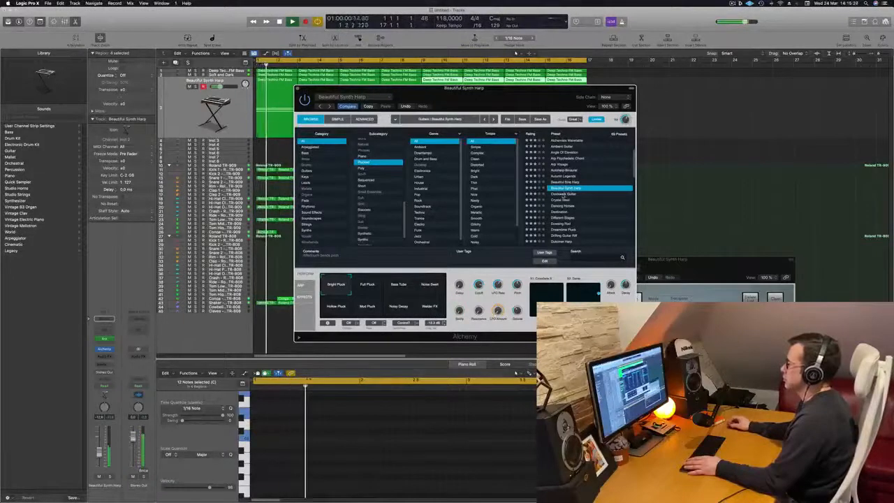
pyautogui.click(562, 194)
pyautogui.click(569, 200)
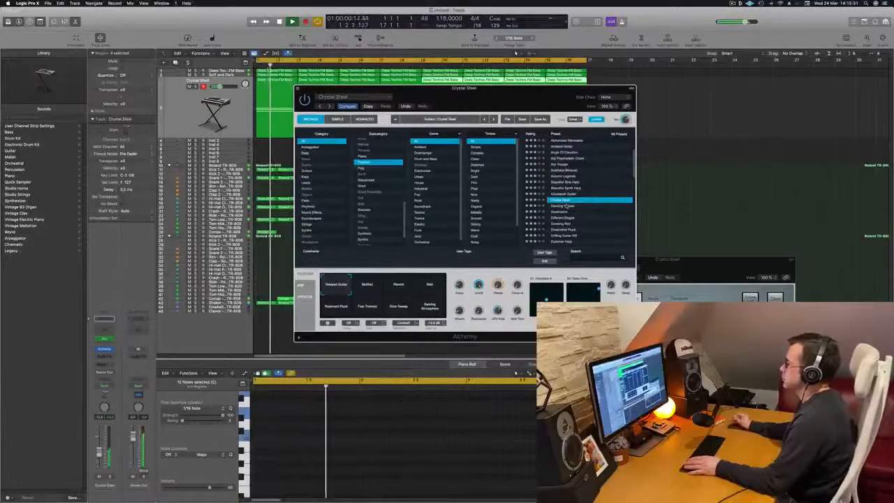
# - Continue through the plucked presets below Crystal Steel, trying Different Stages and loading Dreamtime Pluck
pyautogui.click(564, 206)
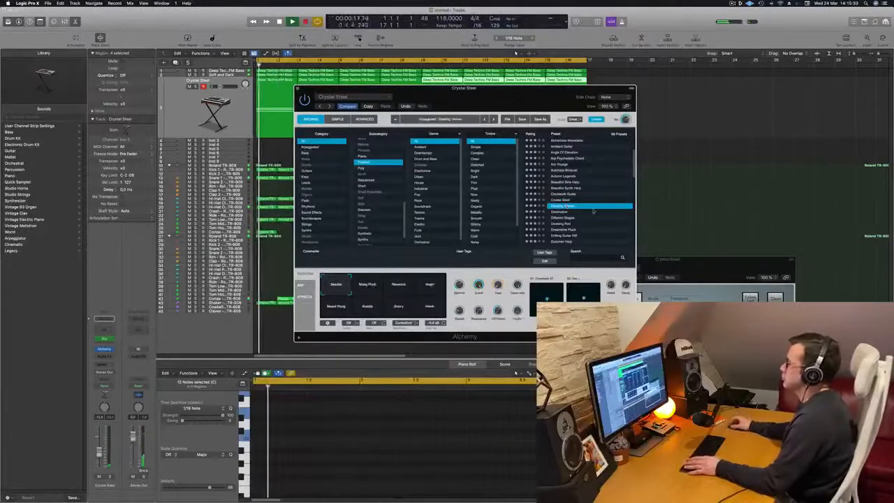
pyautogui.scroll(-1, 593, 209)
pyautogui.click(567, 196)
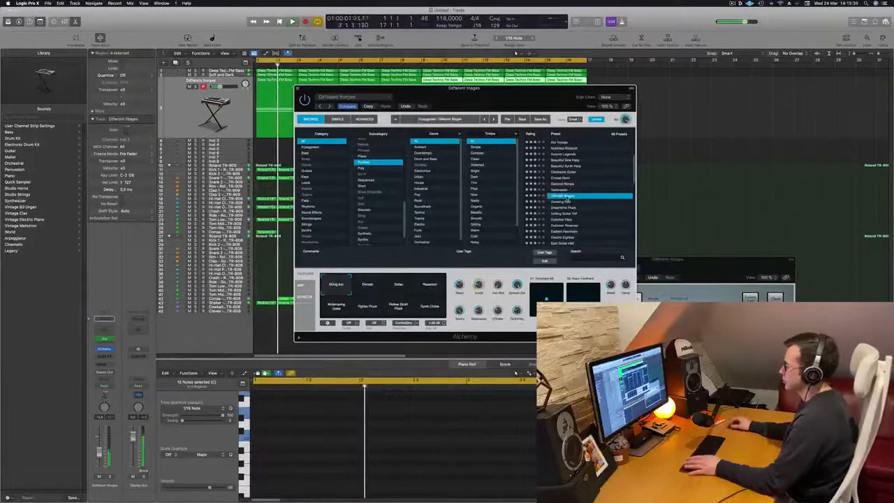
pyautogui.click(567, 207)
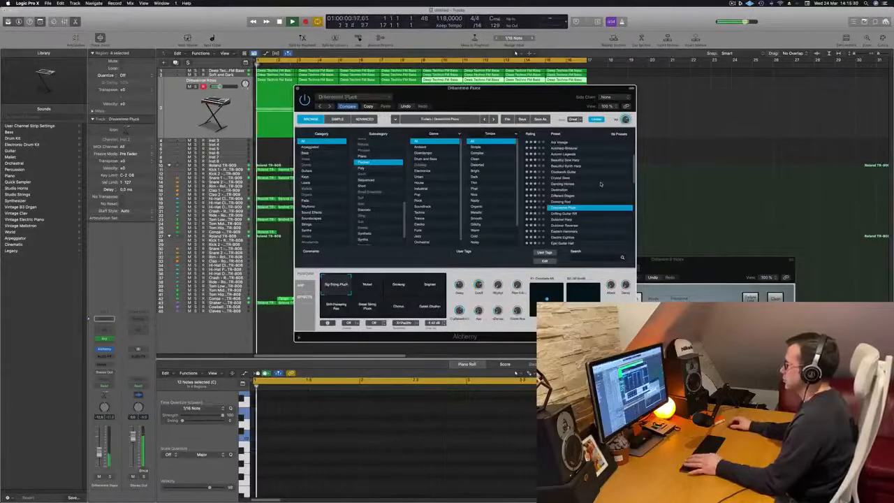
# - Audition the Dreamtime Pluck snapshots, including Muted and Gated Rhythm
pyautogui.moveTo(523, 96)
pyautogui.mouseDown()
pyautogui.moveTo(551, 103)
pyautogui.moveTo(528, 109)
pyautogui.mouseUp()
pyautogui.click(381, 303)
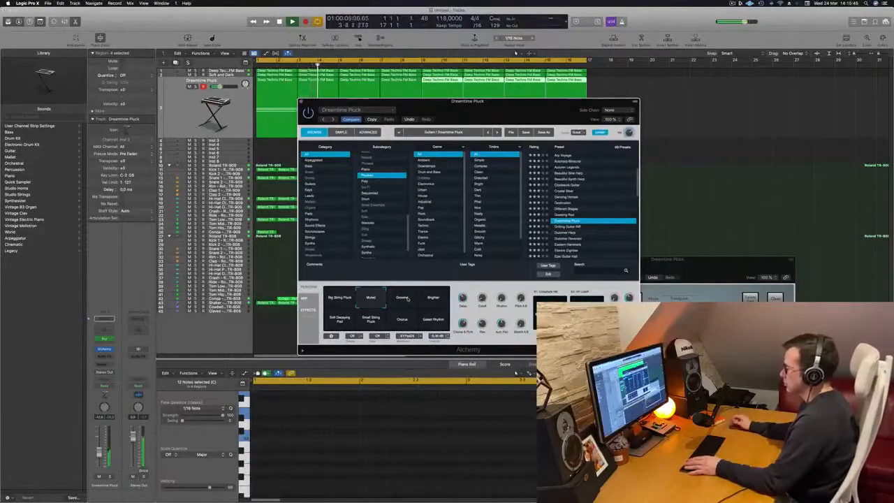
pyautogui.click(405, 299)
pyautogui.click(434, 319)
# - Try the Drifting Guitar Riff and Dulcimer Harp presets and load Eastern Hammers in Alchemy
pyautogui.click(564, 227)
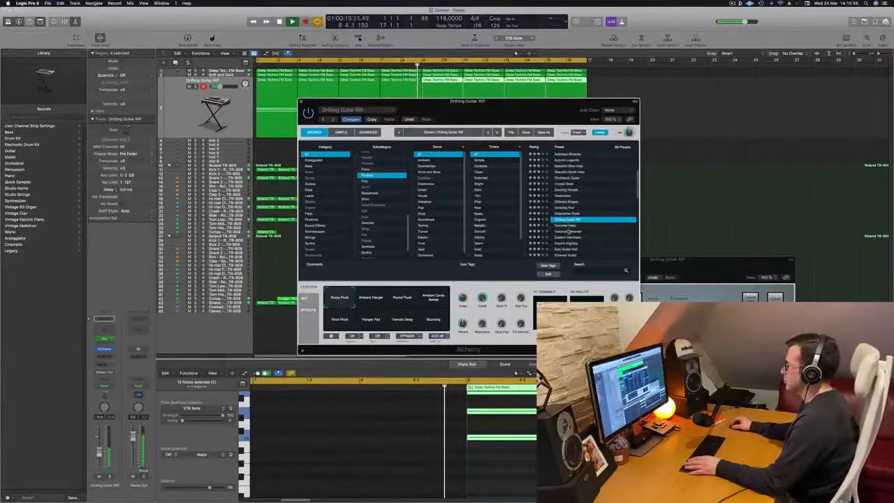
pyautogui.click(570, 225)
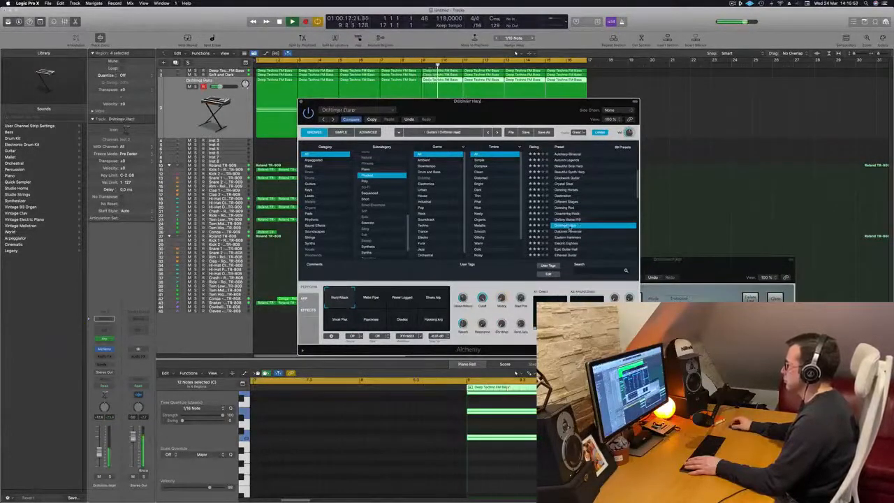
pyautogui.click(569, 222)
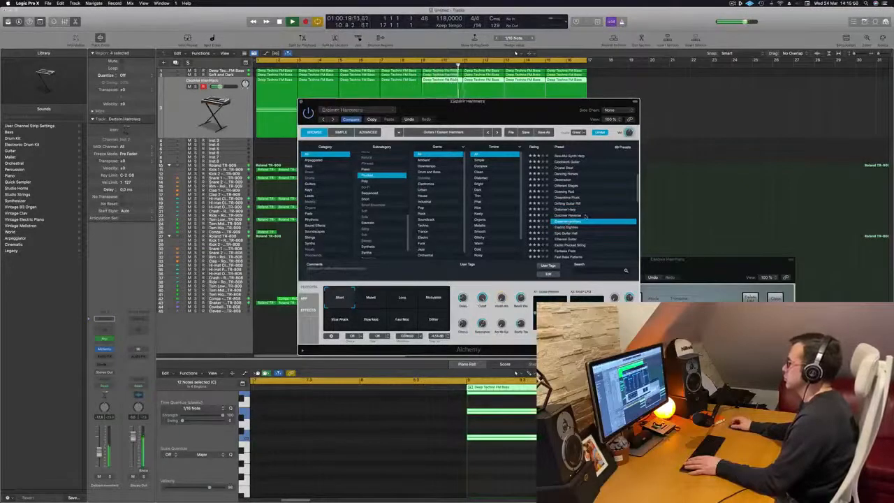
# - Audition the Long, Modulated and Slow Attack snapshots of Eastern Hammers
pyautogui.scroll(-2, 585, 217)
pyautogui.click(432, 299)
pyautogui.click(403, 299)
pyautogui.click(432, 298)
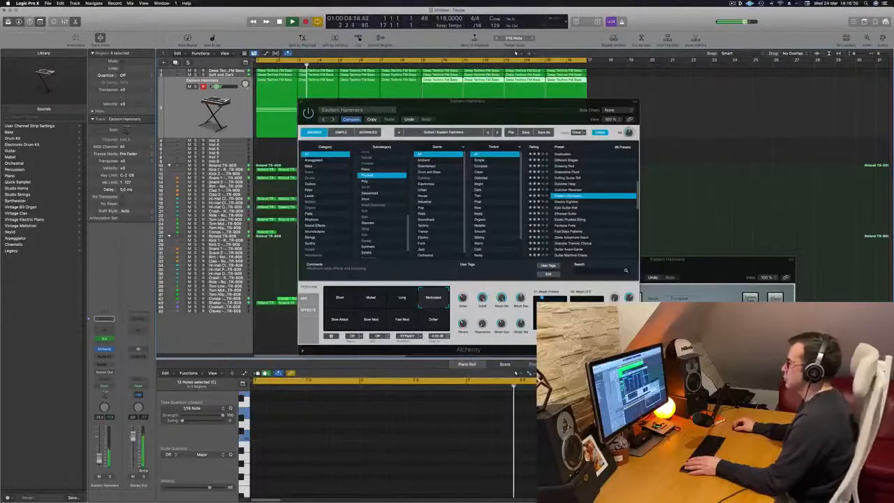
pyautogui.click(339, 321)
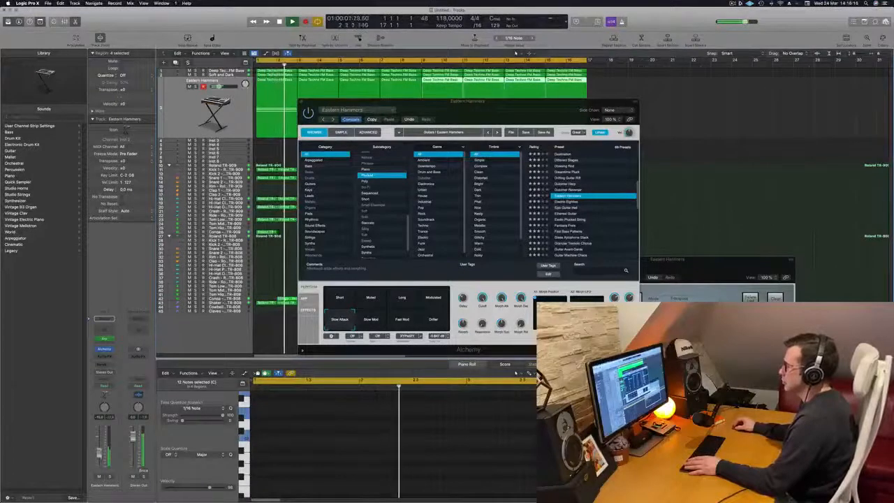
# - Choose the Slow Mod snapshot of Eastern Hammers and turn down its cutoff
pyautogui.click(373, 320)
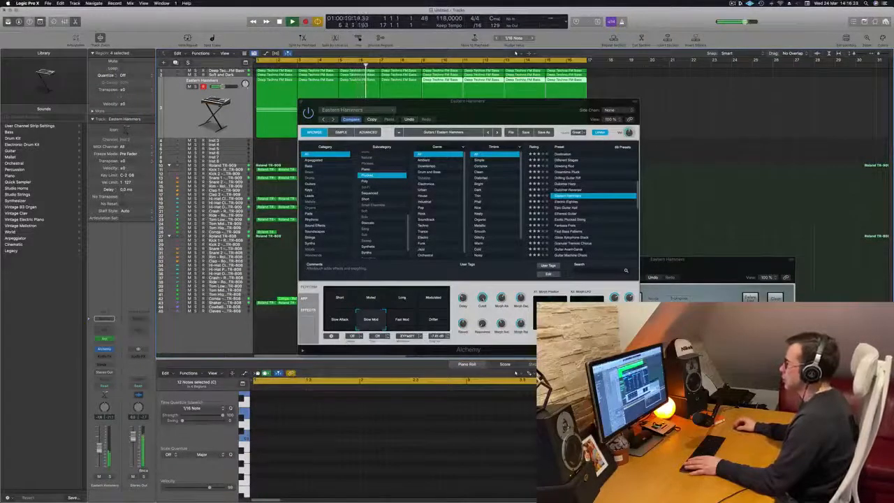
pyautogui.moveTo(513, 108); pyautogui.dragTo(463, 110)
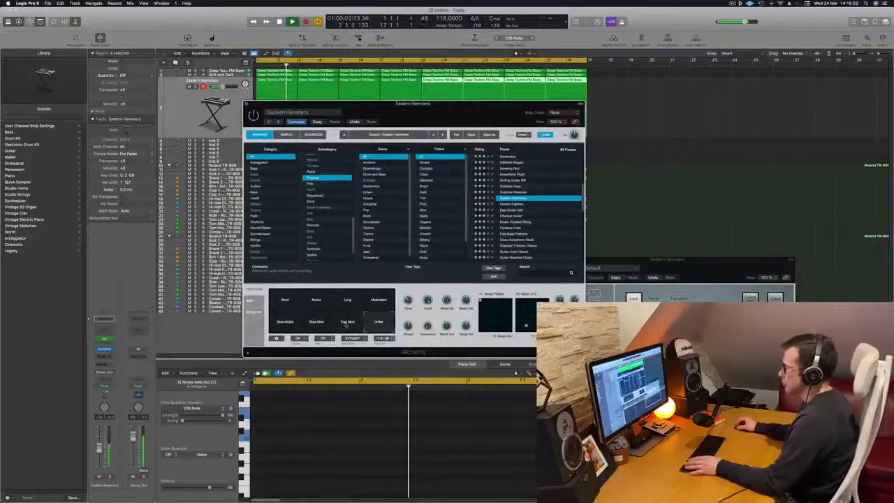
pyautogui.click(316, 323)
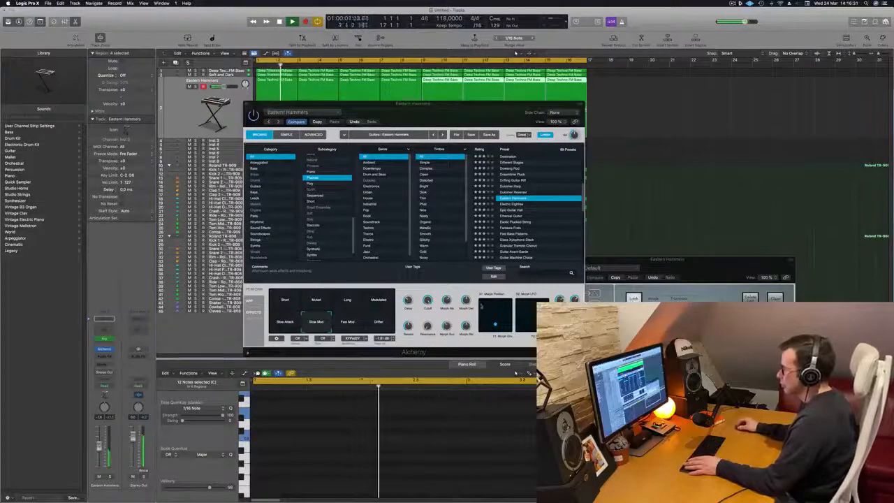
pyautogui.moveTo(427, 301); pyautogui.dragTo(427, 312)
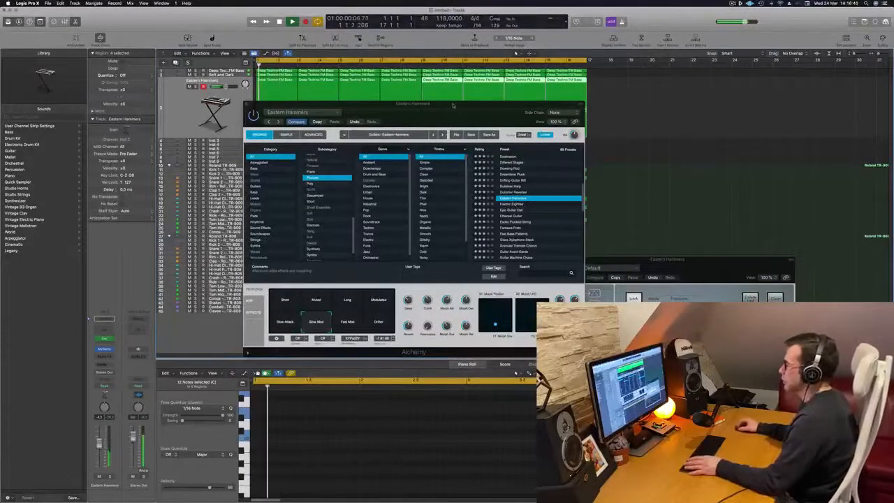
pyautogui.moveTo(455, 105); pyautogui.dragTo(655, 115)
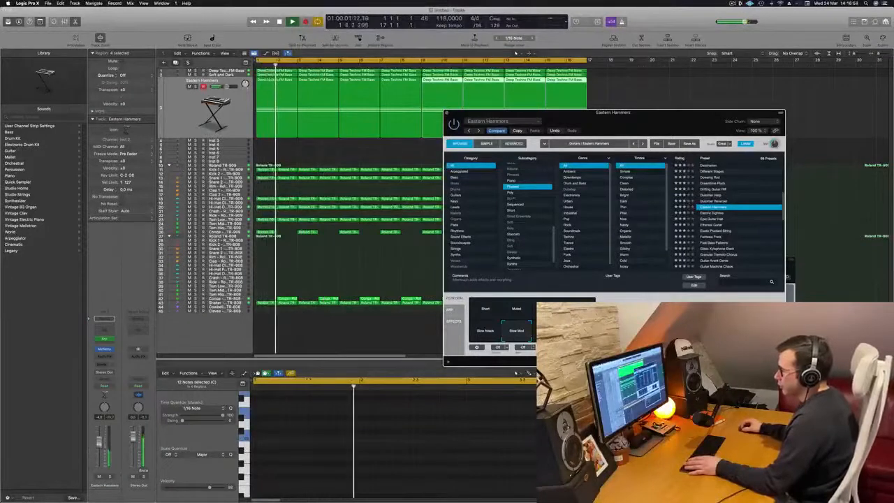
# - Add a send from the Eastern Hammers track to the ChromaVerb bus on Aux 7 and raise the send level
pyautogui.click(104, 364)
pyautogui.moveTo(104, 372)
pyautogui.click(162, 327)
pyautogui.press('space')
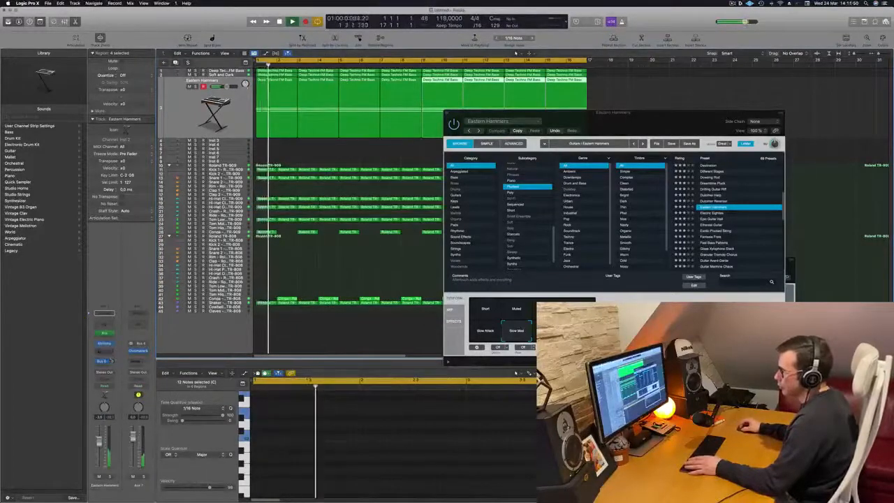
pyautogui.moveTo(112, 361); pyautogui.dragTo(114, 354)
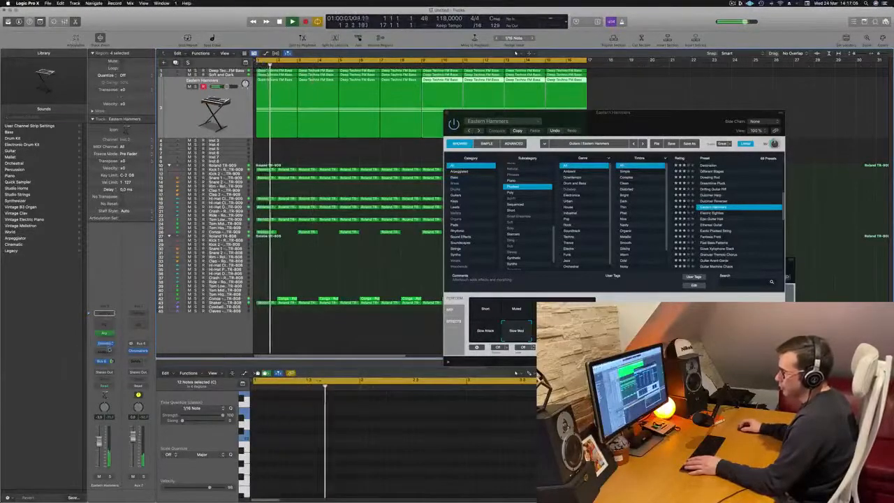
# - Insert a Compressor after Alchemy on the Eastern Hammers track
pyautogui.click(106, 344)
pyautogui.moveTo(122, 376)
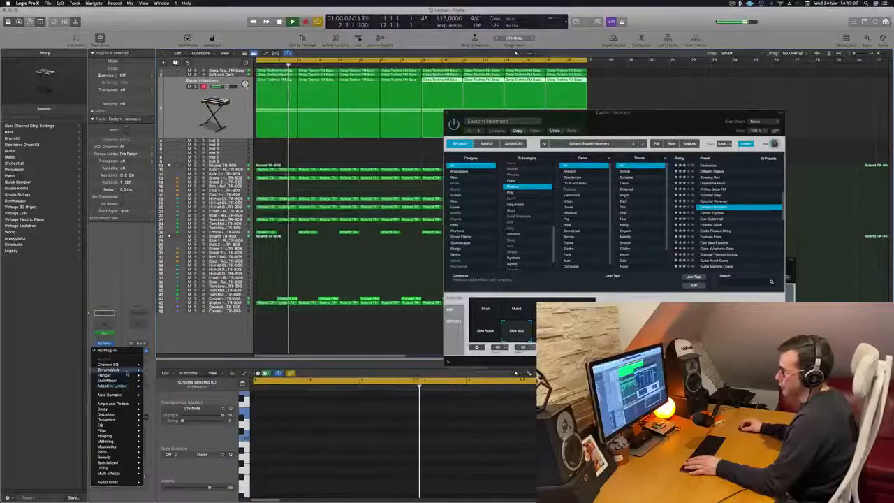
pyautogui.moveTo(115, 419)
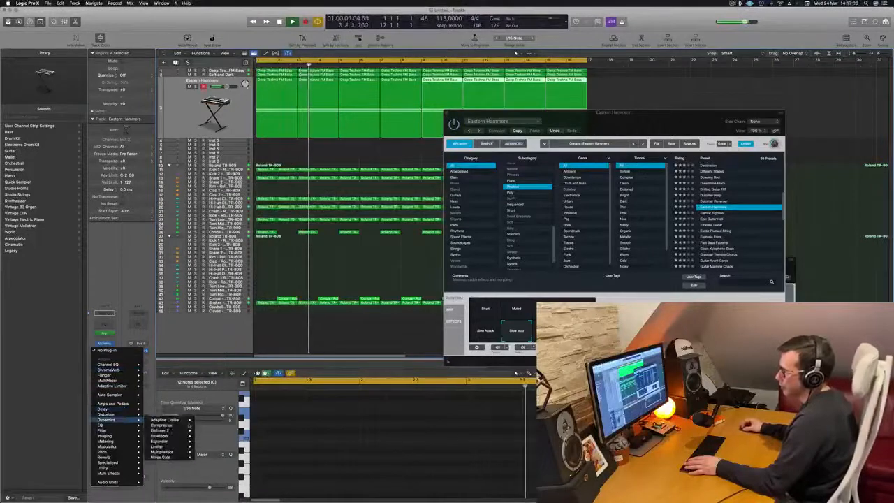
pyautogui.click(208, 424)
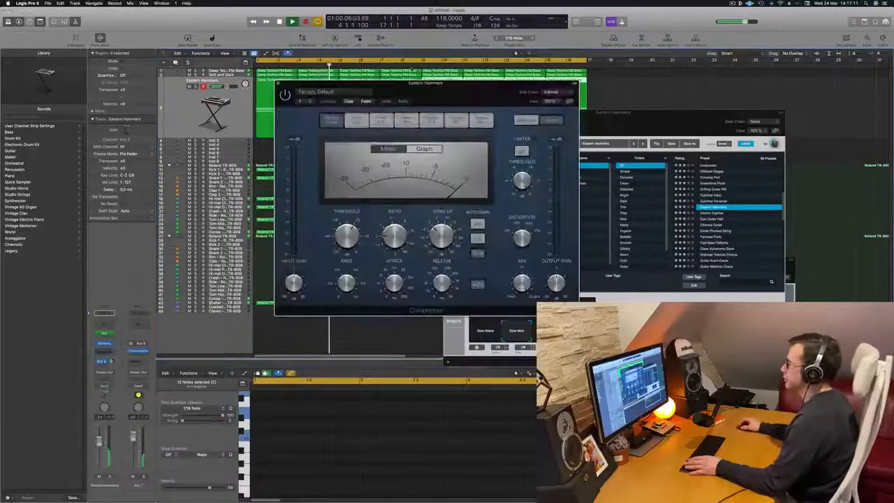
# - Set the Compressor's side chain source to the Roland TR-909 Kick 1 track (Inst 9)
pyautogui.click(551, 91)
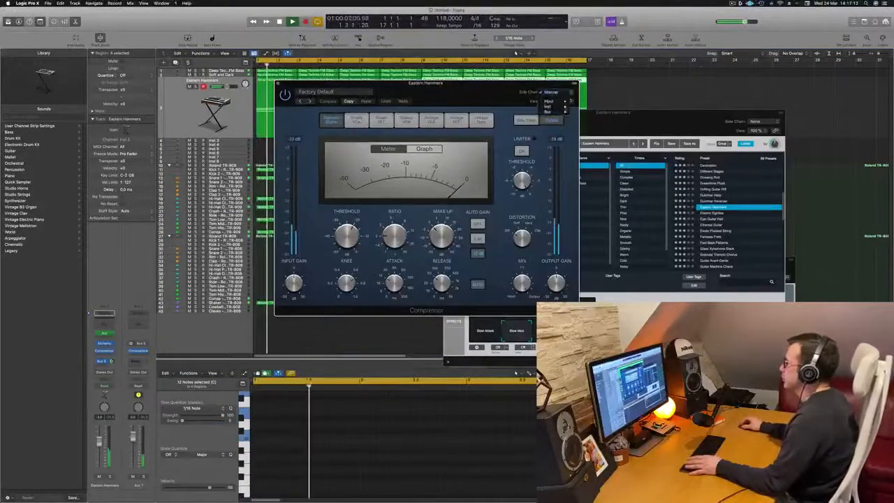
pyautogui.moveTo(562, 106)
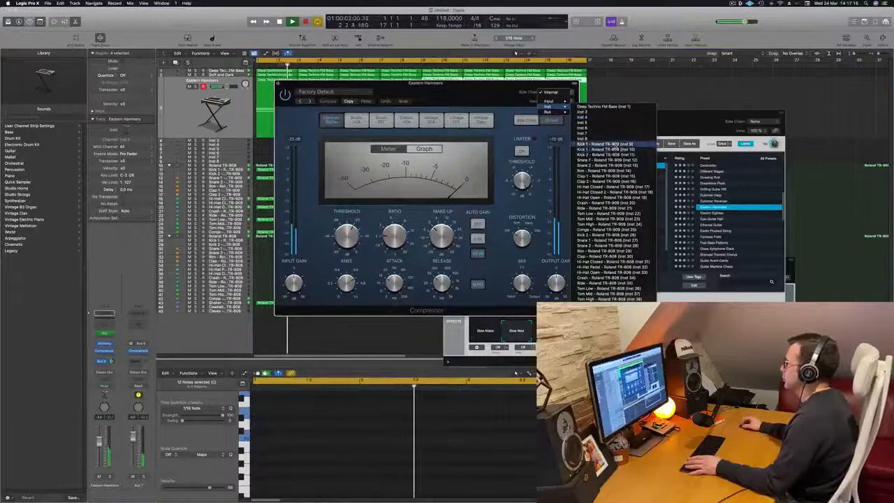
pyautogui.click(605, 144)
pyautogui.moveTo(499, 83); pyautogui.dragTo(566, 86)
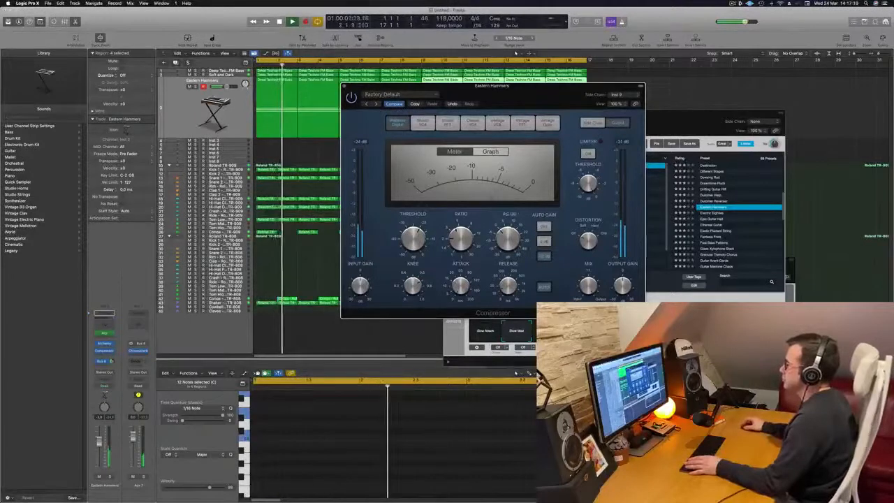
# - Adjust the Compressor's threshold, close the plug-in and slightly lower the Eastern Hammers track volume
pyautogui.press('Return')
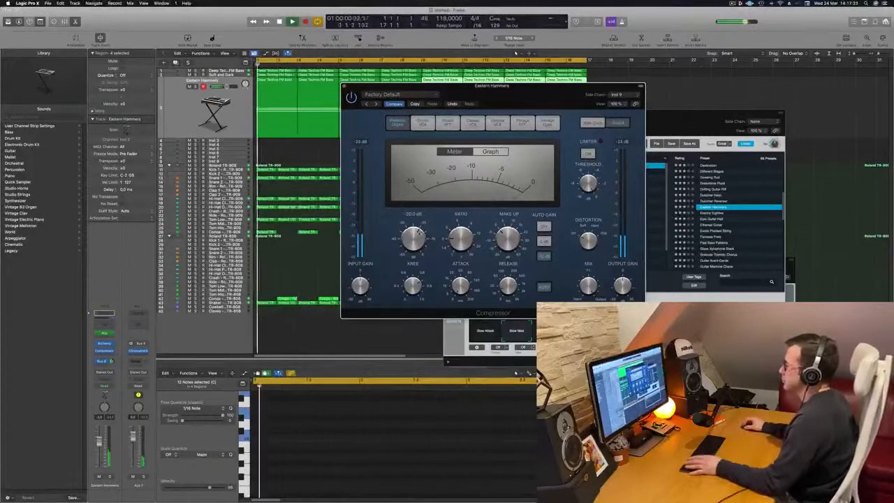
pyautogui.moveTo(413, 238); pyautogui.dragTo(416, 239)
pyautogui.press('Return')
pyautogui.click(344, 86)
pyautogui.press('Return')
pyautogui.moveTo(98, 441); pyautogui.dragTo(98, 443)
pyautogui.press('Return')
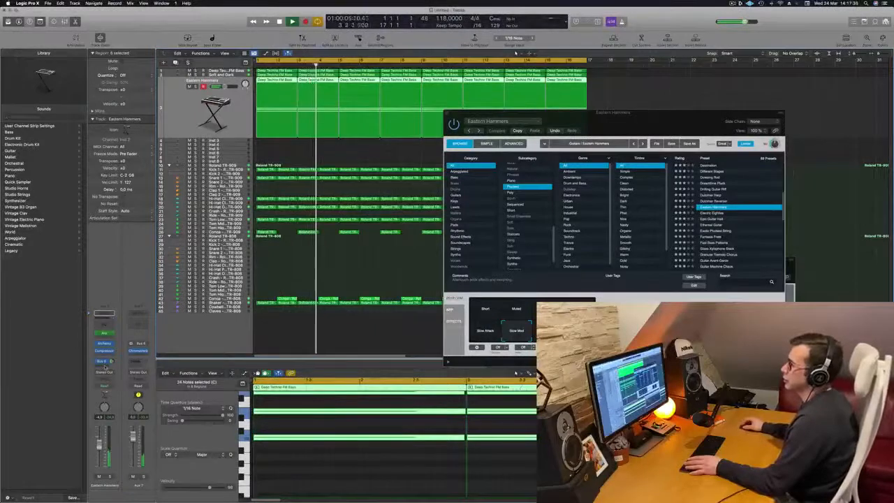
# - Add a second send from the Eastern Hammers track to Bus 8 (Aux 8) and restart playback from the beginning
pyautogui.click(104, 363)
pyautogui.moveTo(111, 373)
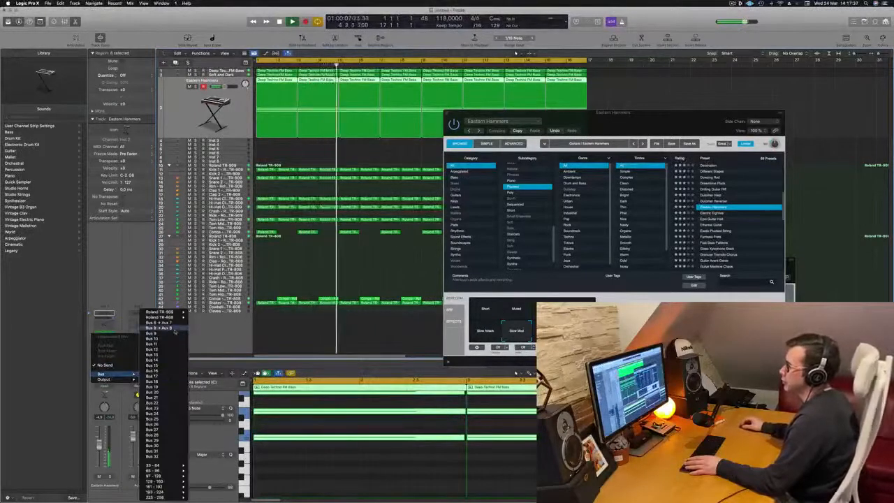
pyautogui.click(174, 329)
pyautogui.press('Return')
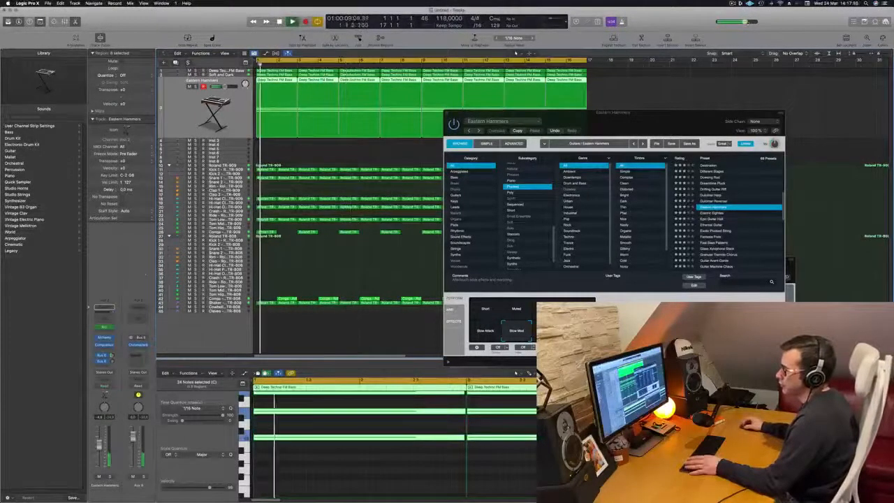
# - Adjust the Eastern Hammers track's second bus send, check the track in solo, and close its Alchemy window
pyautogui.moveTo(112, 361); pyautogui.dragTo(112, 357)
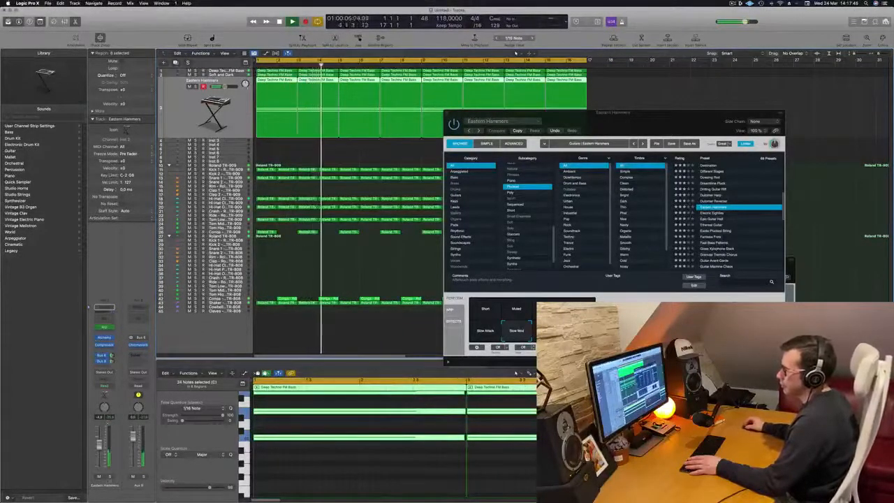
pyautogui.click(109, 476)
pyautogui.click(109, 477)
pyautogui.press('Return')
pyautogui.moveTo(455, 116); pyautogui.dragTo(358, 130)
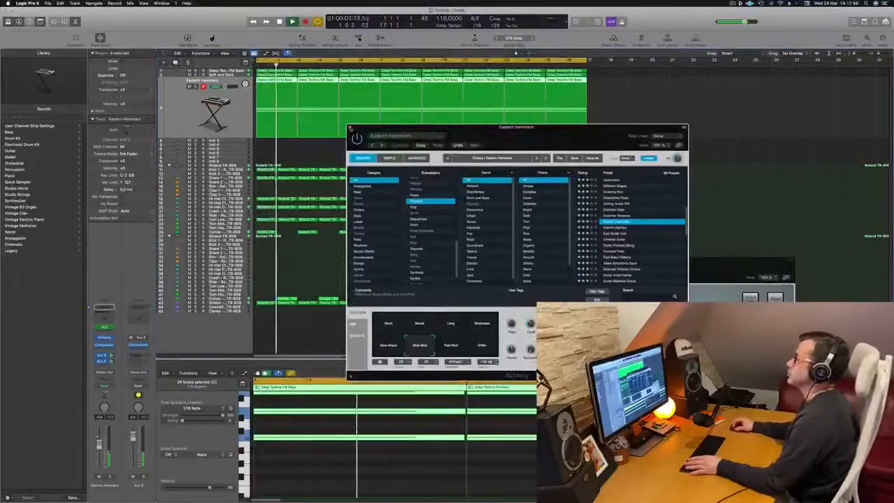
pyautogui.click(350, 127)
pyautogui.press('Return')
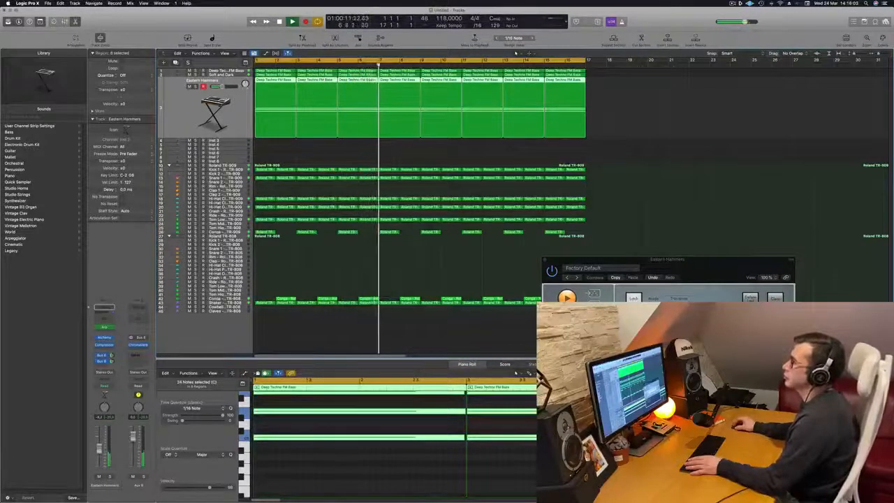
pyautogui.press('Return')
# - Select the Inst 3 track, add a send to Bus 9 and restart playback from the beginning
pyautogui.press('Down')
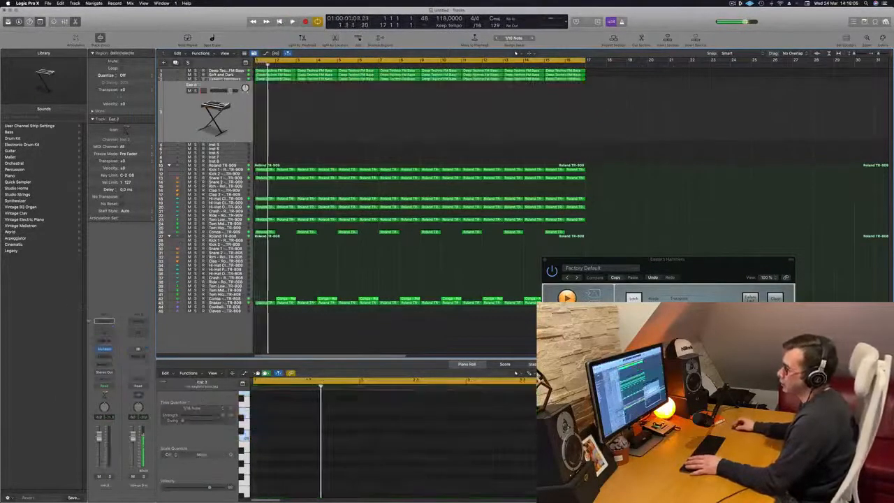
pyautogui.click(103, 367)
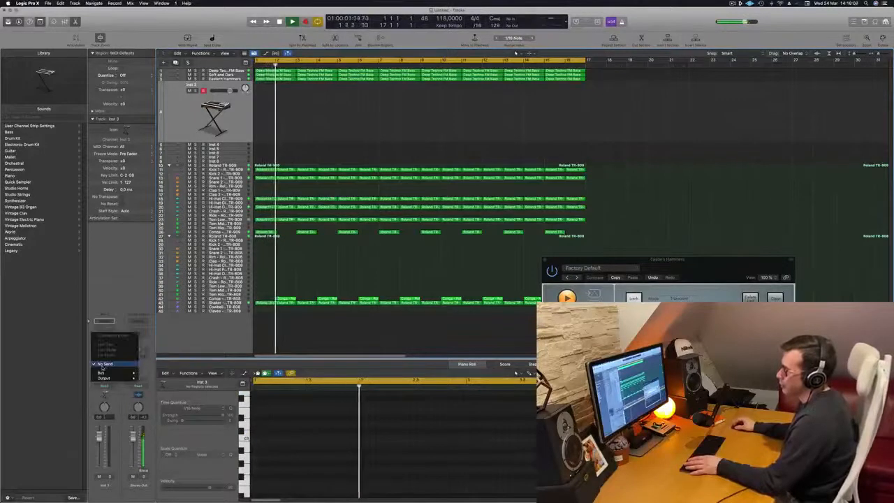
pyautogui.moveTo(116, 372)
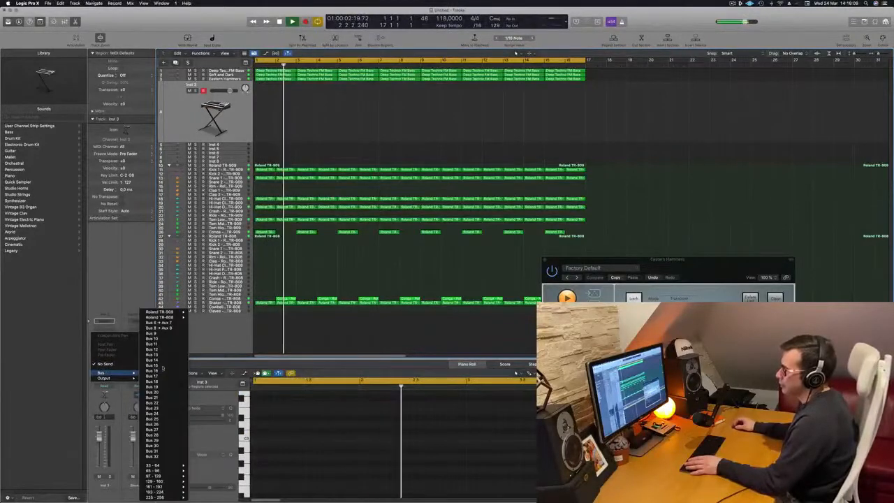
pyautogui.click(155, 333)
pyautogui.press('Return')
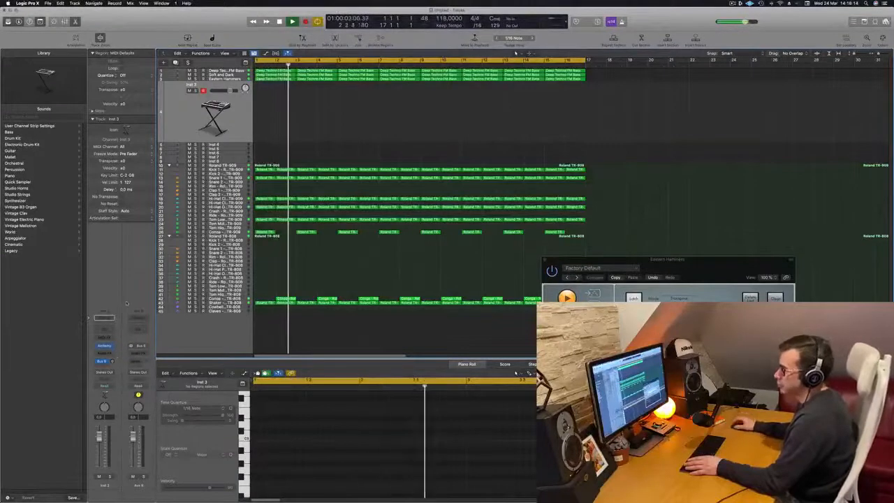
# - Insert a SilverVerb on the Aux 9 channel, load its grandiose preset and close the plug-in
pyautogui.click(139, 353)
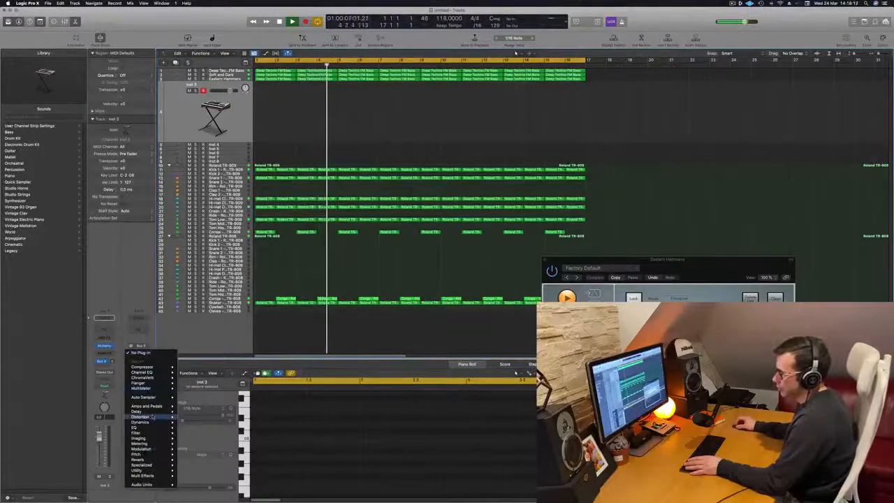
pyautogui.moveTo(139, 460)
pyautogui.moveTo(196, 470)
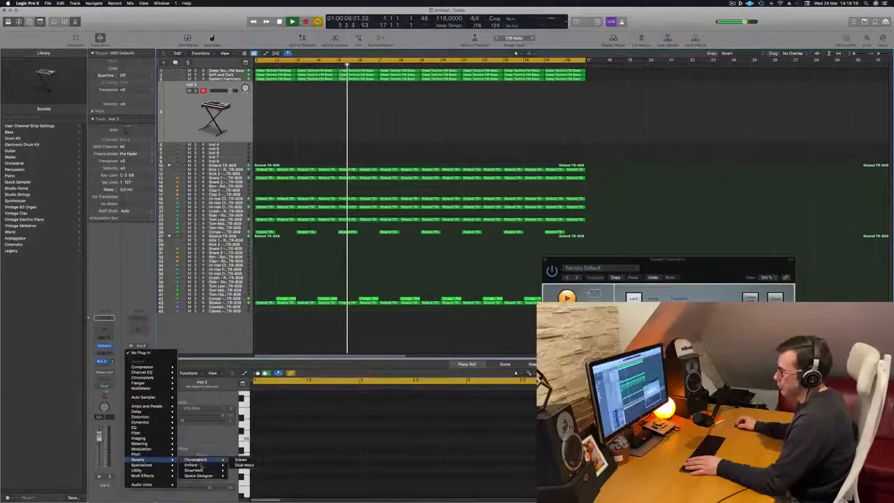
pyautogui.click(240, 472)
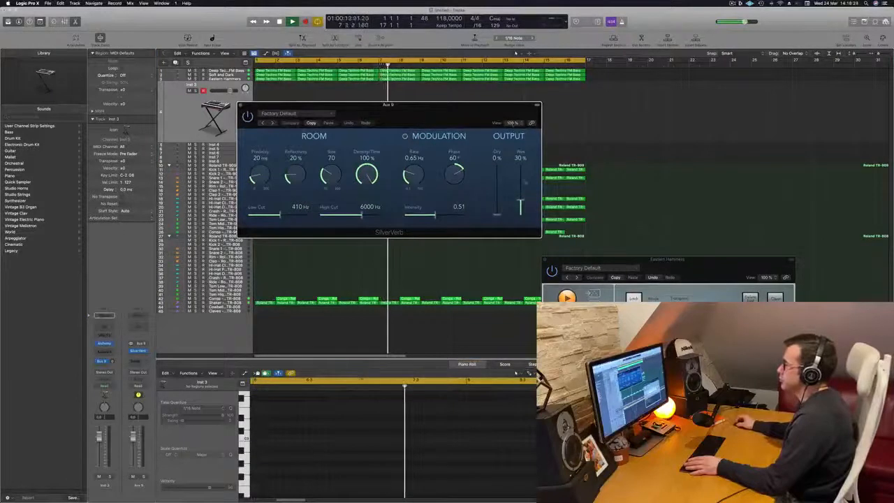
pyautogui.click(299, 113)
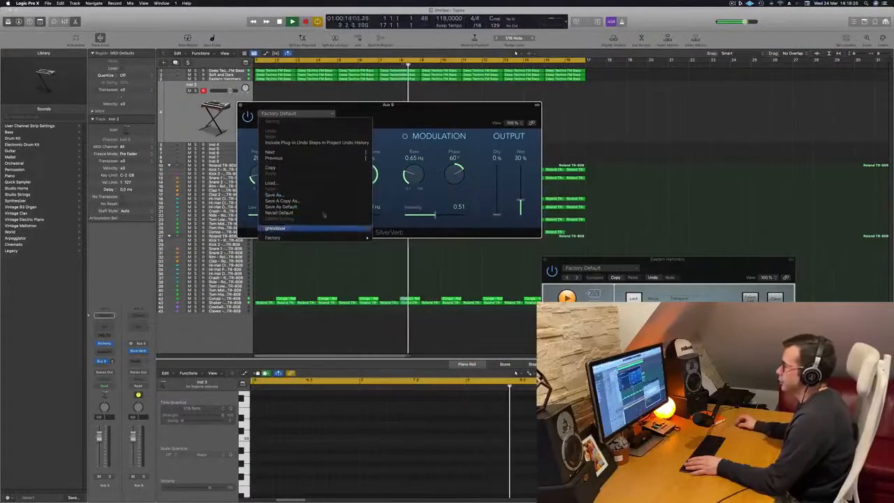
pyautogui.click(293, 228)
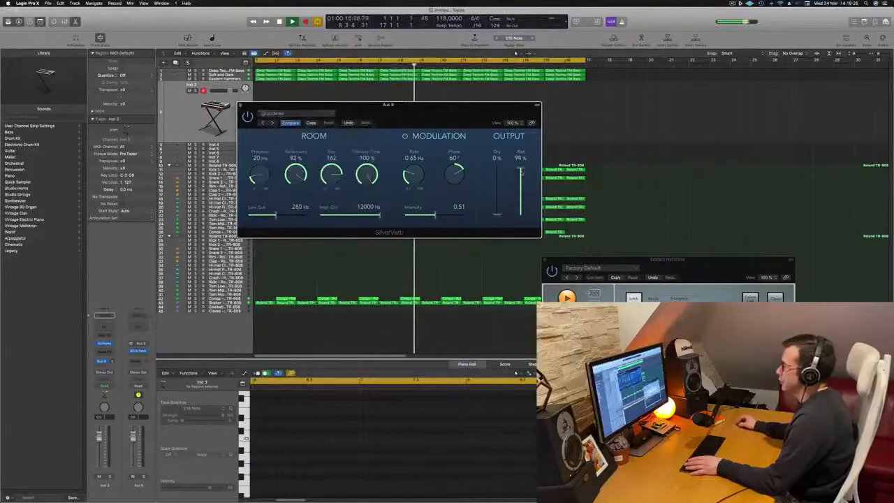
pyautogui.click(242, 106)
# - Restart playback and lower the Inst 3 track's volume
pyautogui.press('space')
pyautogui.press('space')
pyautogui.moveTo(99, 435); pyautogui.dragTo(99, 447)
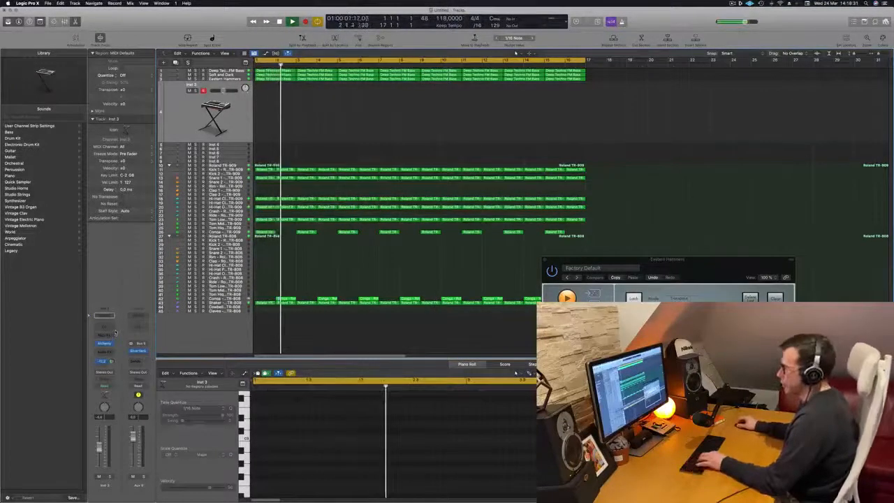
# - Open the Musical Typing keyboard and play test notes on the Inst 3 track over the loop
pyautogui.press('f')
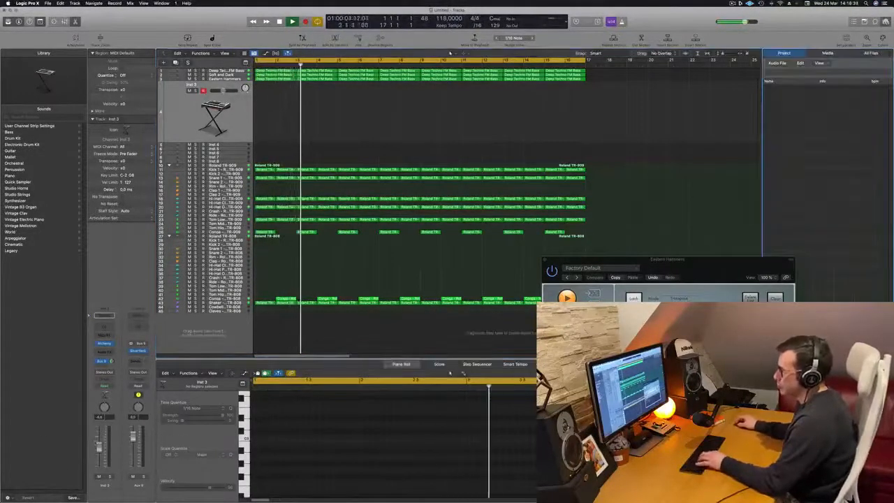
pyautogui.press('h')
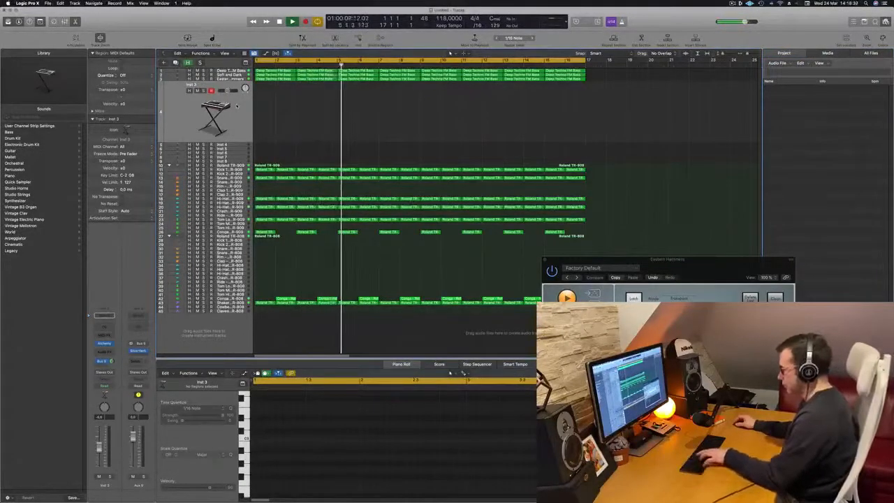
pyautogui.press('super+k')
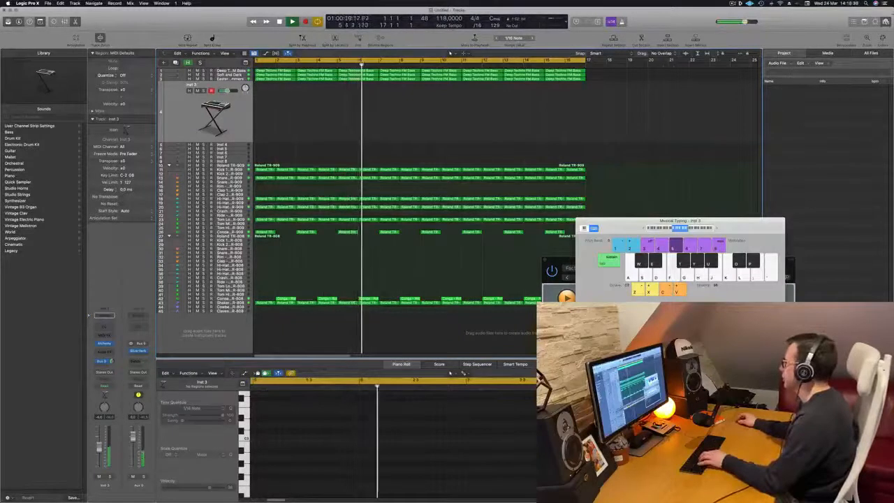
pyautogui.press('f')
pyautogui.press('f')
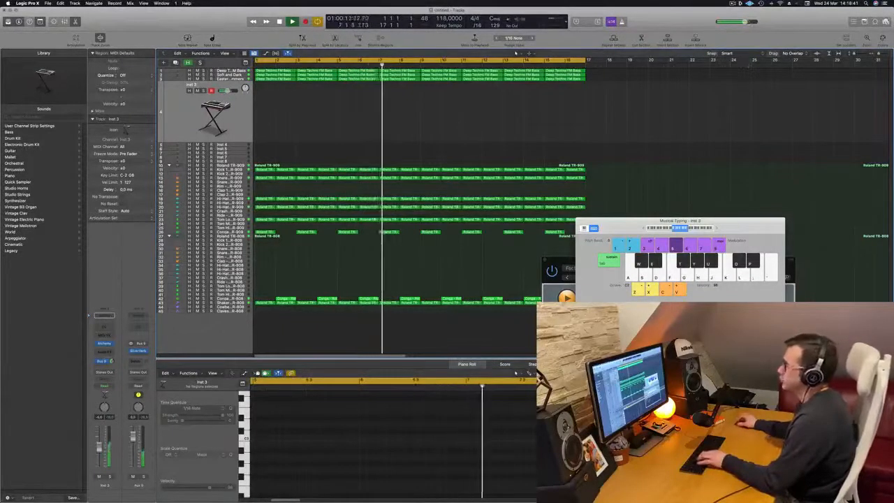
pyautogui.press('j')
pyautogui.press('l')
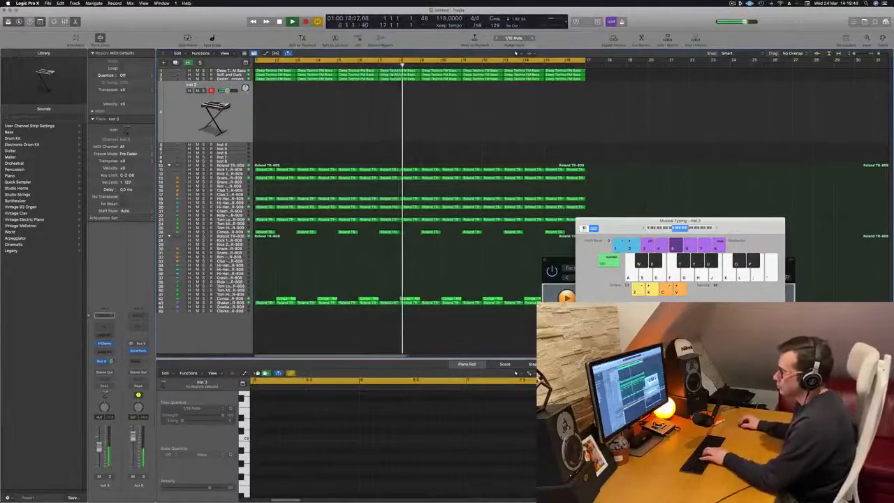
# - Open Alchemy on Inst 3 and audition its Motion Pad and Synth Pluck variations, adjusting the track volume
pyautogui.click(105, 343)
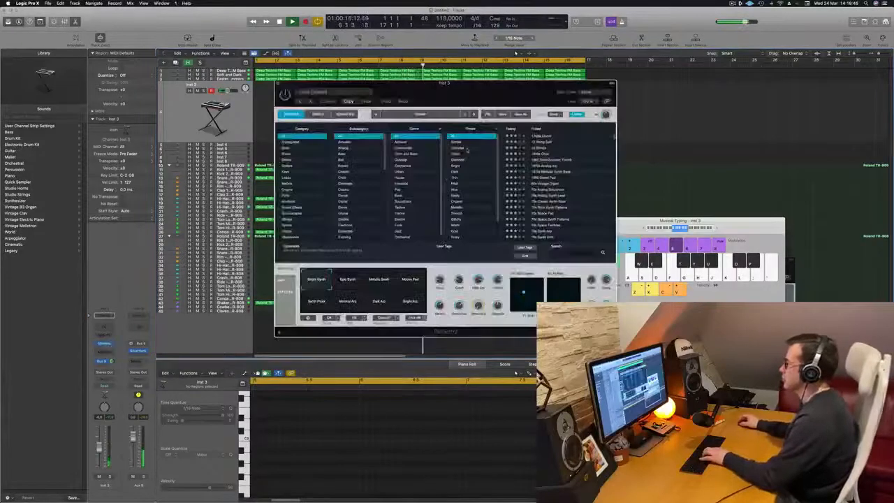
pyautogui.moveTo(390, 83); pyautogui.dragTo(403, 89)
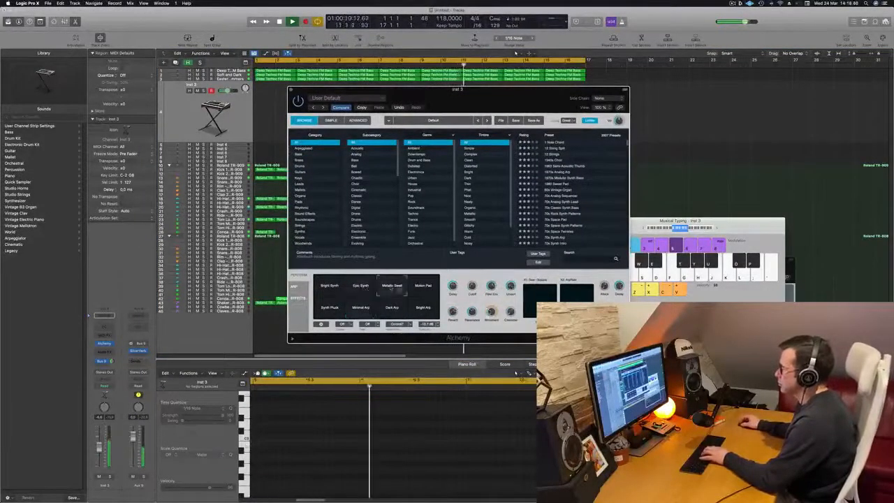
pyautogui.click(422, 289)
pyautogui.click(327, 308)
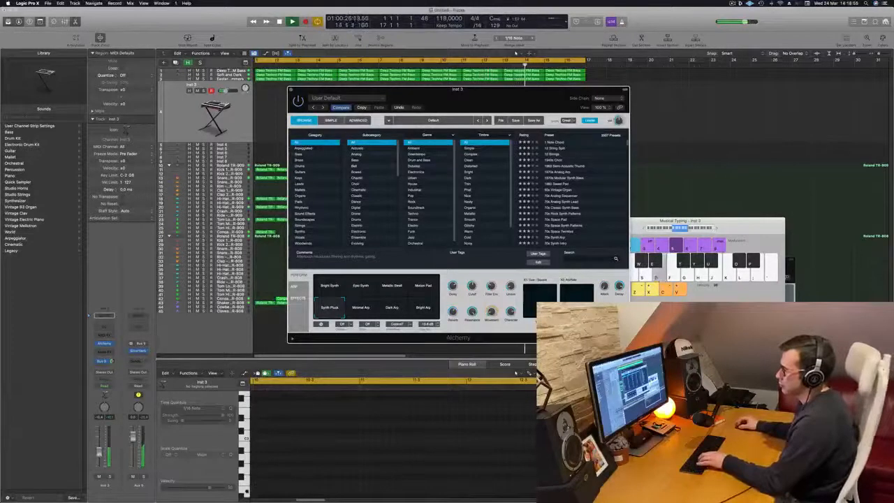
pyautogui.moveTo(100, 460); pyautogui.dragTo(101, 462)
pyautogui.press('f')
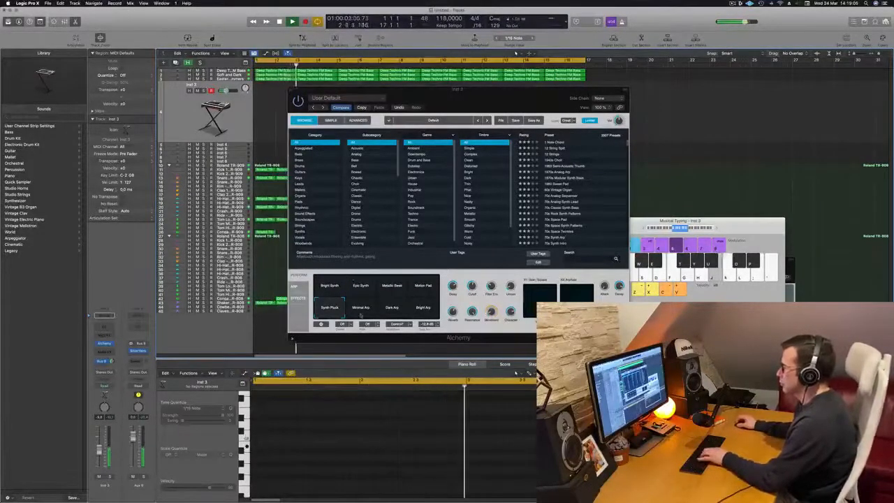
pyautogui.click(365, 311)
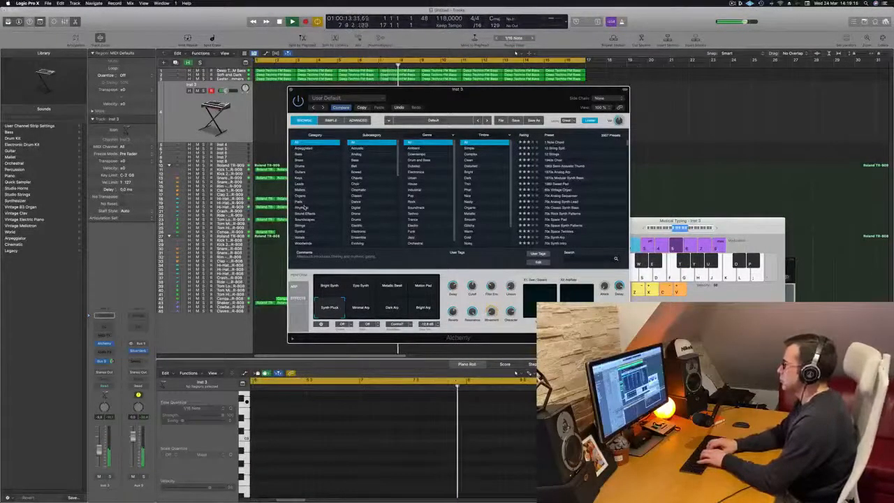
pyautogui.press("'")
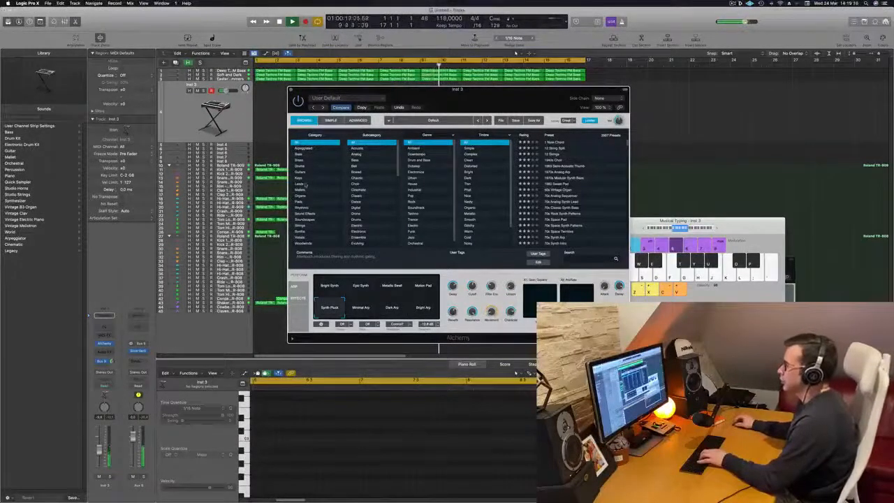
# - Filter Alchemy's presets to Mallets and audition the Aqua Mallet and Baroque presets
pyautogui.click(305, 184)
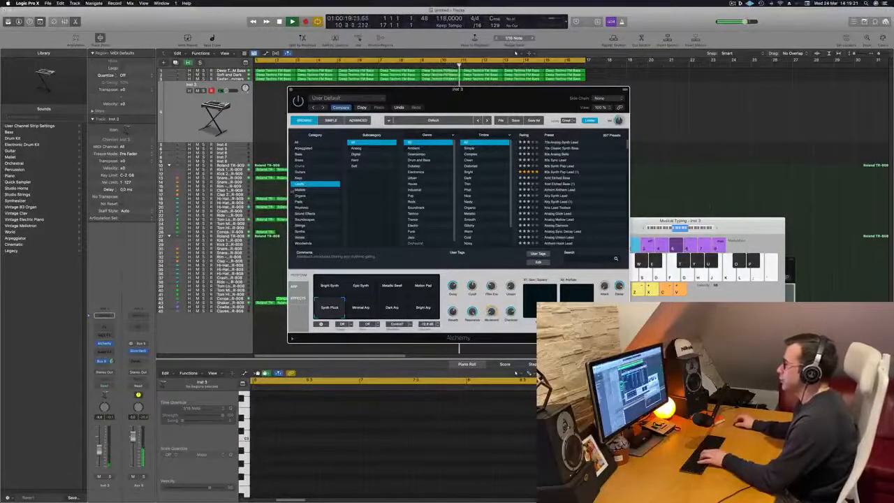
pyautogui.click(294, 190)
pyautogui.click(553, 160)
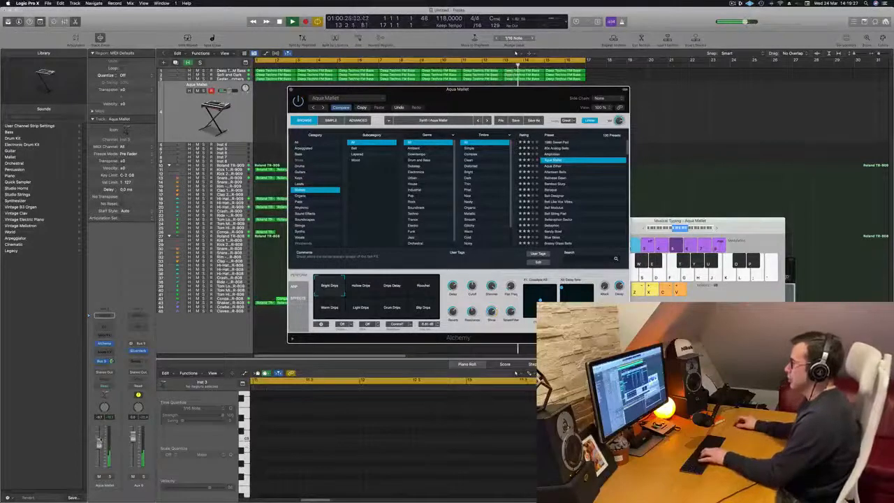
pyautogui.click(553, 190)
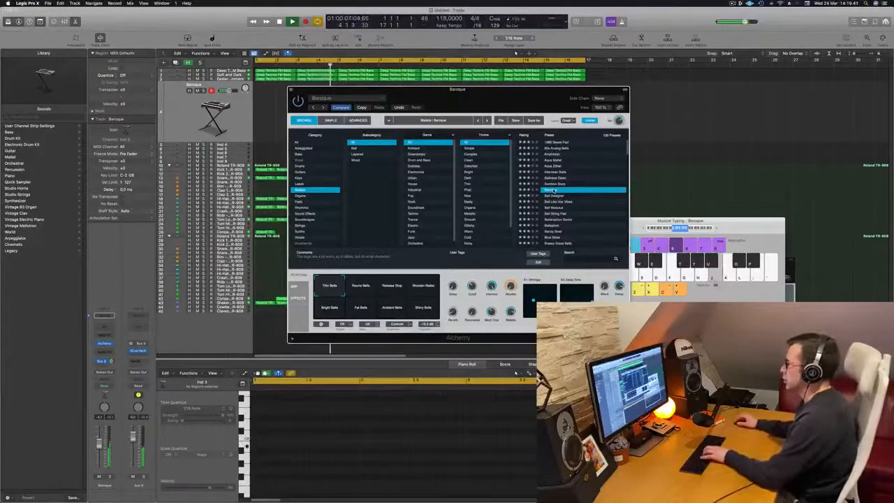
pyautogui.press('k')
# - Audition further mallet presets in Alchemy, from Bandy Bowl and Bellophon to Brassy Glass Bells
pyautogui.scroll(-1, 558, 214)
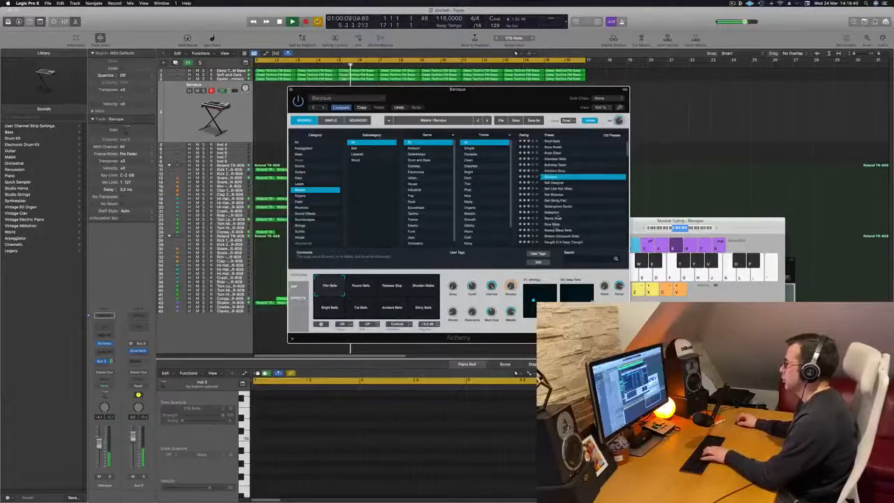
pyautogui.click(554, 219)
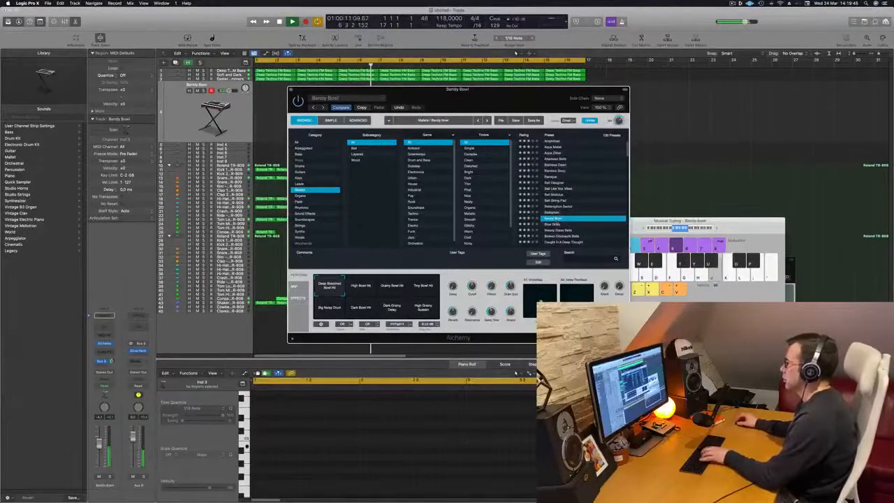
pyautogui.press('Up')
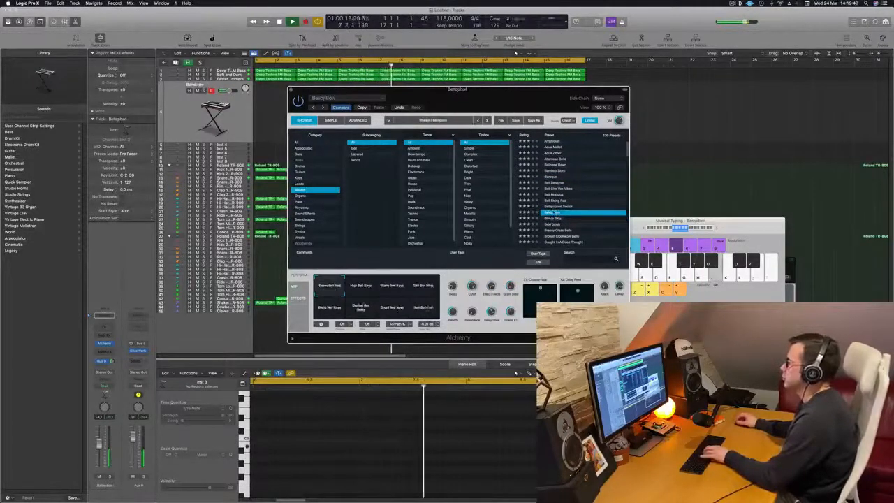
pyautogui.press('Down')
pyautogui.press('Down')
pyautogui.press('Down')
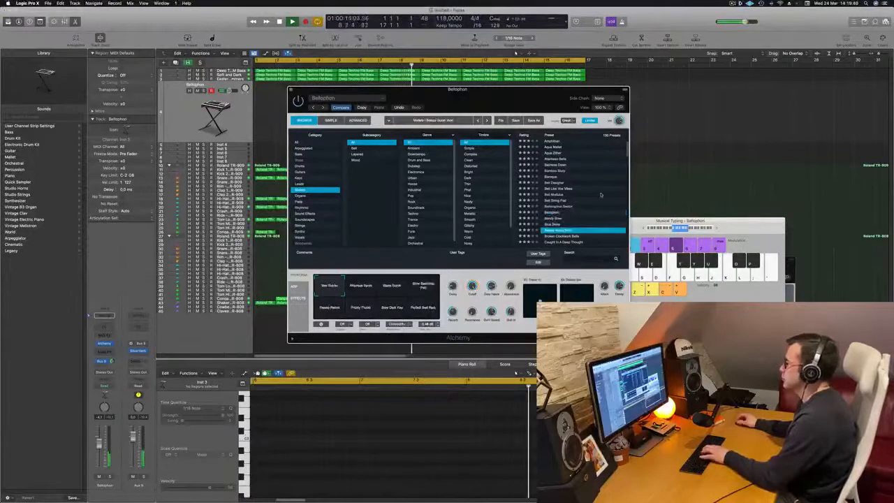
pyautogui.scroll(-3, 600, 195)
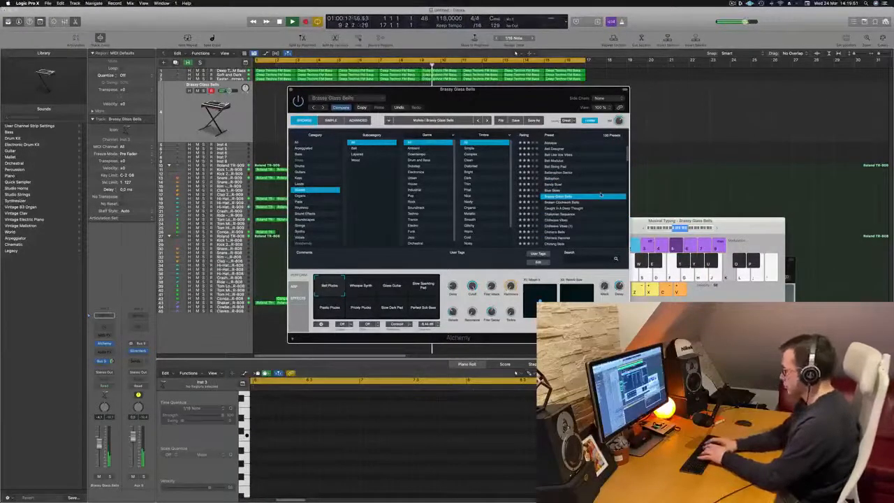
# - Play Brassy Glass Bells in different octaves with Musical Typing and move the keyboard clear of Alchemy
pyautogui.press(';')
pyautogui.press("'")
pyautogui.press("'")
pyautogui.click(714, 229)
pyautogui.press('k')
pyautogui.press('l')
pyautogui.click(685, 229)
pyautogui.press('k')
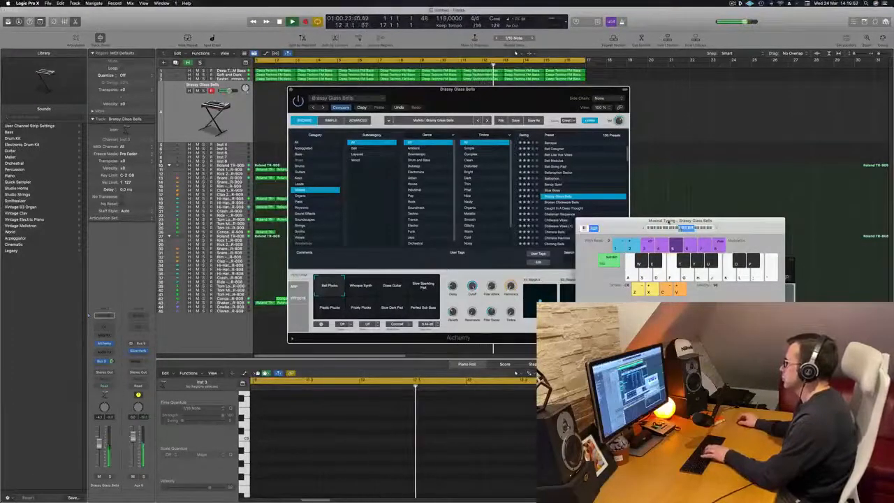
pyautogui.moveTo(684, 220); pyautogui.dragTo(726, 203)
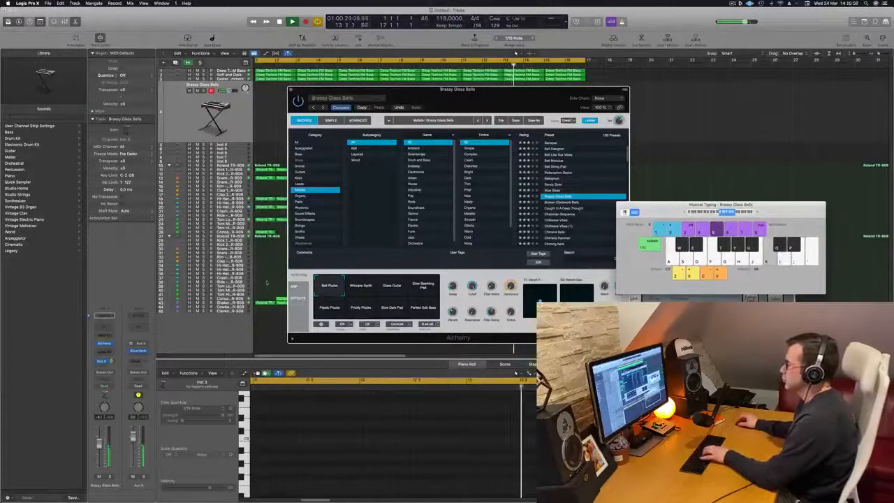
# - Audition Glass Guitar and a neighbouring variation of Brassy Glass Bells, and load the Broken Clockwork Bells preset
pyautogui.click(360, 287)
pyautogui.click(397, 290)
pyautogui.press('j')
pyautogui.press('k')
pyautogui.click(572, 201)
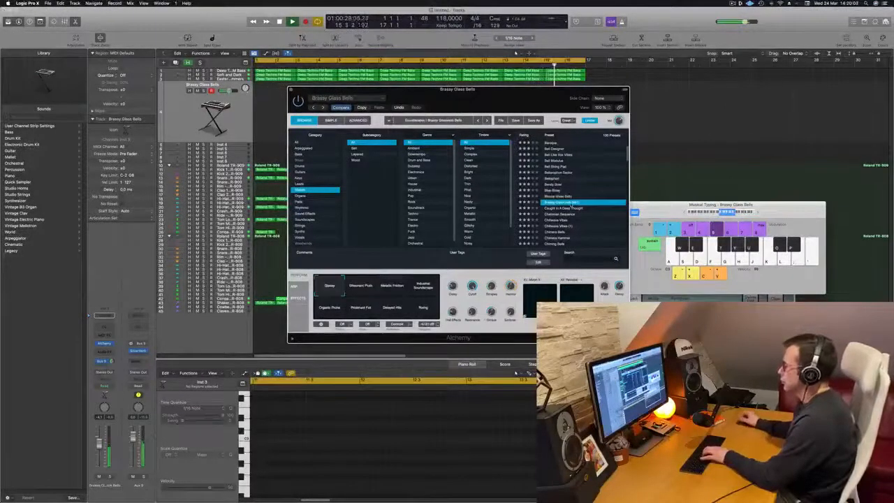
# - Load the Caught In A Deep Thought preset in Alchemy and try out a bell melody over the playing loop
pyautogui.click(564, 209)
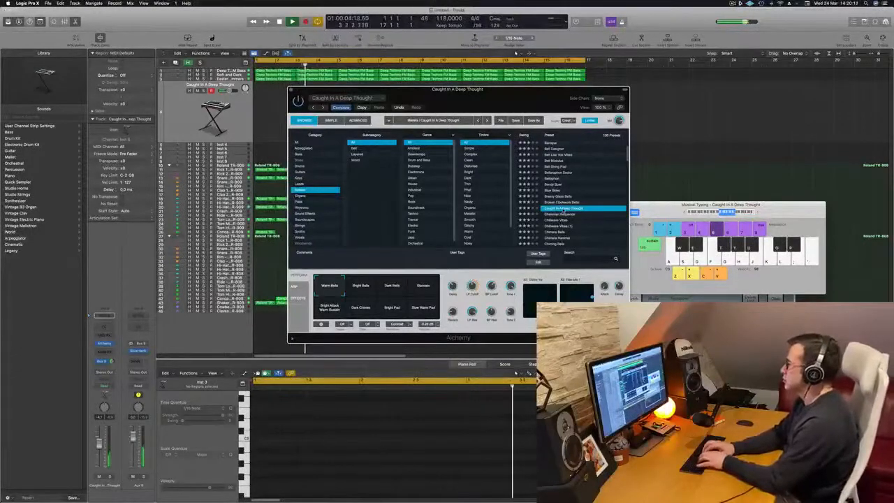
pyautogui.press('k')
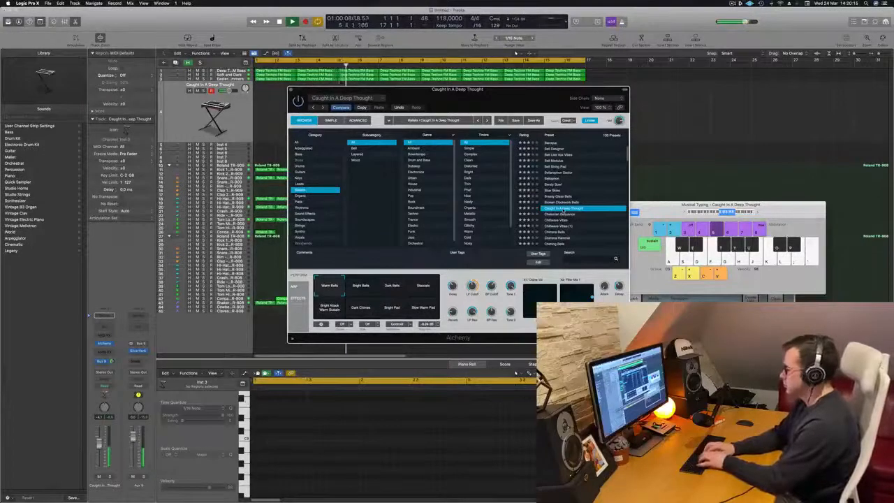
pyautogui.press('k')
pyautogui.press('h')
pyautogui.press('k')
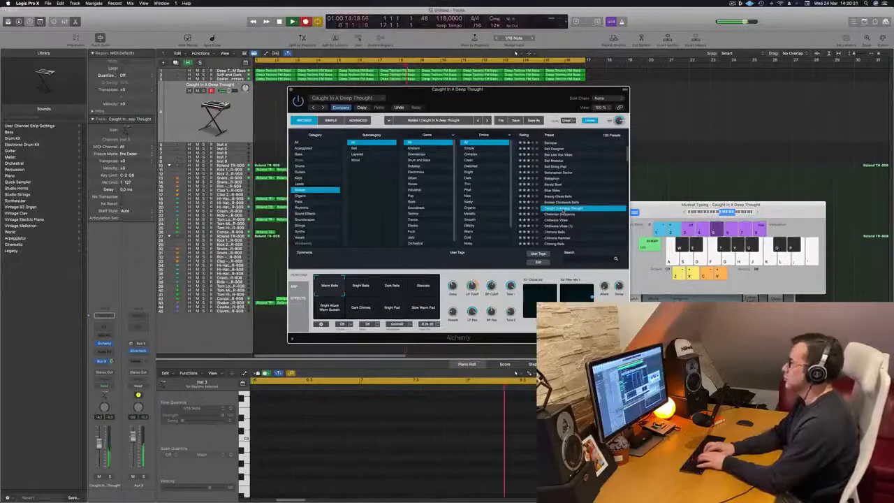
# - Record the bell melody on the Caught In A Deep Thought track with Musical Typing while the loop plays
pyautogui.press('l')
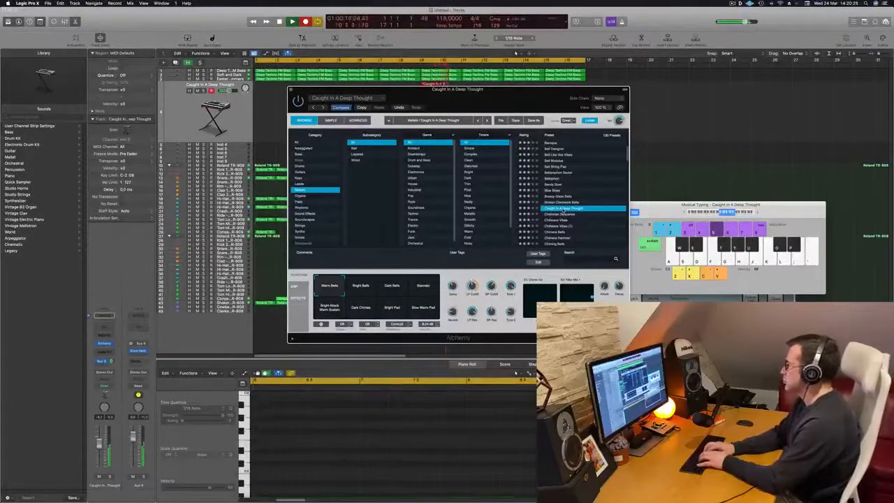
pyautogui.press('h')
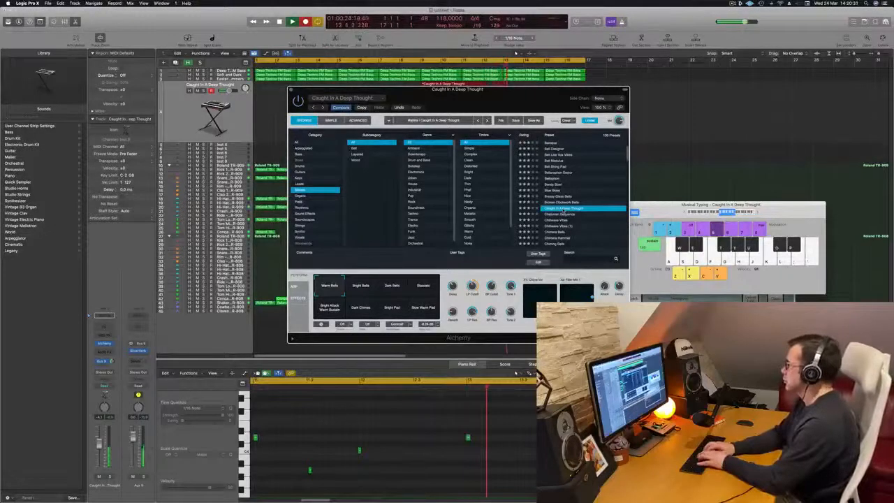
pyautogui.press('f')
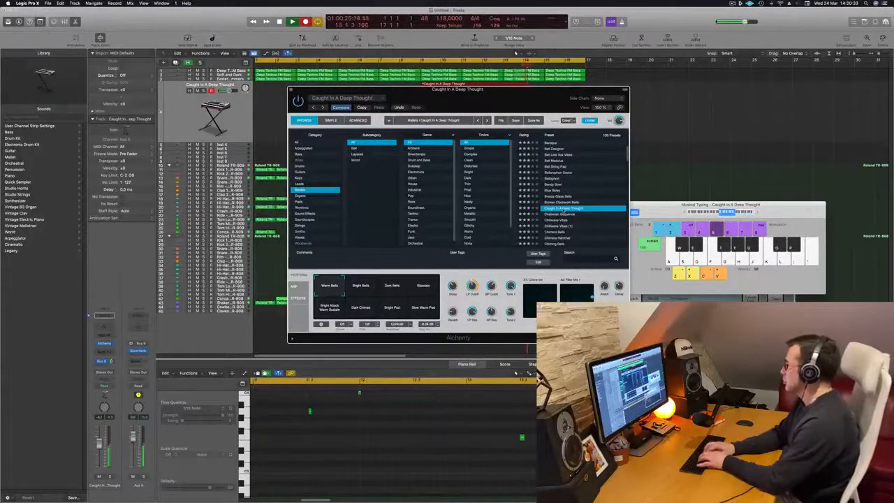
pyautogui.press('l')
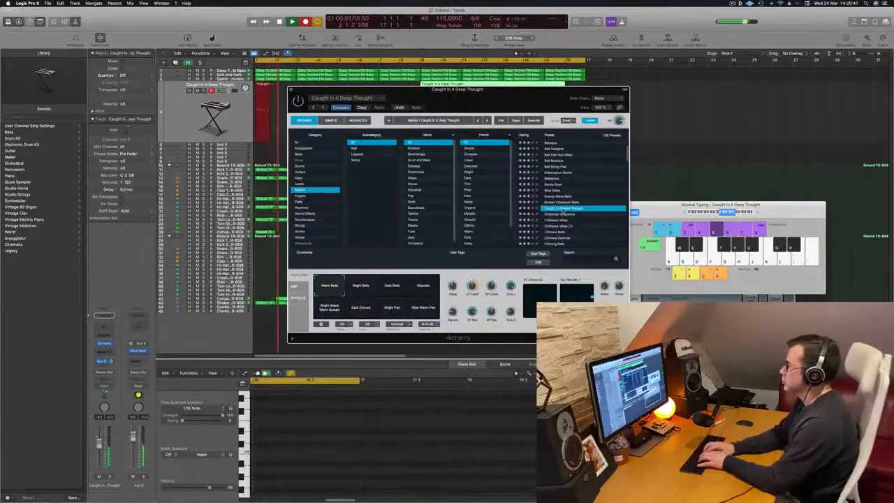
pyautogui.press('l')
pyautogui.press('k')
pyautogui.press('space')
pyautogui.press('space')
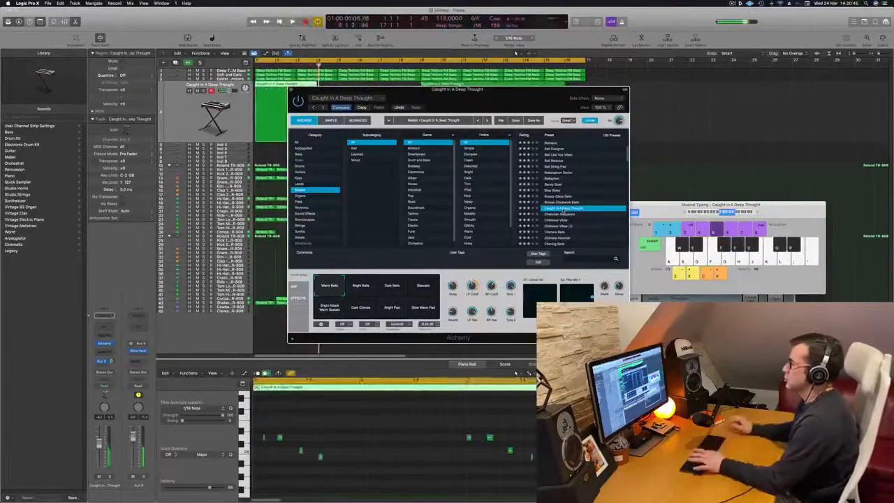
# - Split the recording at the song's start, delete the excess before the bar 3 phrase, and move that one-bar phrase to bar 1
pyautogui.moveTo(505, 96); pyautogui.dragTo(729, 91)
pyautogui.press('space')
pyautogui.press('space')
pyautogui.press('space')
pyautogui.keyDown('super'); pyautogui.click(296, 90); pyautogui.keyUp('super')
pyautogui.click(285, 90)
pyautogui.press('Delete')
pyautogui.click(303, 90)
pyautogui.moveTo(304, 89); pyautogui.dragTo(263, 88)
pyautogui.press('space')
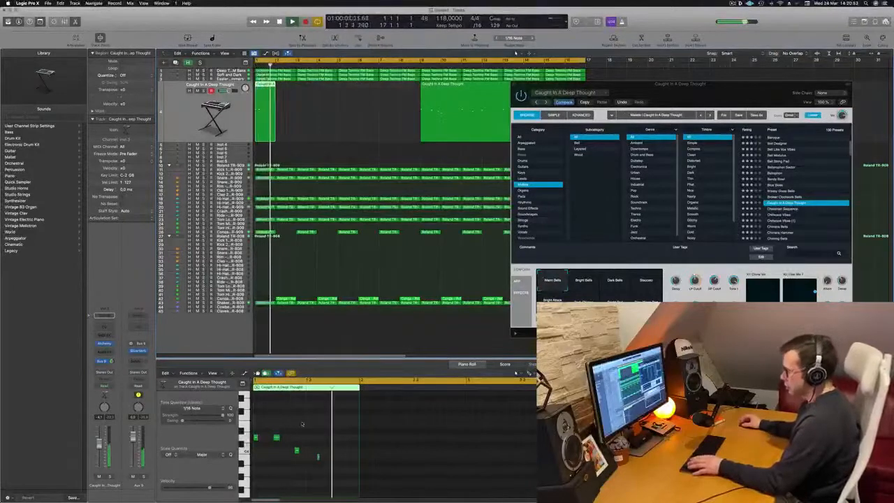
# - Quantize all four notes of the one-bar bell region to 1/16 notes and play it back
pyautogui.press('super+a')
pyautogui.press('space')
pyautogui.press('super+Right')
pyautogui.press('super+Left')
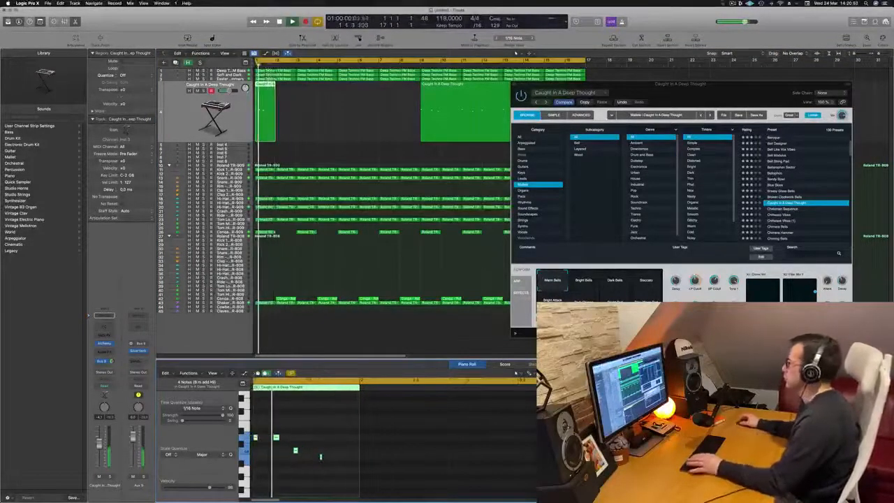
# - Delete the bell recording at bar 9 and move Alchemy clear of the remaining region
pyautogui.moveTo(607, 84); pyautogui.dragTo(308, 179)
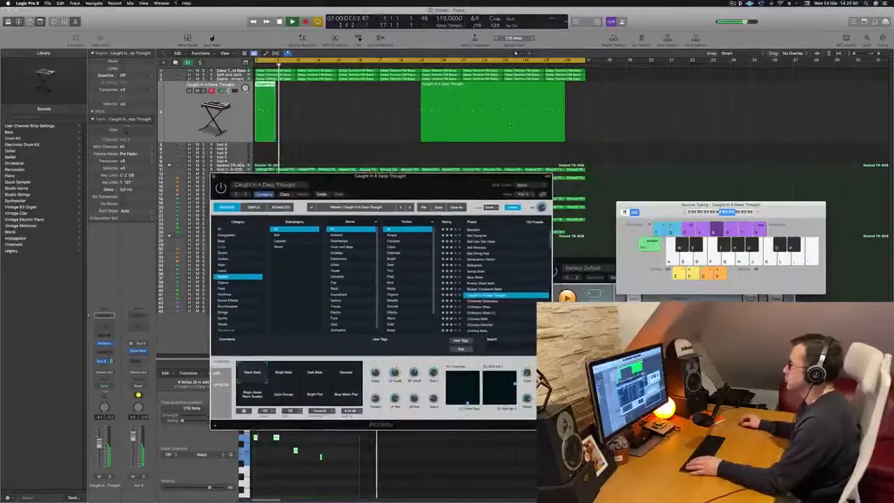
pyautogui.press('l')
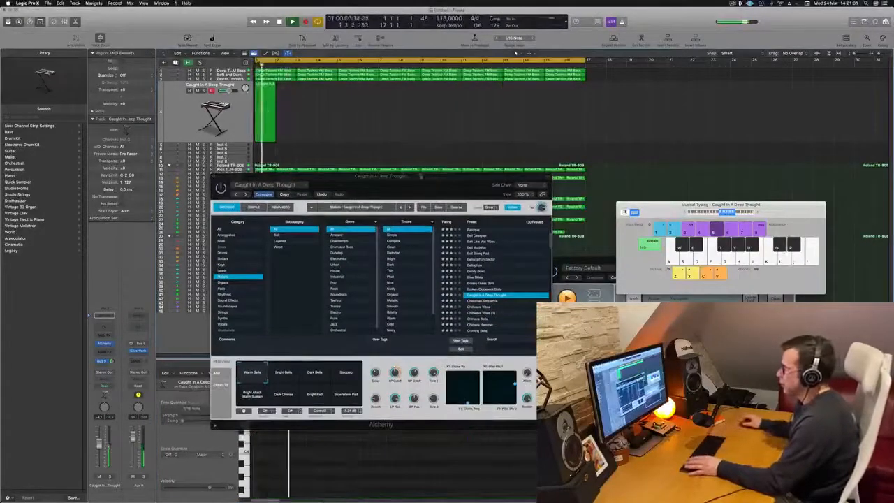
pyautogui.moveTo(427, 176); pyautogui.dragTo(598, 94)
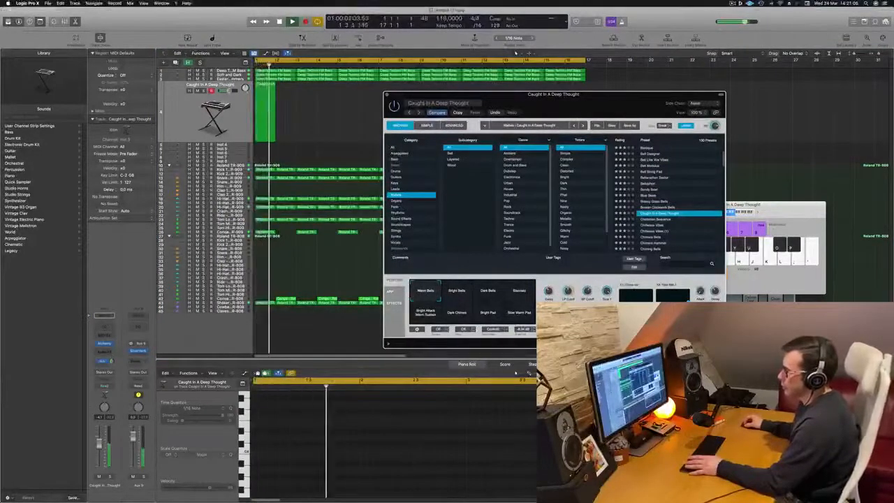
# - Add a Channel EQ after SilverVerb on the reverb aux and raise its enabled low cut to about 600 Hz
pyautogui.click(139, 326)
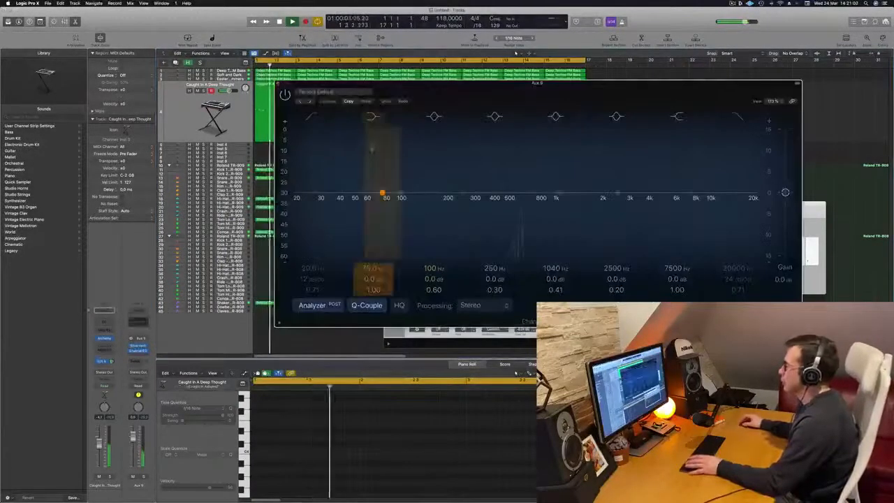
pyautogui.click(312, 117)
pyautogui.moveTo(325, 144); pyautogui.dragTo(556, 142)
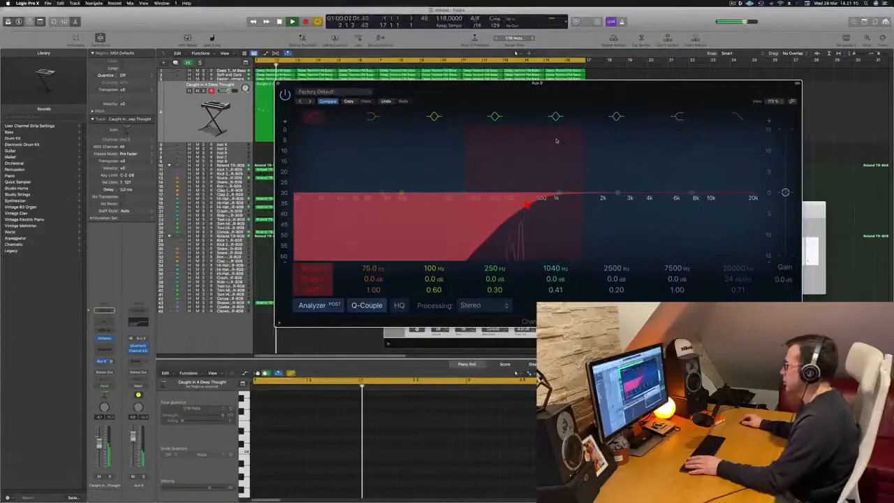
pyautogui.click(278, 83)
# - Audition Caught In A Deep Thought's performance variations from Bright Bells to Slow Warm Pad, then return to Warm Bells
pyautogui.moveTo(618, 111); pyautogui.dragTo(451, 164)
pyautogui.moveTo(381, 154); pyautogui.dragTo(493, 141)
pyautogui.click(401, 333)
pyautogui.click(434, 333)
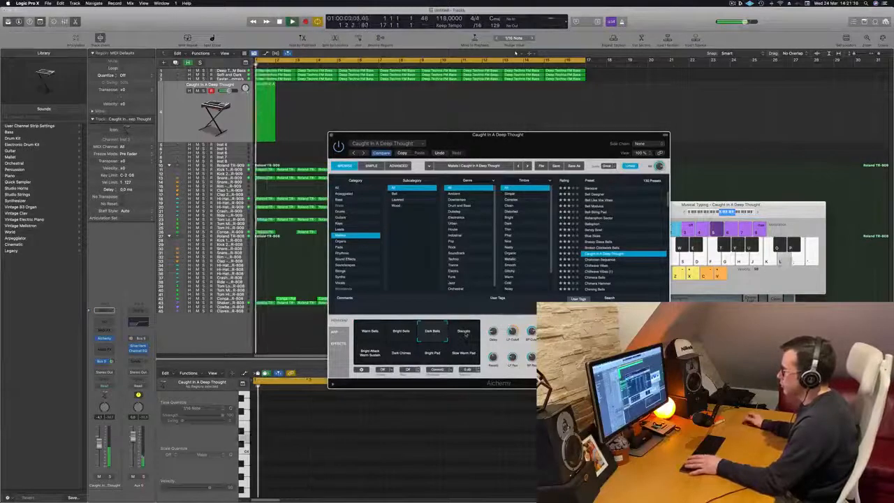
pyautogui.click(466, 333)
pyautogui.click(366, 356)
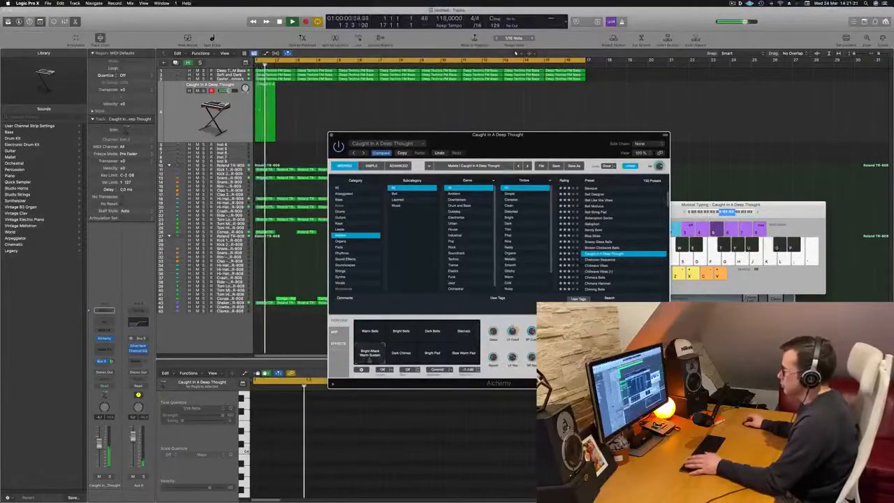
pyautogui.click(400, 353)
pyautogui.click(447, 353)
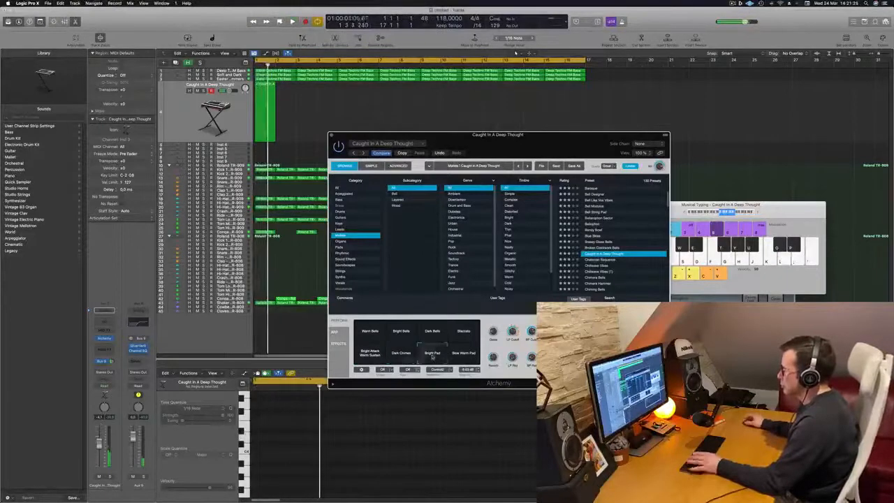
pyautogui.click(457, 354)
pyautogui.click(369, 331)
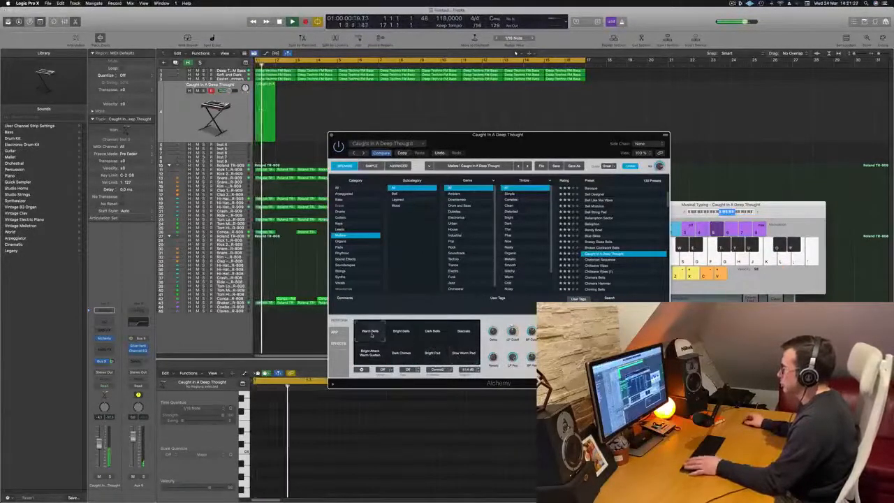
# - Copy the current Alchemy settings and load the Chelonian Sequence preset to compare it in the loop
pyautogui.moveTo(498, 135); pyautogui.dragTo(564, 56)
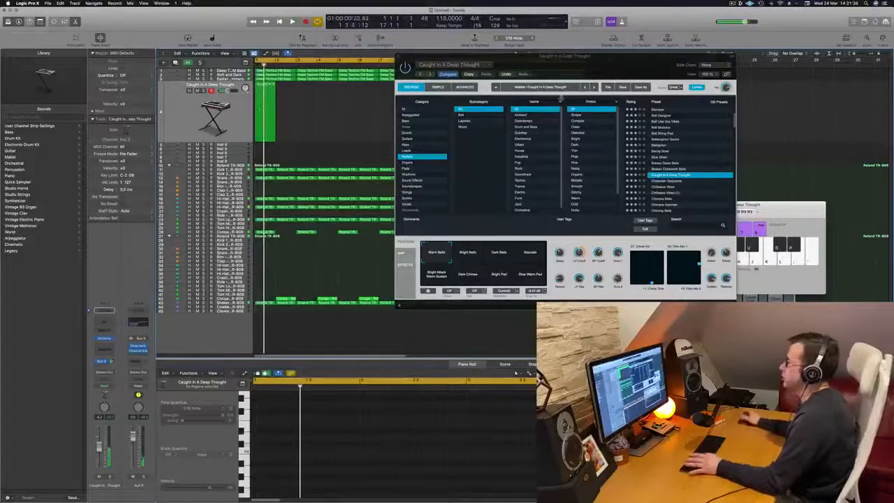
pyautogui.click(470, 73)
pyautogui.press('space')
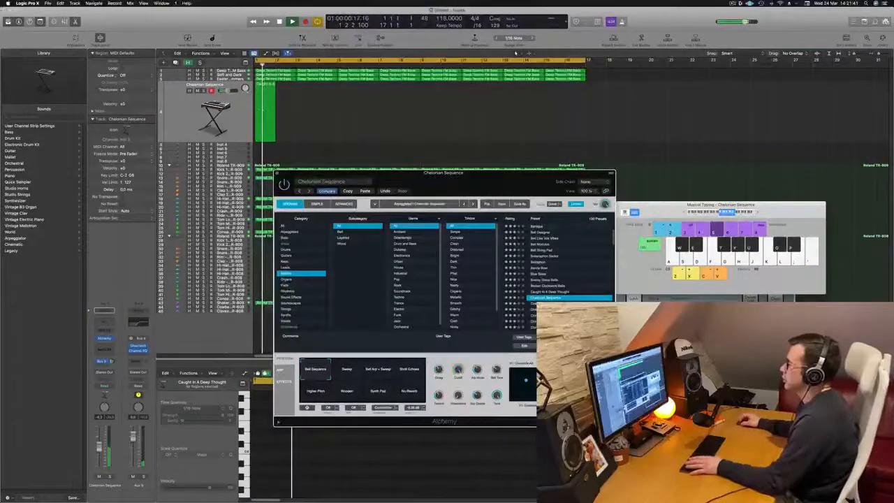
# - Copy the one-bar bell region to every second bar from bar 3 to bar 15
pyautogui.moveTo(442, 172); pyautogui.dragTo(436, 175)
pyautogui.press('Return')
pyautogui.moveTo(263, 86); pyautogui.dragTo(352, 95)
pyautogui.moveTo(439, 108)
pyautogui.mouseDown()
pyautogui.moveTo(268, 101)
pyautogui.moveTo(433, 96)
pyautogui.mouseUp()
pyautogui.moveTo(479, 182); pyautogui.dragTo(666, 138)
pyautogui.press('space')
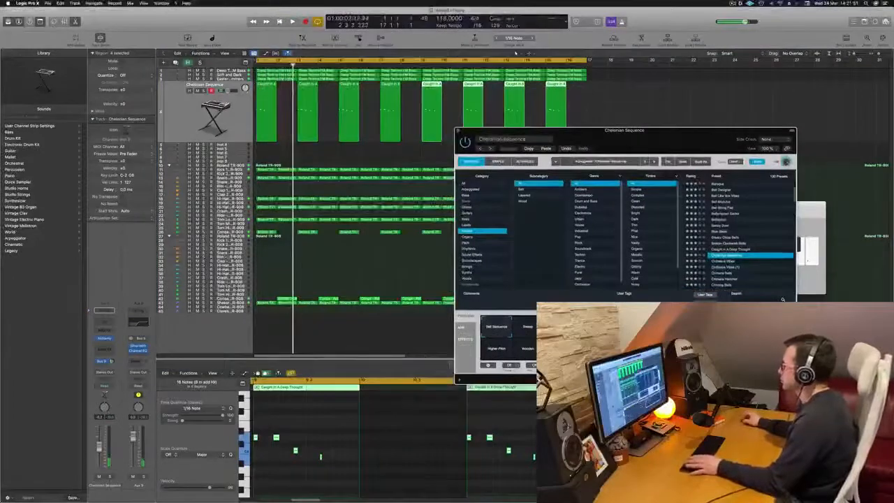
# - Audition Alchemy presets from Chelonian Sequence to Clean Cool Vibes over the loop and slightly raise the track's reverb send
pyautogui.press('space')
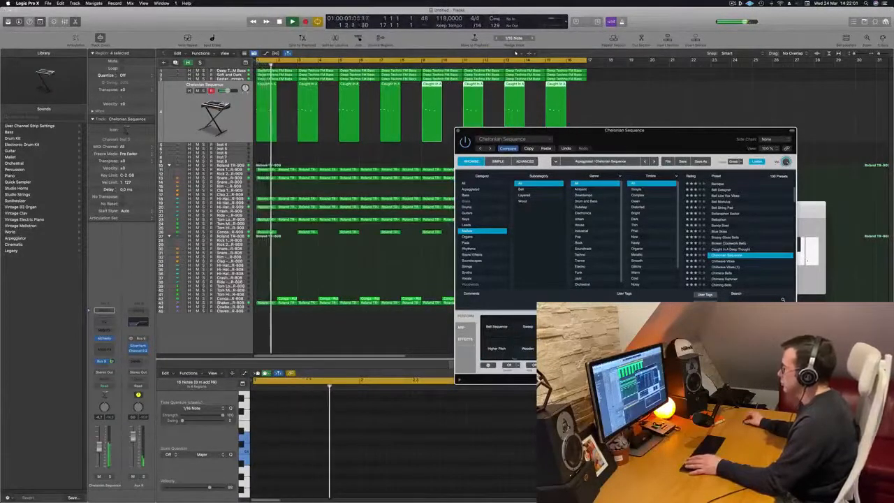
pyautogui.click(739, 261)
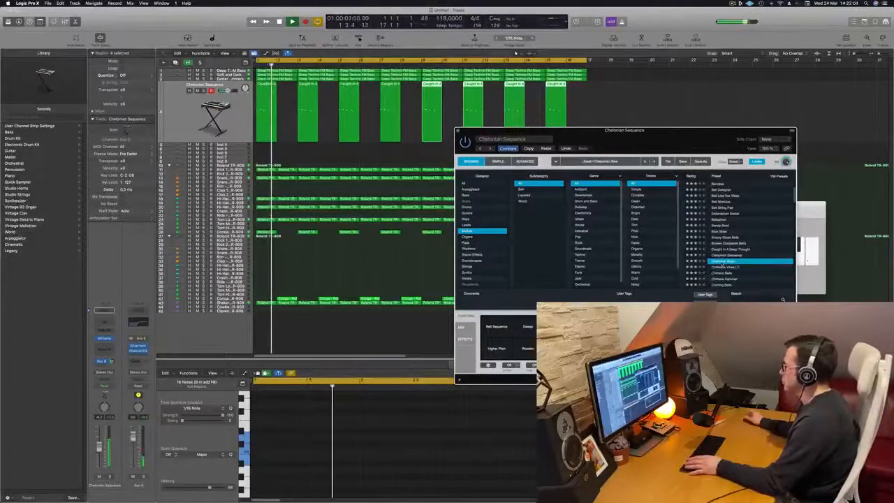
pyautogui.scroll(-3, 748, 245)
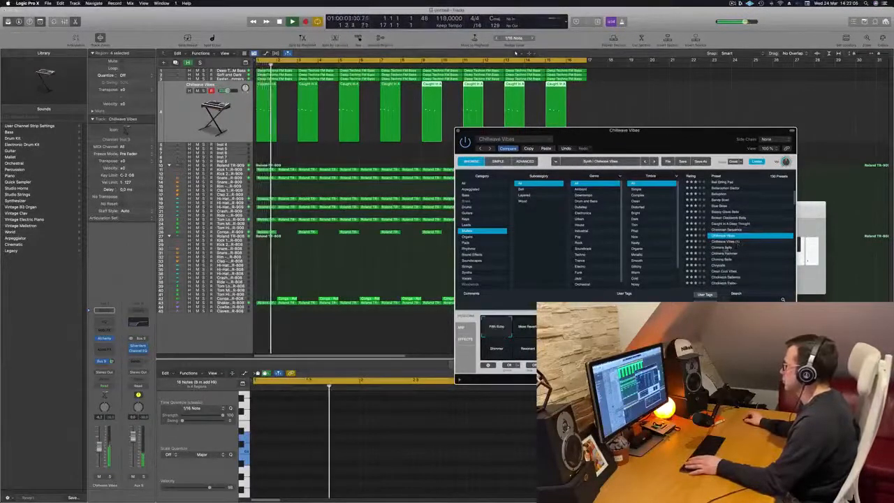
pyautogui.click(726, 247)
pyautogui.scroll(-3, 731, 241)
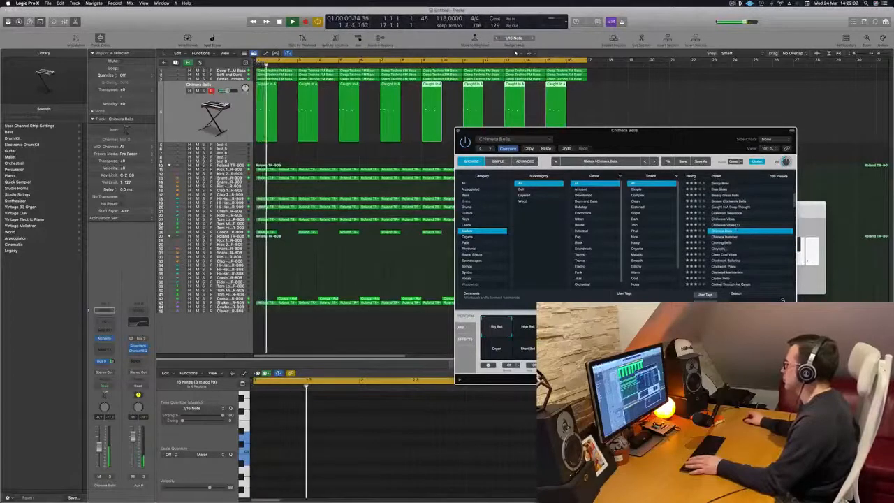
pyautogui.click(724, 249)
pyautogui.scroll(-2, 724, 246)
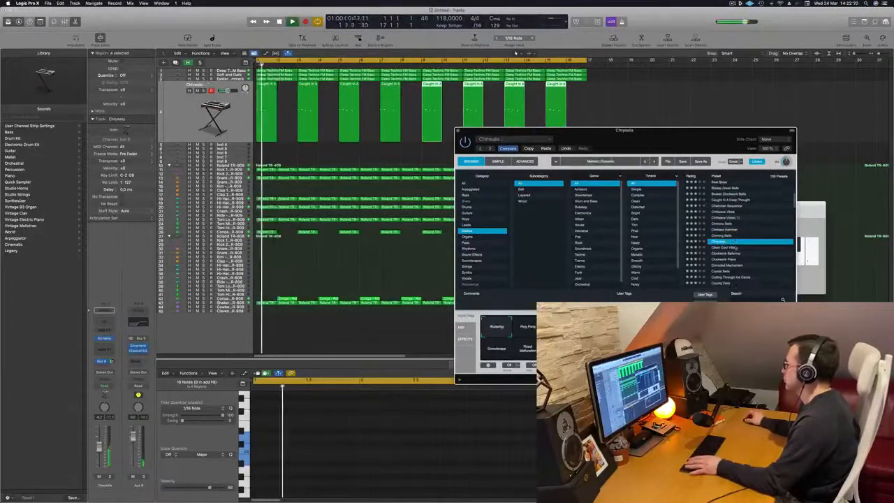
pyautogui.click(724, 241)
pyautogui.scroll(-5, 726, 238)
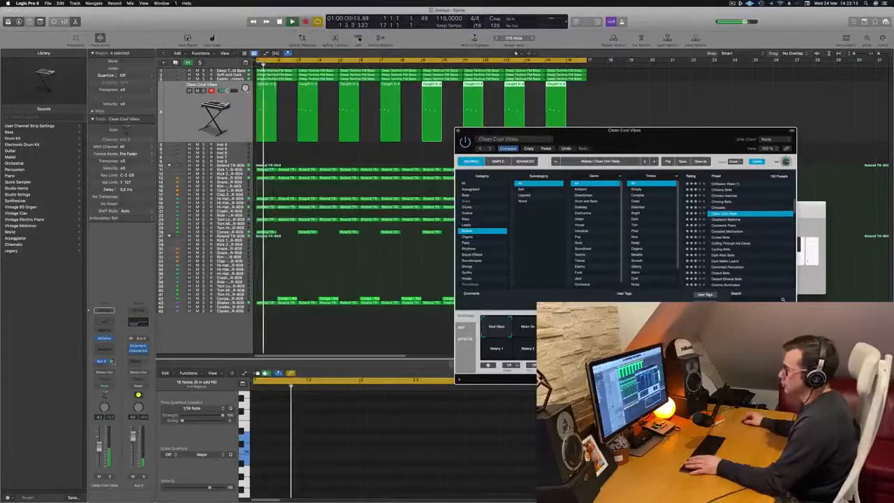
pyautogui.moveTo(112, 362); pyautogui.dragTo(112, 360)
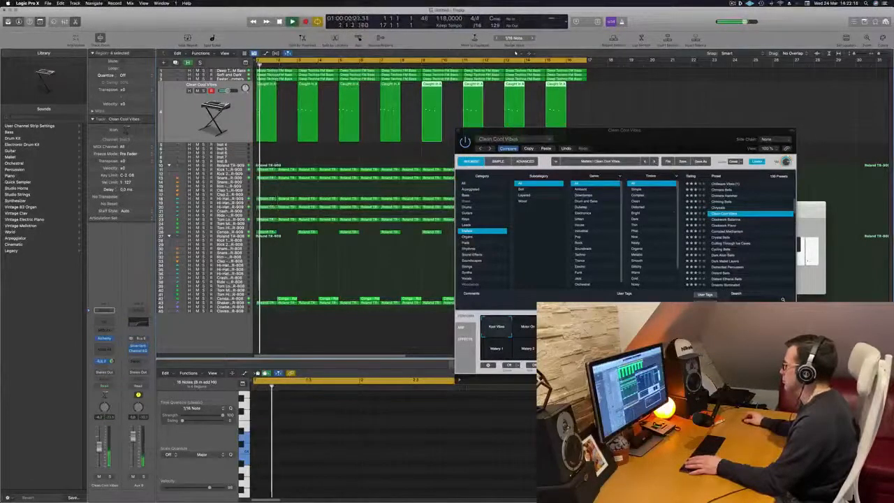
# - Audition further mallet presets over the loop, including Cycling Bells, Dark Alien Bells, Dark Mallet Layers, Distant Bells and Droplet Harp
pyautogui.click(718, 249)
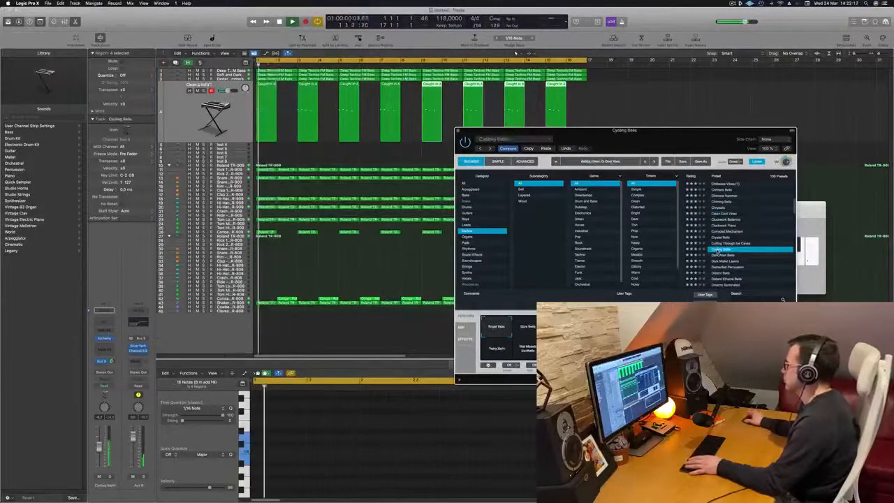
pyautogui.scroll(-3, 757, 246)
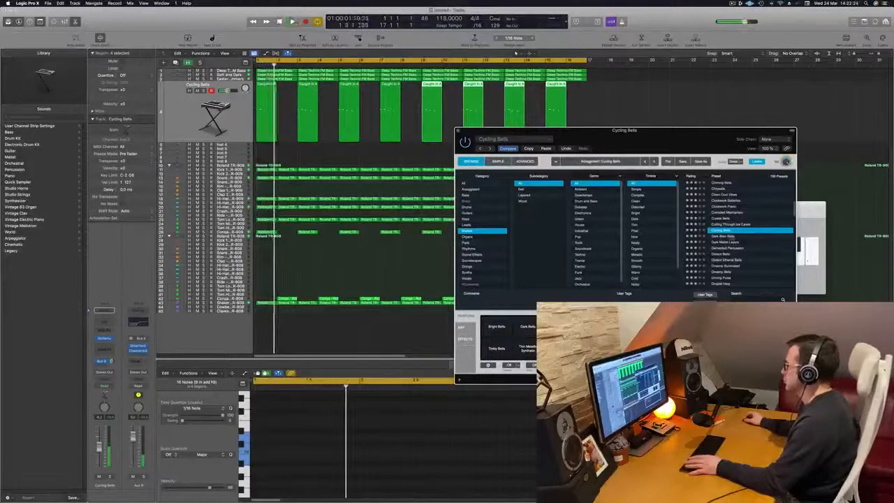
pyautogui.click(730, 236)
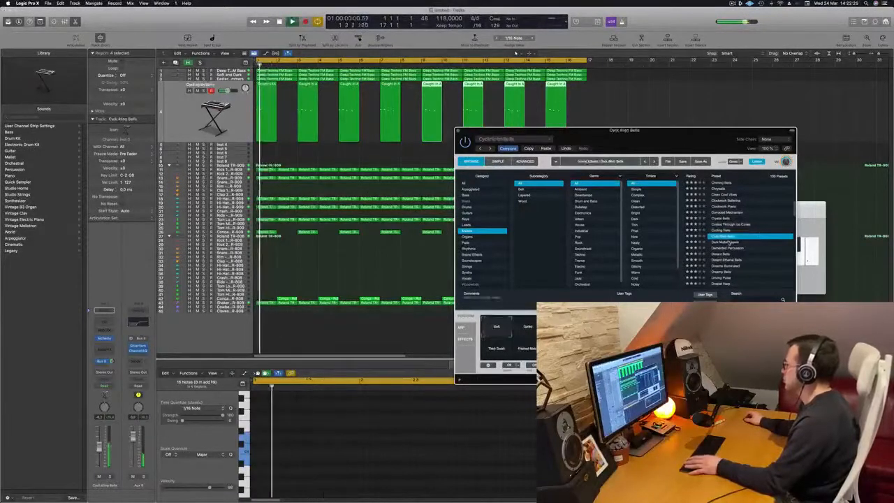
pyautogui.click(728, 242)
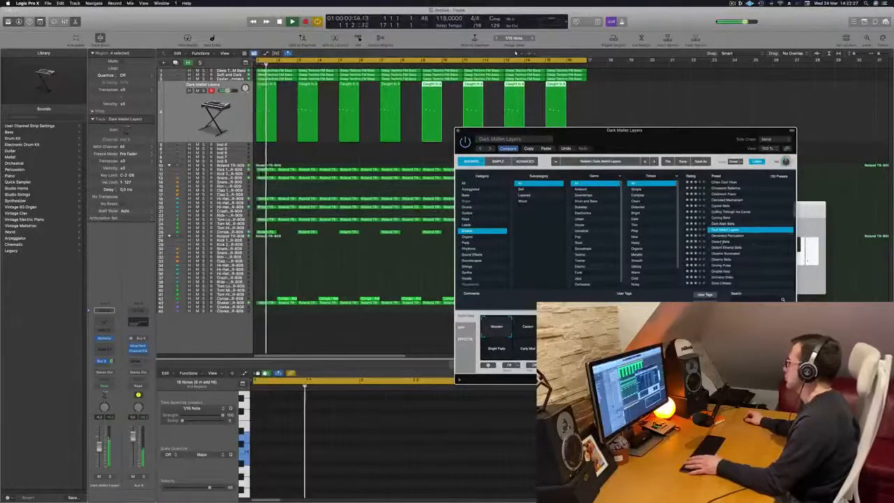
pyautogui.click(742, 240)
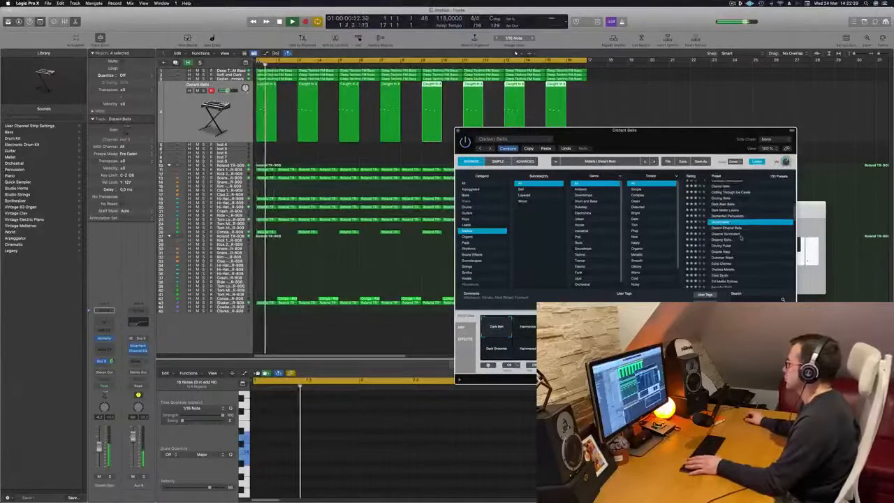
pyautogui.click(743, 233)
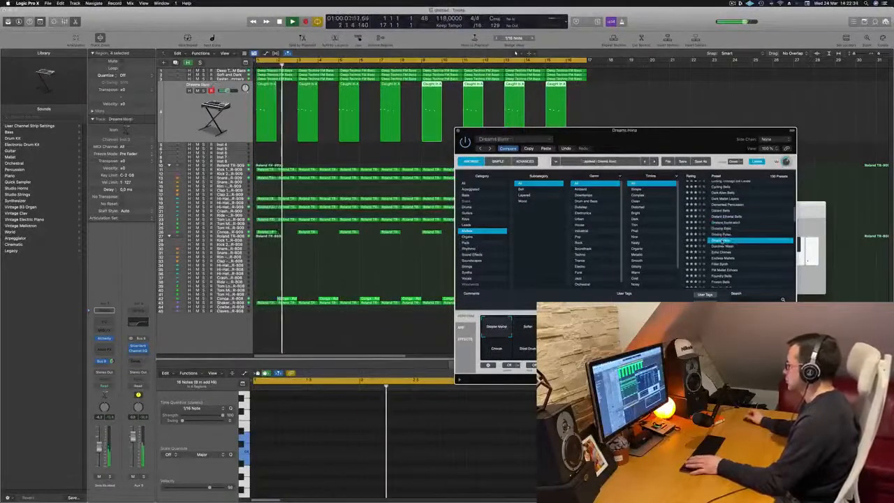
# - Audition the Droplet Harp, Dulcimer Wash, FM Mallet Echoes, Foundry Bells and Frozen Bells presets with the melody in the loop
pyautogui.click(726, 237)
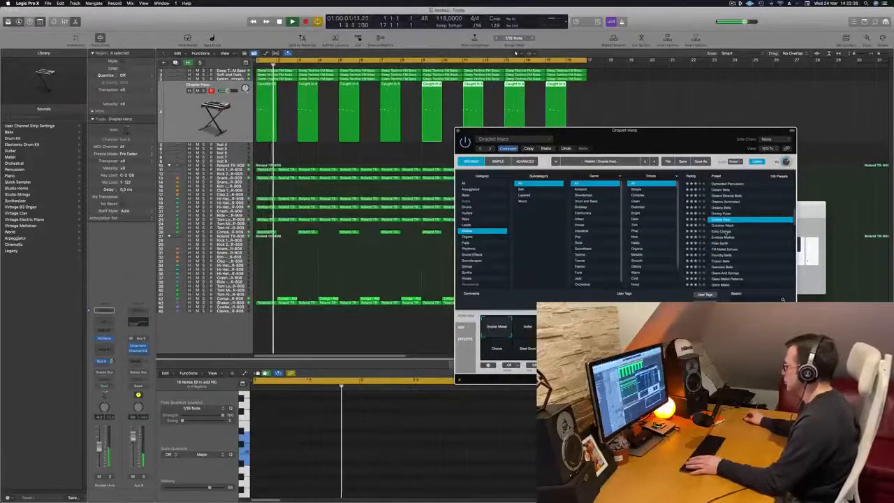
pyautogui.click(728, 226)
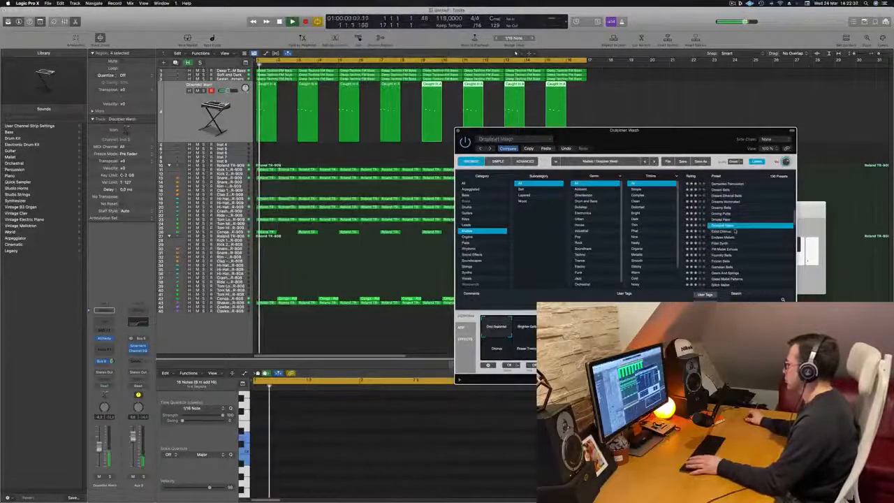
pyautogui.click(725, 243)
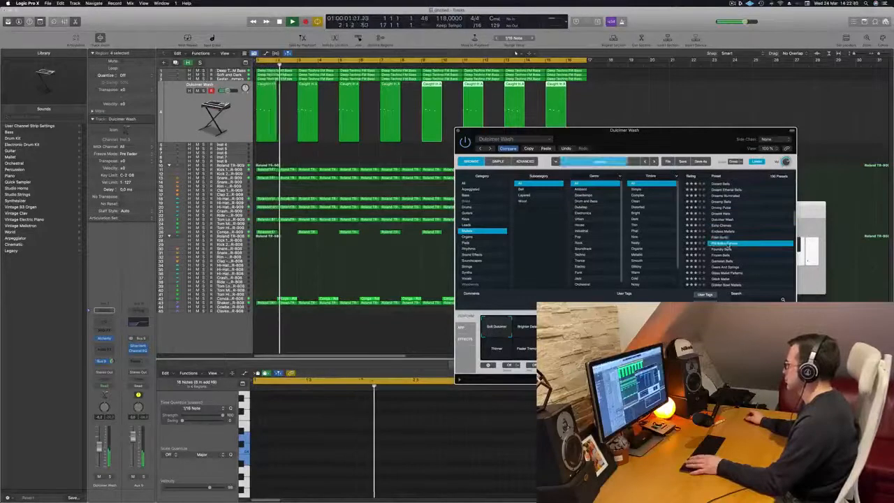
pyautogui.scroll(-2, 754, 236)
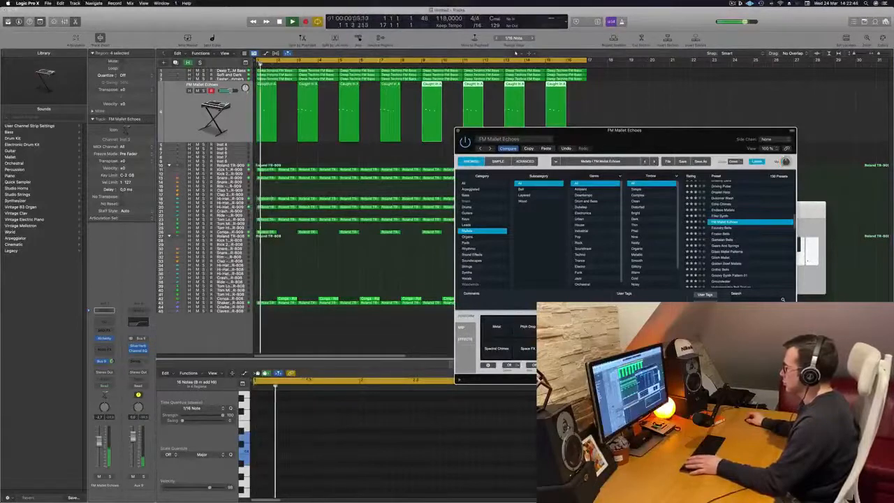
pyautogui.press('Down')
pyautogui.press('Down')
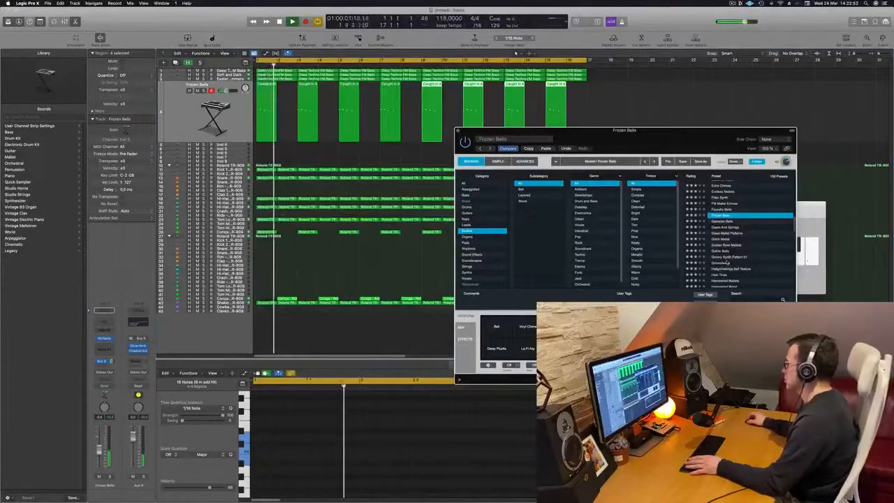
# - Audition the Groundwater, Groovy Synth Pattern 01 and Hammered Mallets presets over the loop
pyautogui.click(727, 263)
pyautogui.scroll(-2, 767, 235)
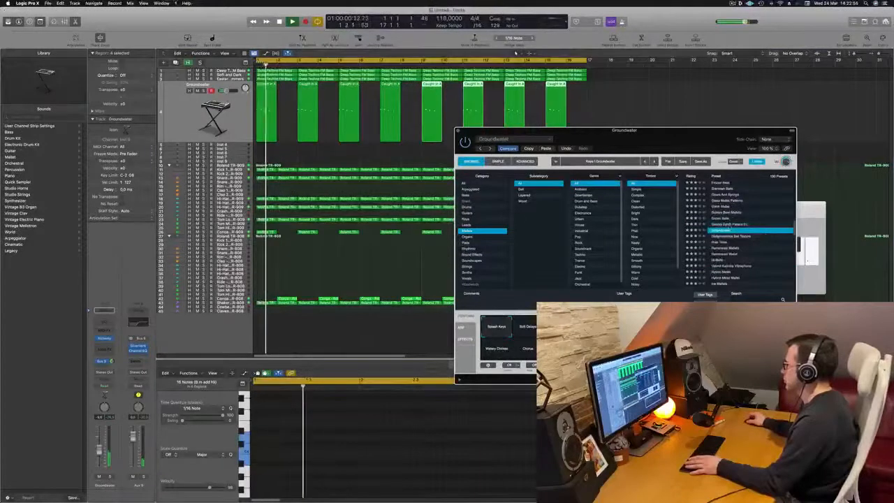
pyautogui.click(729, 224)
pyautogui.scroll(-1, 762, 229)
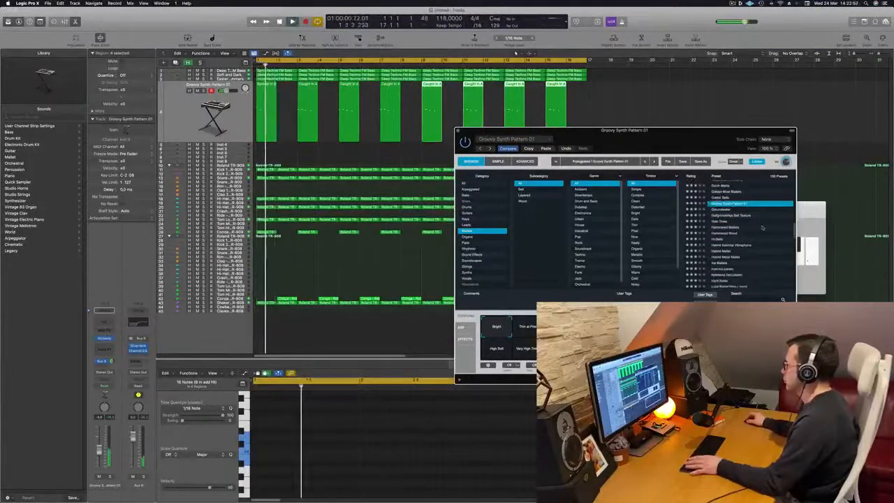
pyautogui.press('space')
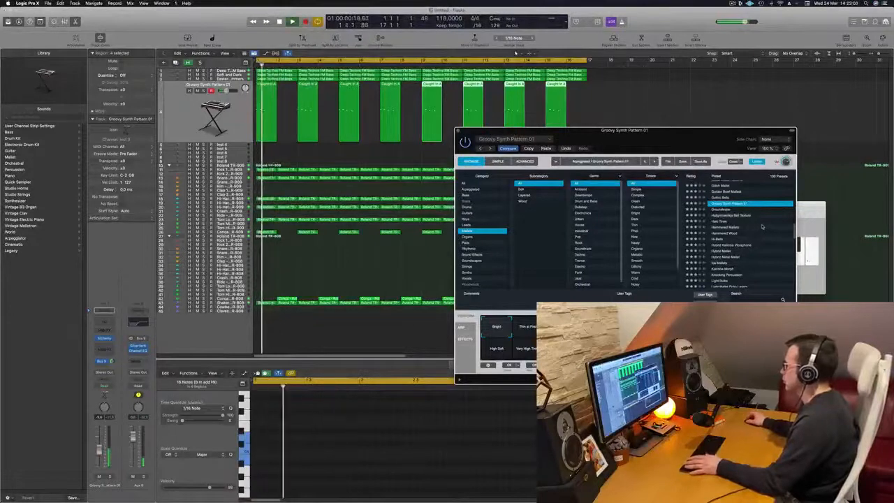
pyautogui.click(728, 227)
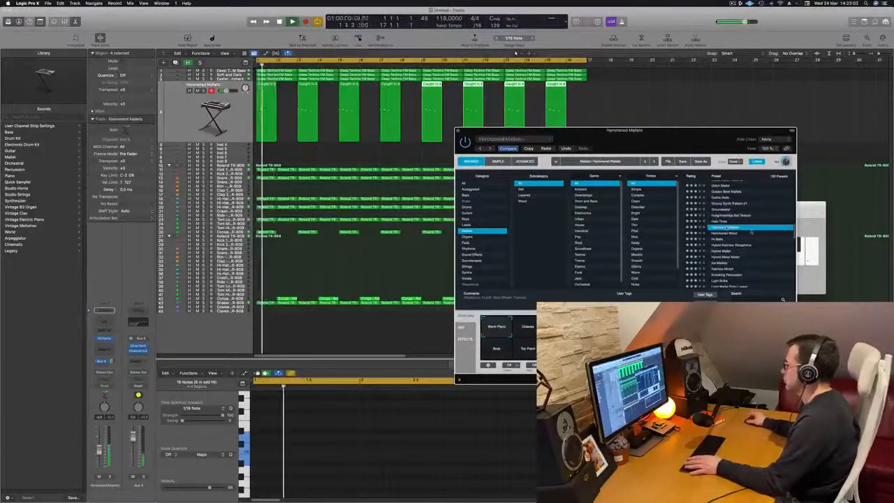
pyautogui.scroll(-1, 750, 232)
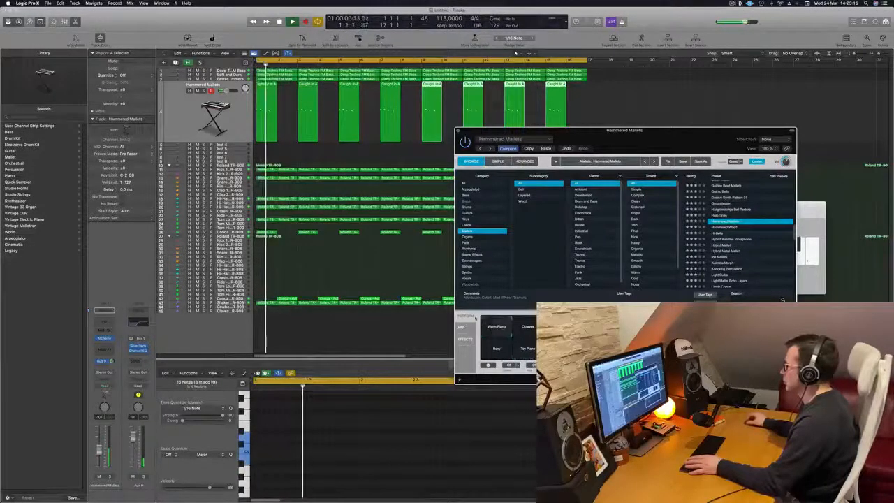
# - Load the Hybrid Mallet preset for the melody and listen to it with the rest of the loop
pyautogui.moveTo(693, 151); pyautogui.dragTo(672, 151)
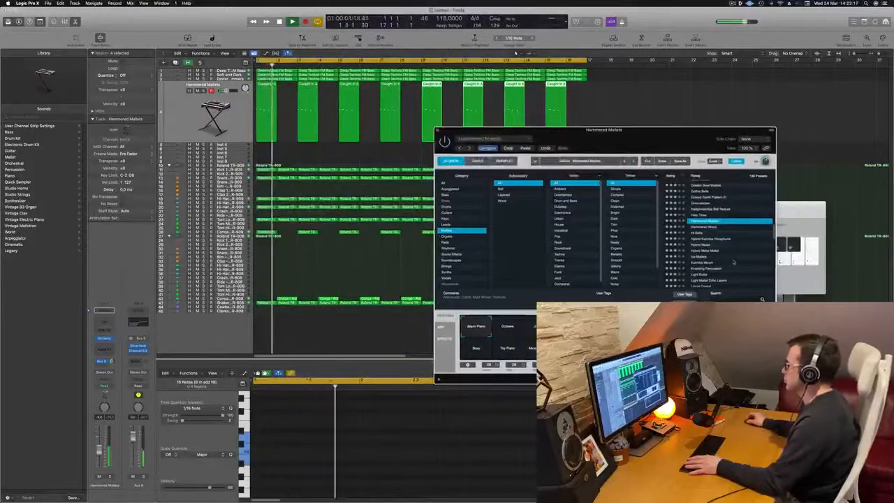
pyautogui.click(707, 245)
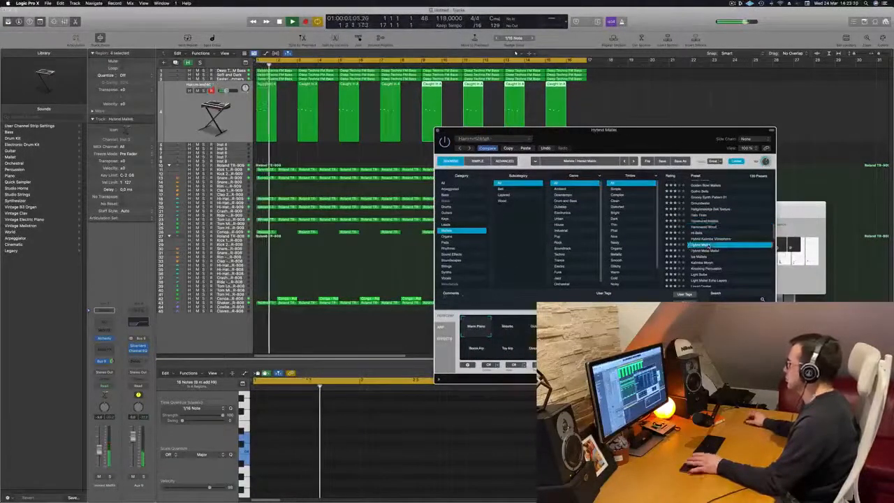
pyautogui.moveTo(676, 138); pyautogui.dragTo(634, 104)
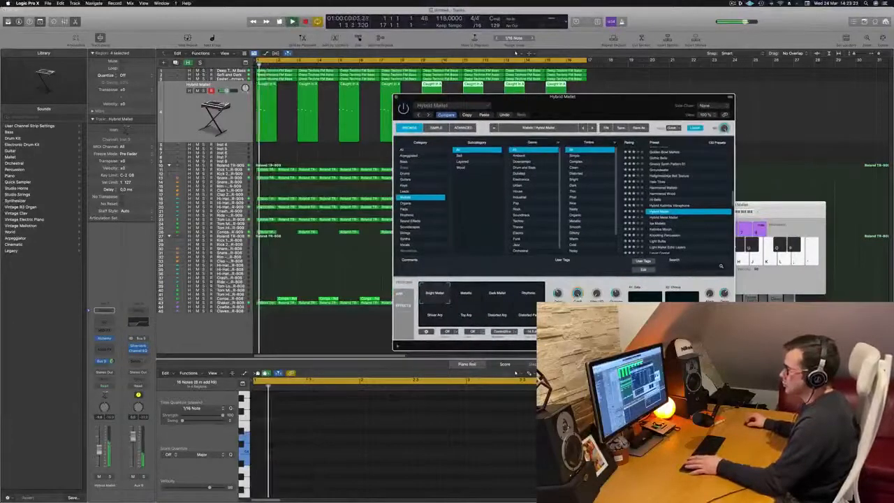
pyautogui.moveTo(102, 414); pyautogui.dragTo(102, 416)
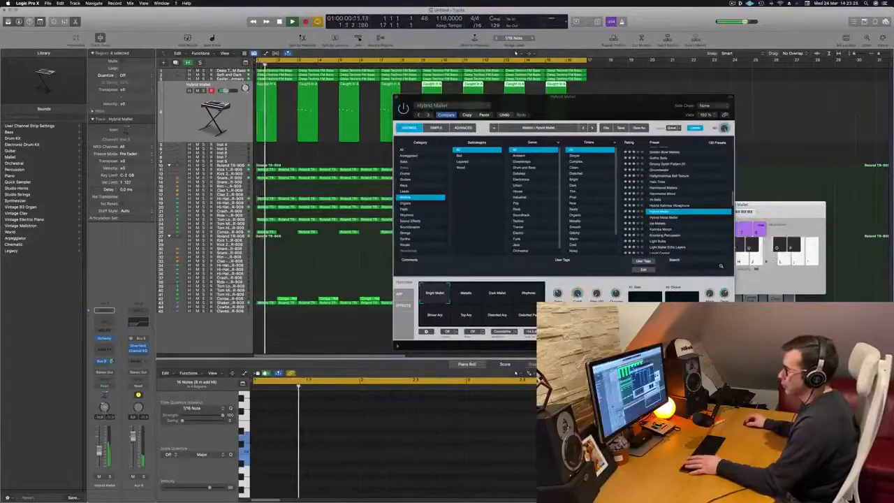
pyautogui.press('space')
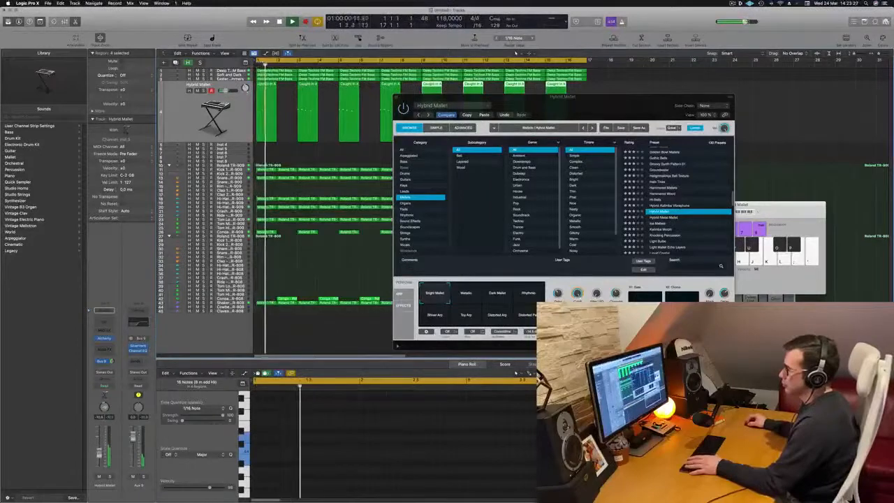
pyautogui.moveTo(623, 98); pyautogui.dragTo(674, 106)
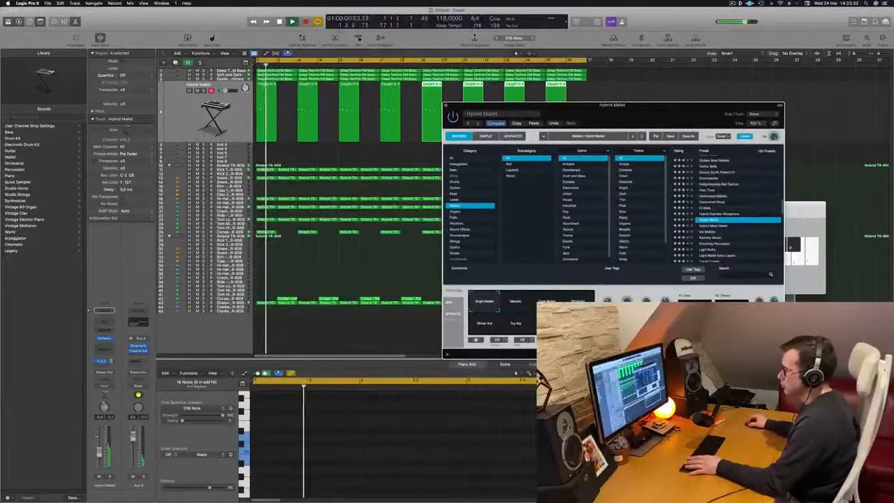
pyautogui.press('Return')
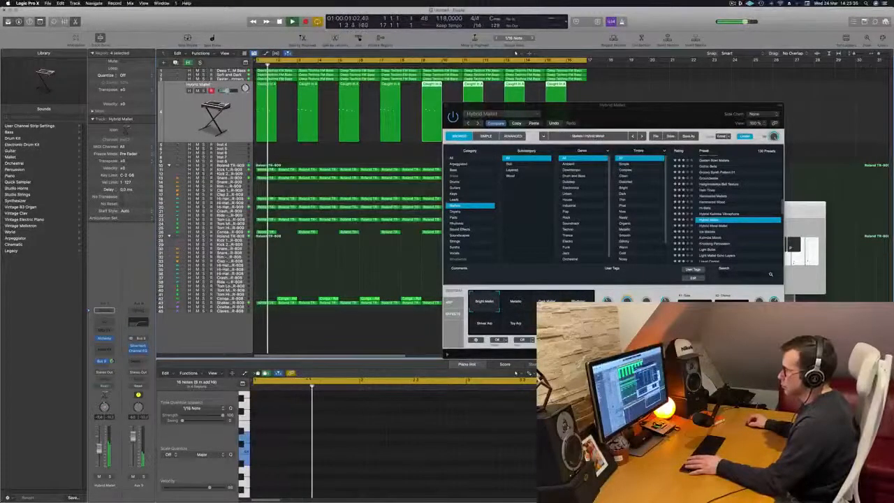
pyautogui.press('Return')
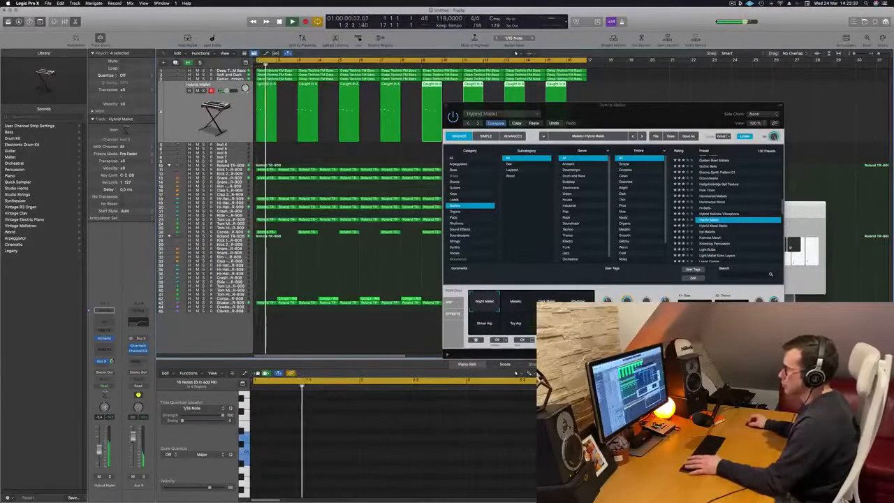
# - Duplicate the Hybrid Mallet track with its settings to get an empty track for an answering melody
pyautogui.click(203, 105)
pyautogui.press('space')
pyautogui.press('space')
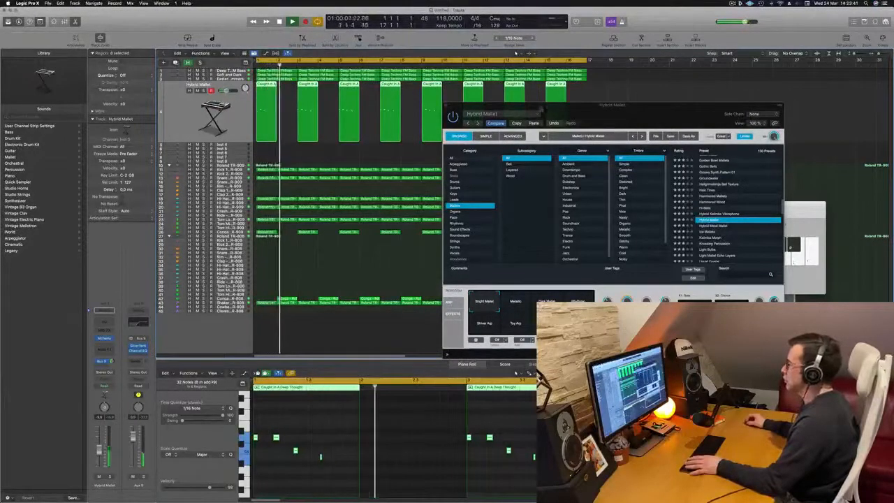
pyautogui.moveTo(577, 105); pyautogui.dragTo(546, 213)
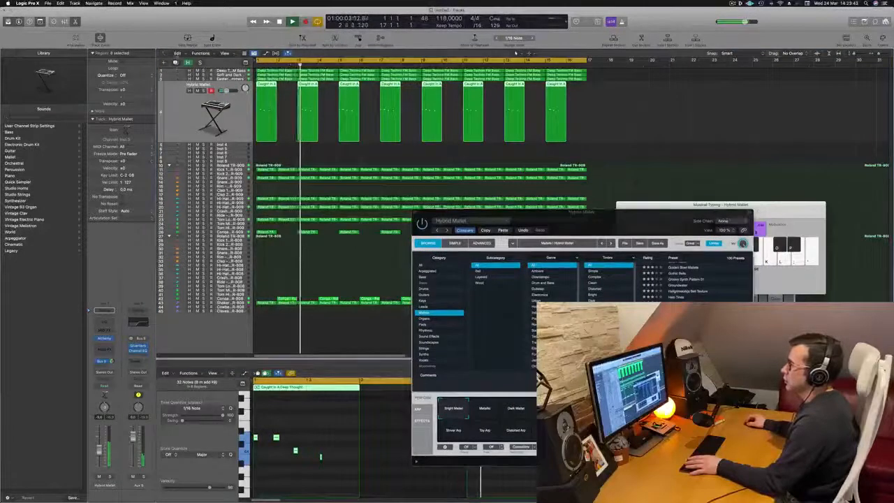
pyautogui.click(175, 62)
pyautogui.press('space')
pyautogui.press('space')
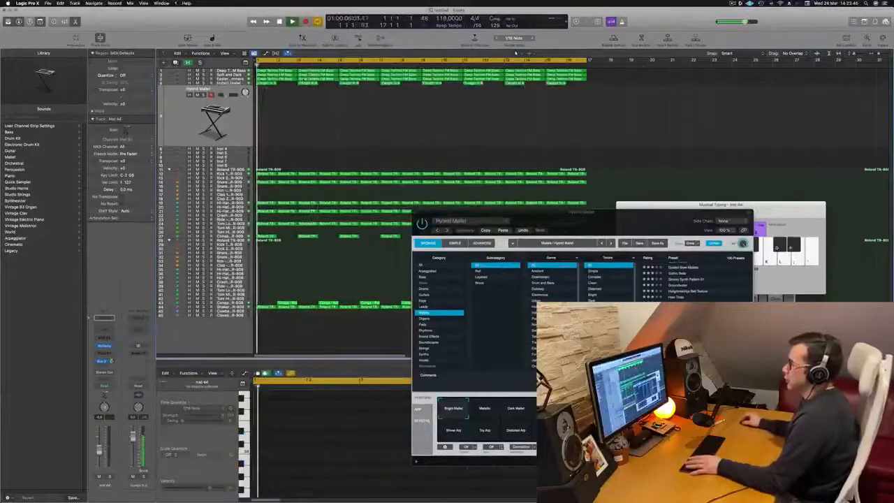
# - Copy the bar-1 melody region to bar 2 of the duplicated track and move the plug-in window aside
pyautogui.click(262, 83)
pyautogui.press('space')
pyautogui.press('space')
pyautogui.moveTo(268, 83); pyautogui.dragTo(287, 106)
pyautogui.press('space')
pyautogui.moveTo(471, 212); pyautogui.dragTo(777, 194)
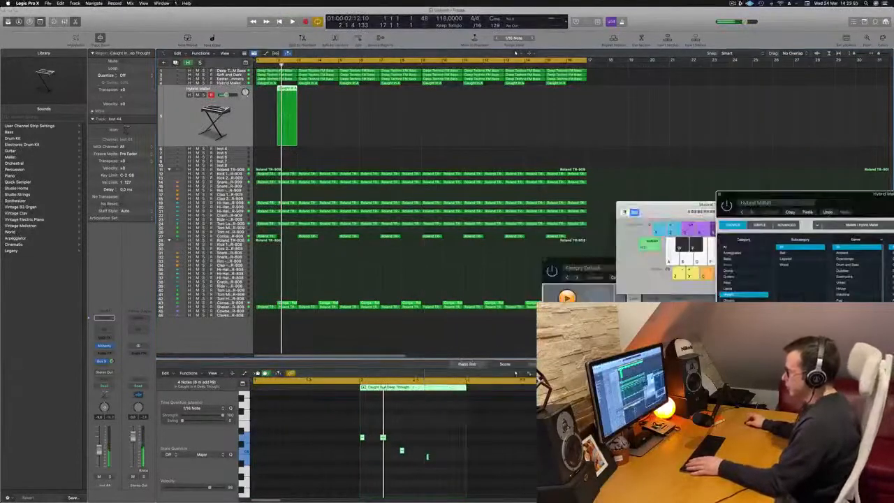
# - In the bar-2 region, move the third note to the region's start and delete the original first and last notes
pyautogui.click(391, 457)
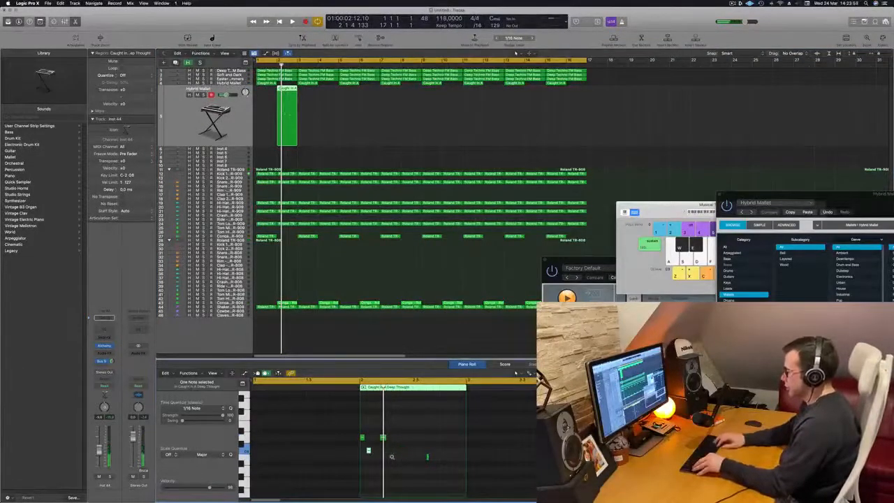
pyautogui.click(362, 437)
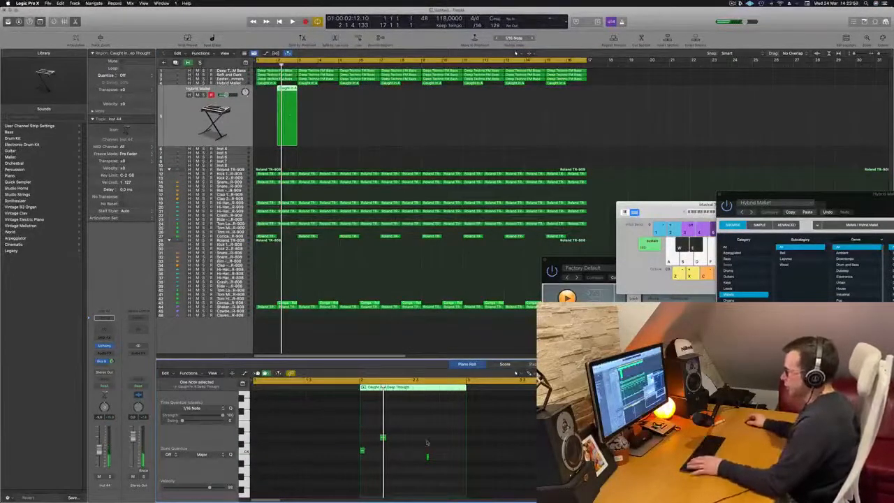
pyautogui.press('space')
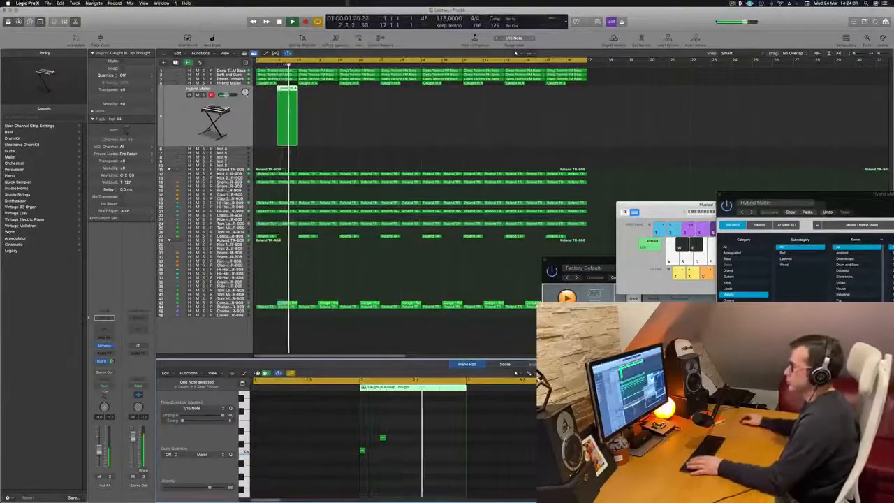
# - Shift the two remaining notes in the bar-2 region four sixteenths later
pyautogui.moveTo(305, 407); pyautogui.dragTo(410, 463)
pyautogui.hotkey('alt', 'Right')
pyautogui.hotkey('alt', 'Right')
pyautogui.hotkey('alt', 'Right')
pyautogui.hotkey('alt', 'Right')
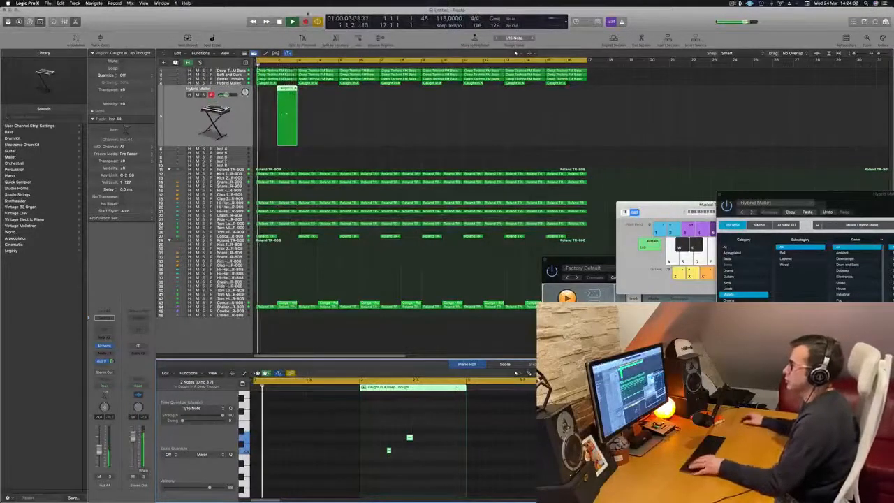
# - Copy the bar-2 region to bar 4, and repeat the two-note figure about one and a half beats later within bar 2
pyautogui.moveTo(287, 93); pyautogui.dragTo(329, 93)
pyautogui.keyDown('shift'); pyautogui.click(287, 91); pyautogui.keyUp('shift')
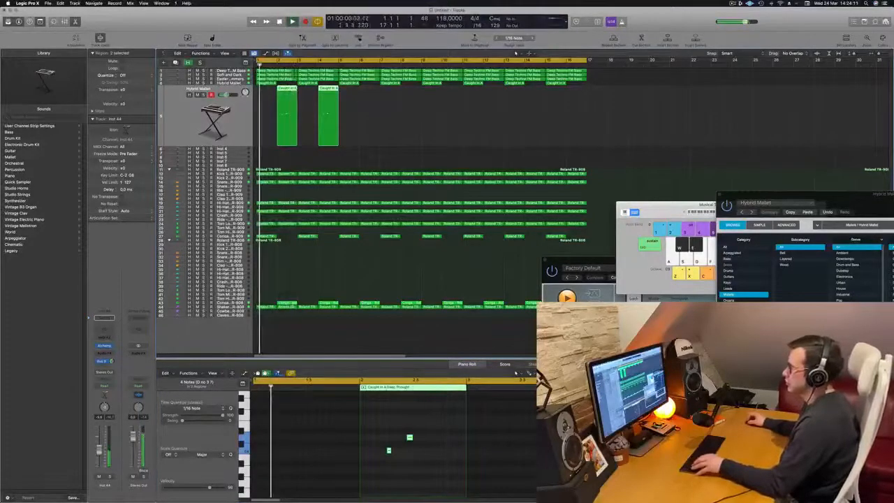
pyautogui.moveTo(375, 427); pyautogui.dragTo(414, 450)
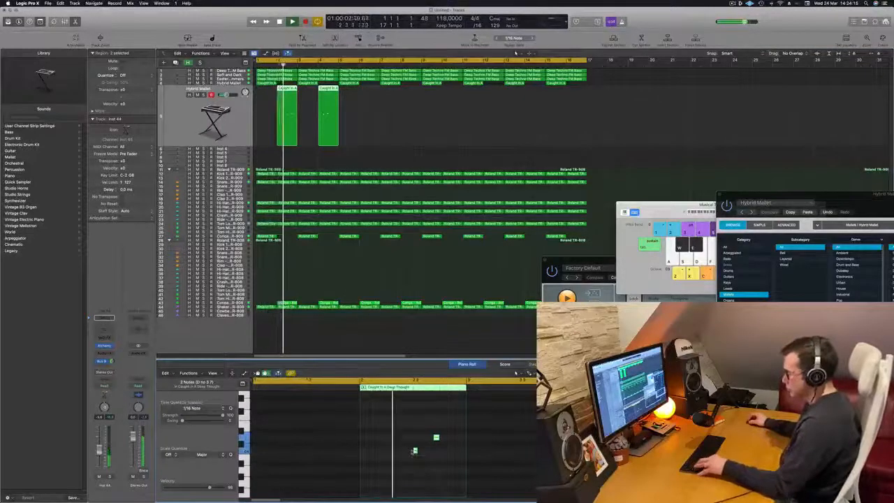
pyautogui.moveTo(389, 451); pyautogui.dragTo(428, 451)
pyautogui.press('super+Left')
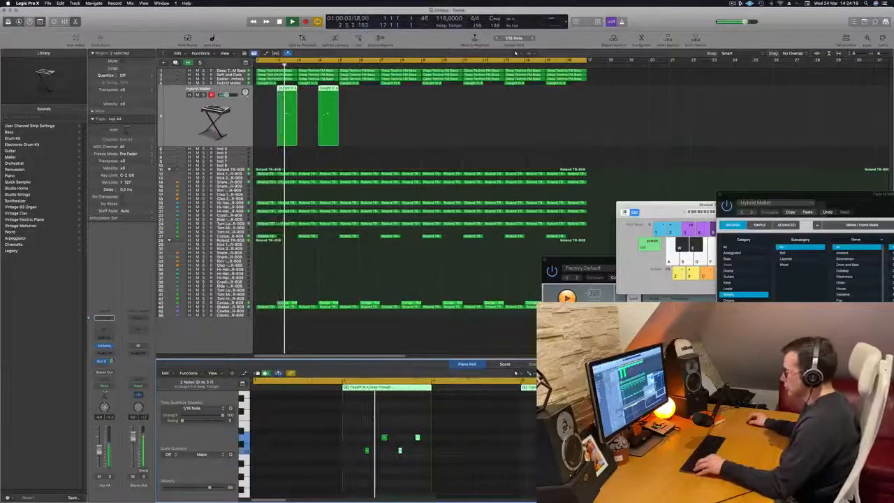
pyautogui.hscroll(2, 392, 452)
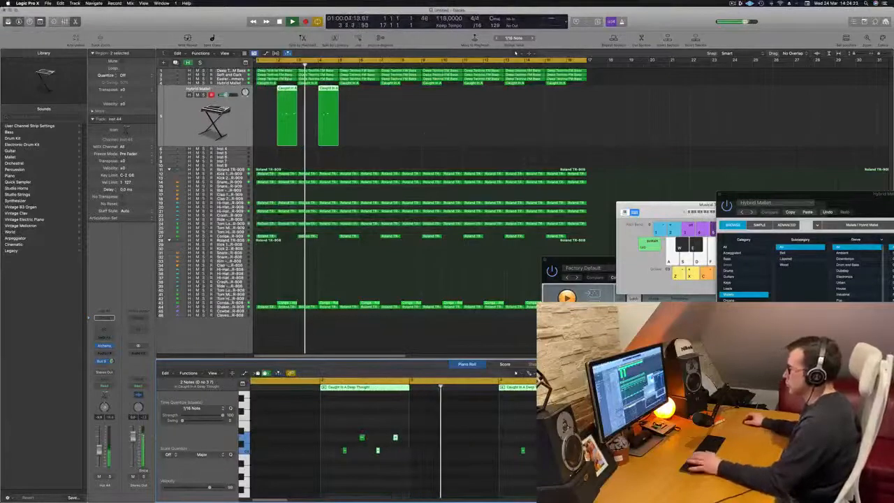
# - Delete the copied melody region at bar 4 on the duplicated track
pyautogui.click(339, 128)
pyautogui.click(337, 128)
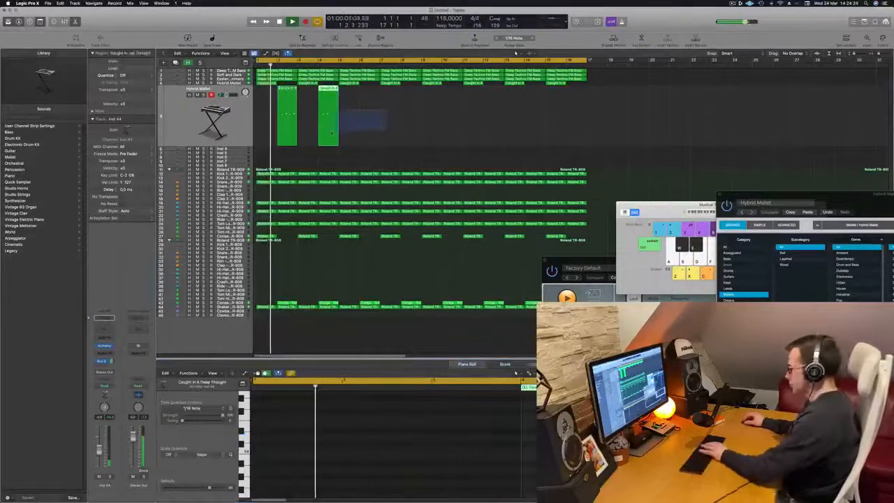
pyautogui.press('Delete')
# - Copy the four-note bar-2 region to every second bar from bar 4 to bar 16
pyautogui.click(292, 128)
pyautogui.scroll(-2, 295, 130)
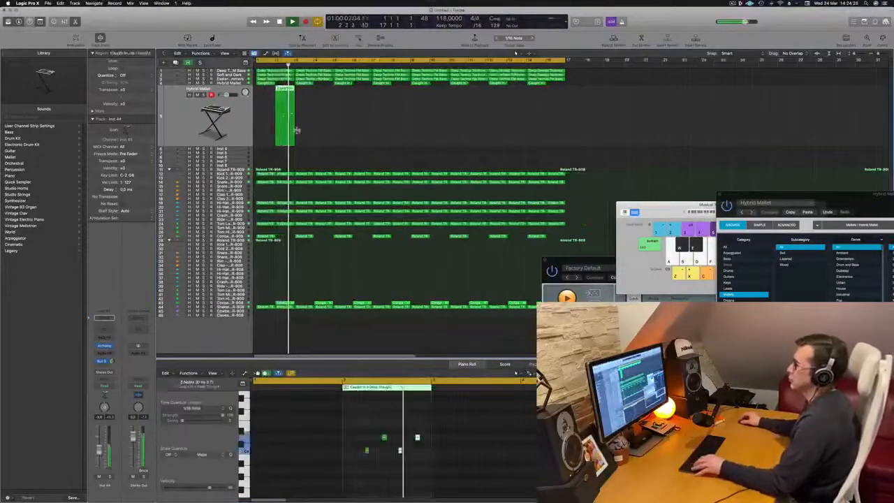
pyautogui.press('space')
pyautogui.moveTo(284, 90); pyautogui.dragTo(322, 96)
pyautogui.click(356, 123)
pyautogui.moveTo(356, 122); pyautogui.dragTo(361, 97)
pyautogui.press('space')
pyautogui.press('space')
pyautogui.moveTo(481, 119); pyautogui.dragTo(437, 105)
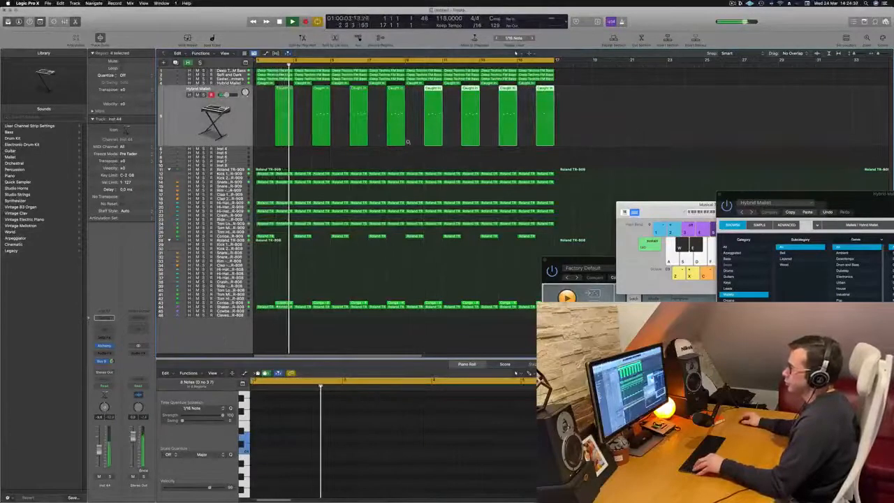
# - Select all regions on the duplicated Hybrid Mallet track and mute the track to compare the loop without it
pyautogui.click(202, 119)
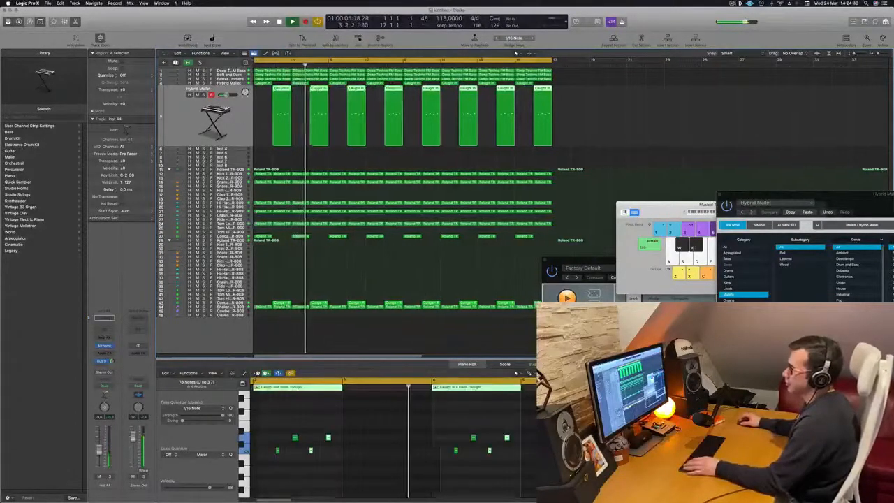
pyautogui.click(197, 95)
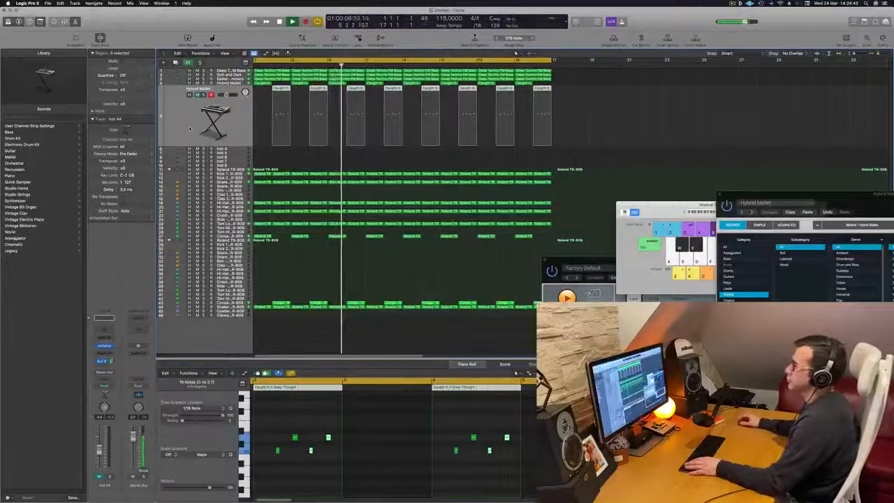
# - Duplicate the Soft and Dark track and copy its first two-bar region onto the new track at bar 1
pyautogui.press('Return')
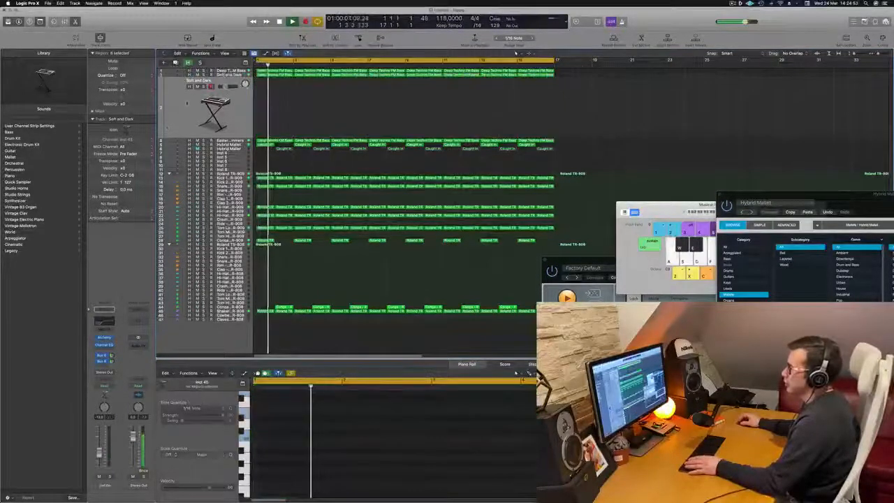
pyautogui.press('Return')
pyautogui.press('Return')
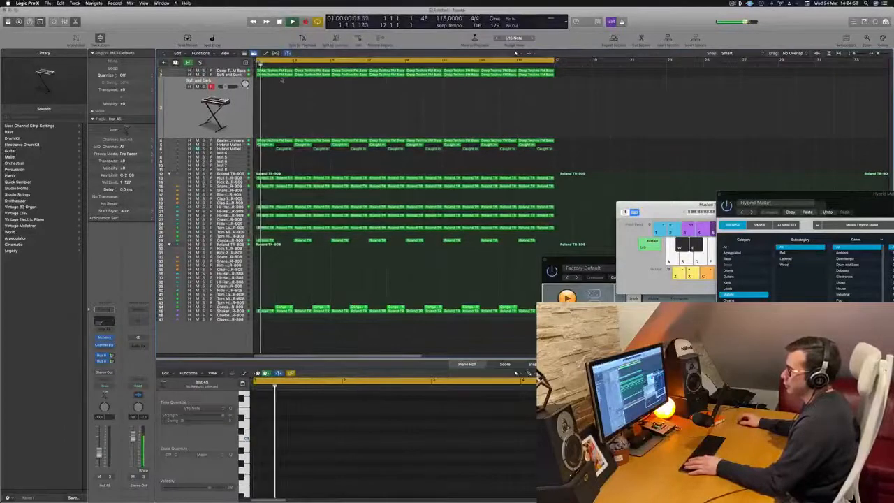
pyautogui.moveTo(267, 75); pyautogui.dragTo(267, 125)
# - Move the sustained note in the copied region up to a higher pitch and restart playback to hear it
pyautogui.scroll(2, 277, 455)
pyautogui.moveTo(286, 491); pyautogui.dragTo(311, 430)
pyautogui.press('BackSpace')
pyautogui.click(321, 413)
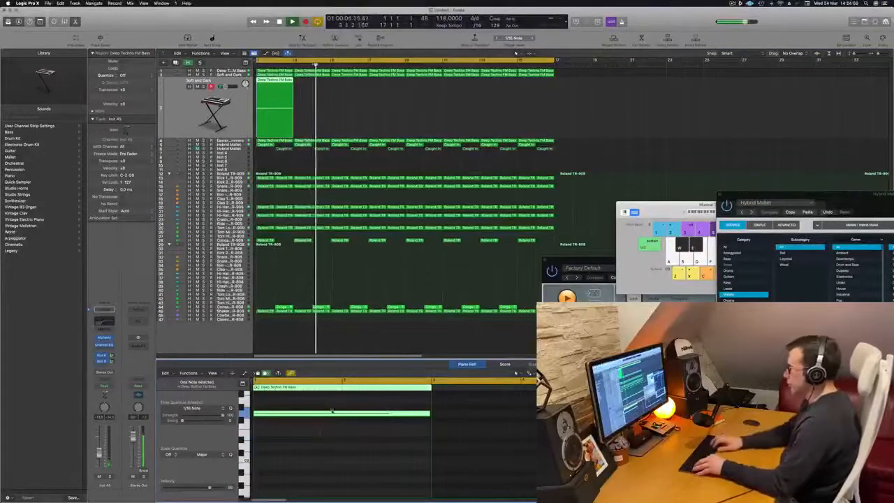
pyautogui.press('BackSpace')
pyautogui.press('Return')
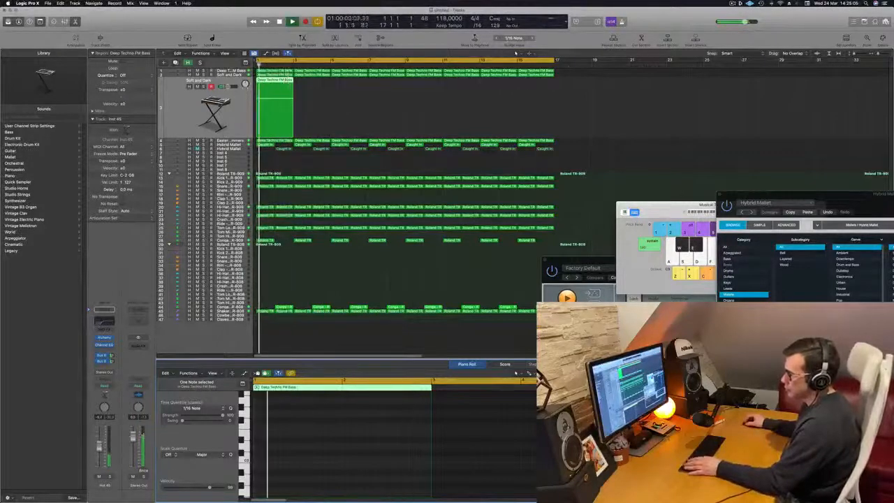
# - Copy the two-bar region repeatedly along the duplicated Soft and Dark track through bar 16, then play the loop
pyautogui.press('Return')
pyautogui.moveTo(281, 81); pyautogui.dragTo(358, 90)
pyautogui.press('Return')
pyautogui.moveTo(422, 92)
pyautogui.mouseDown()
pyautogui.moveTo(283, 96)
pyautogui.moveTo(430, 90)
pyautogui.mouseUp()
pyautogui.press('Return')
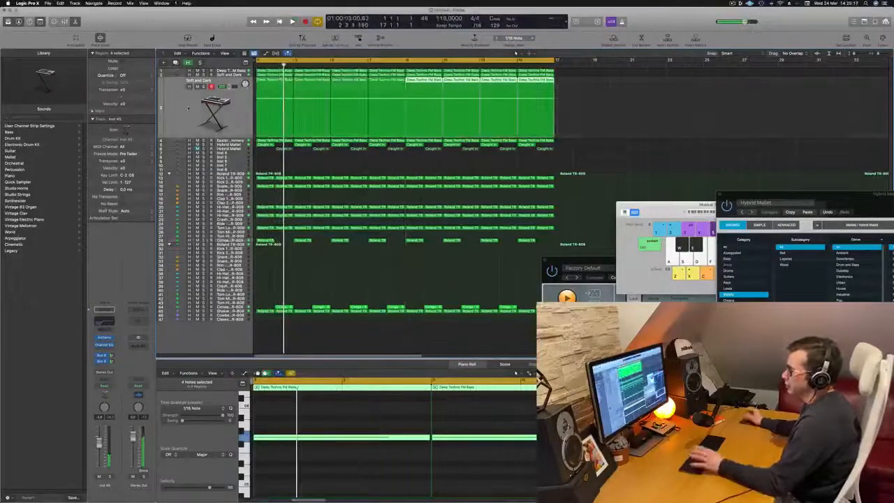
pyautogui.click(188, 109)
pyautogui.press('space')
# - Color all regions by their track colors and name them after their tracks
pyautogui.press('super+a')
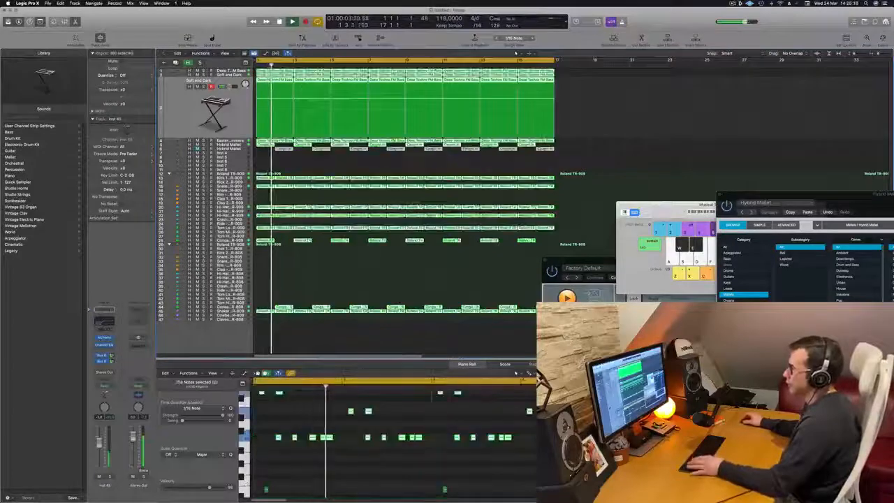
pyautogui.rightClick(286, 82)
pyautogui.click(290, 84)
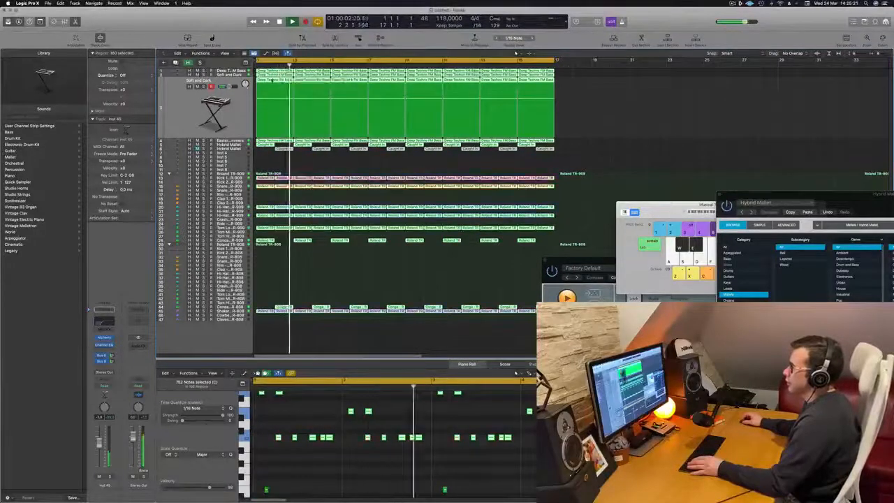
pyautogui.rightClick(272, 80)
pyautogui.click(282, 87)
pyautogui.click(191, 108)
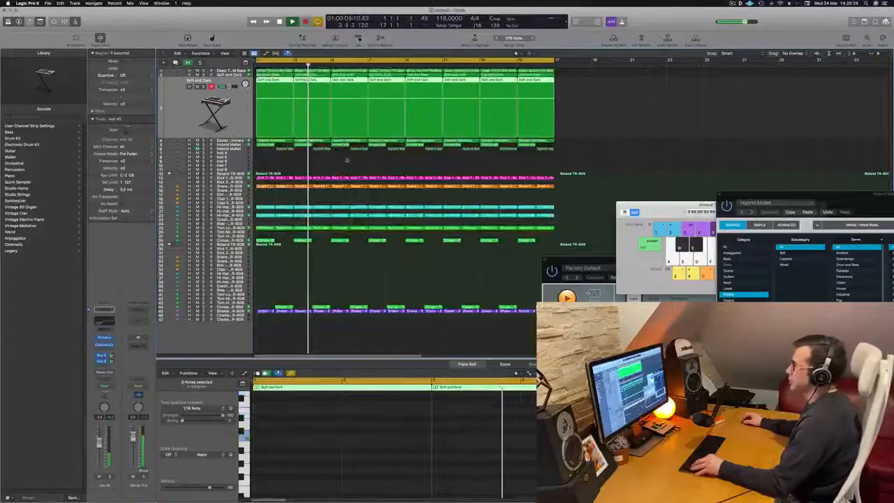
pyautogui.click(663, 156)
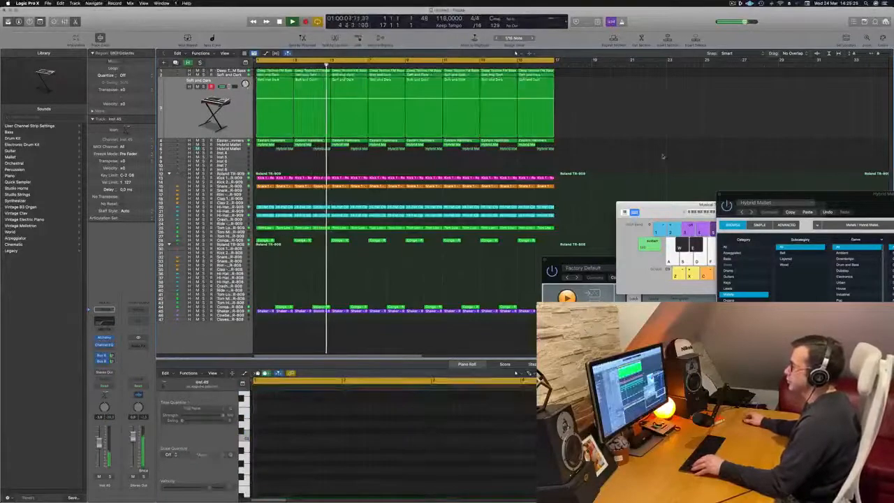